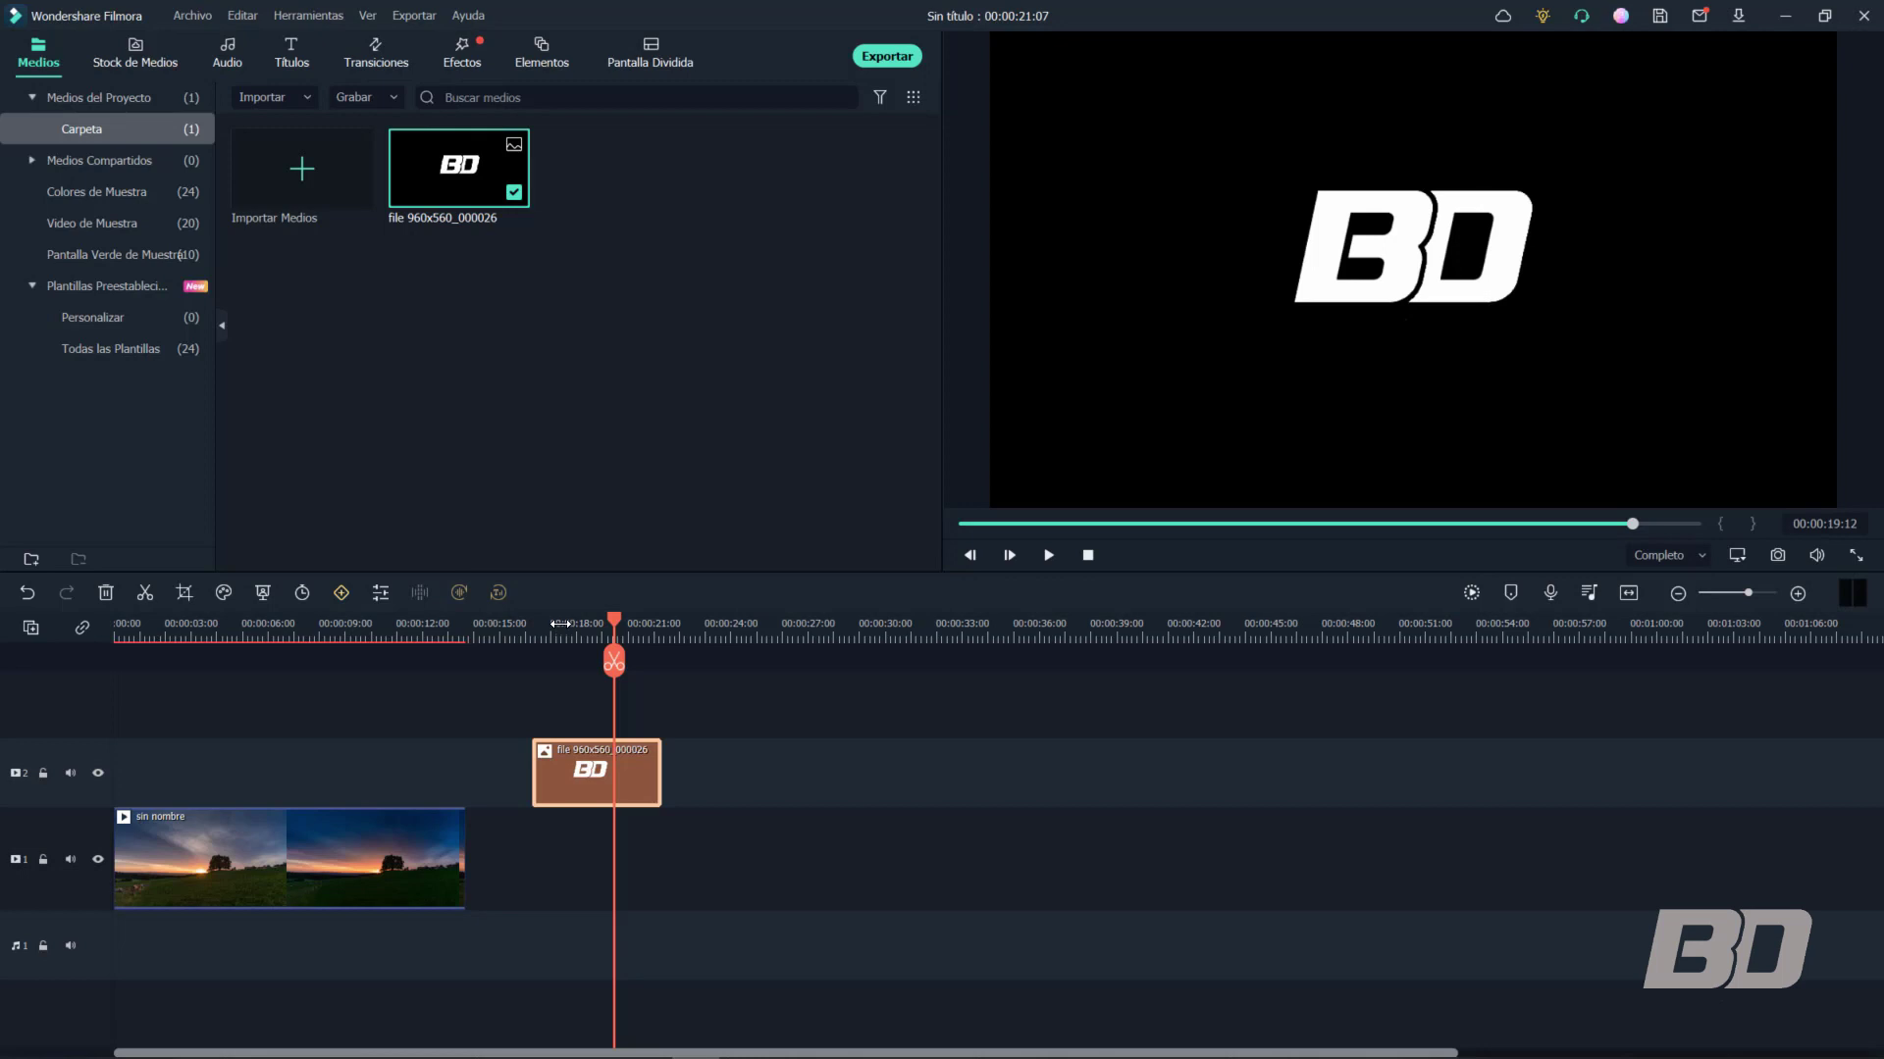
Move the logo clip on track 2 back over the end of the landscape video and preview the overlay
click(559, 624)
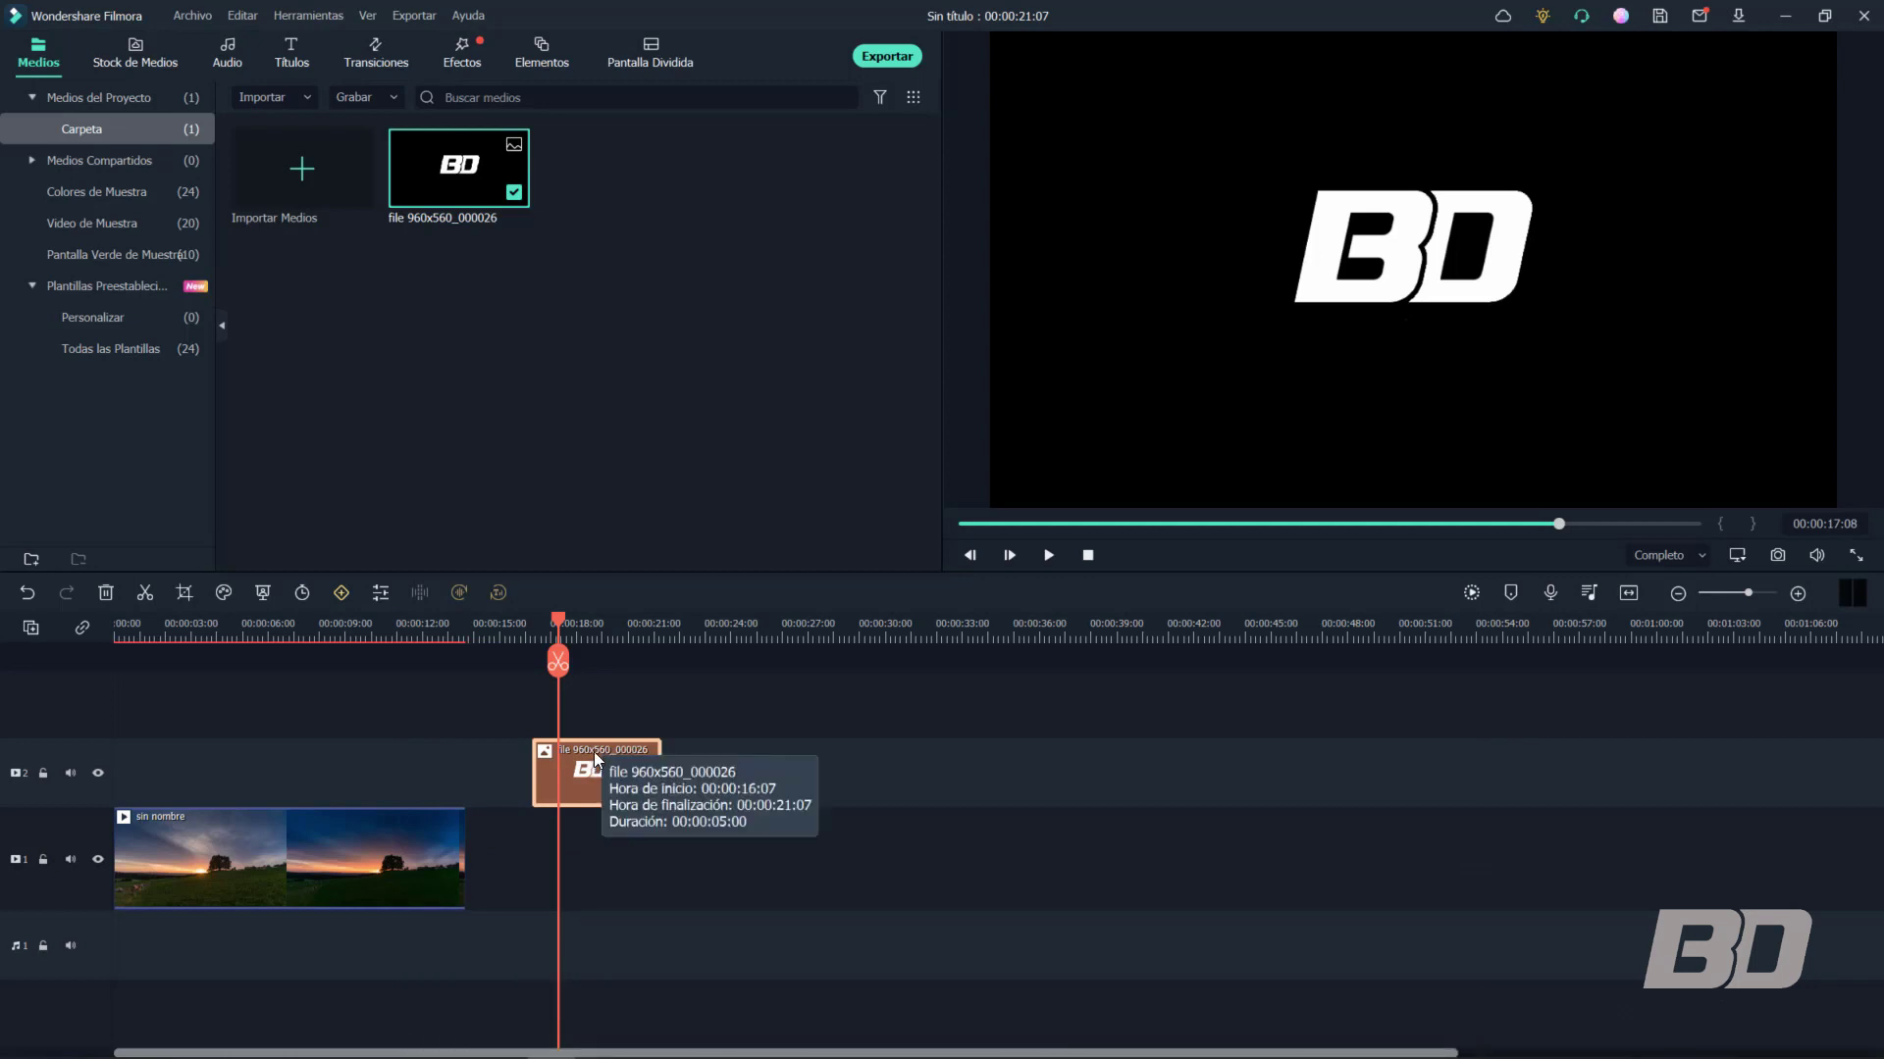
drag(594, 768, 413, 716)
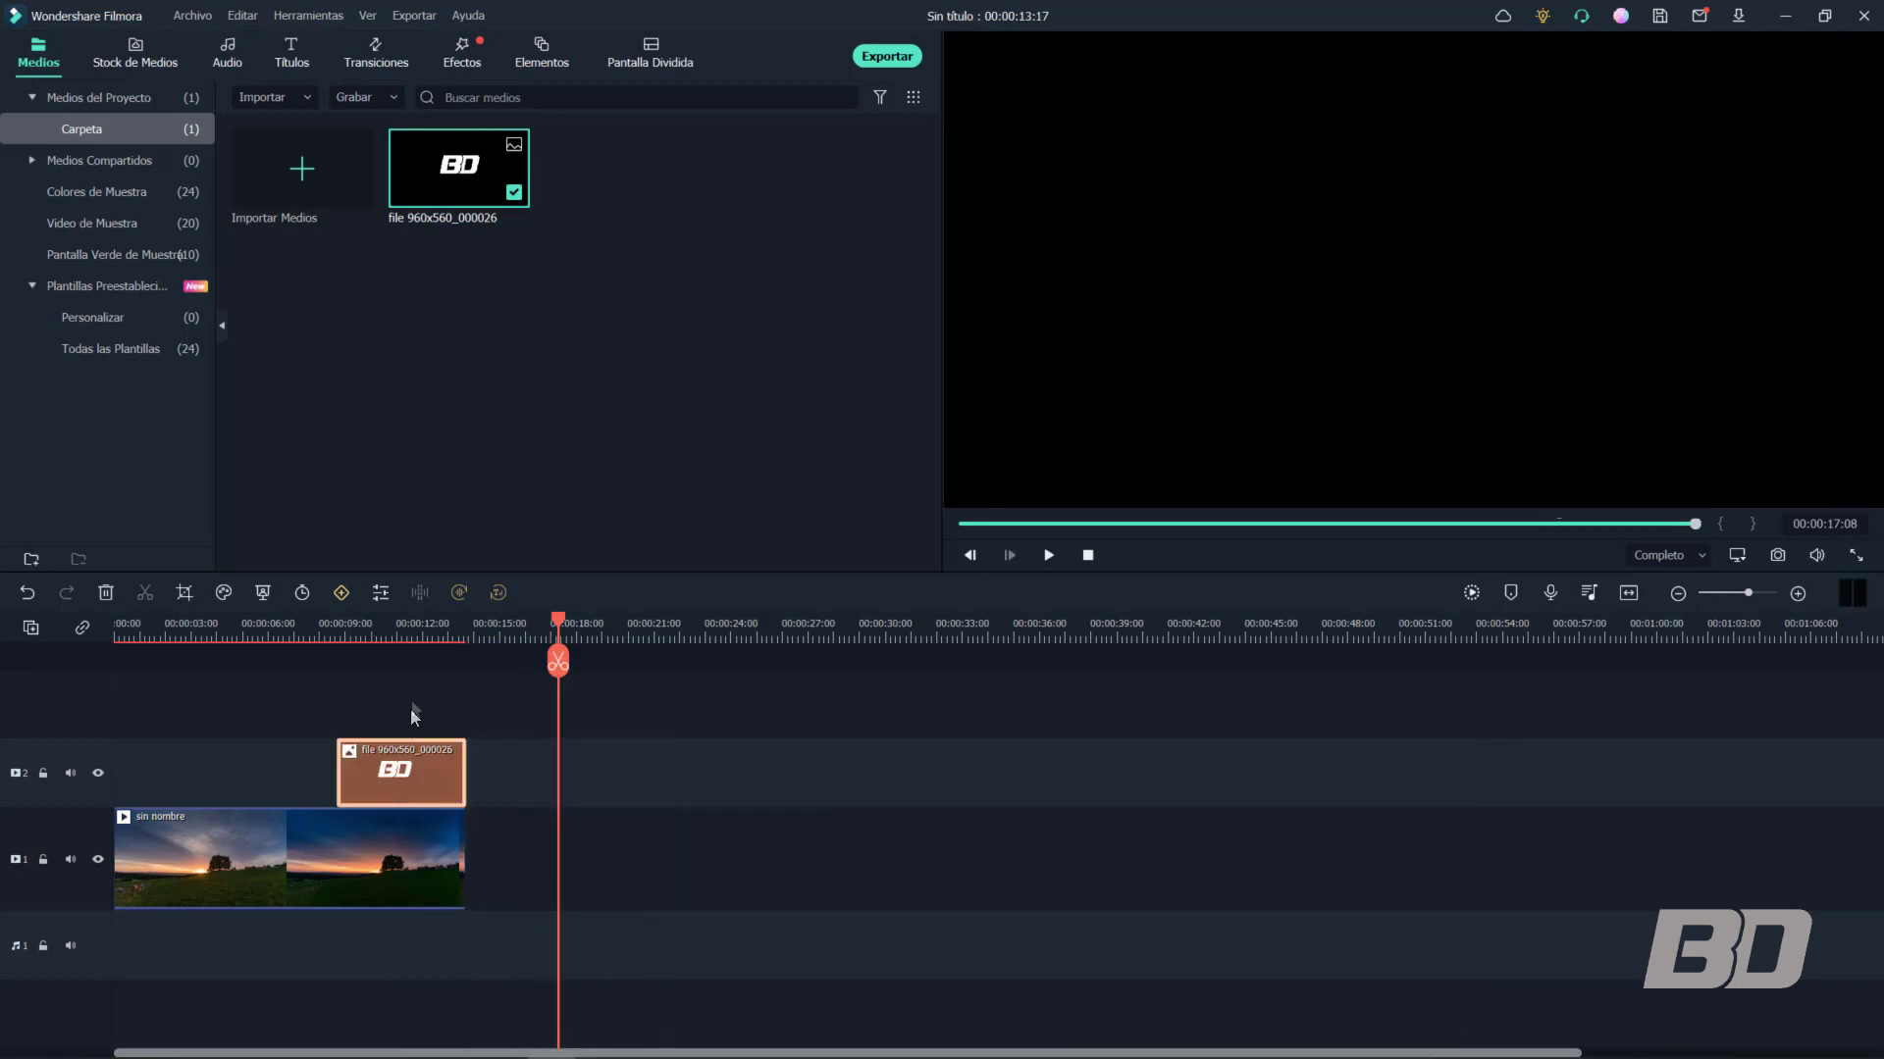
click(401, 639)
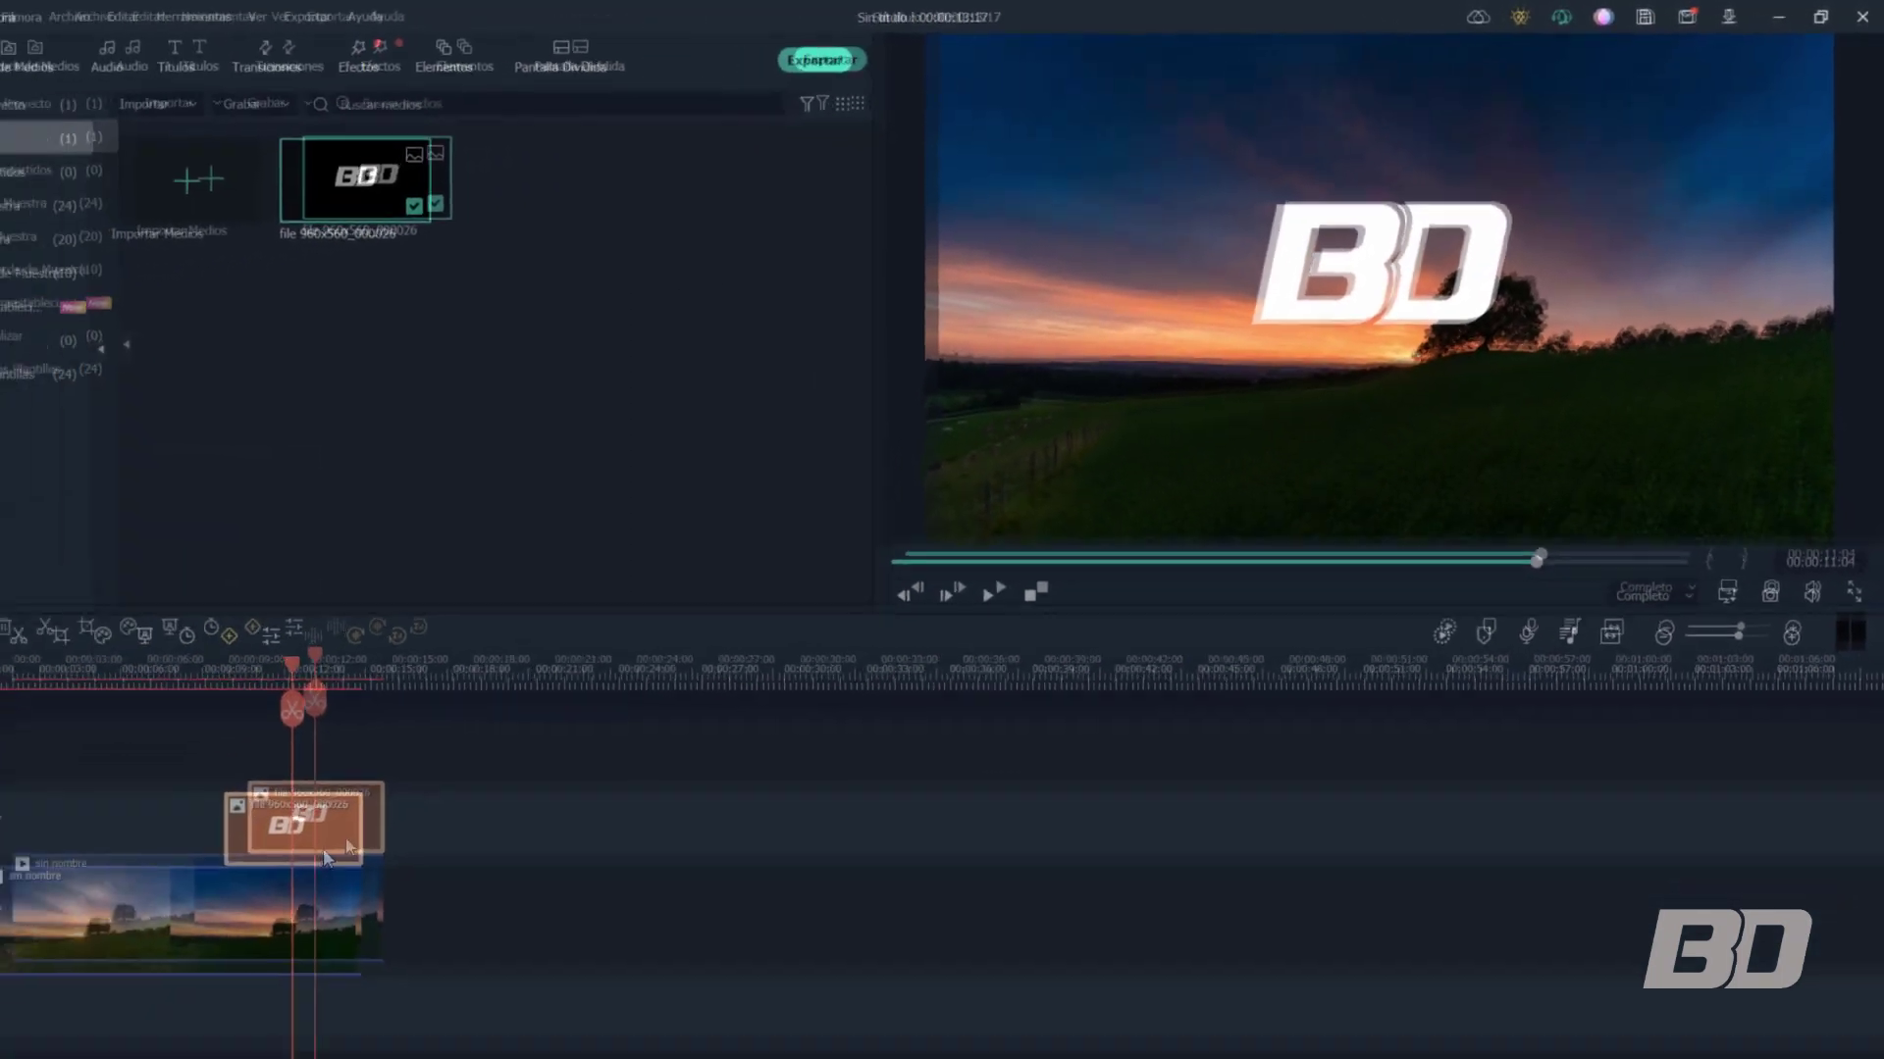
Move the logo clip so it starts where the landscape video ends, and set the playhead at its start
drag(349, 846, 581, 782)
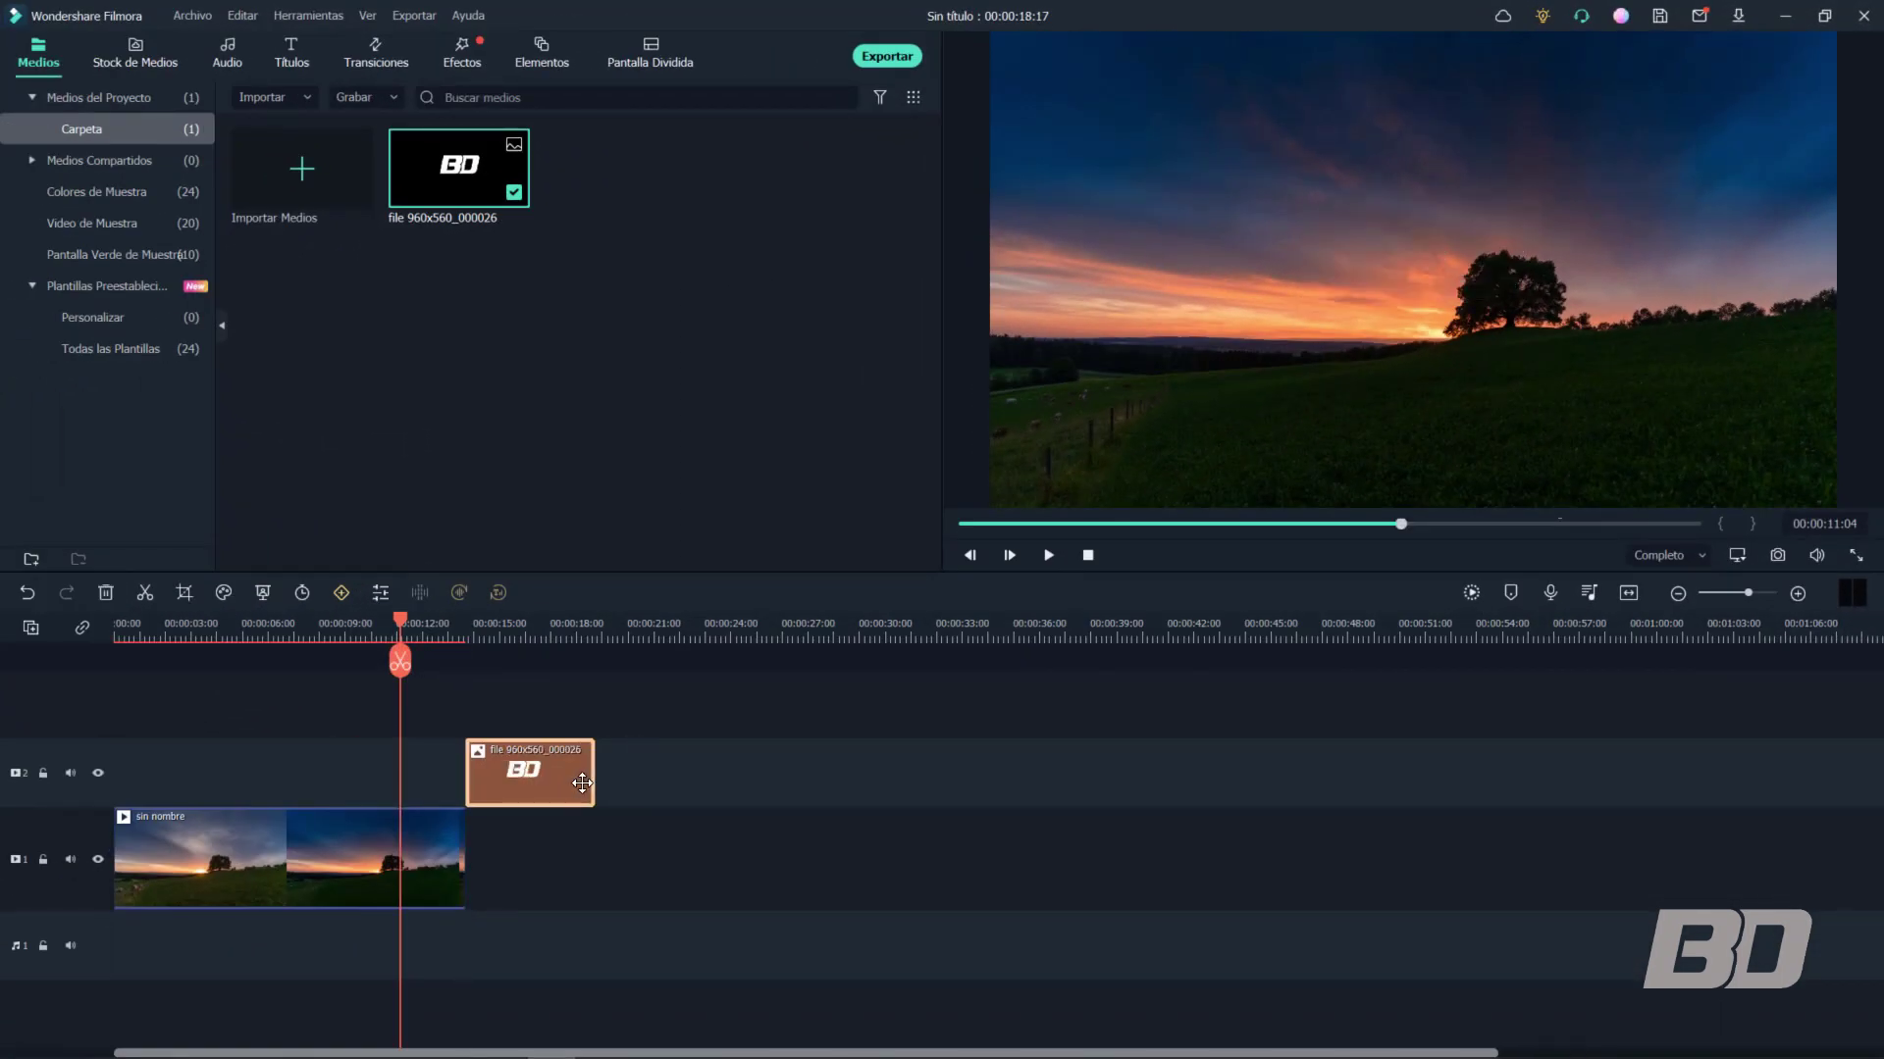
click(487, 629)
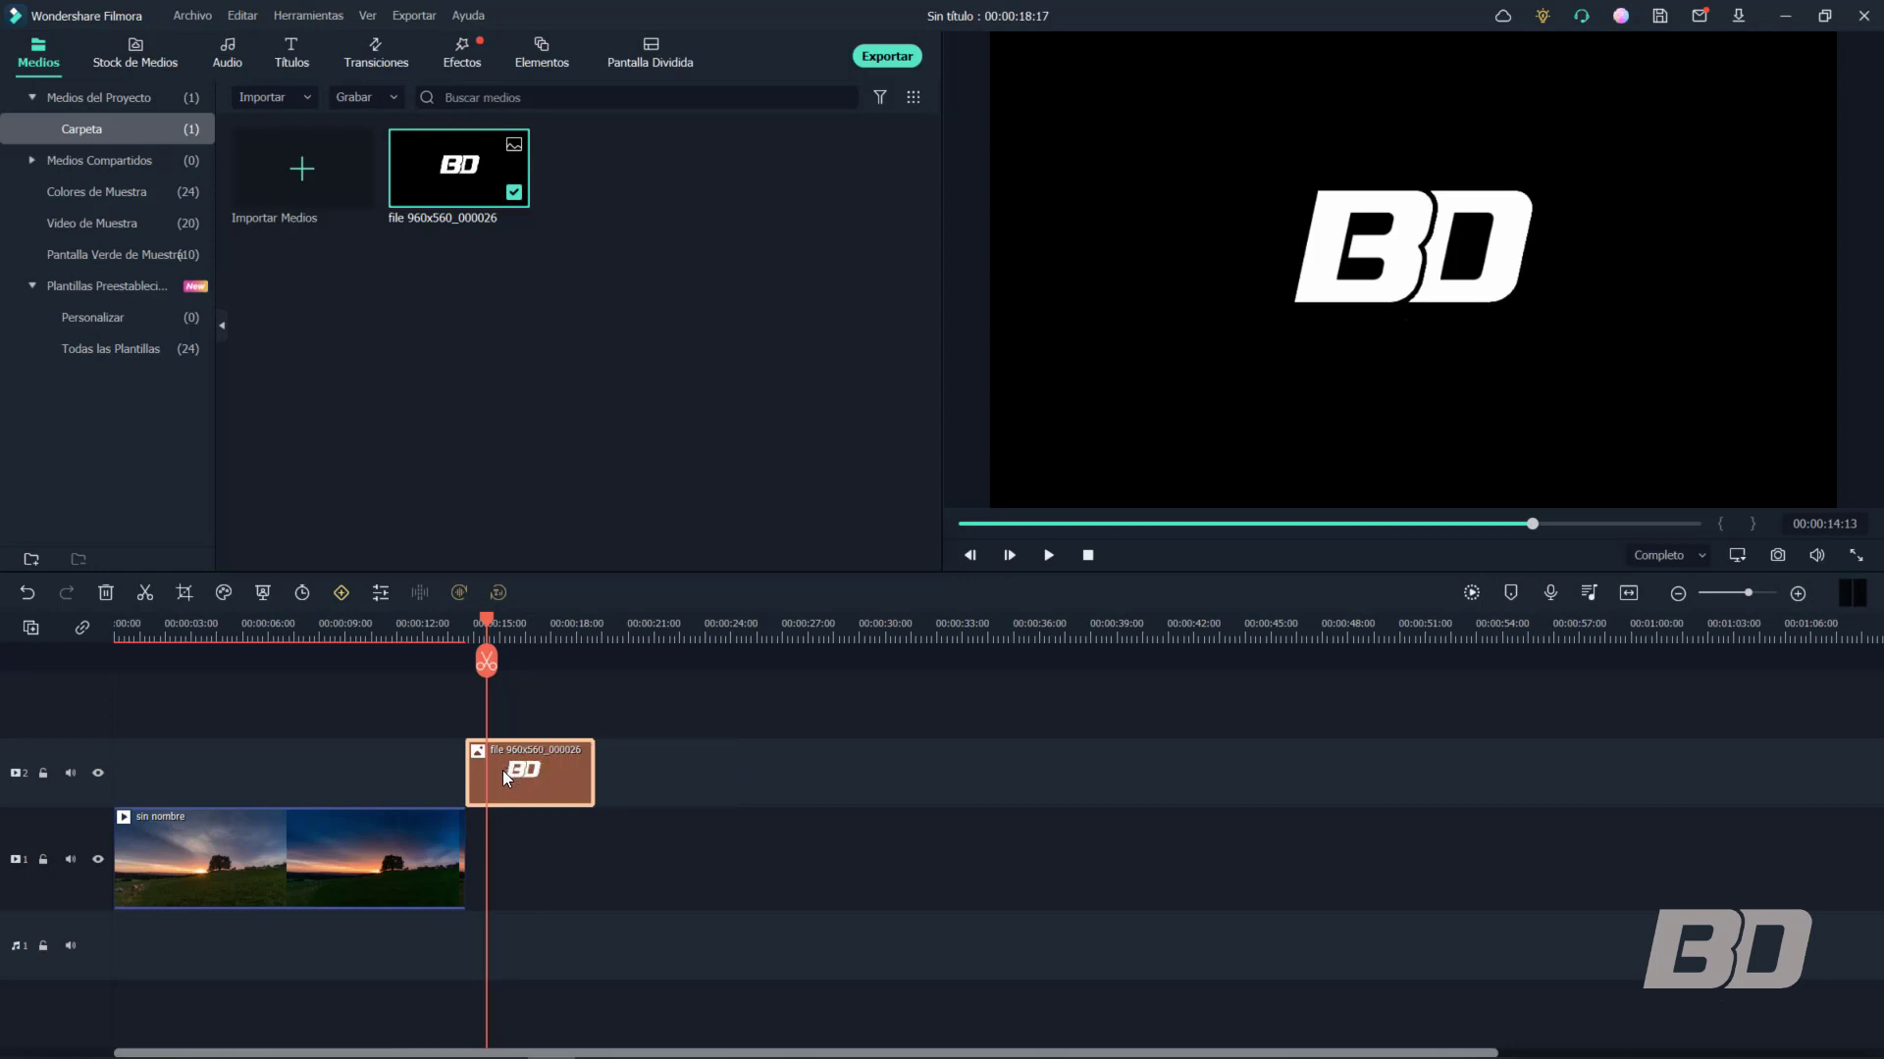
drag(490, 624, 469, 623)
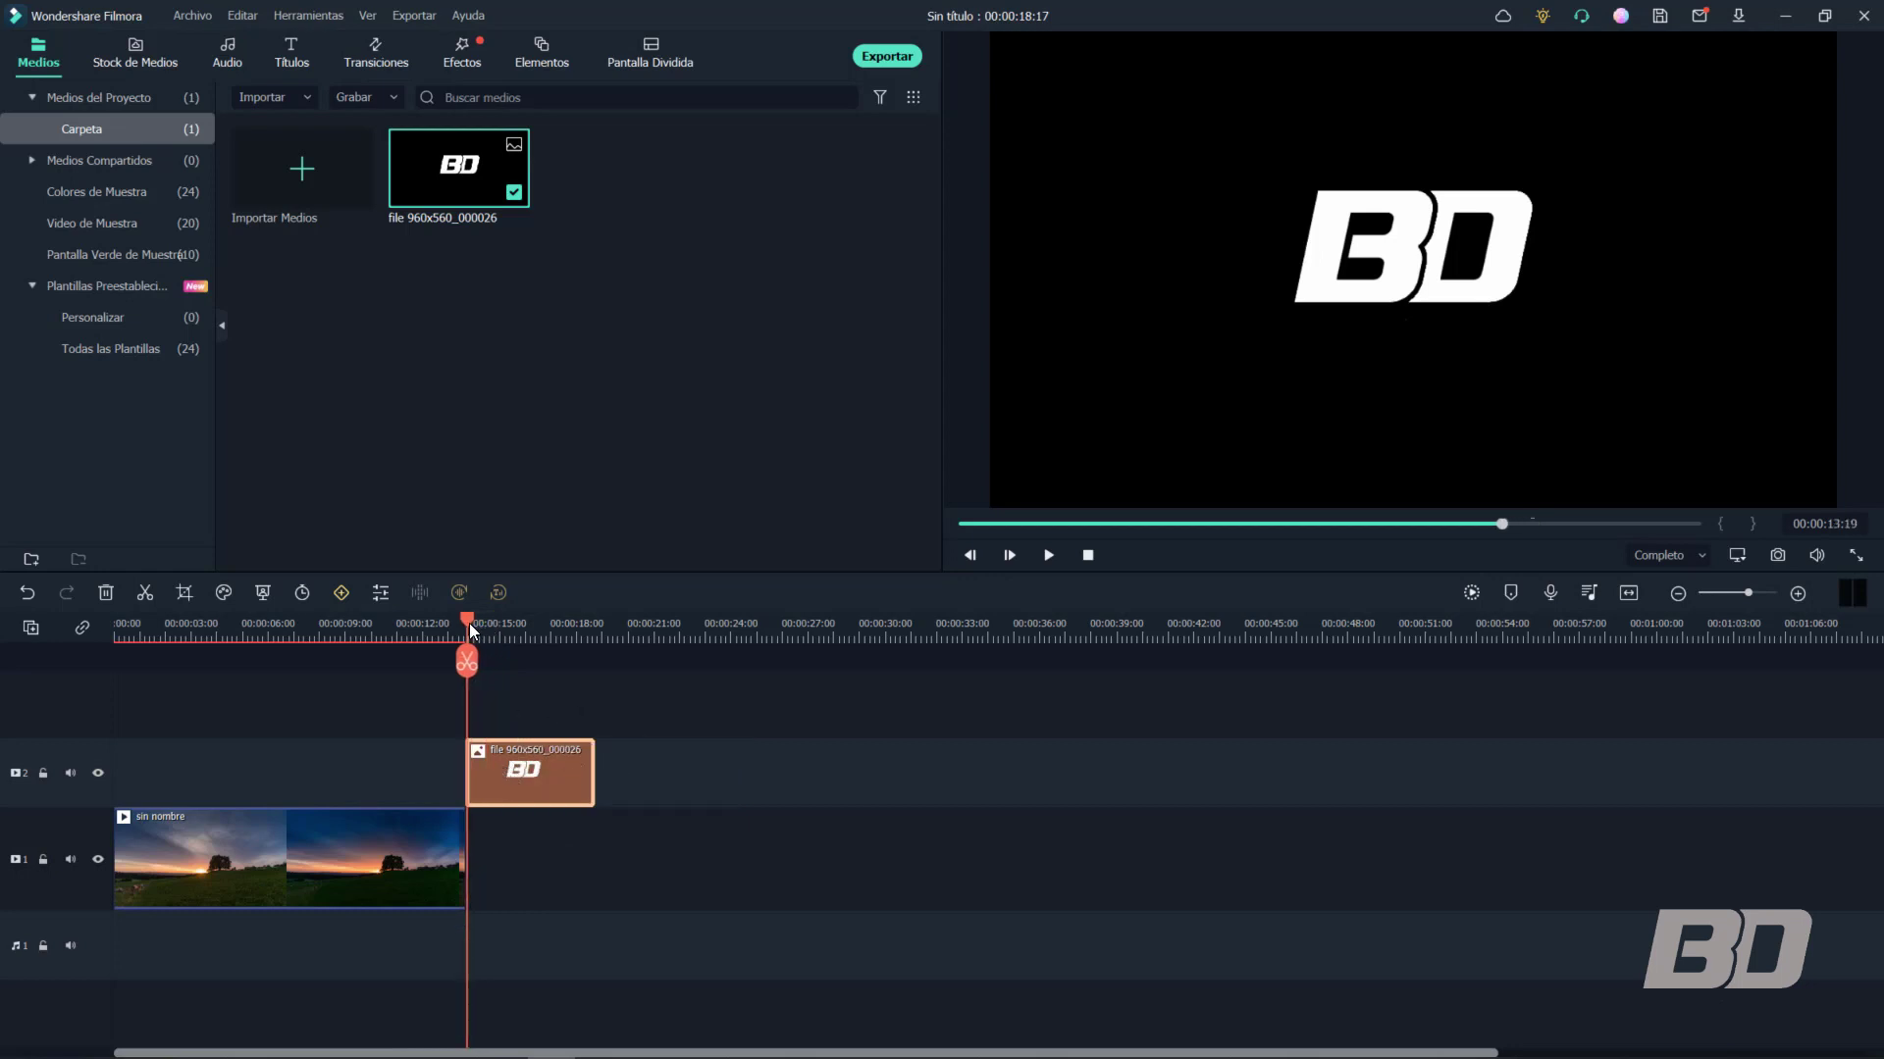
Apply the Abajo arriba 1 motion preset to the logo clip
double_click(524, 791)
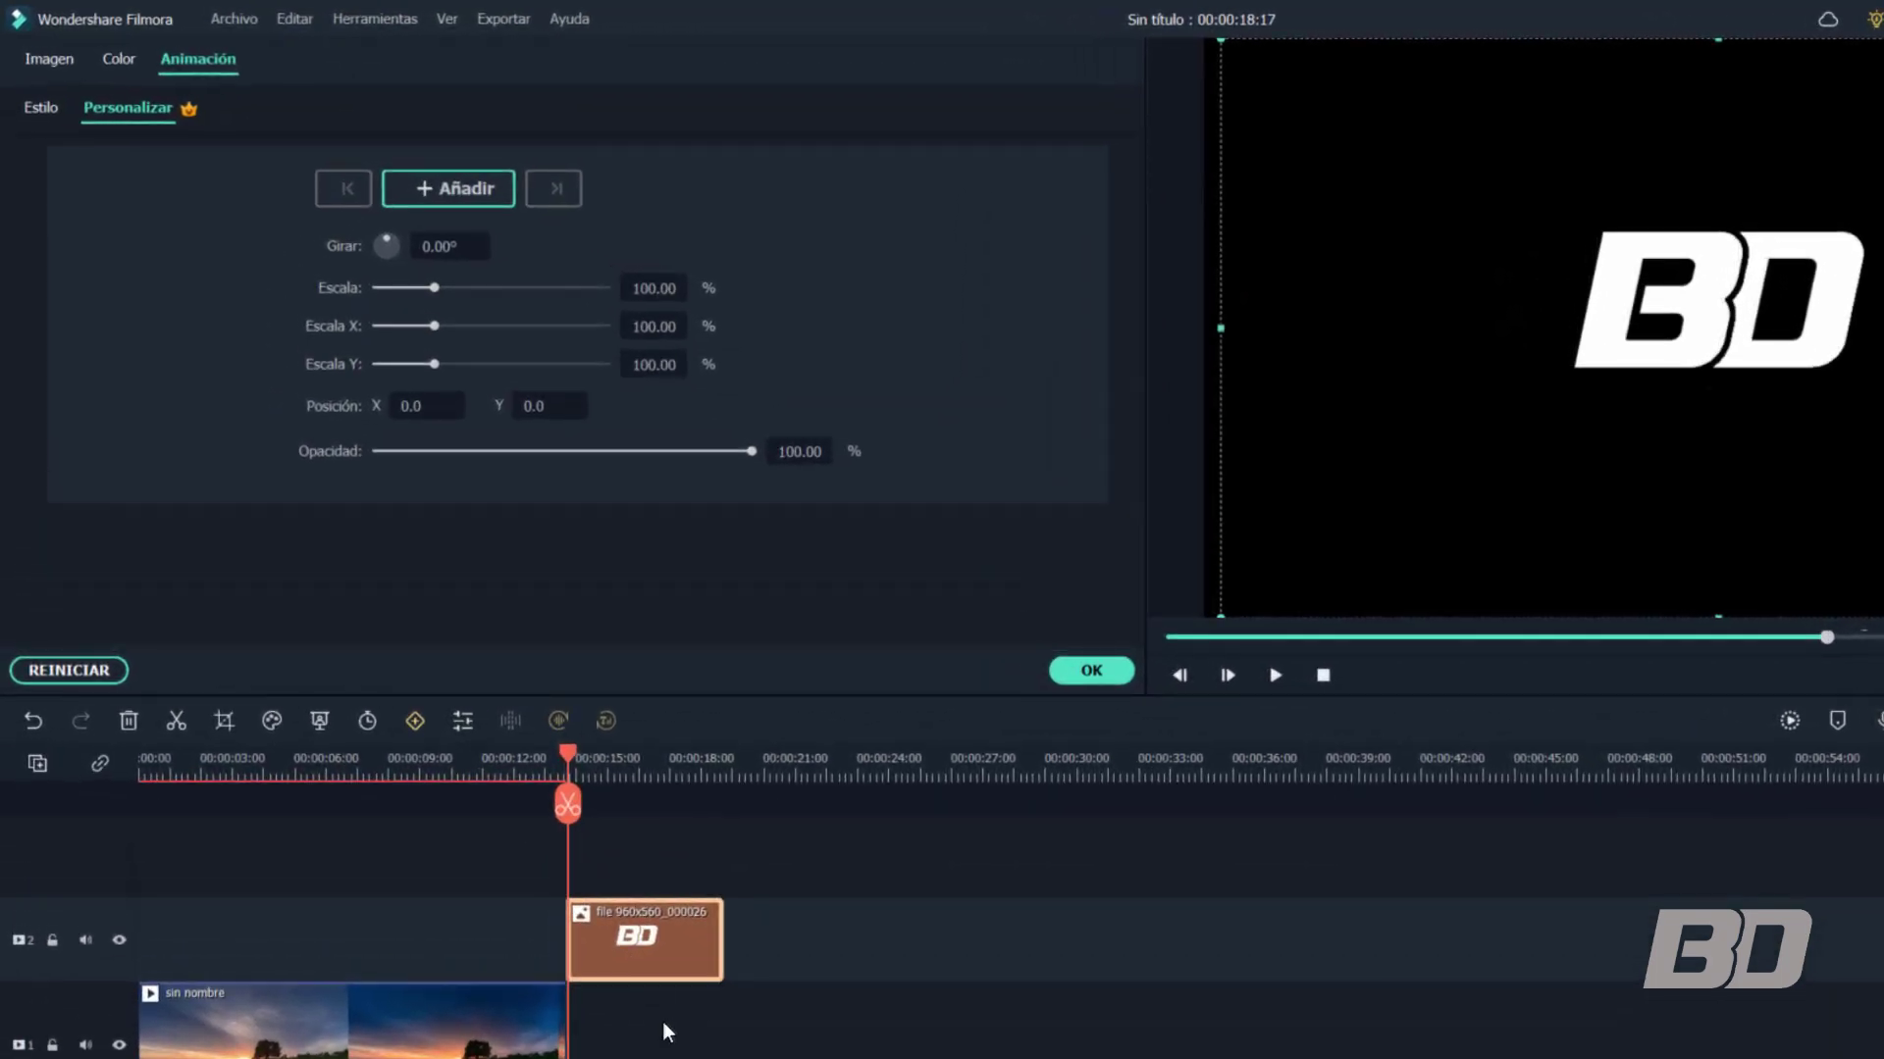
click(41, 110)
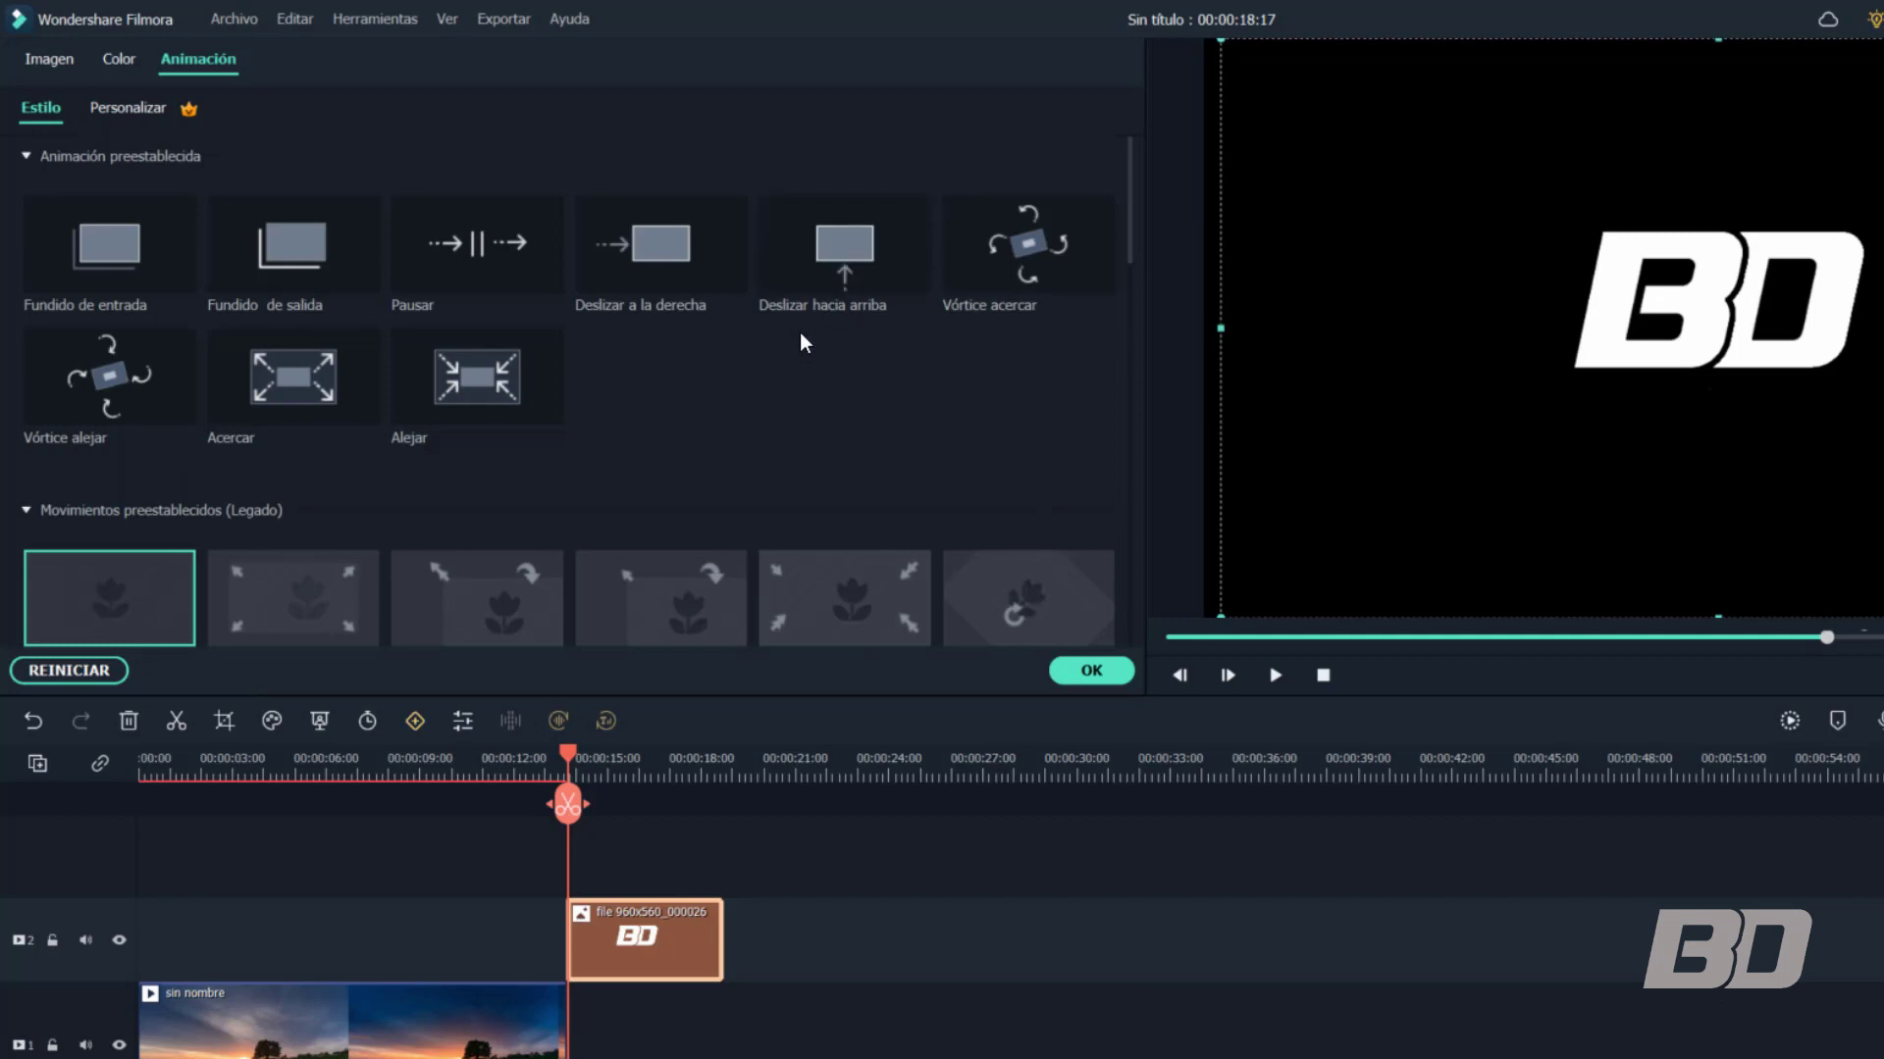
scroll(797, 335, down, 10)
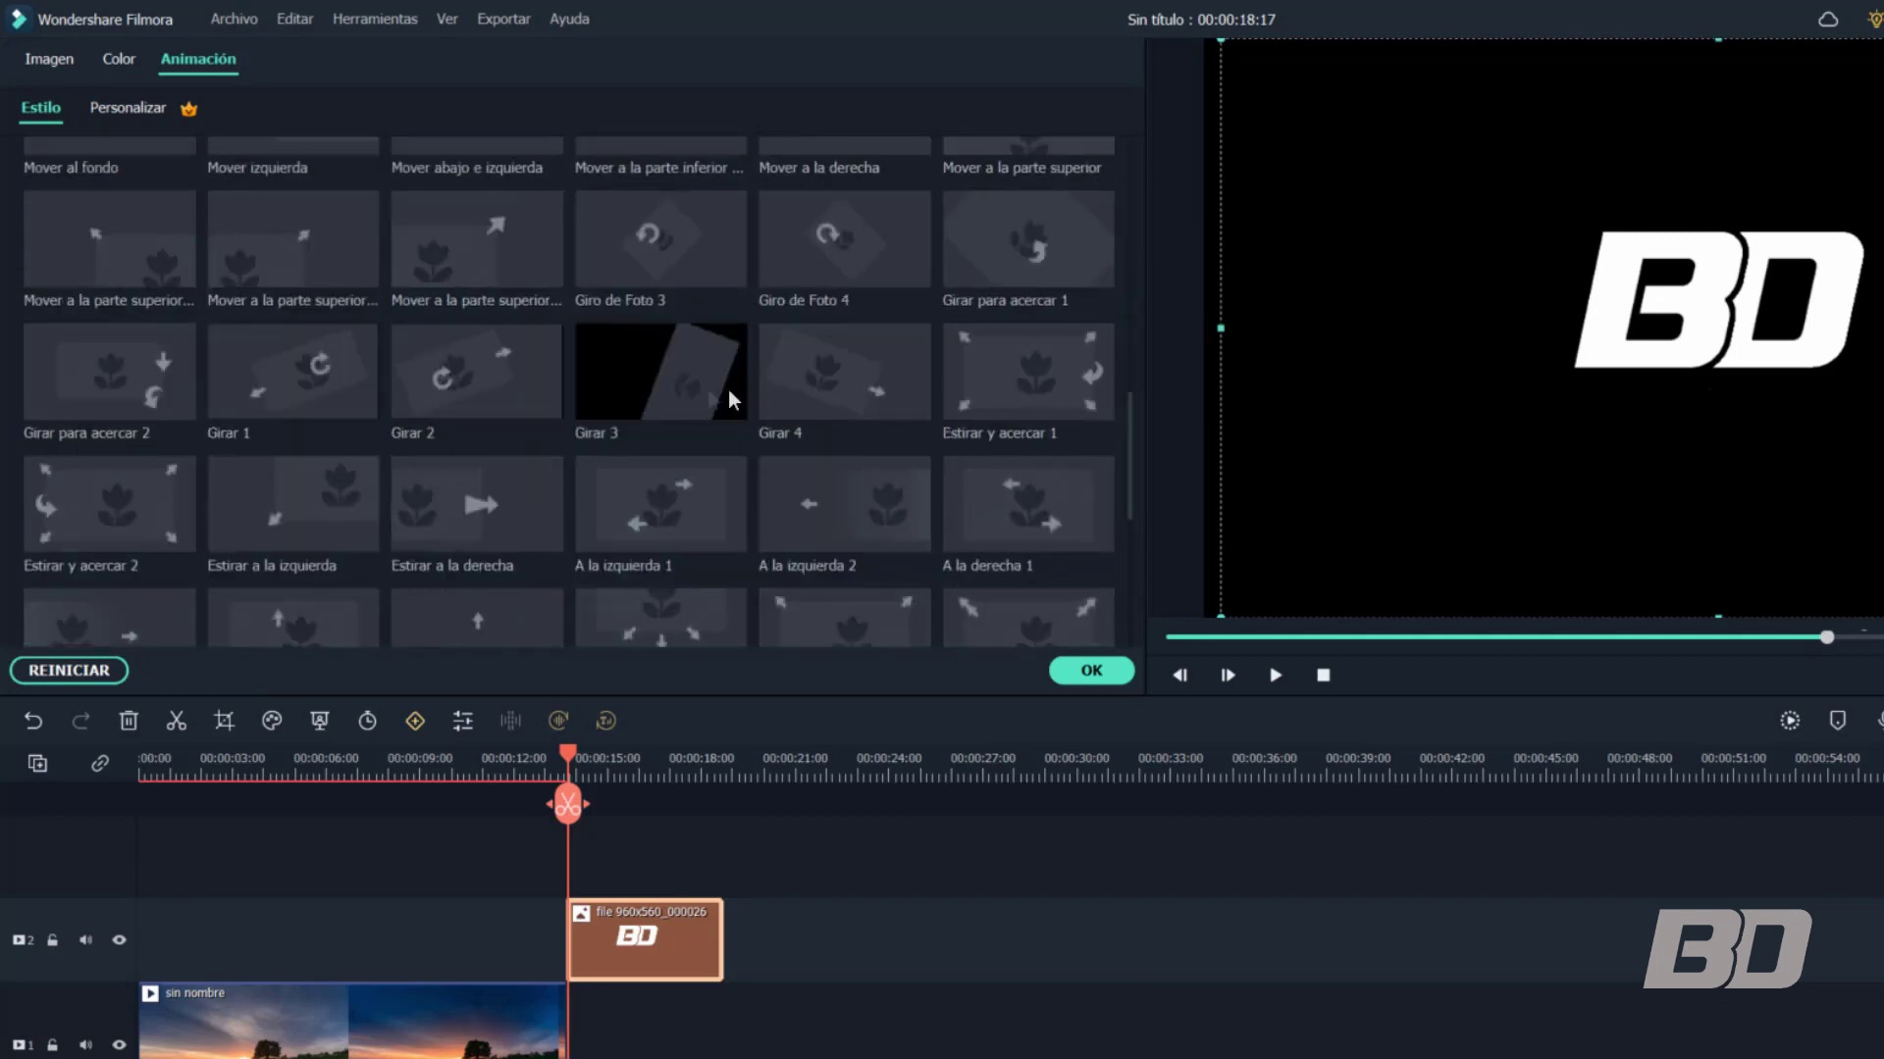
scroll(706, 391, up, 4)
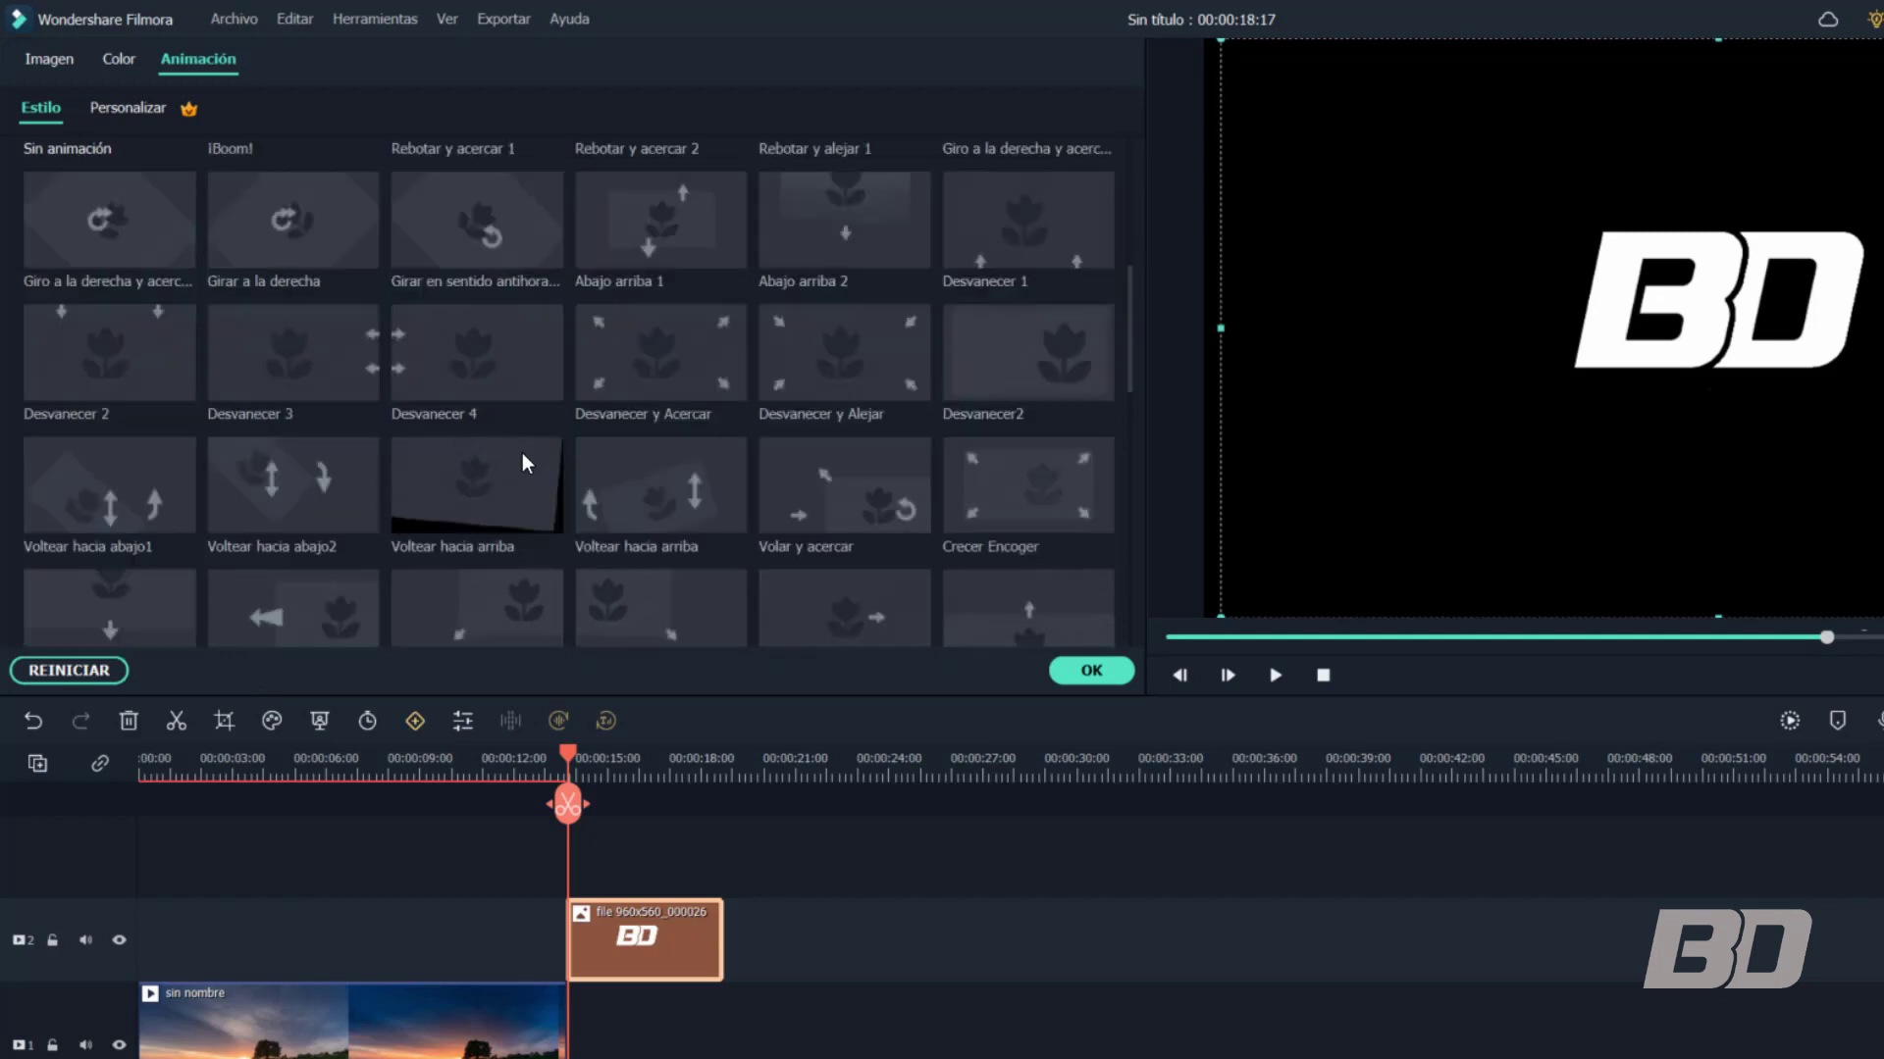
double_click(637, 231)
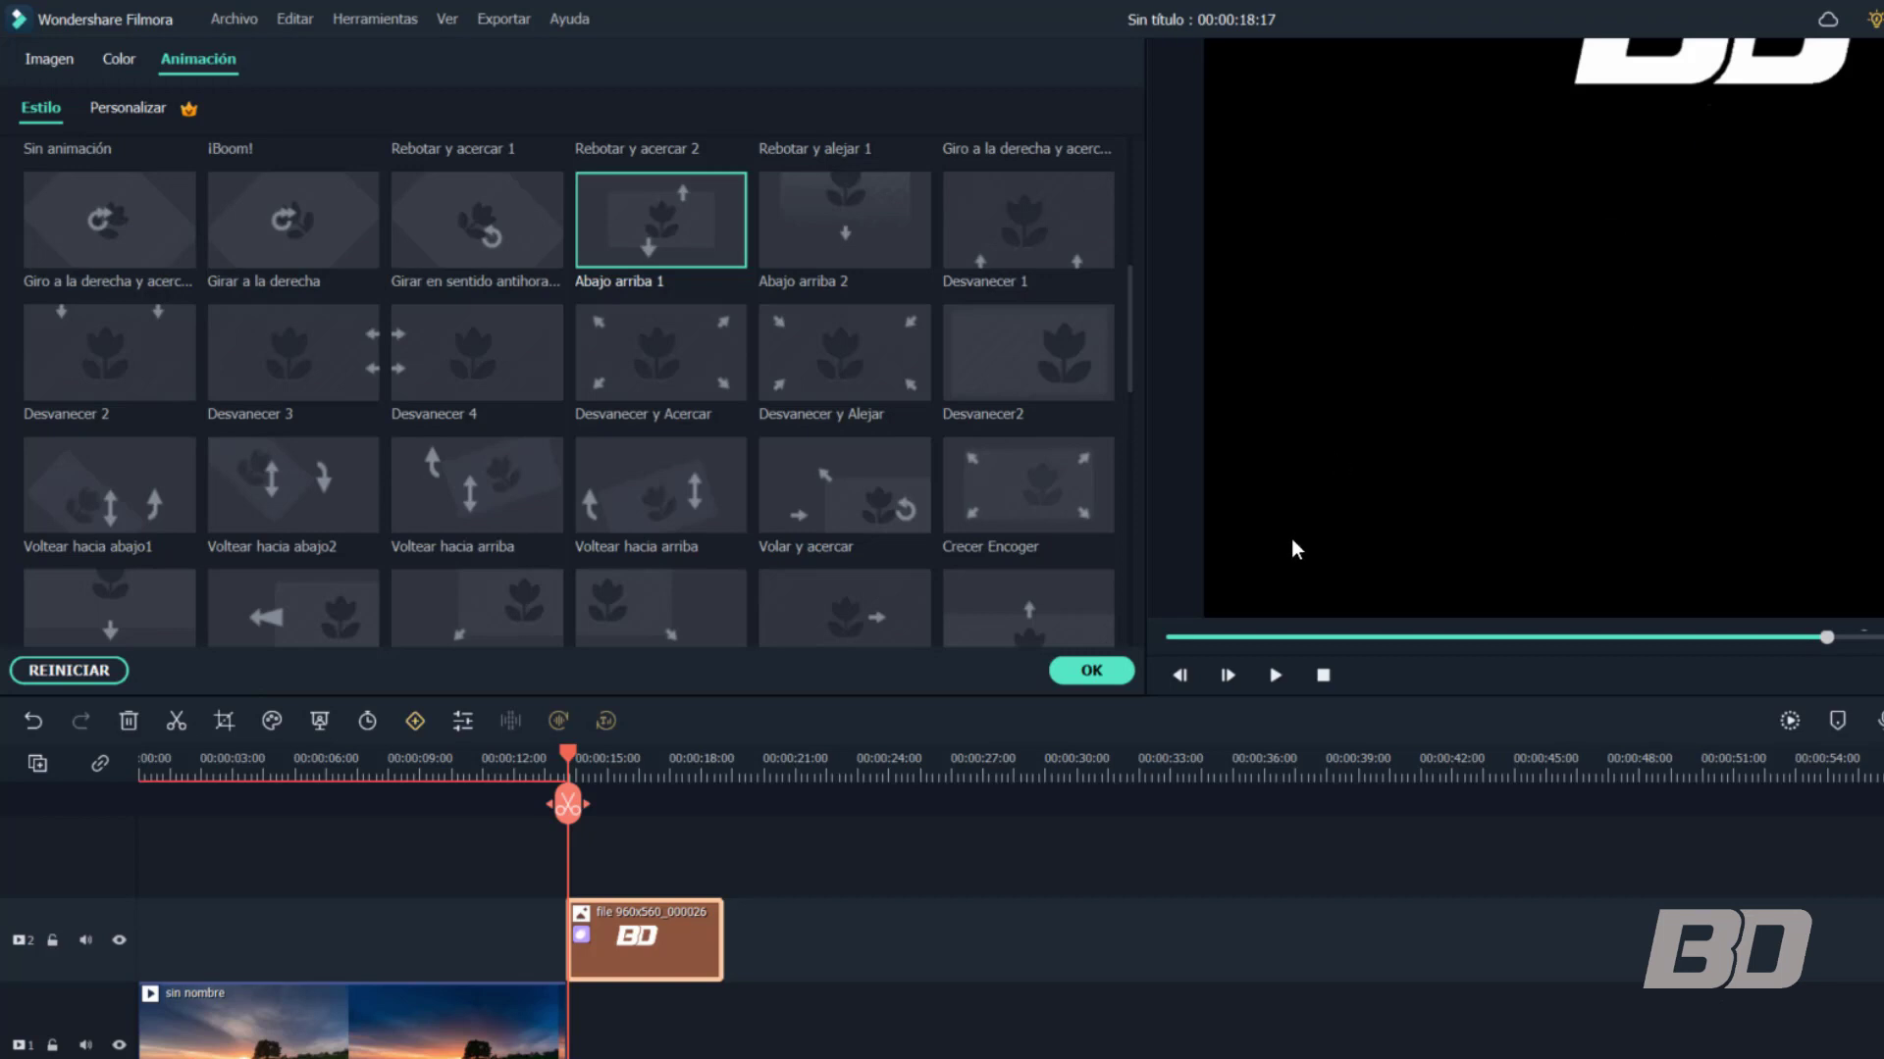
Try the Abajo arriba 2 and Crecer Encoger presets on the logo clip and browse the remaining presets
click(828, 230)
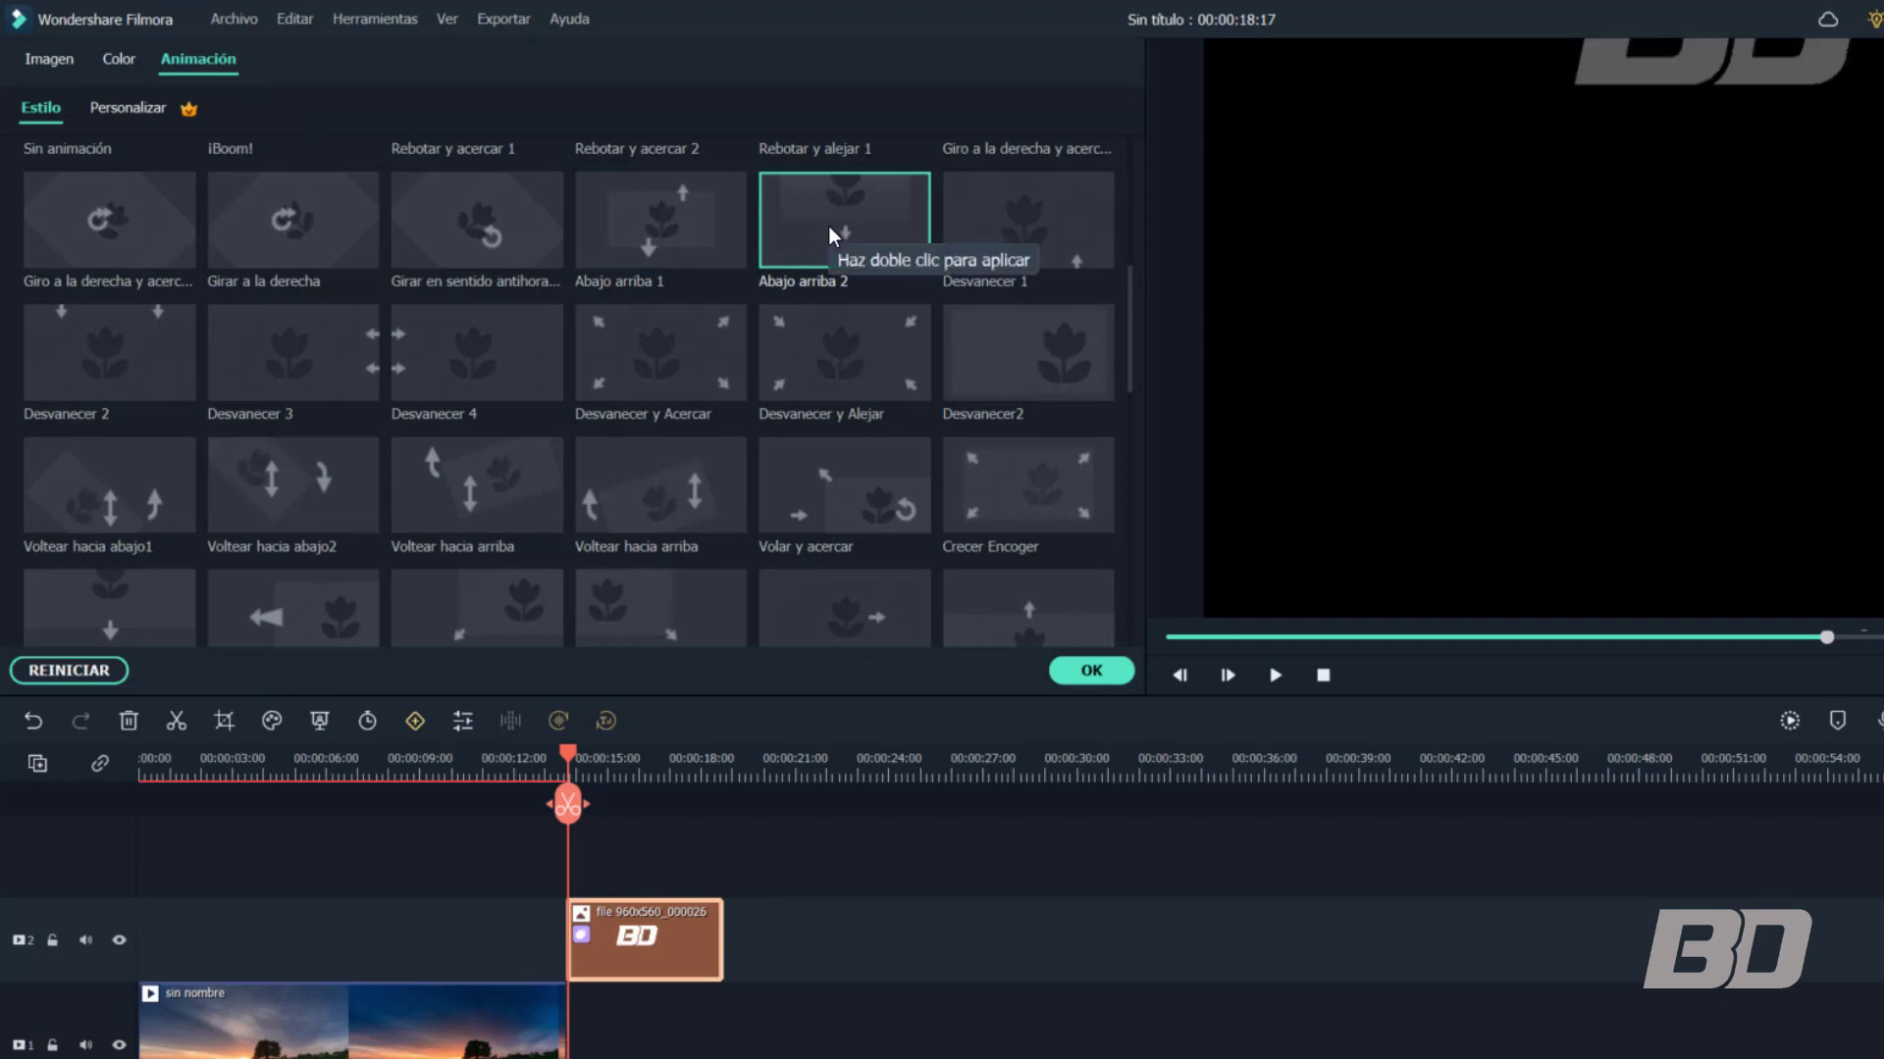
click(1027, 474)
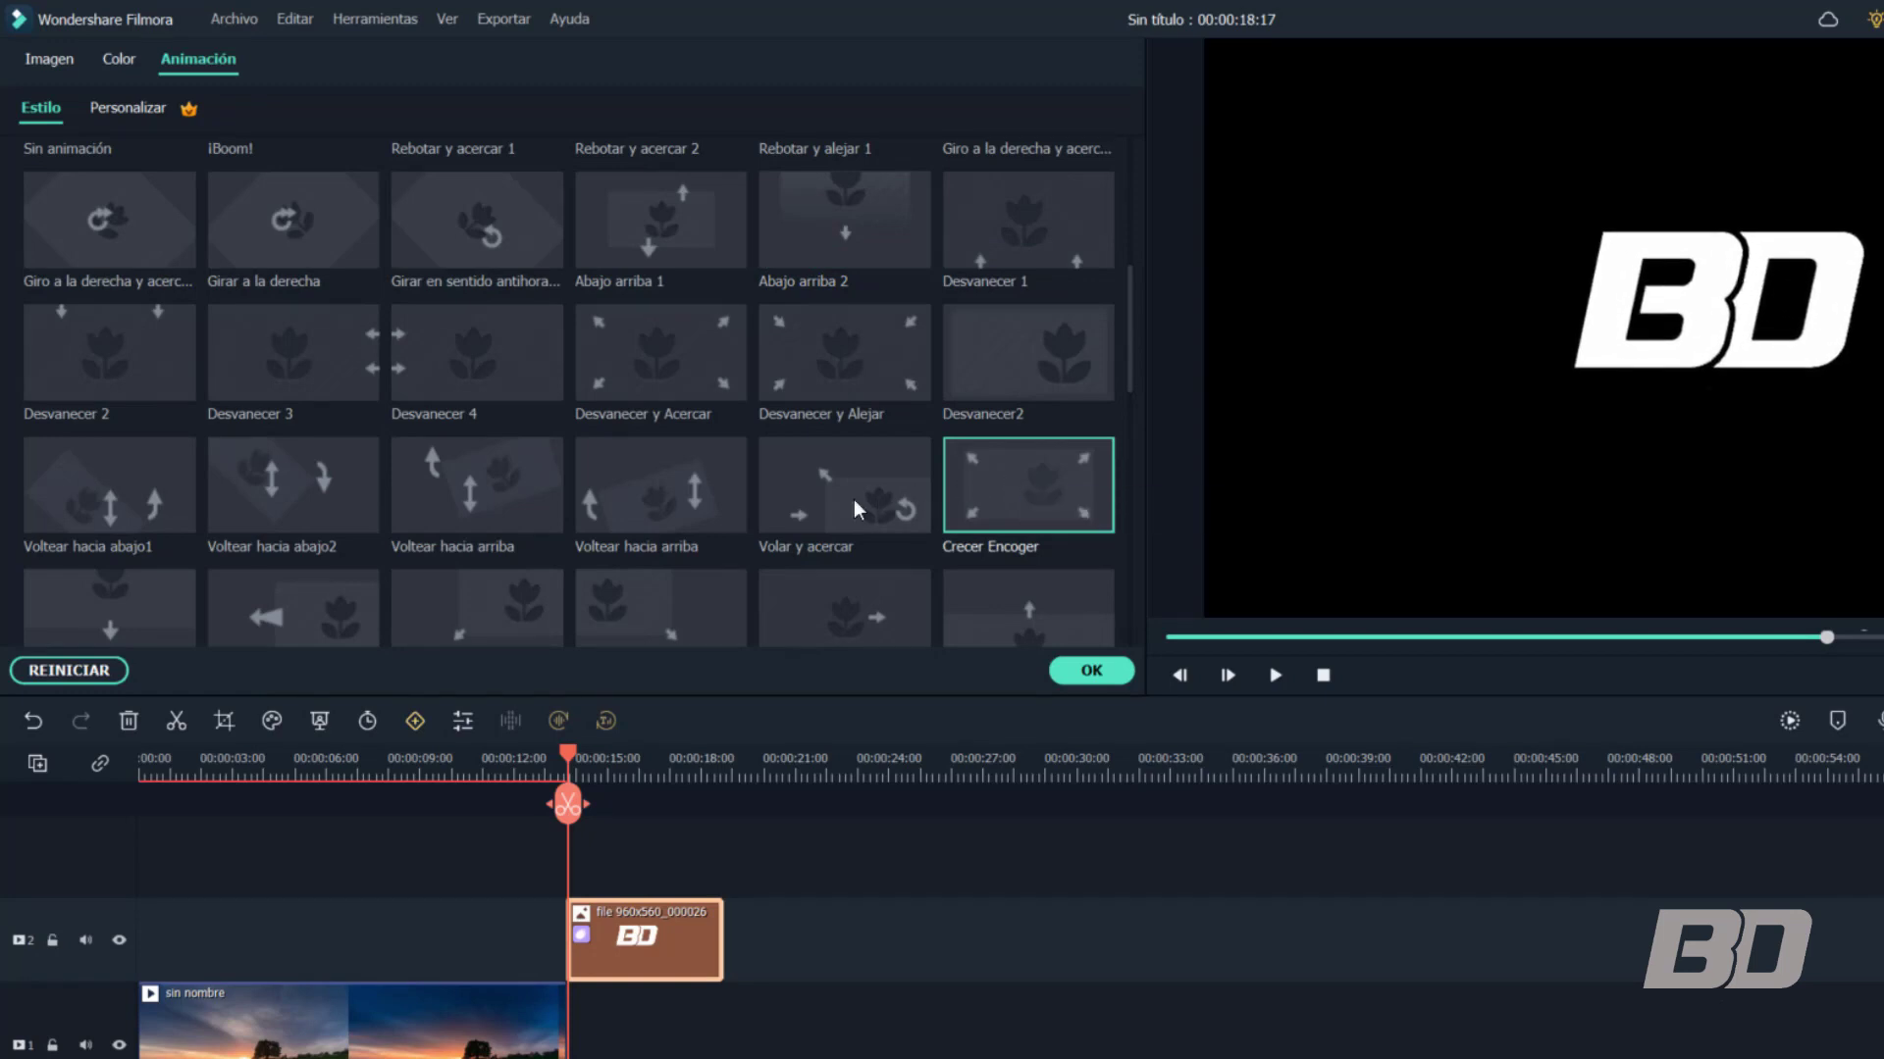
scroll(853, 498, down, 5)
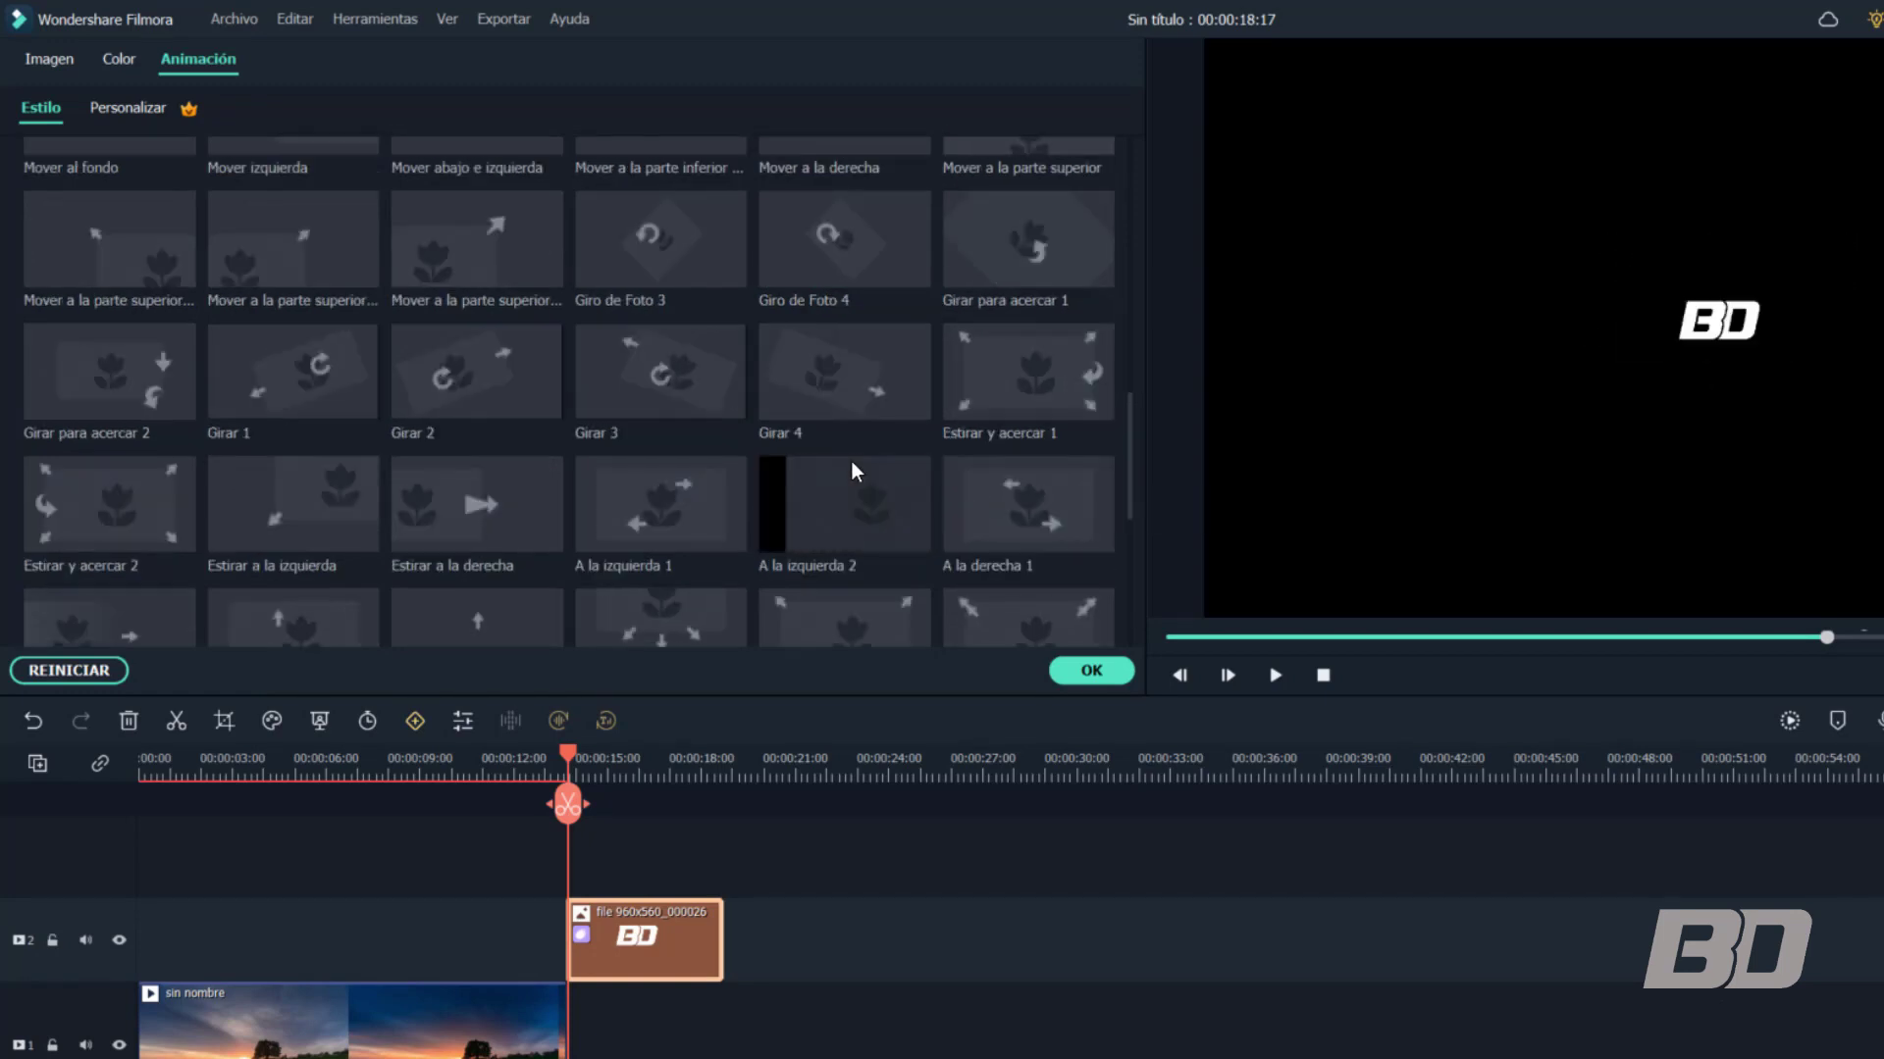
scroll(852, 463, down, 5)
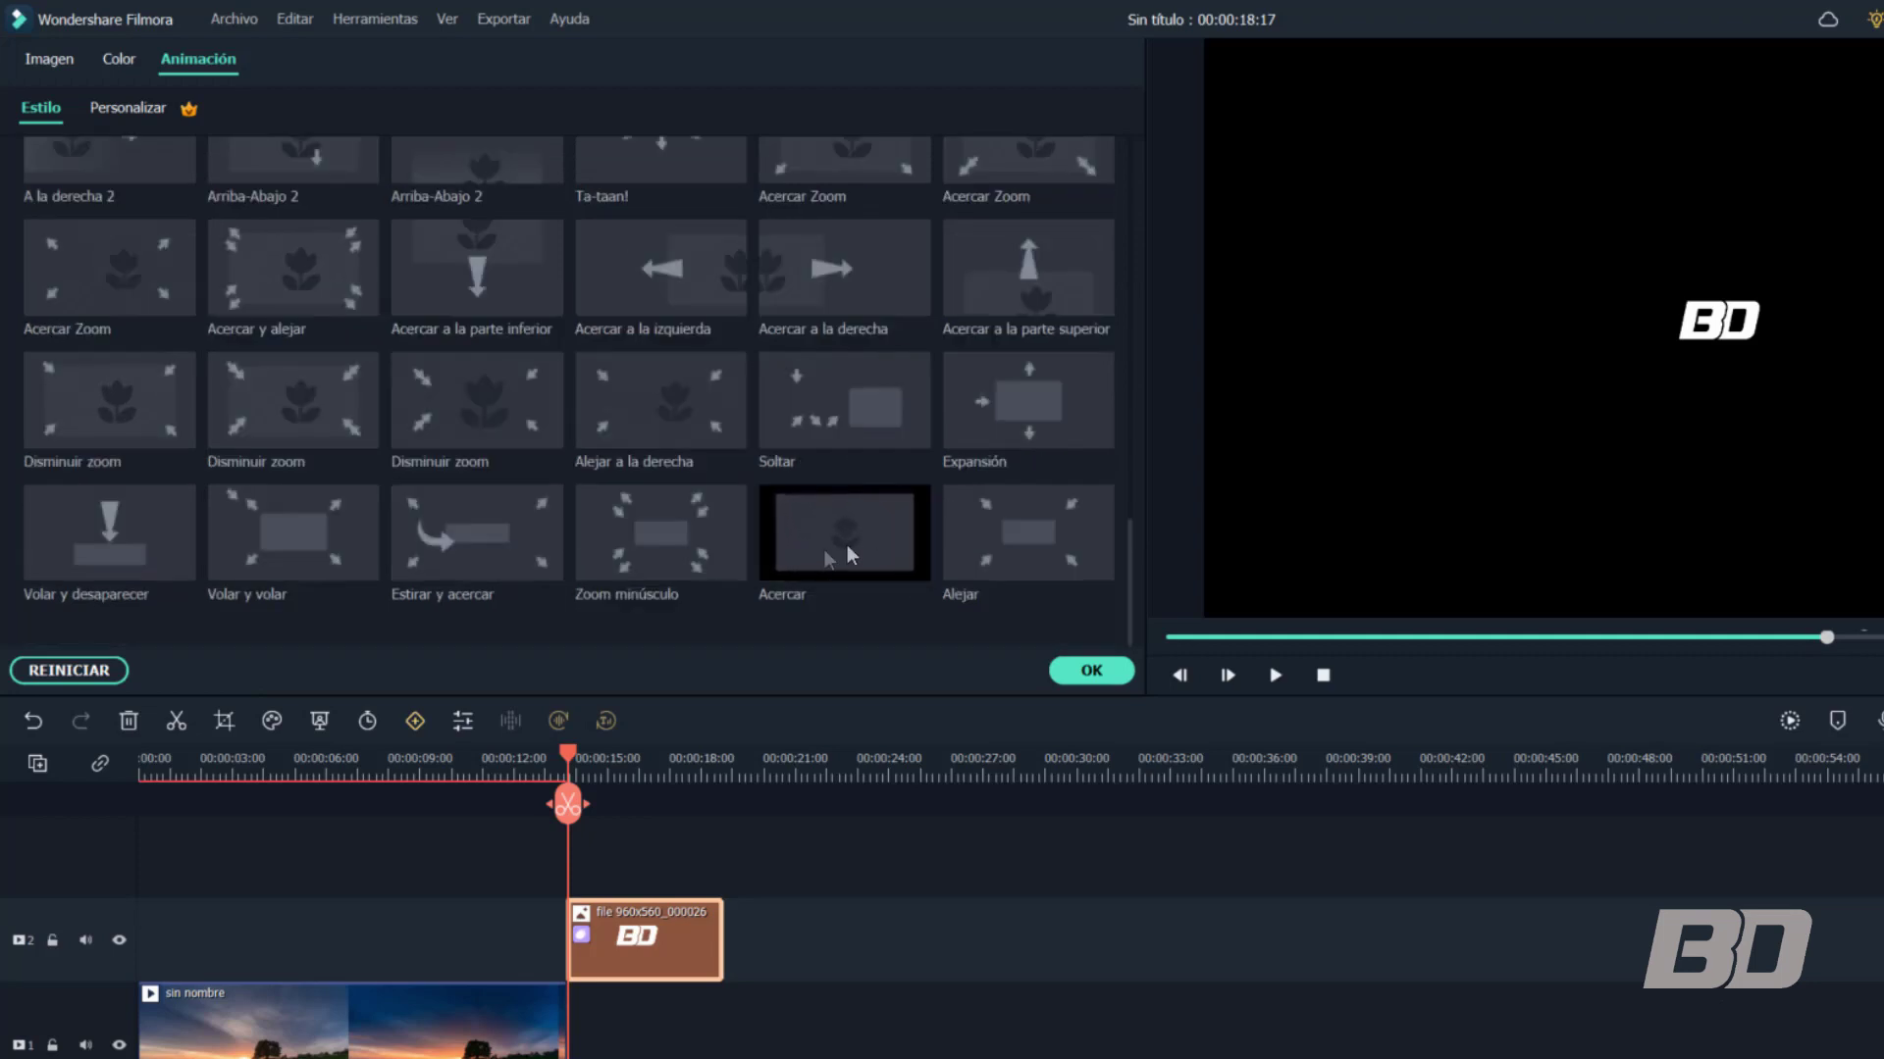
scroll(799, 552, up, 5)
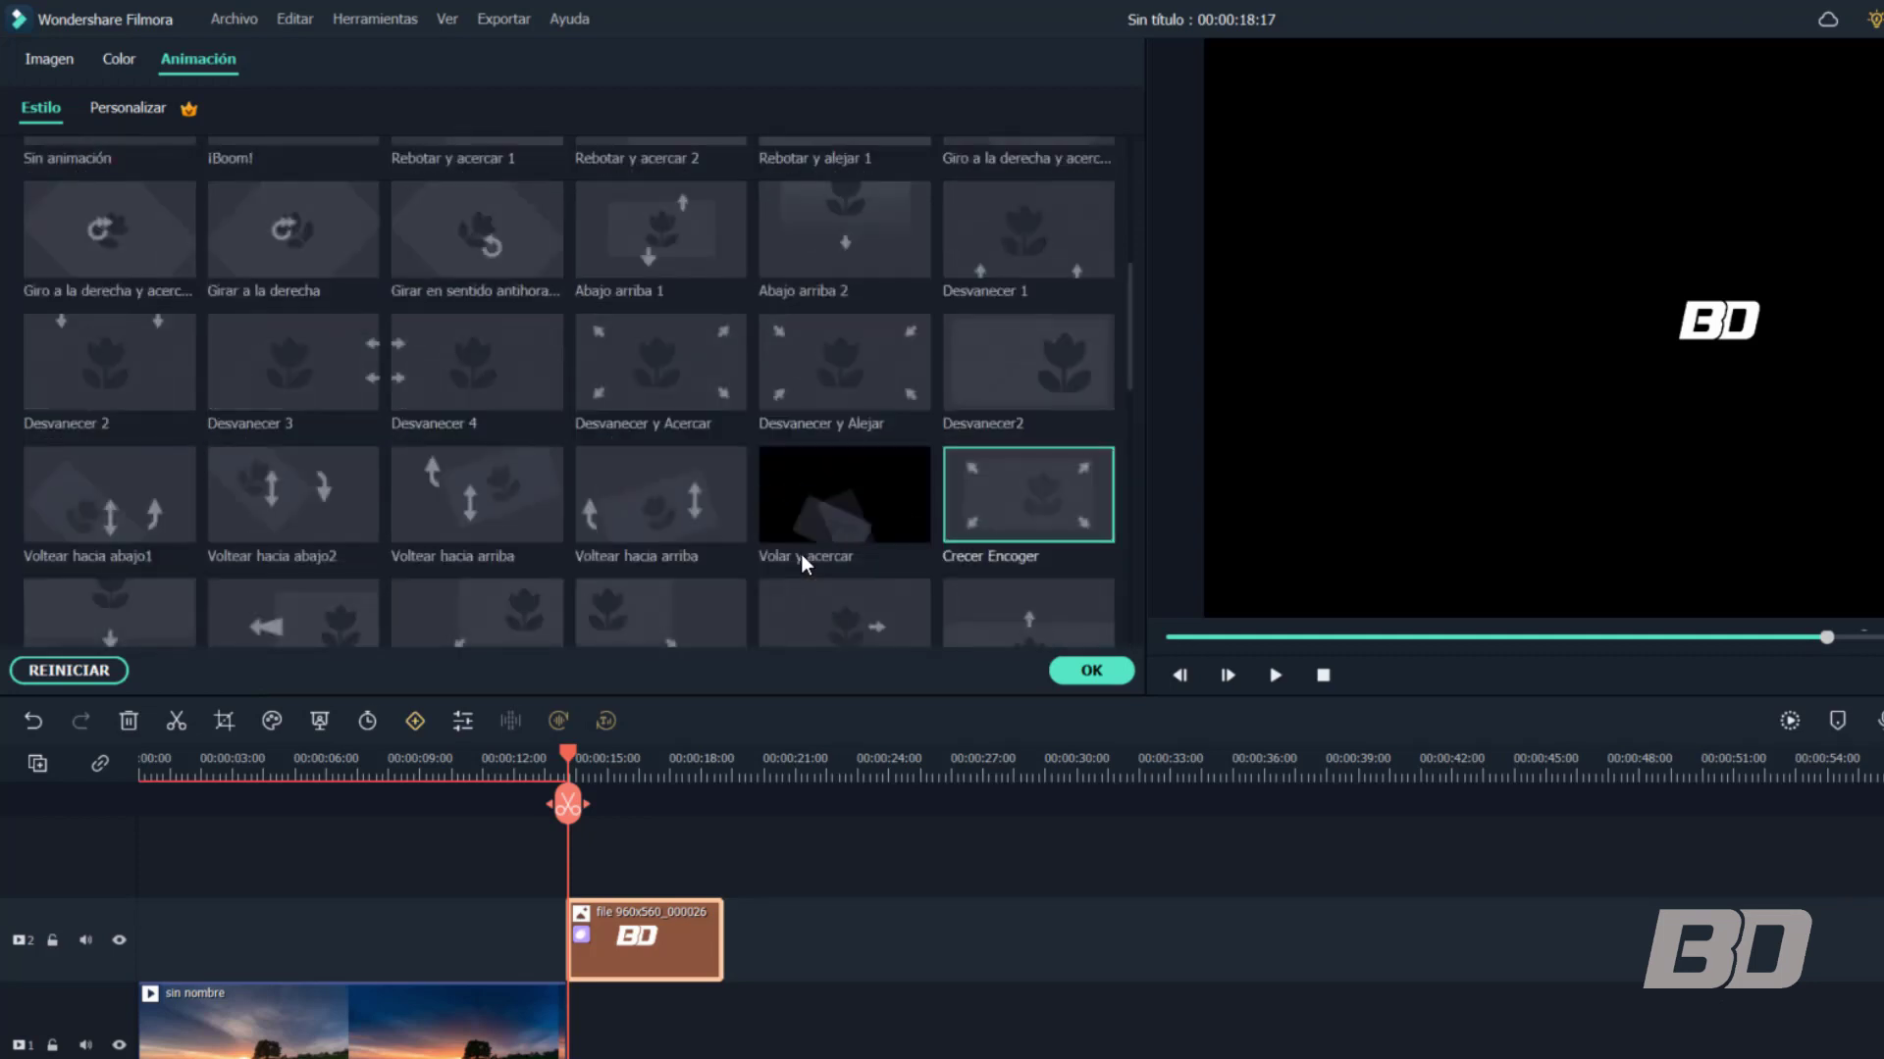
Reapply the Abajo arriba 1 preset to the logo clip and move the playhead to 00:00:15:17
click(670, 250)
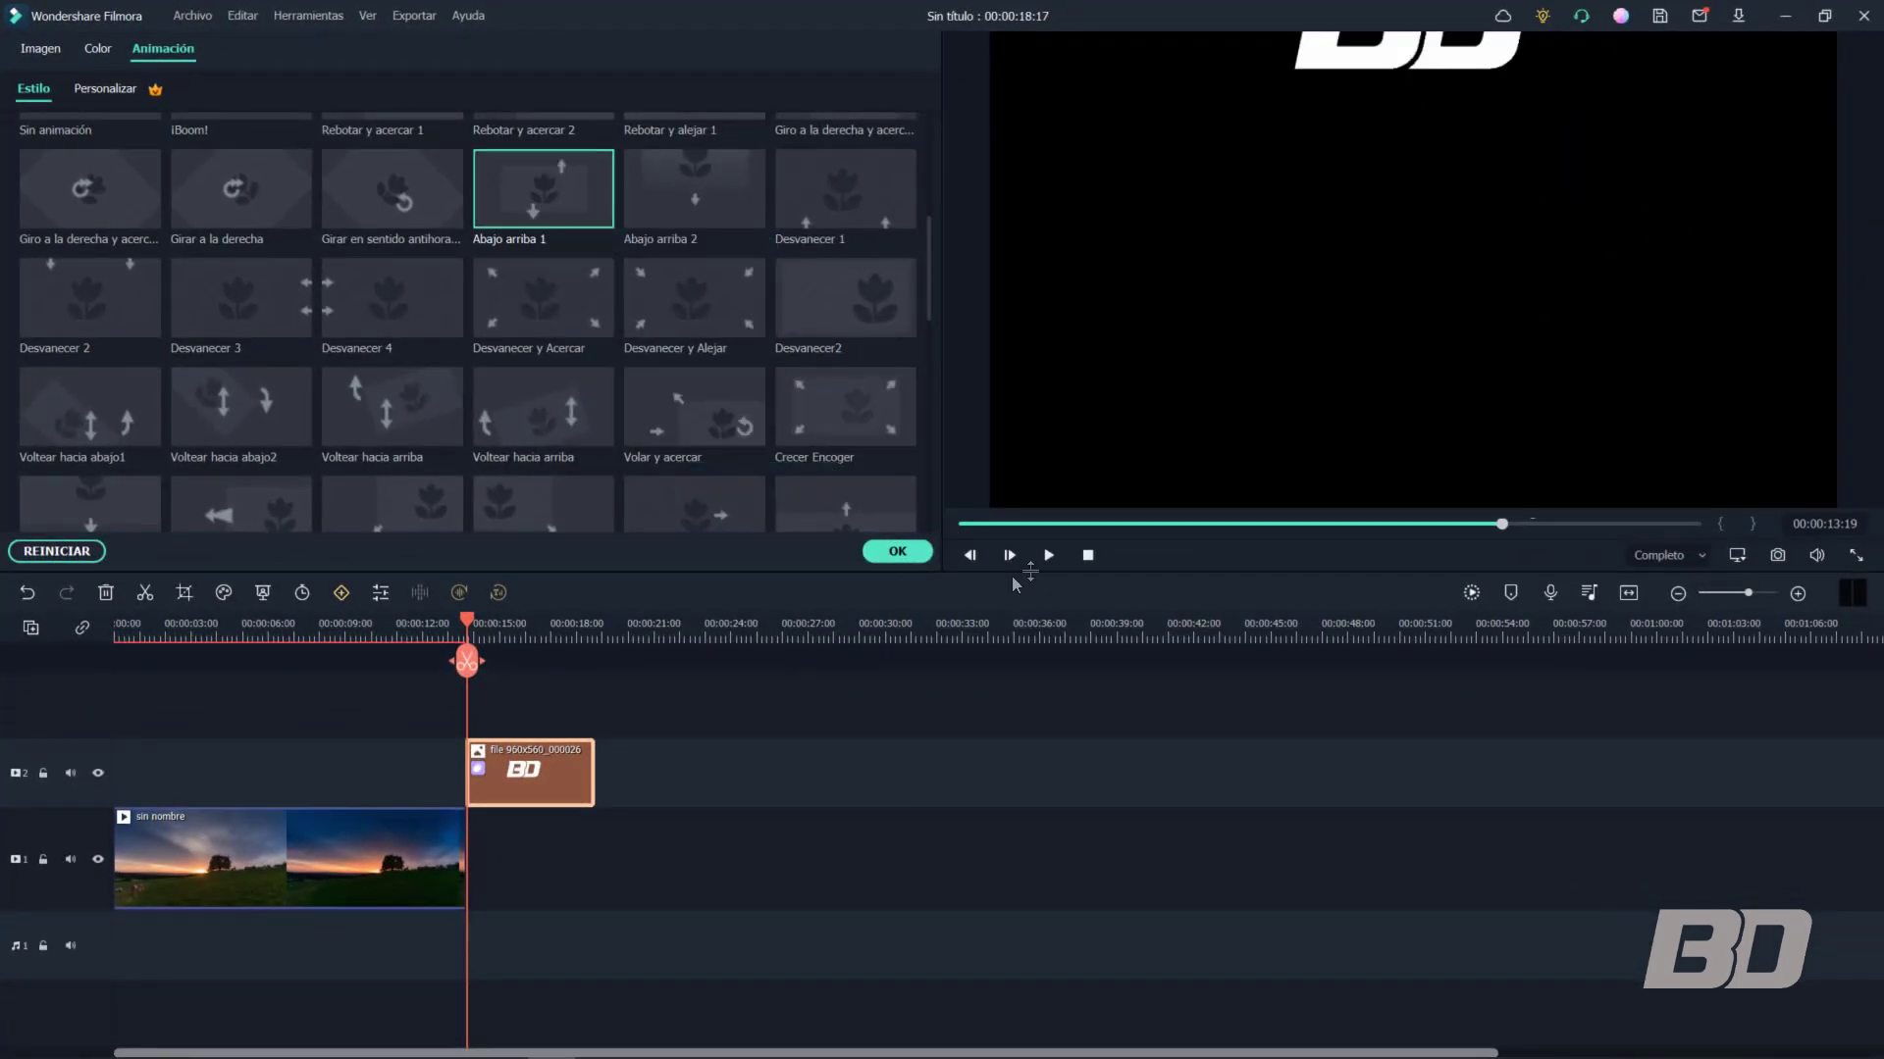
click(516, 634)
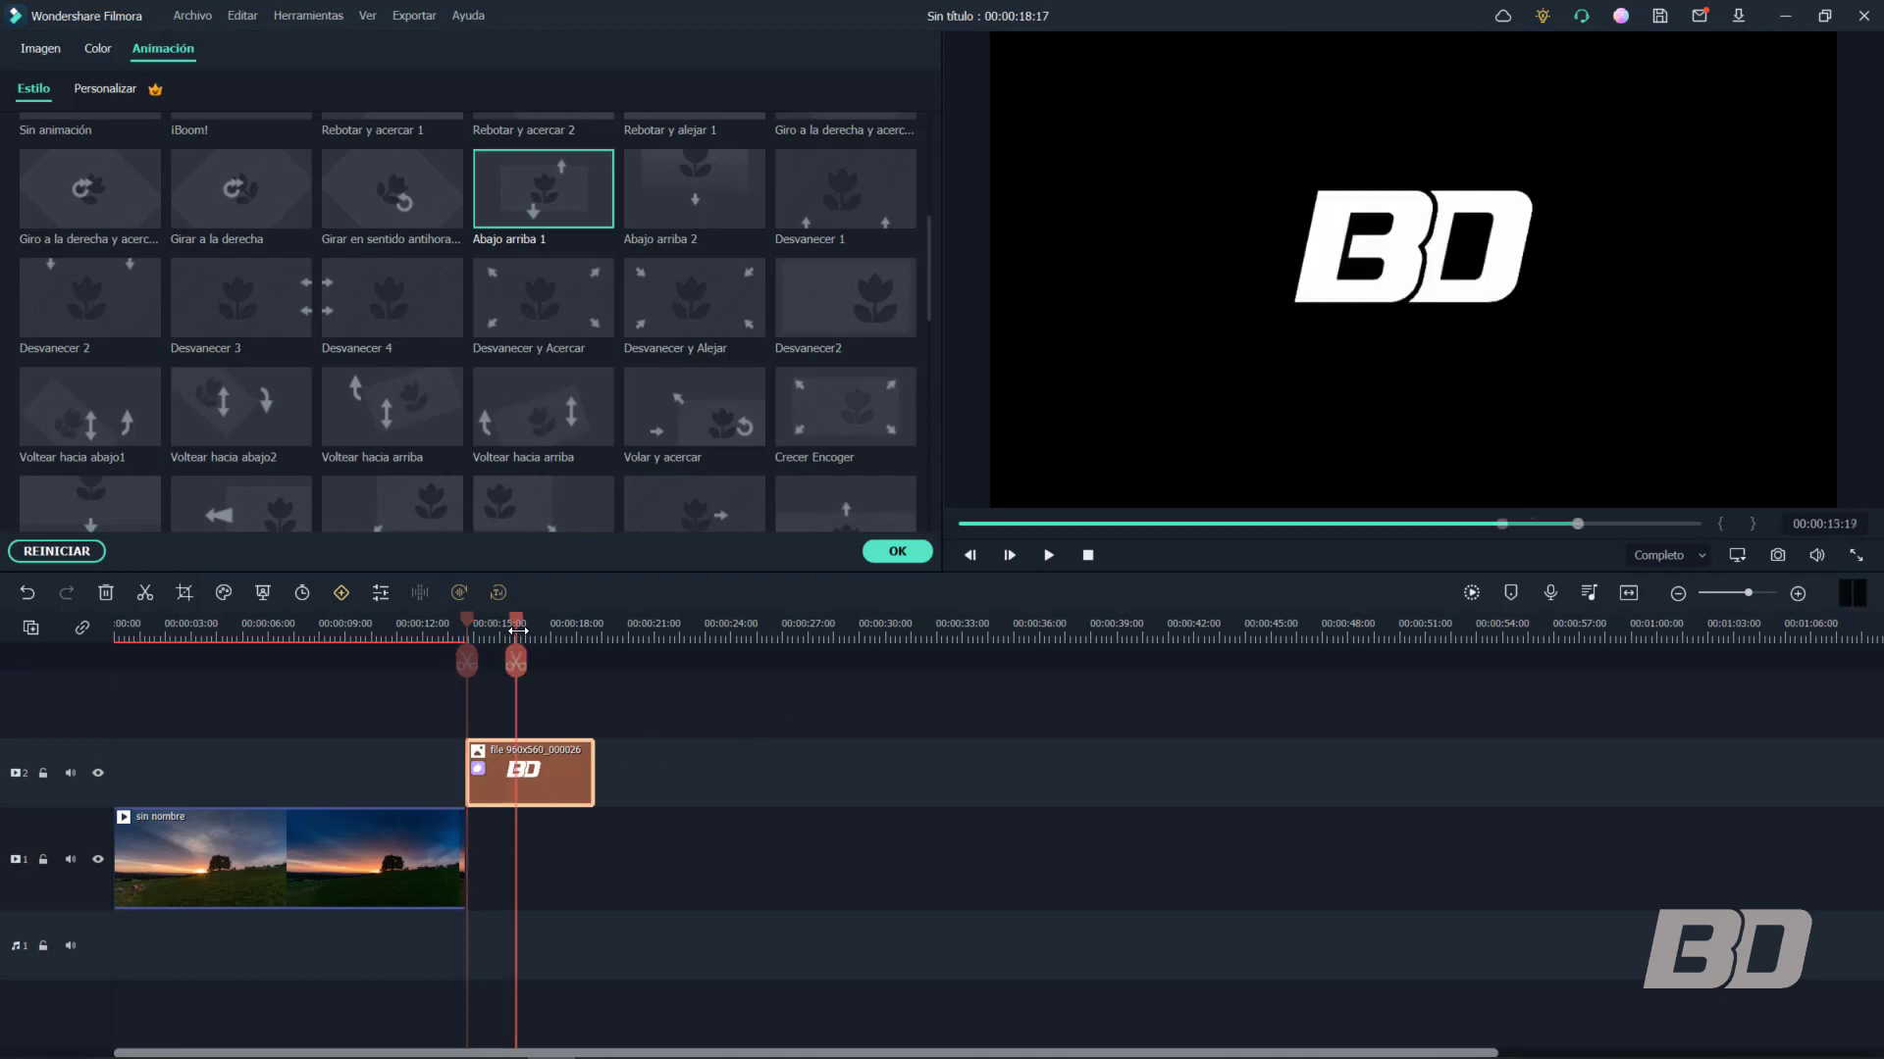
Shrink the logo to about half its size, keep it centred in the frame, and accept the clip edits
click(528, 771)
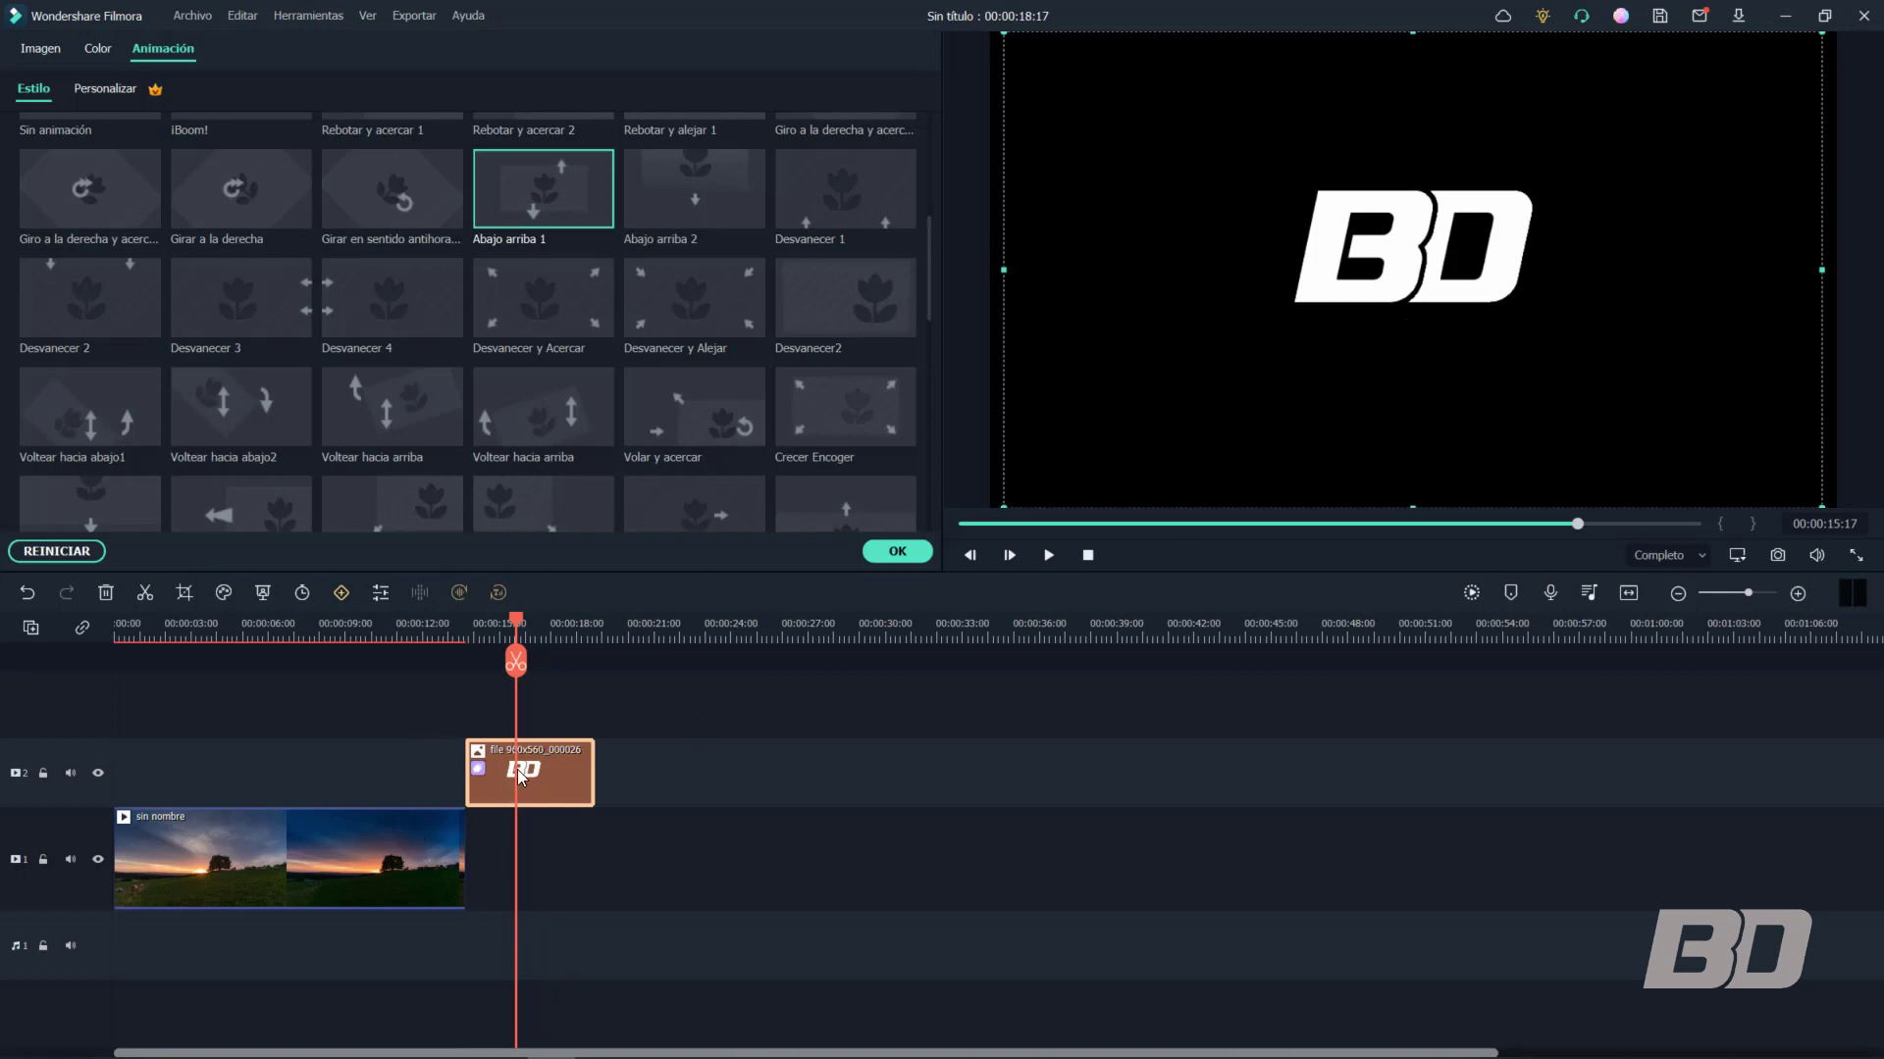
drag(1822, 33, 1470, 240)
drag(1268, 503, 1427, 421)
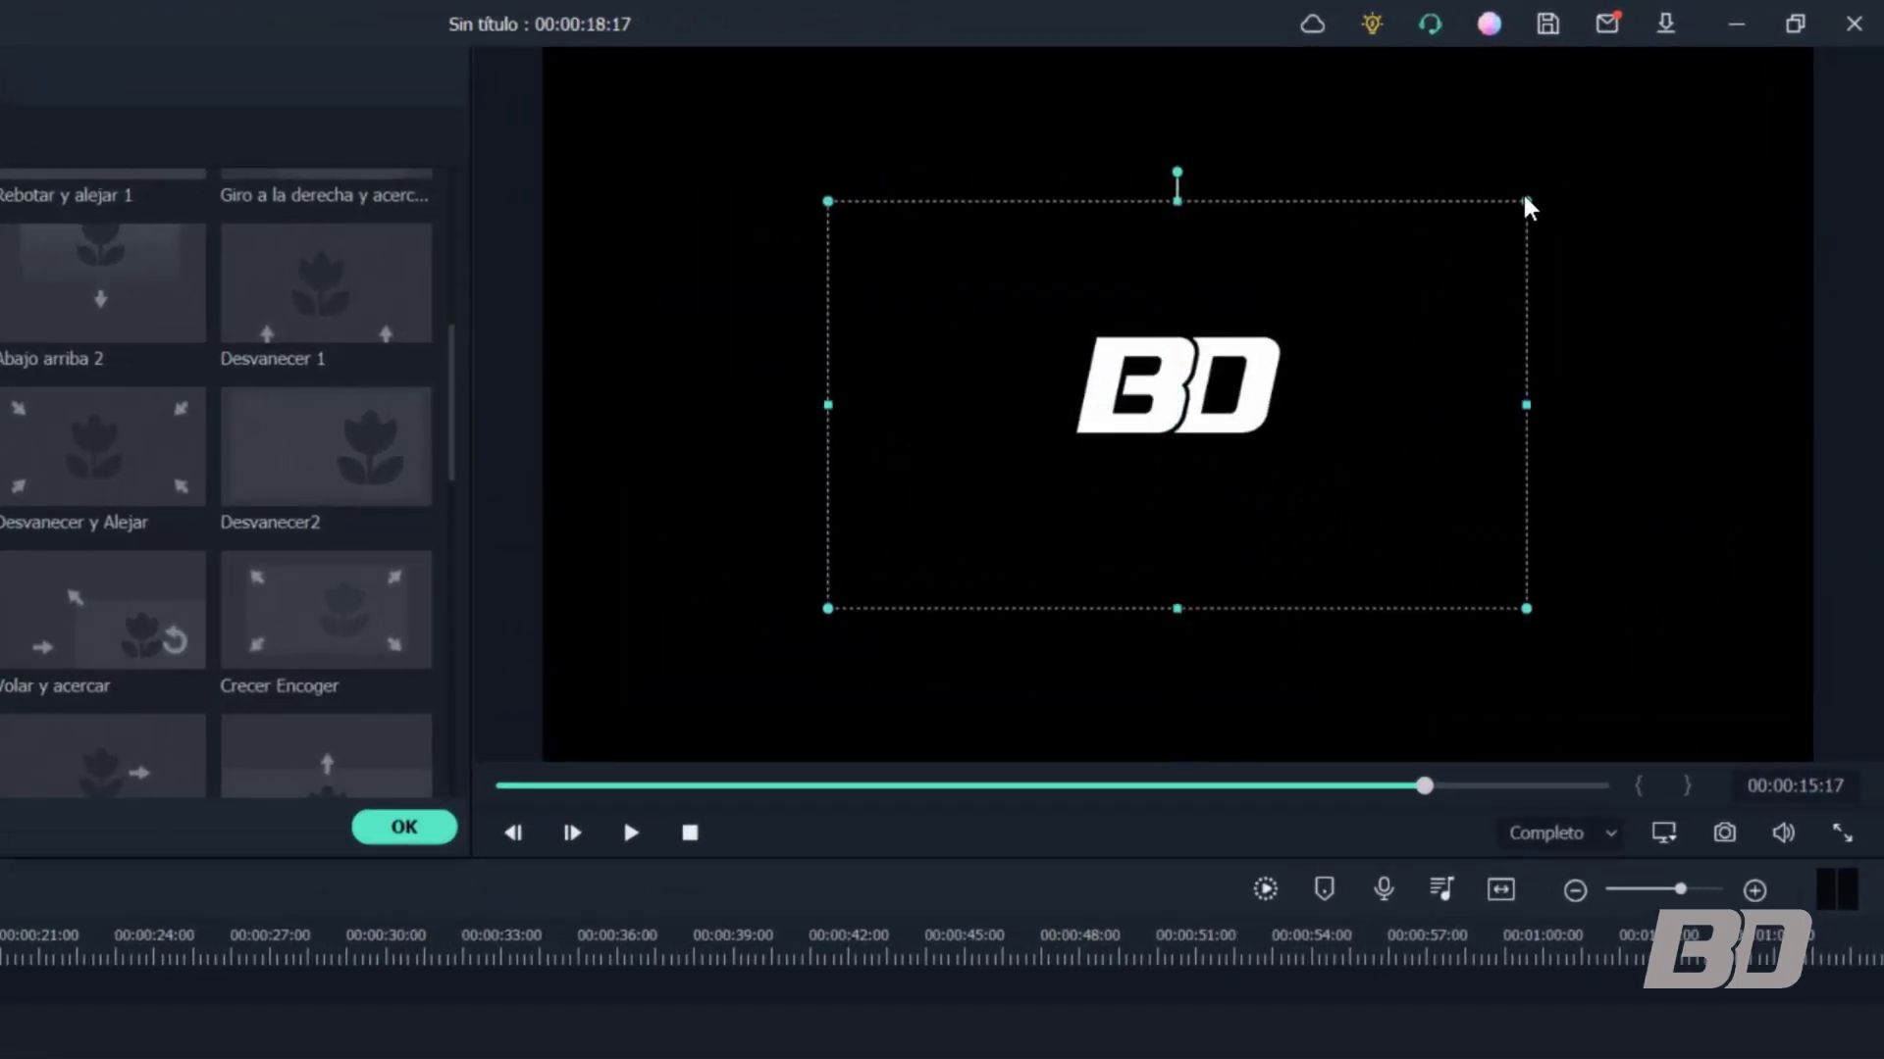
drag(1527, 199, 1422, 266)
drag(1307, 500, 1353, 469)
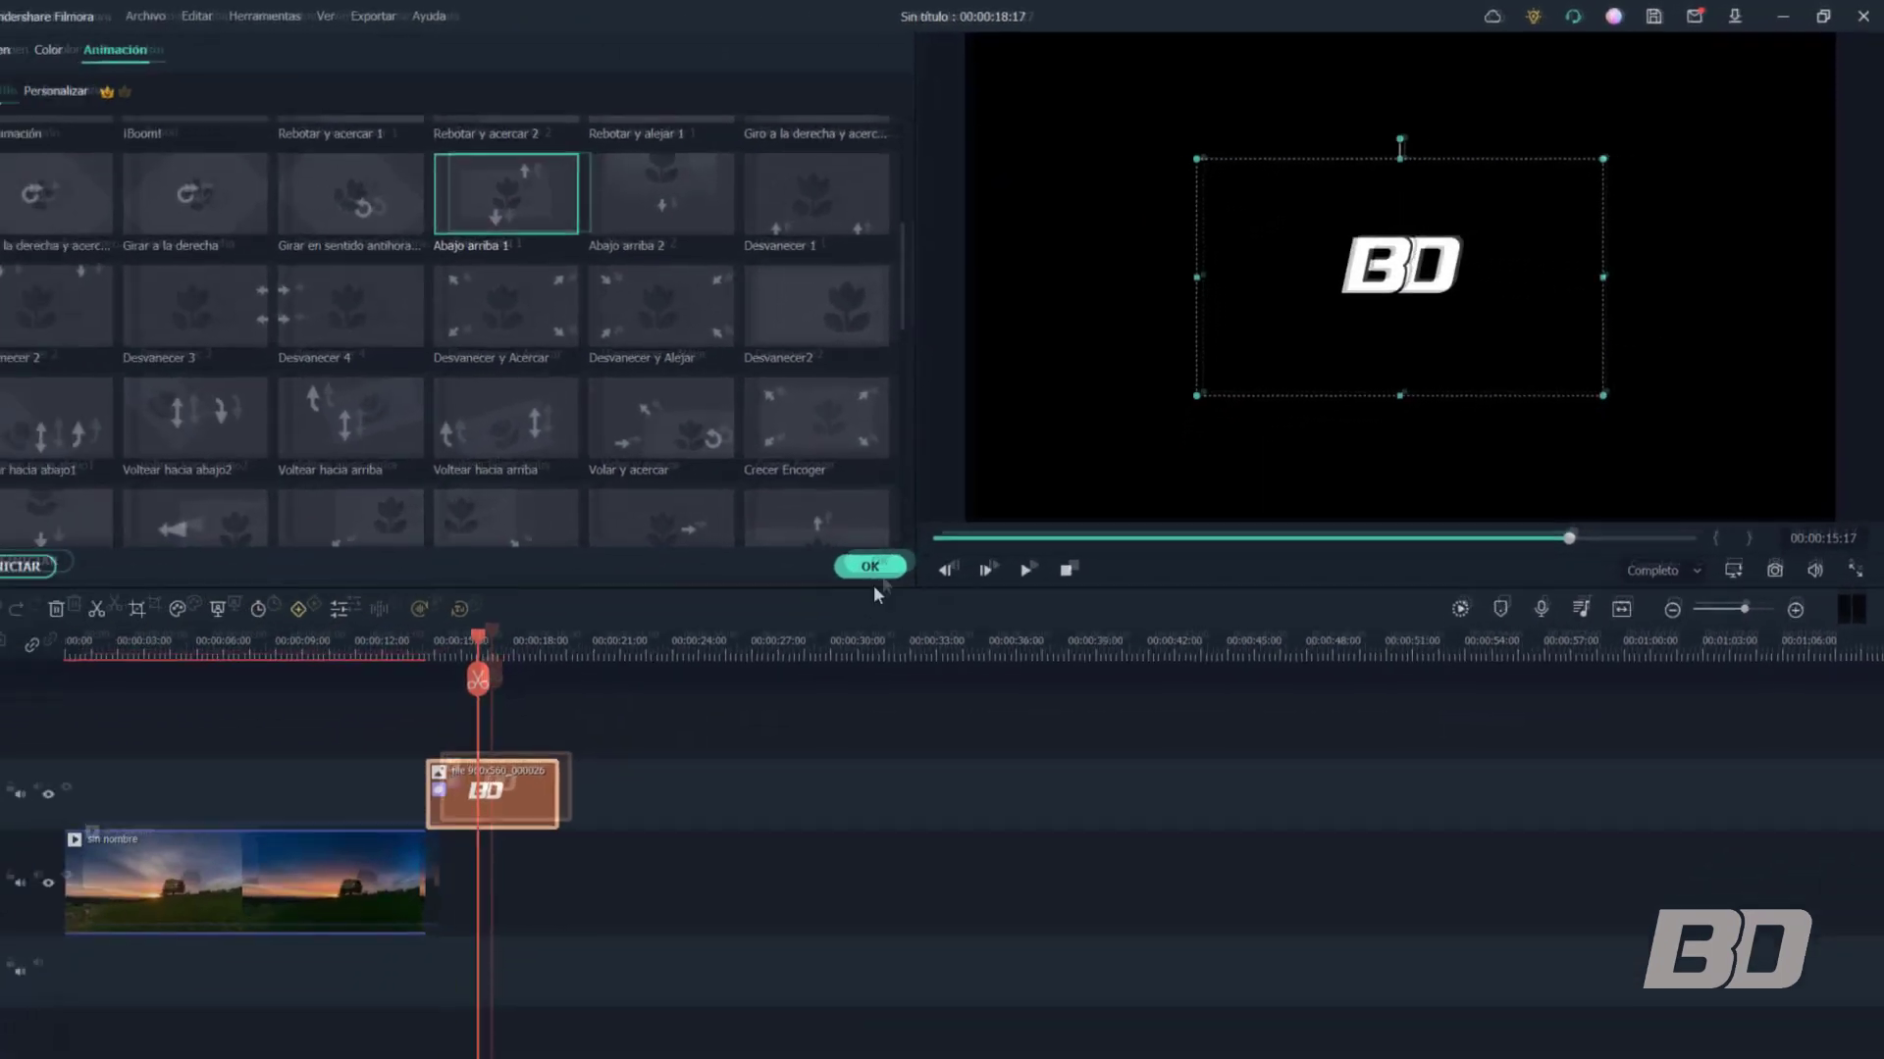
click(863, 568)
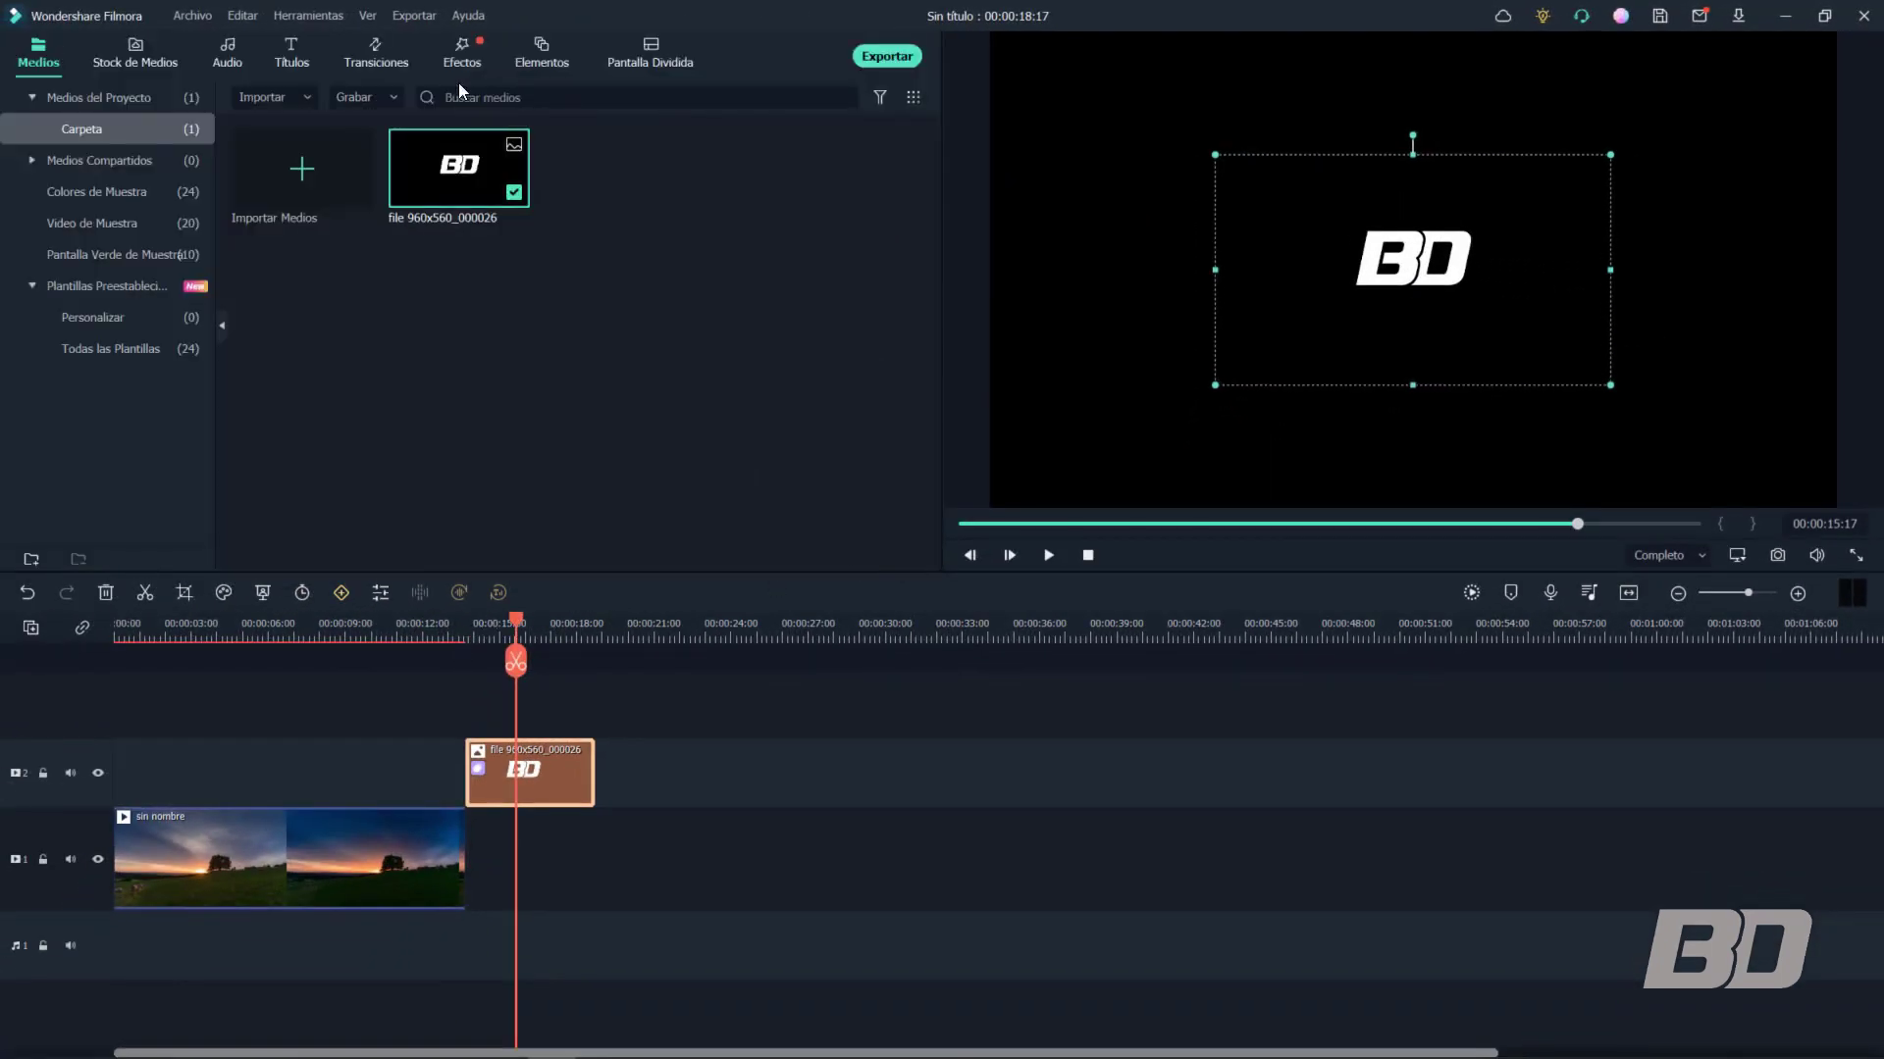
Download Título 36 from the Títulos category and place it on track 1 right after the landscape video
click(304, 64)
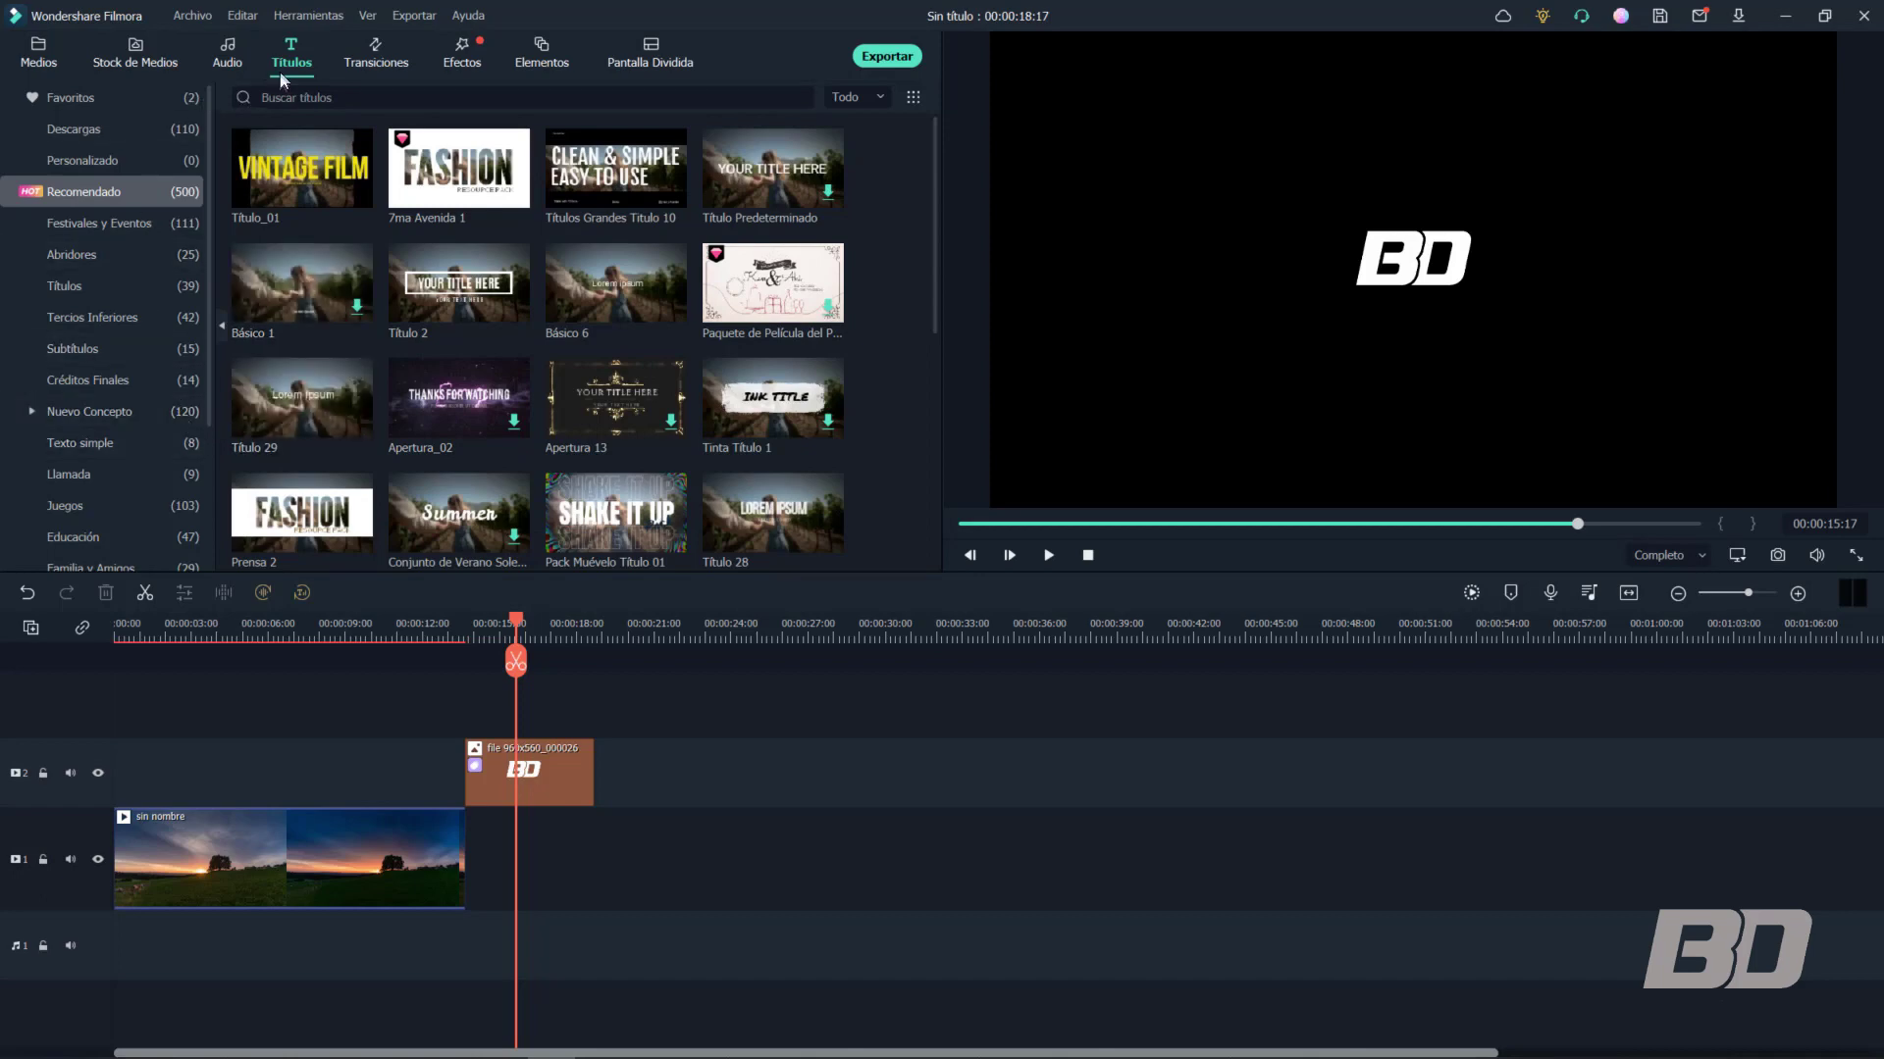
click(131, 309)
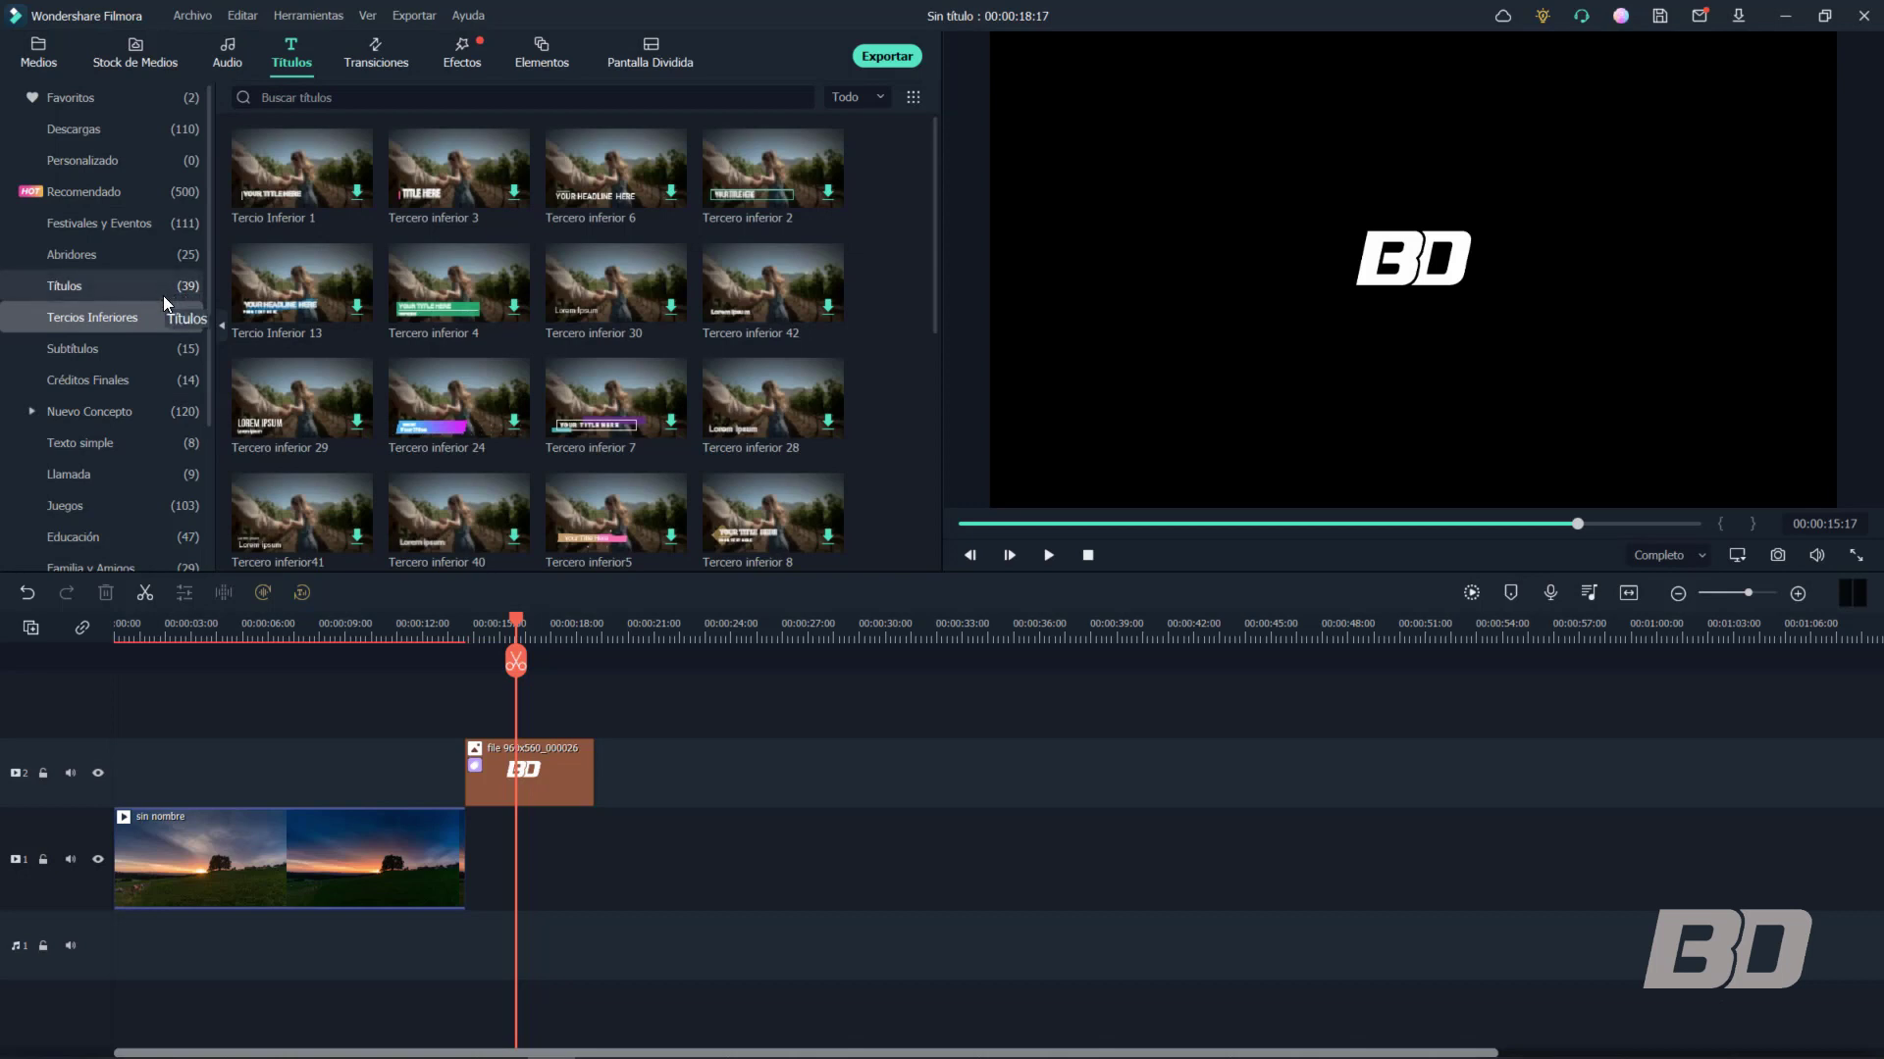
click(133, 292)
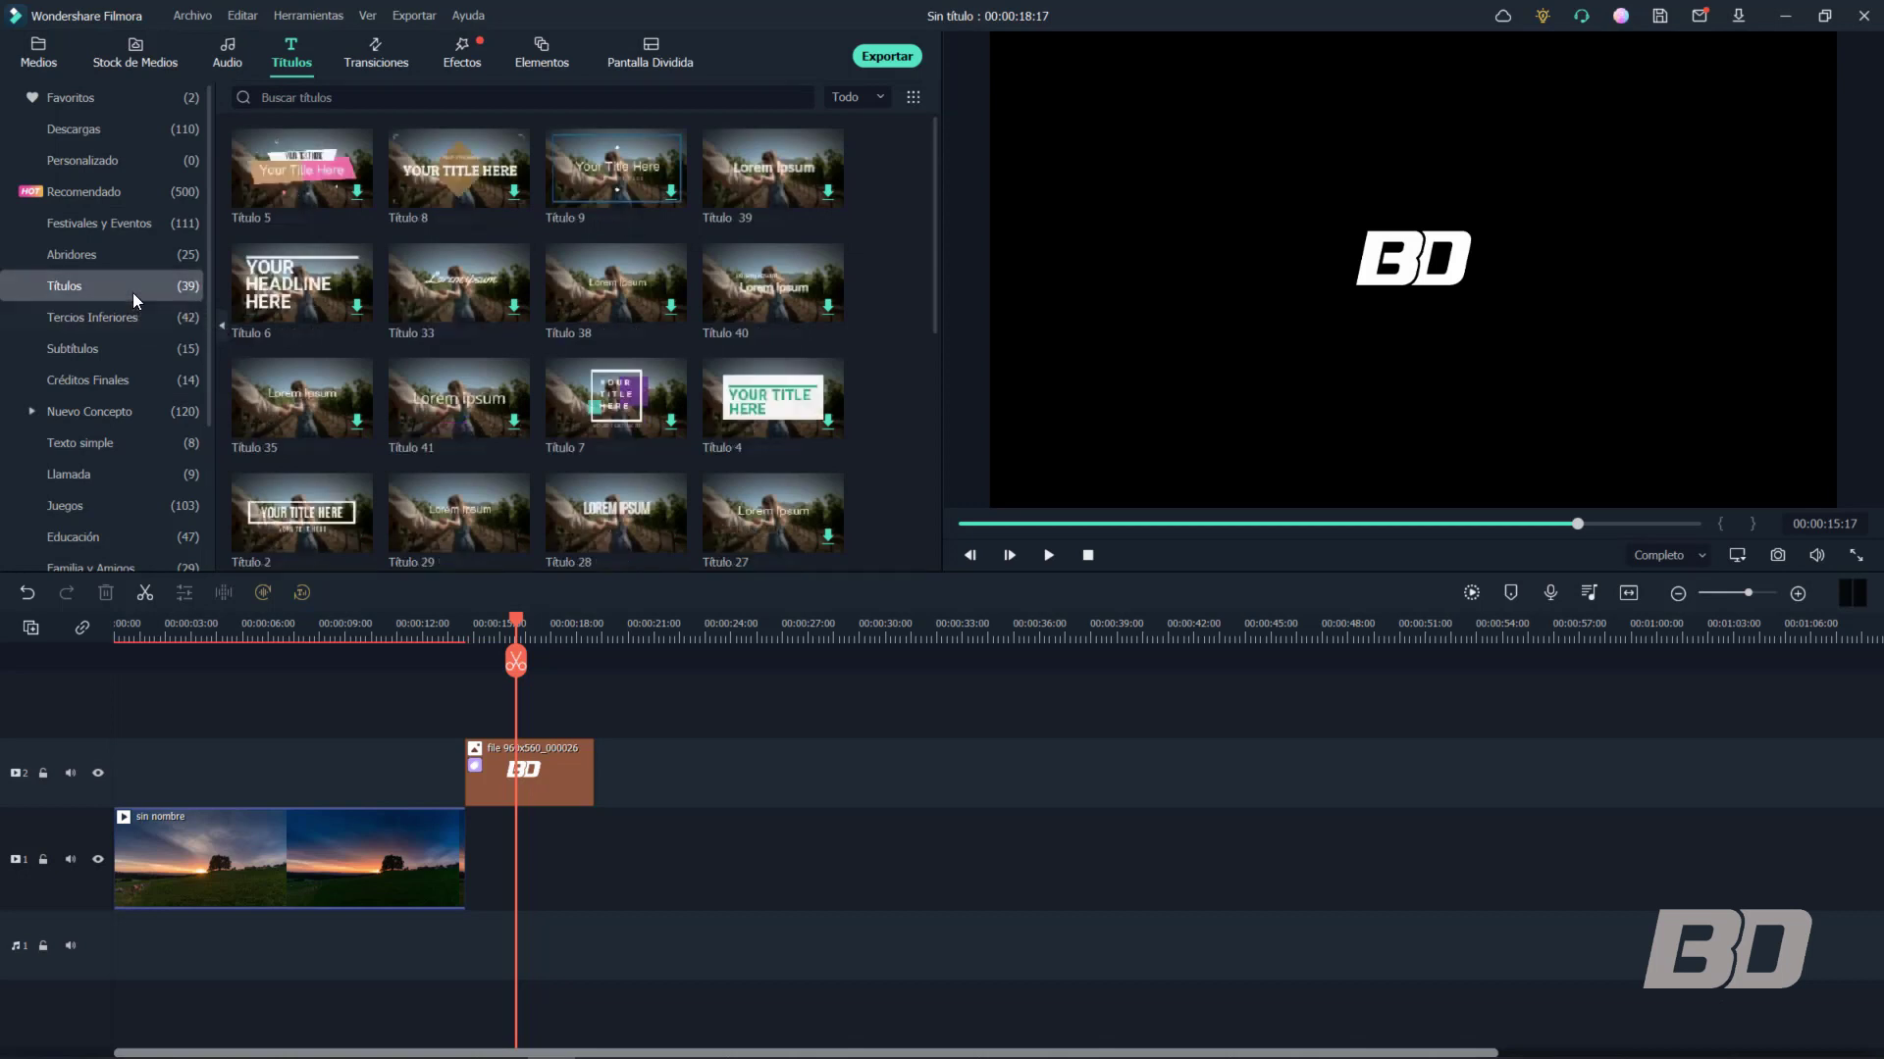
scroll(438, 355, down, 5)
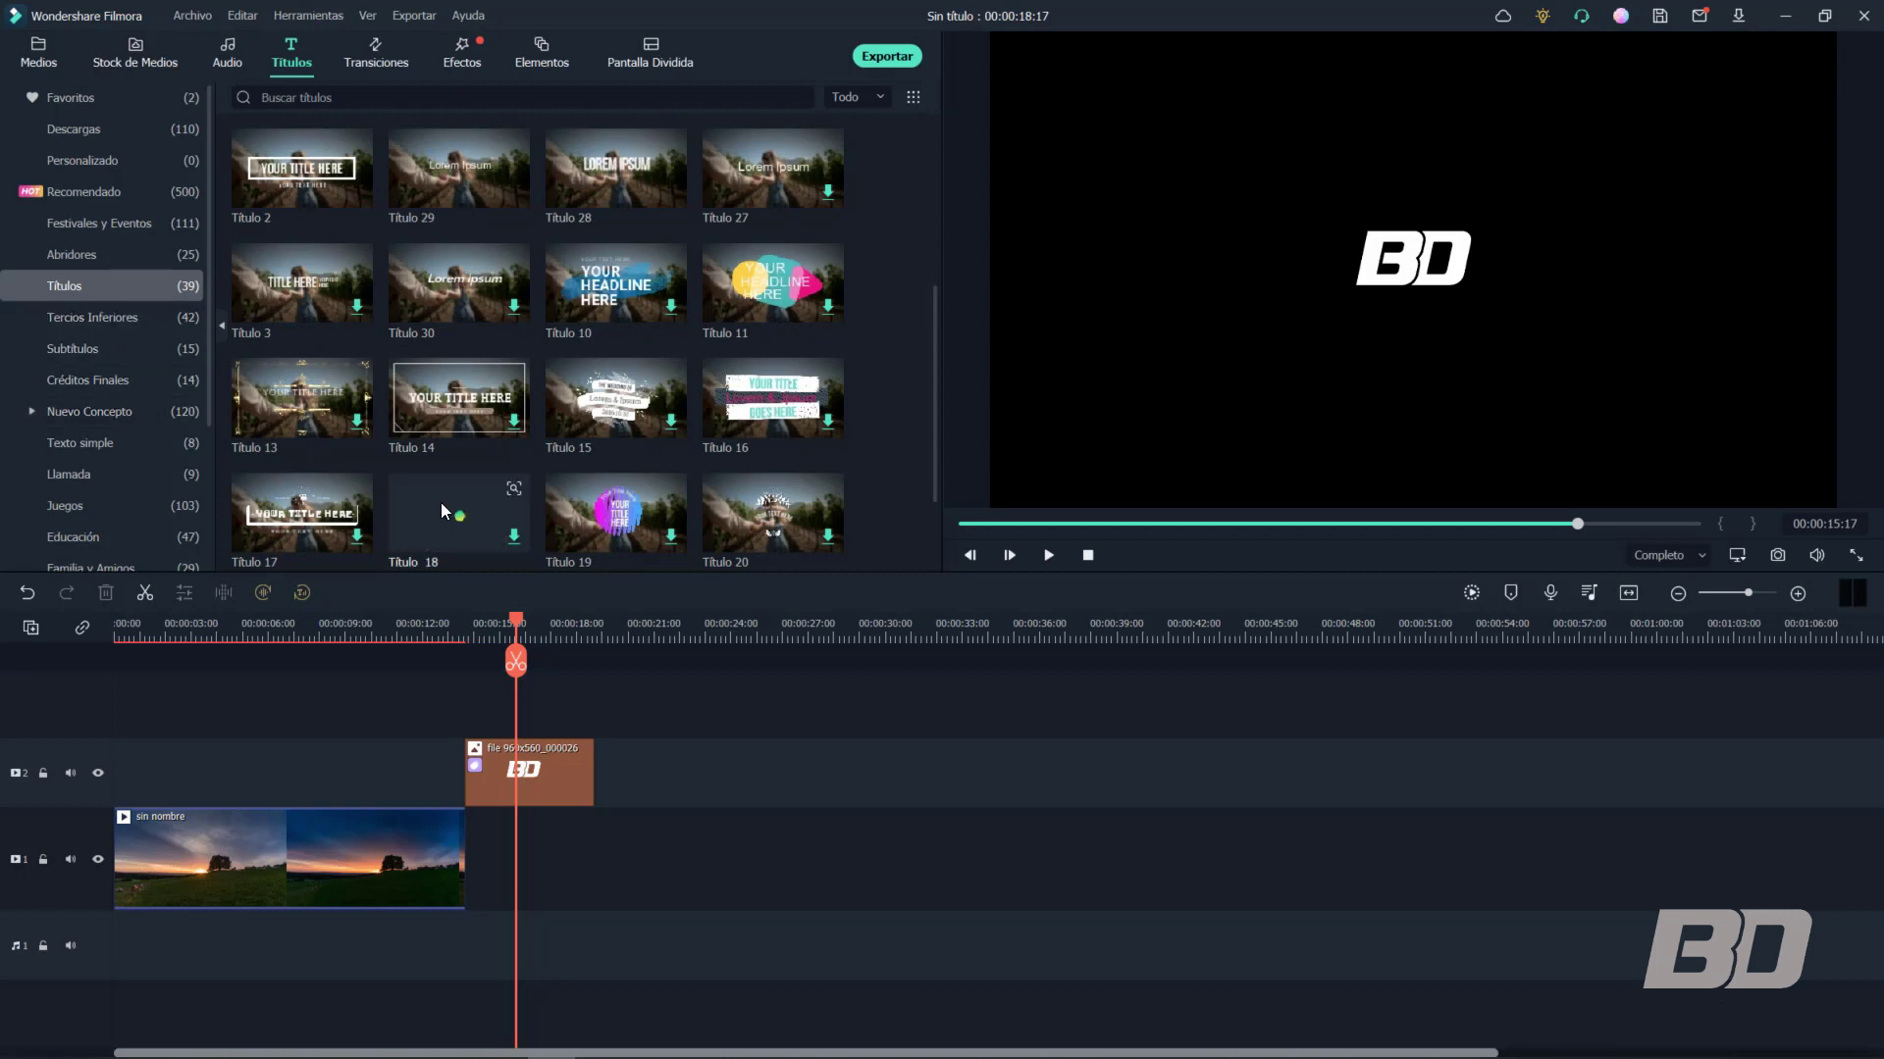
scroll(442, 508, down, 2)
scroll(439, 503, down, 2)
scroll(439, 502, down, 2)
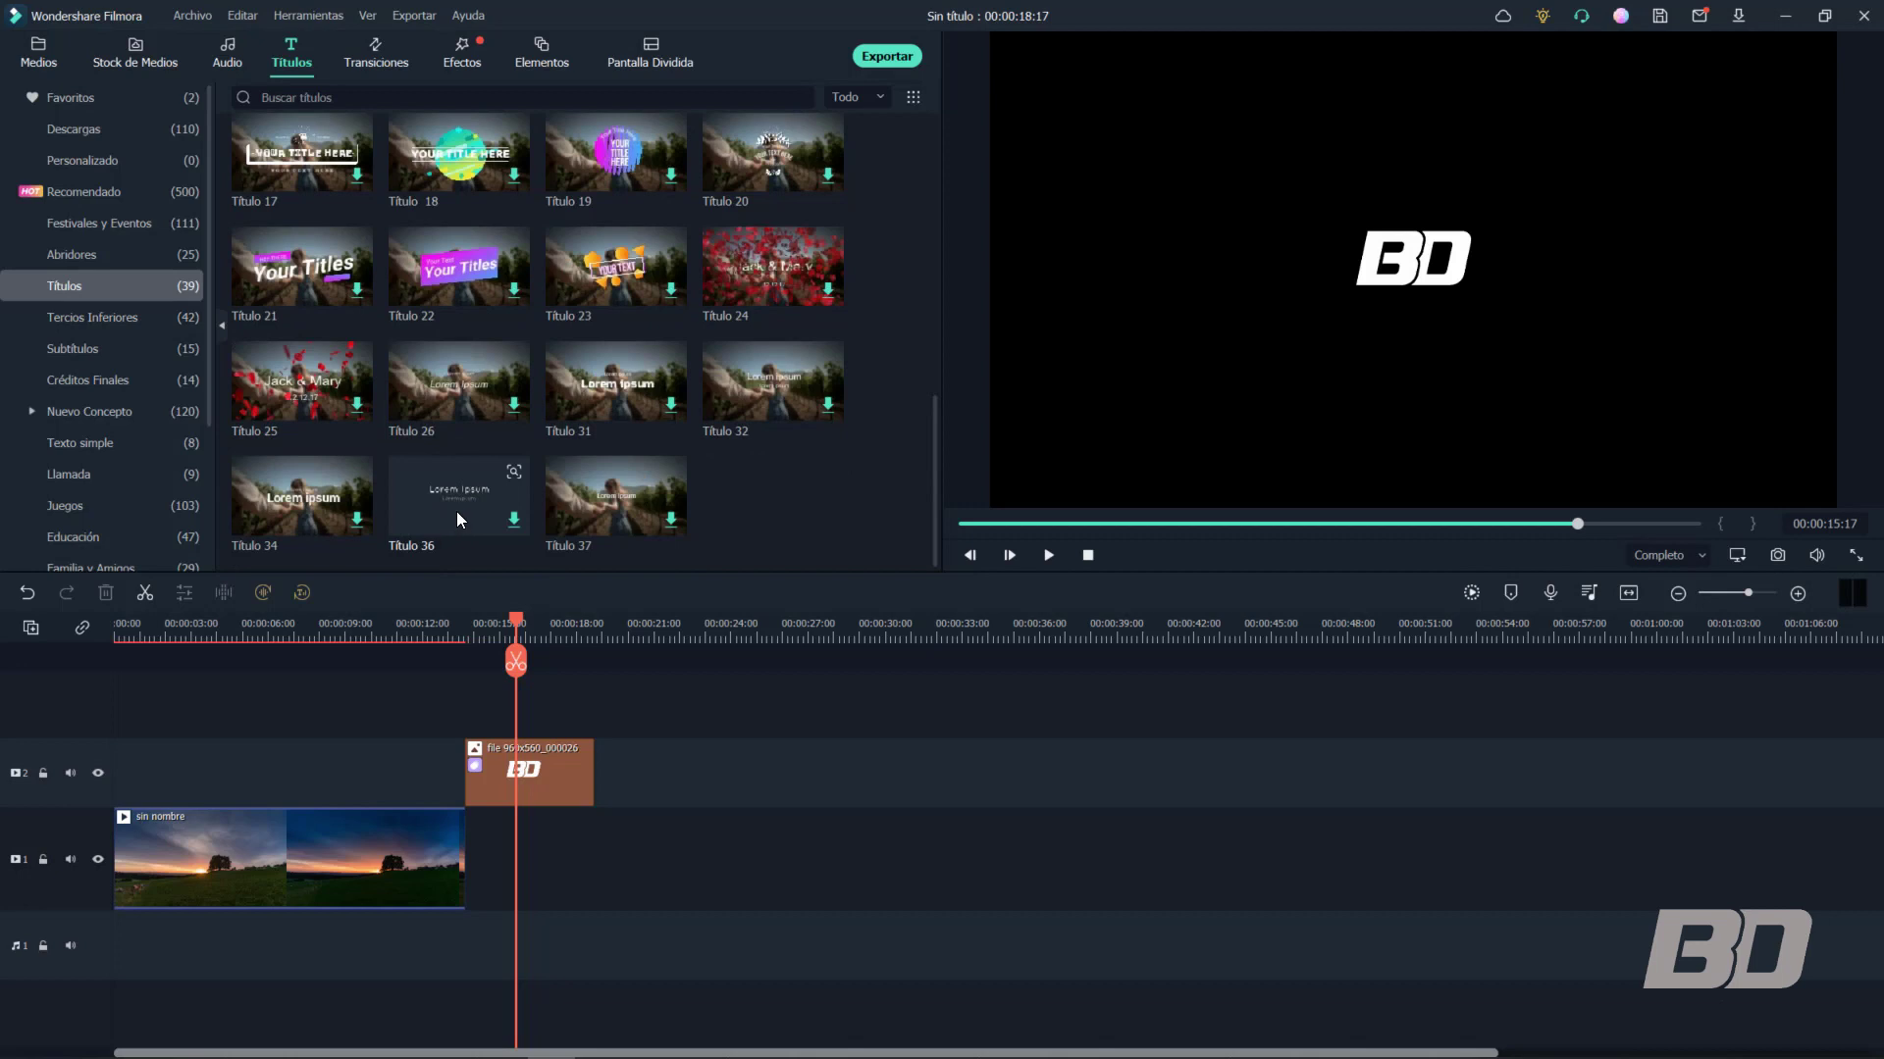
click(514, 526)
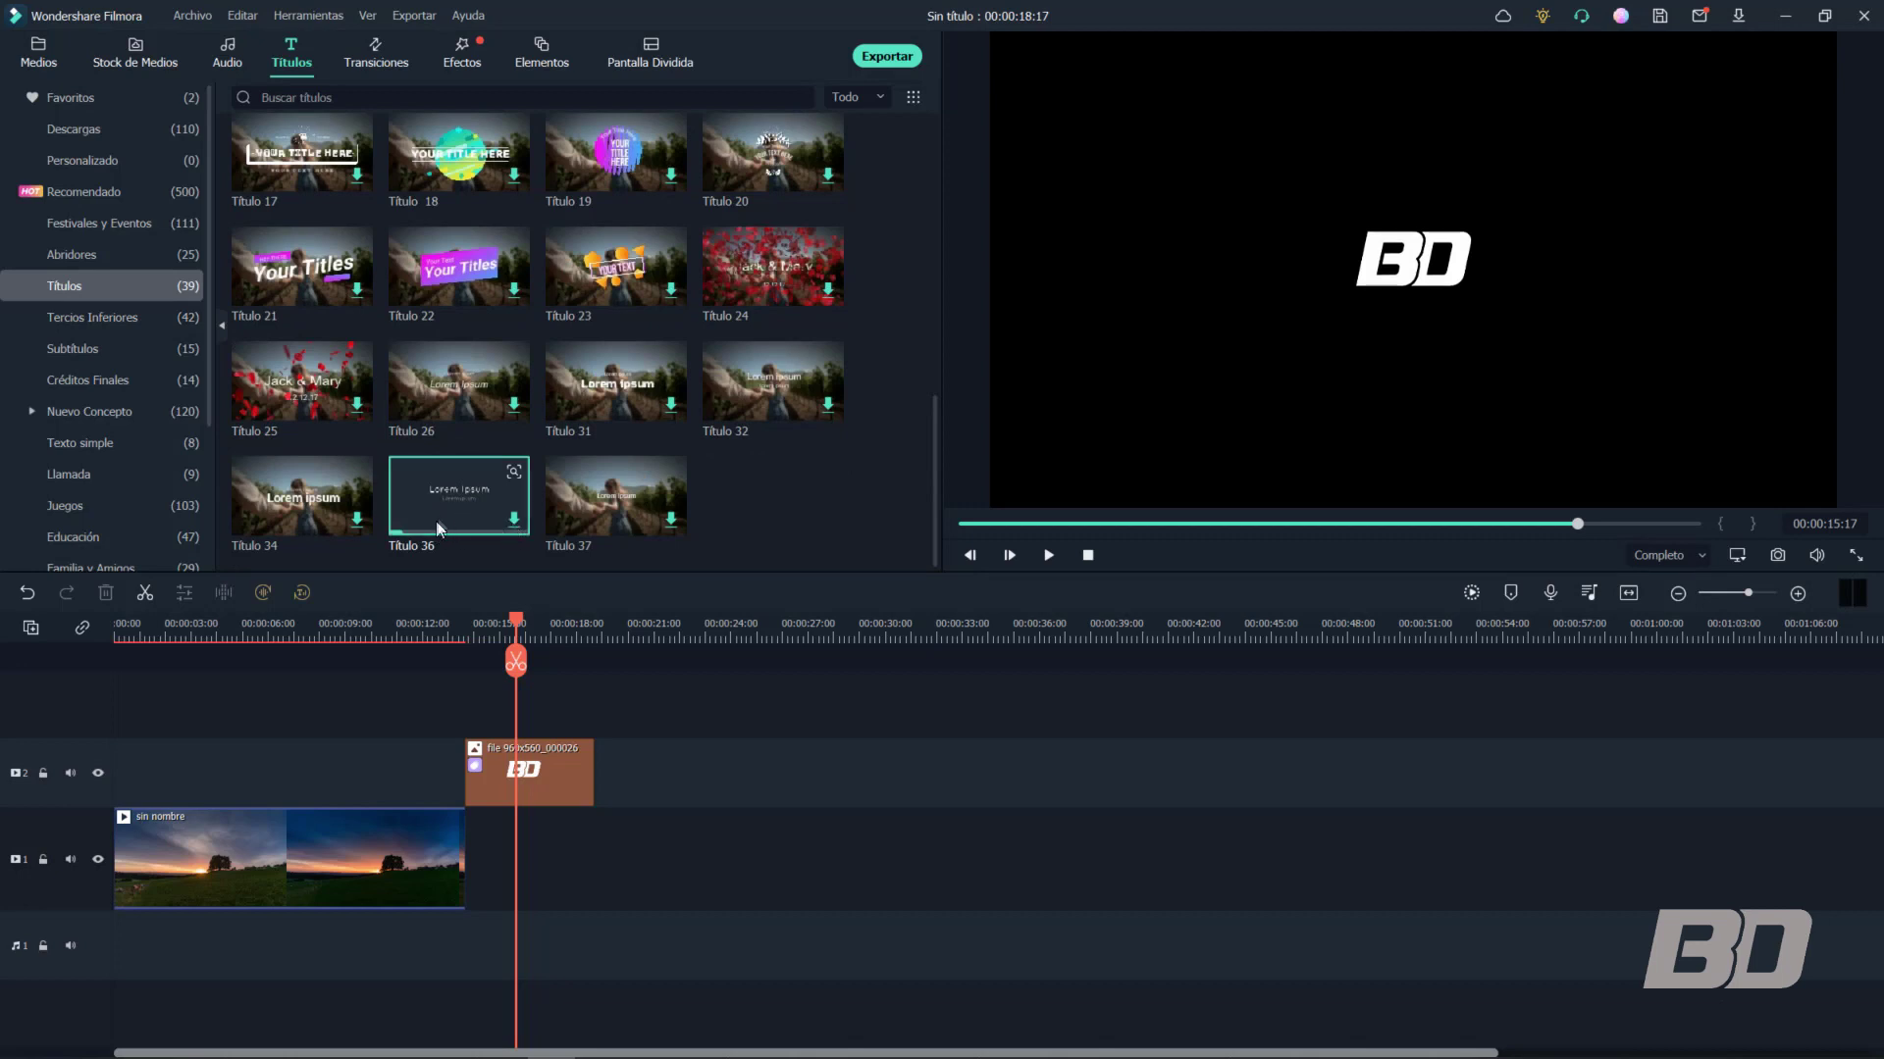
drag(439, 522, 471, 848)
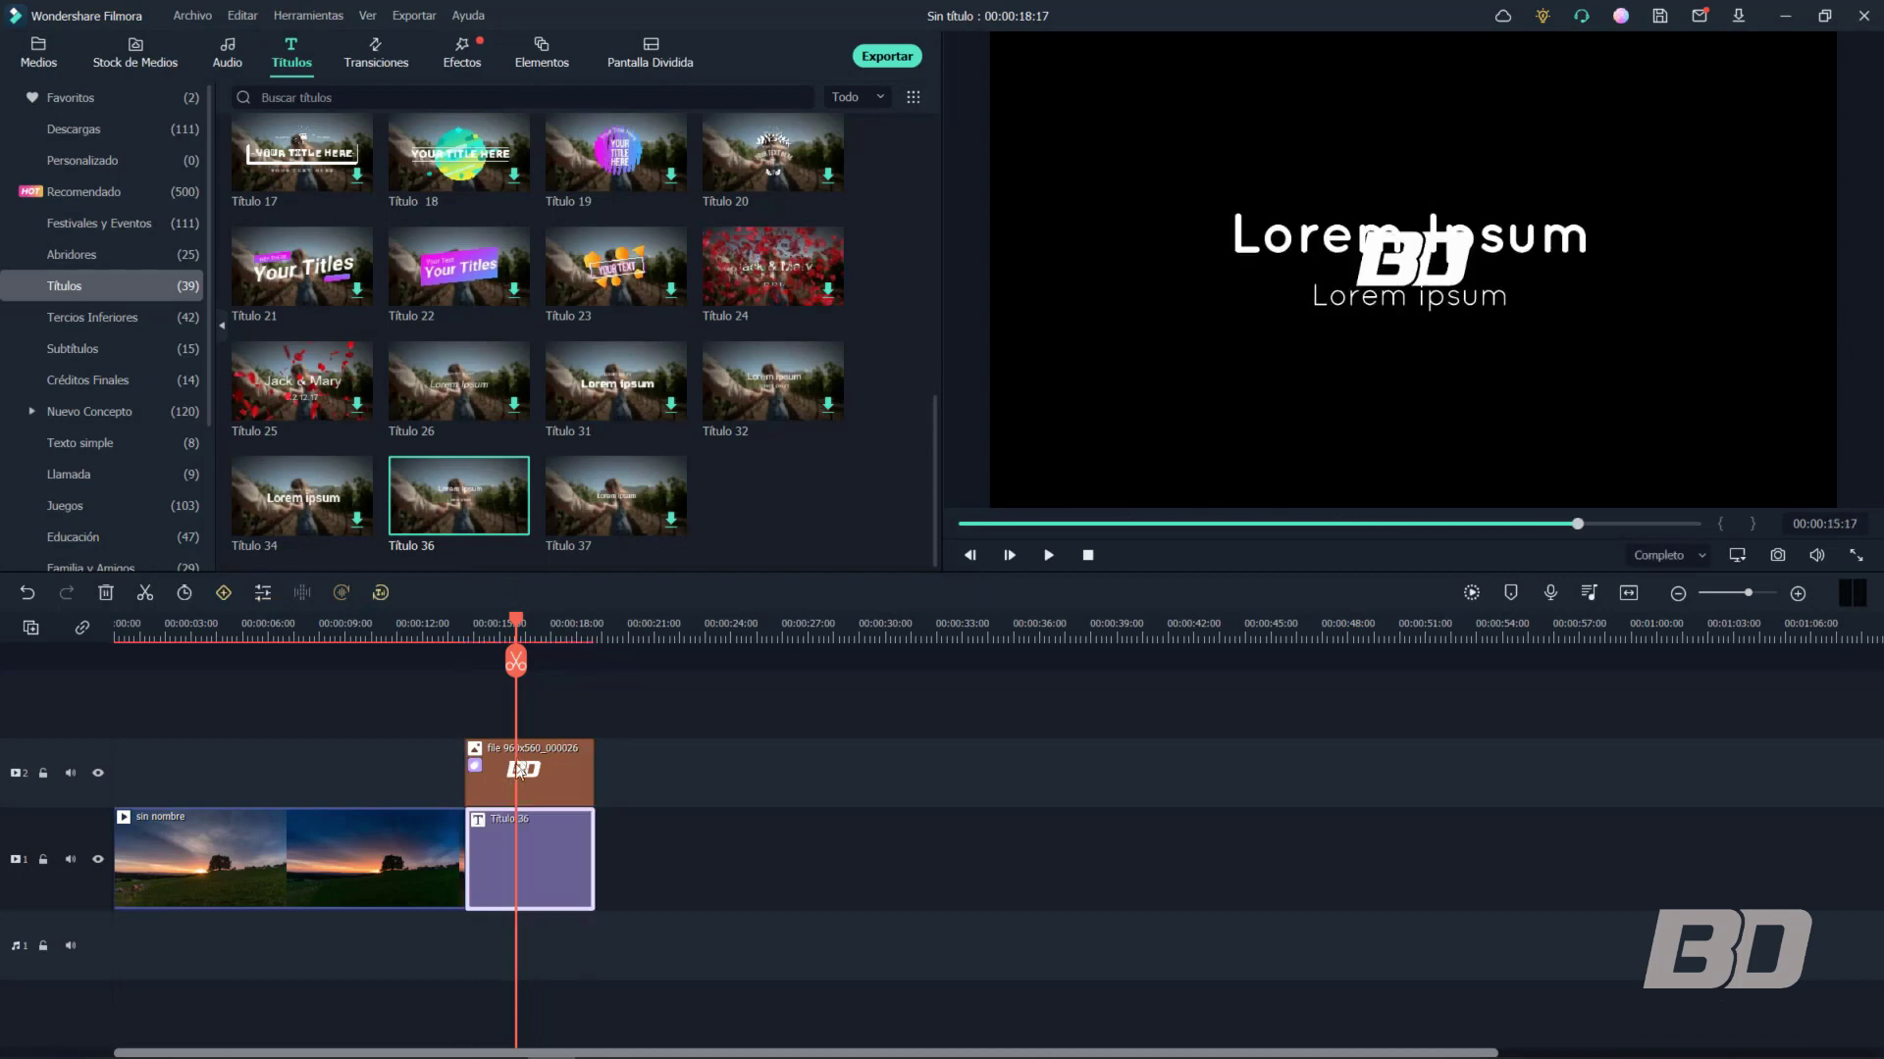
Reposition the logo in the lower-left area of the video frame
double_click(1270, 246)
drag(1271, 246, 1068, 331)
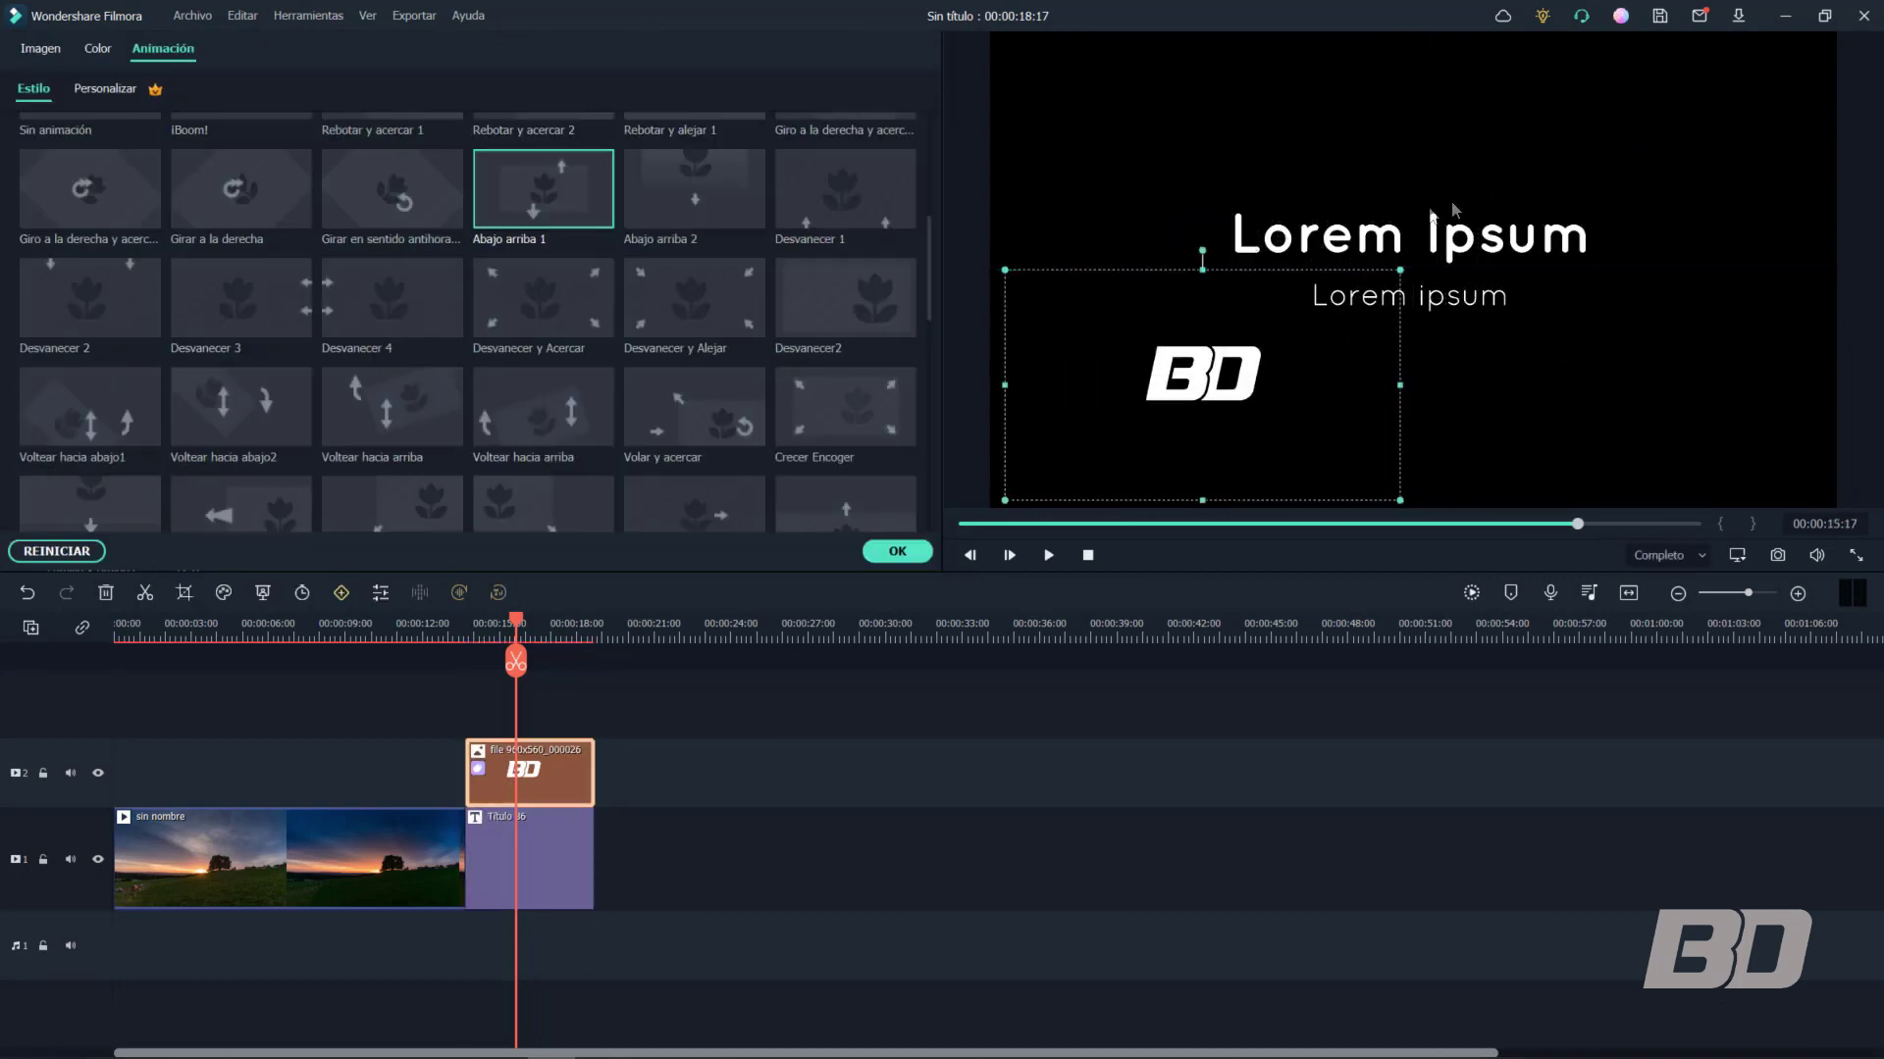
Clear the title's smaller subtitle text and lower the main heading to beside the logo
double_click(1455, 251)
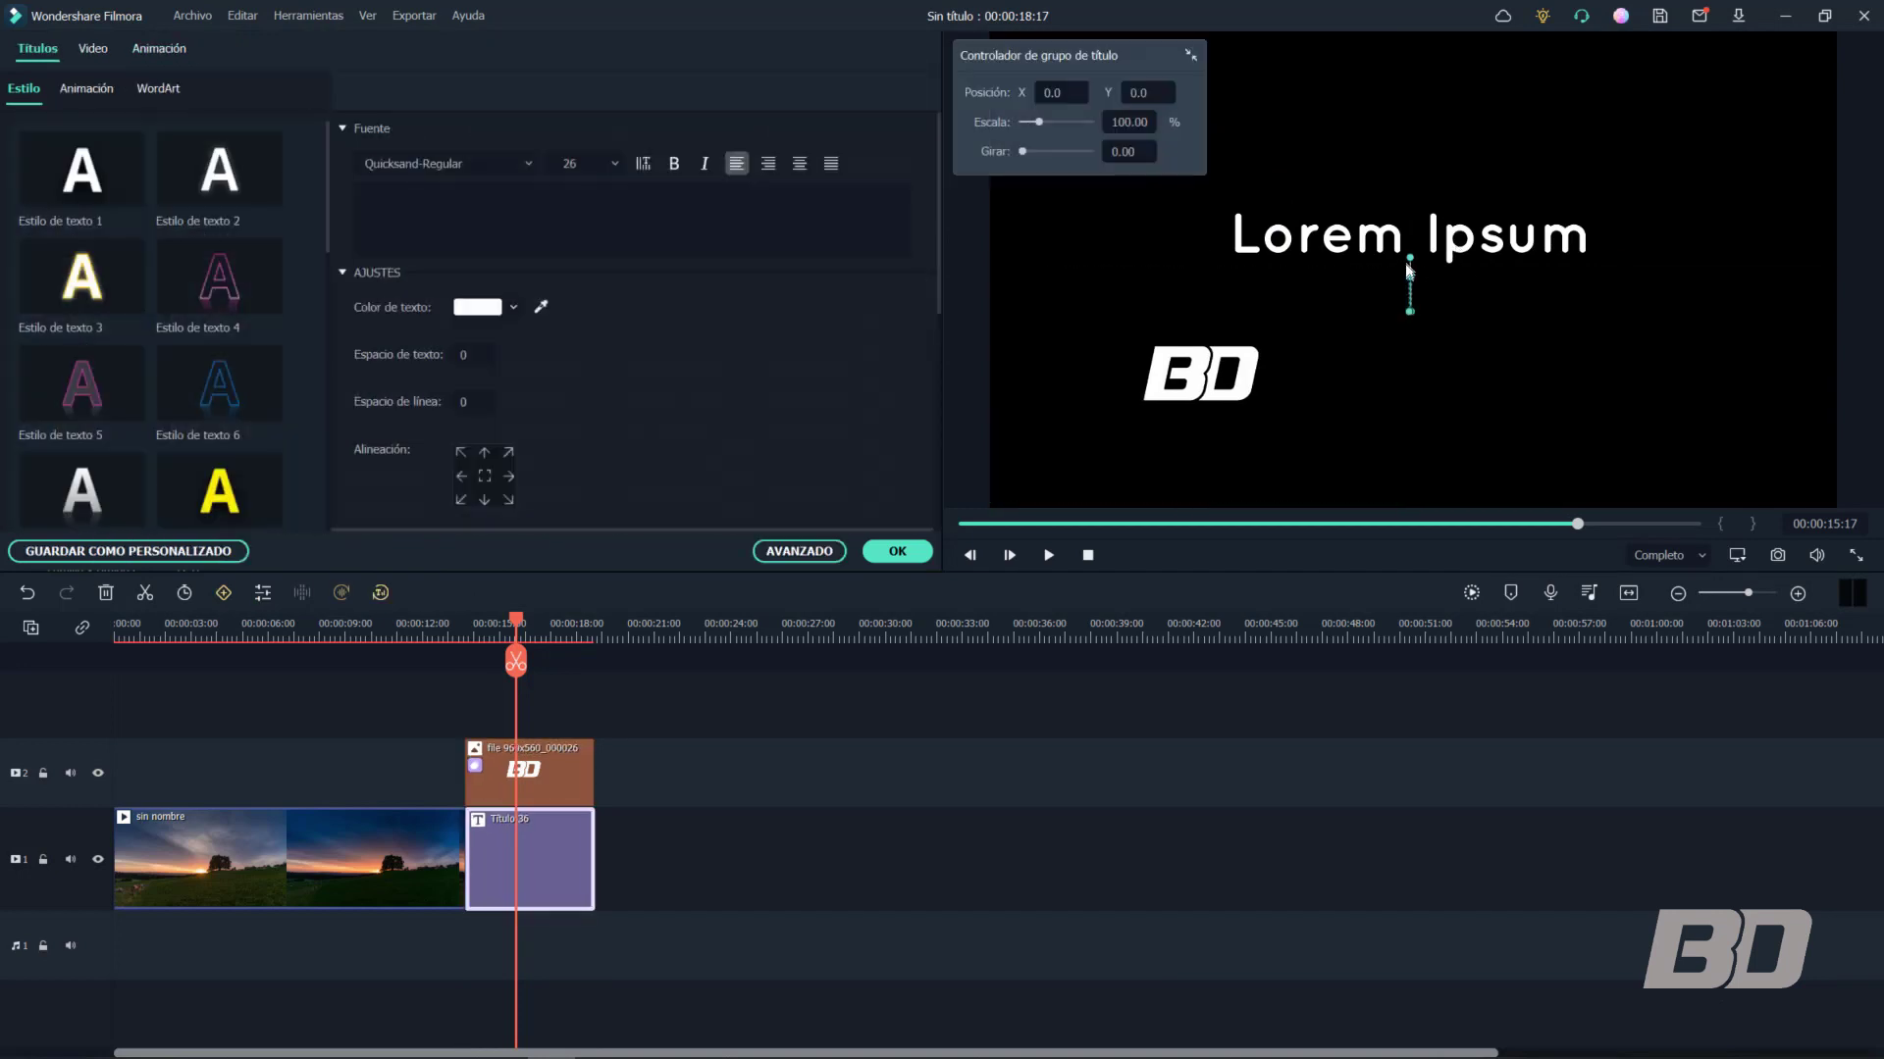
drag(1430, 240, 1451, 332)
Replace the main heading's text with "Edicion de Video"
double_click(1451, 332)
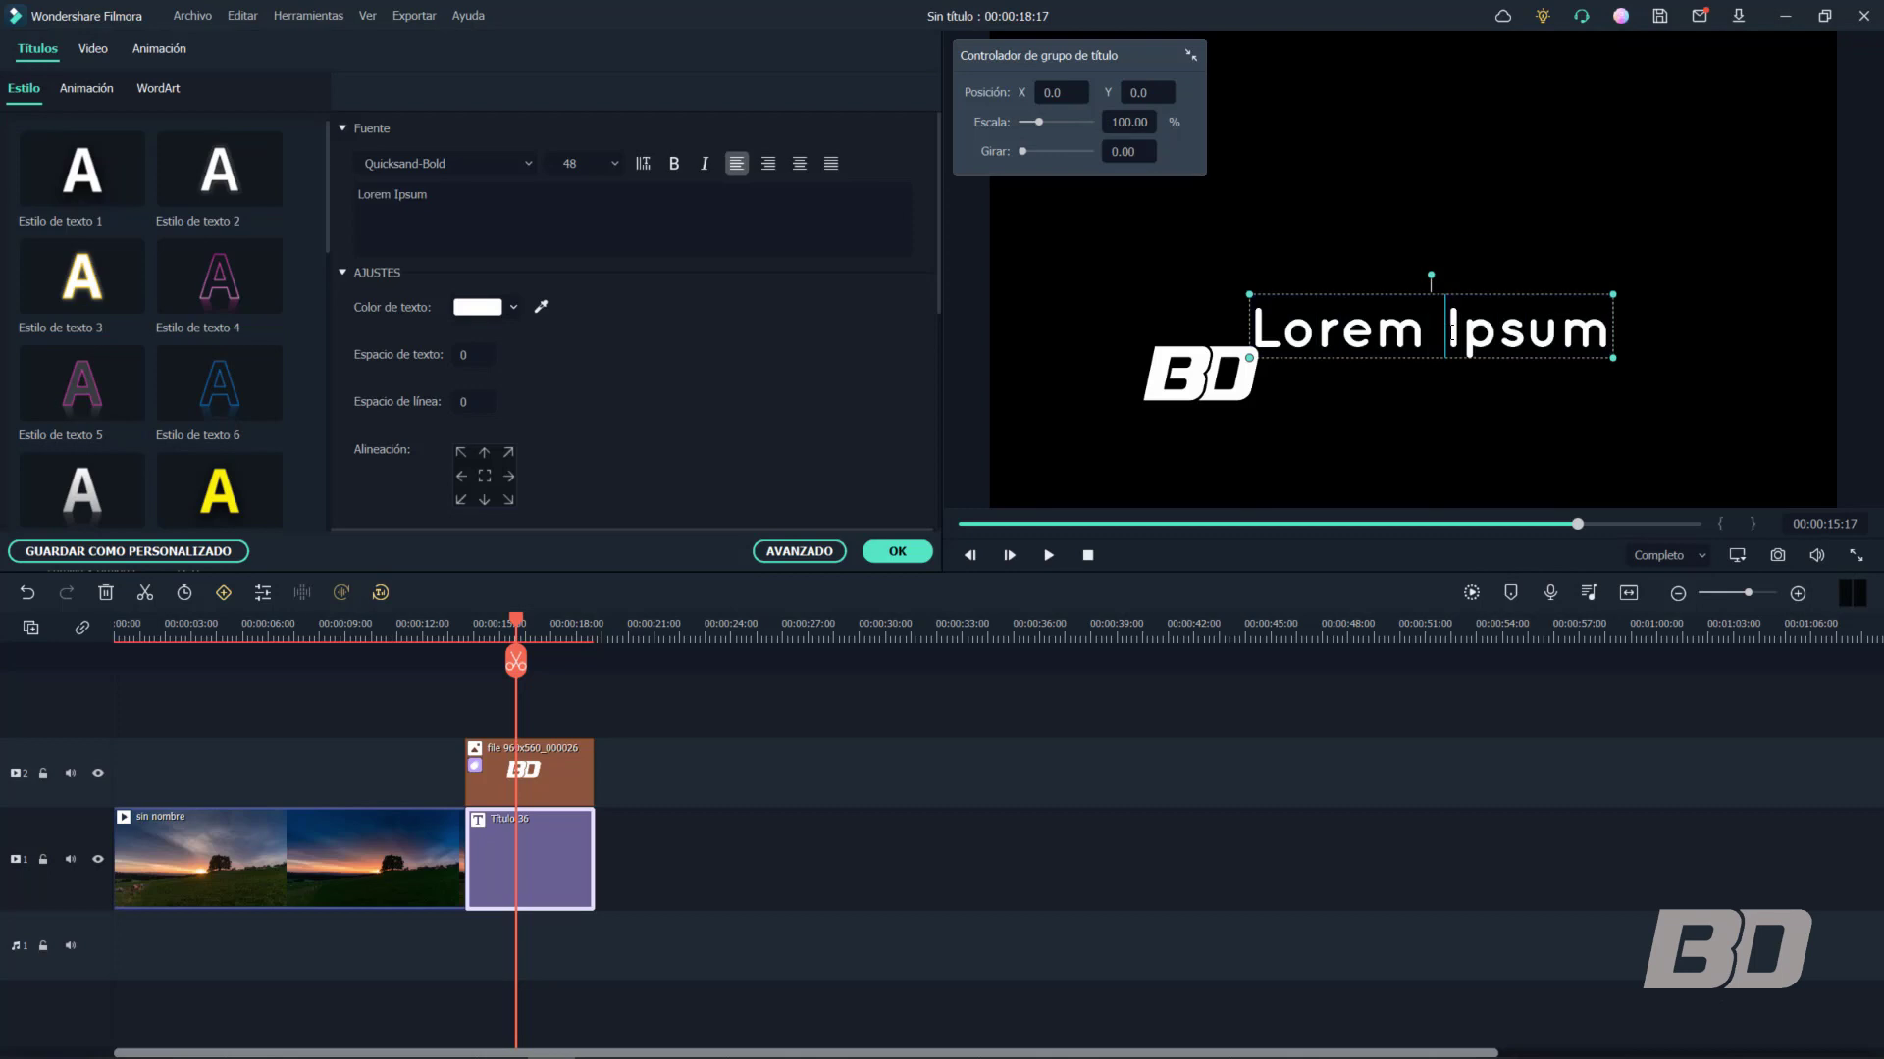
text(Edicion)
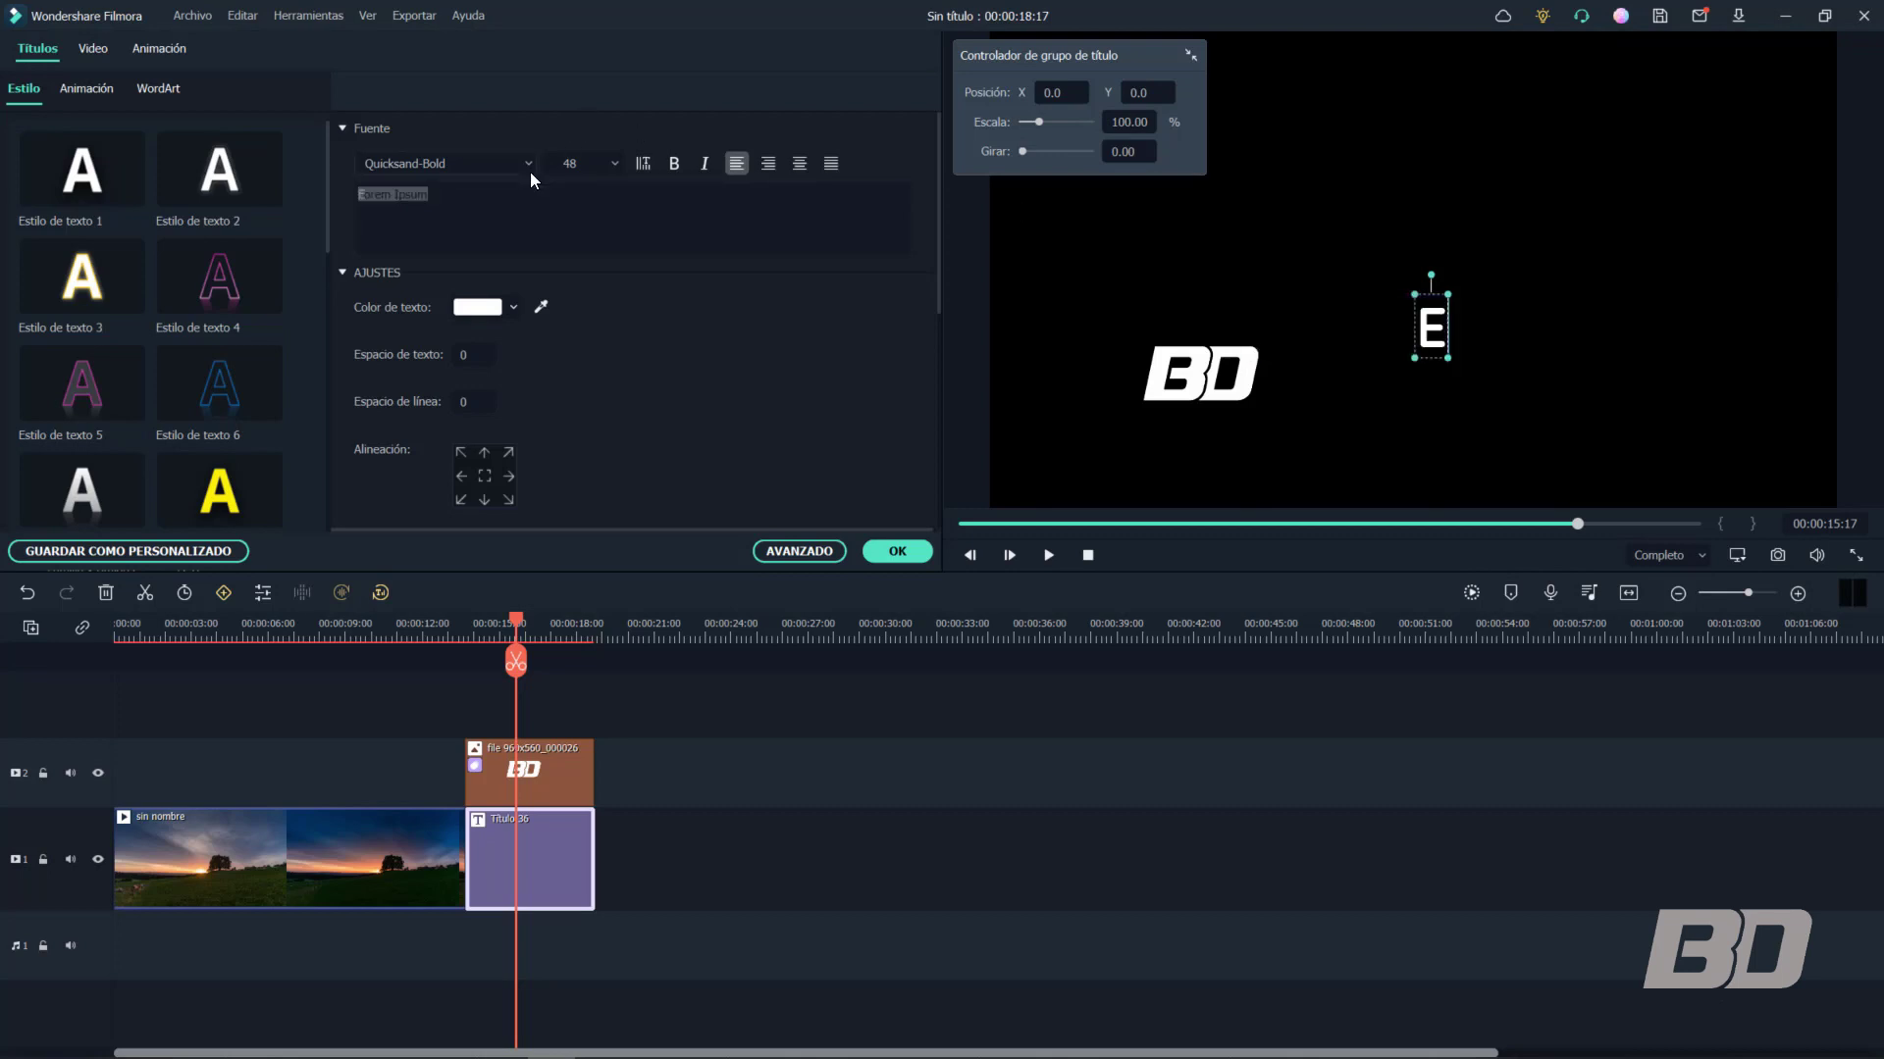
text( de Video)
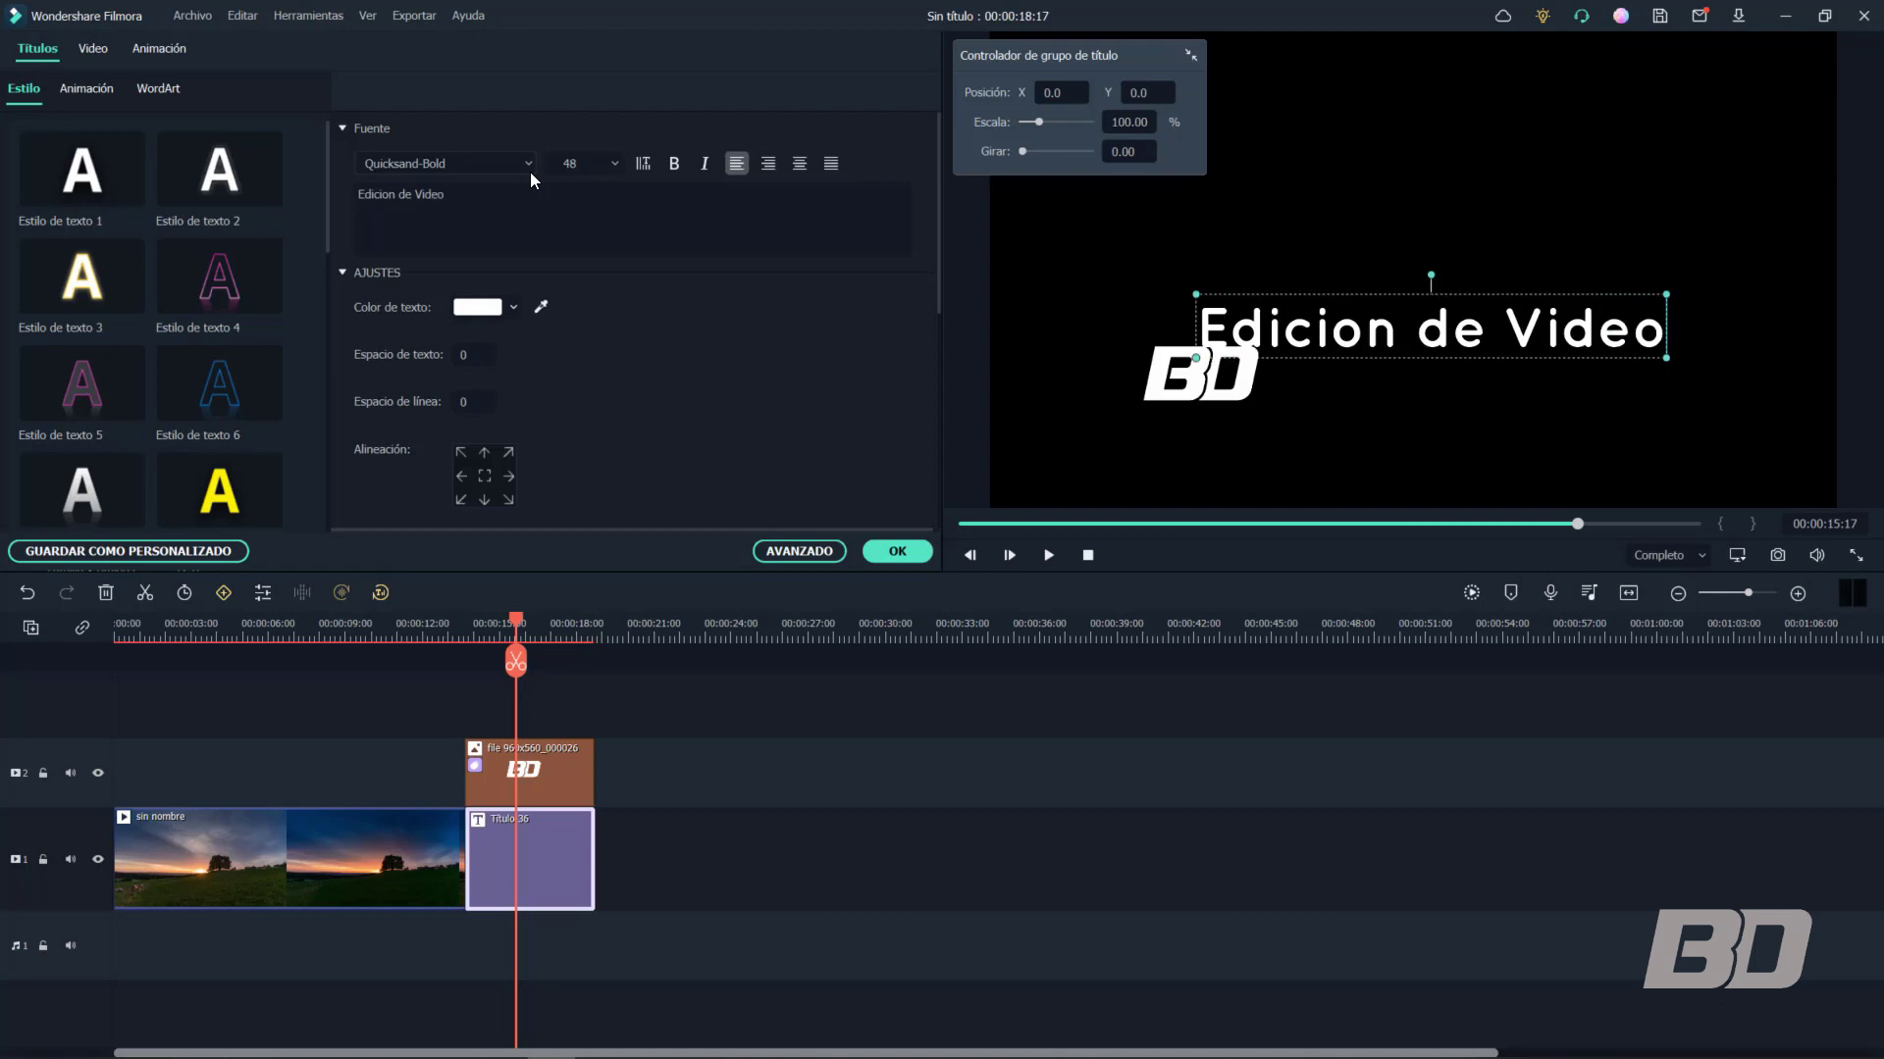
Reduce the "Edicion de Video" title's font size to 18
click(614, 166)
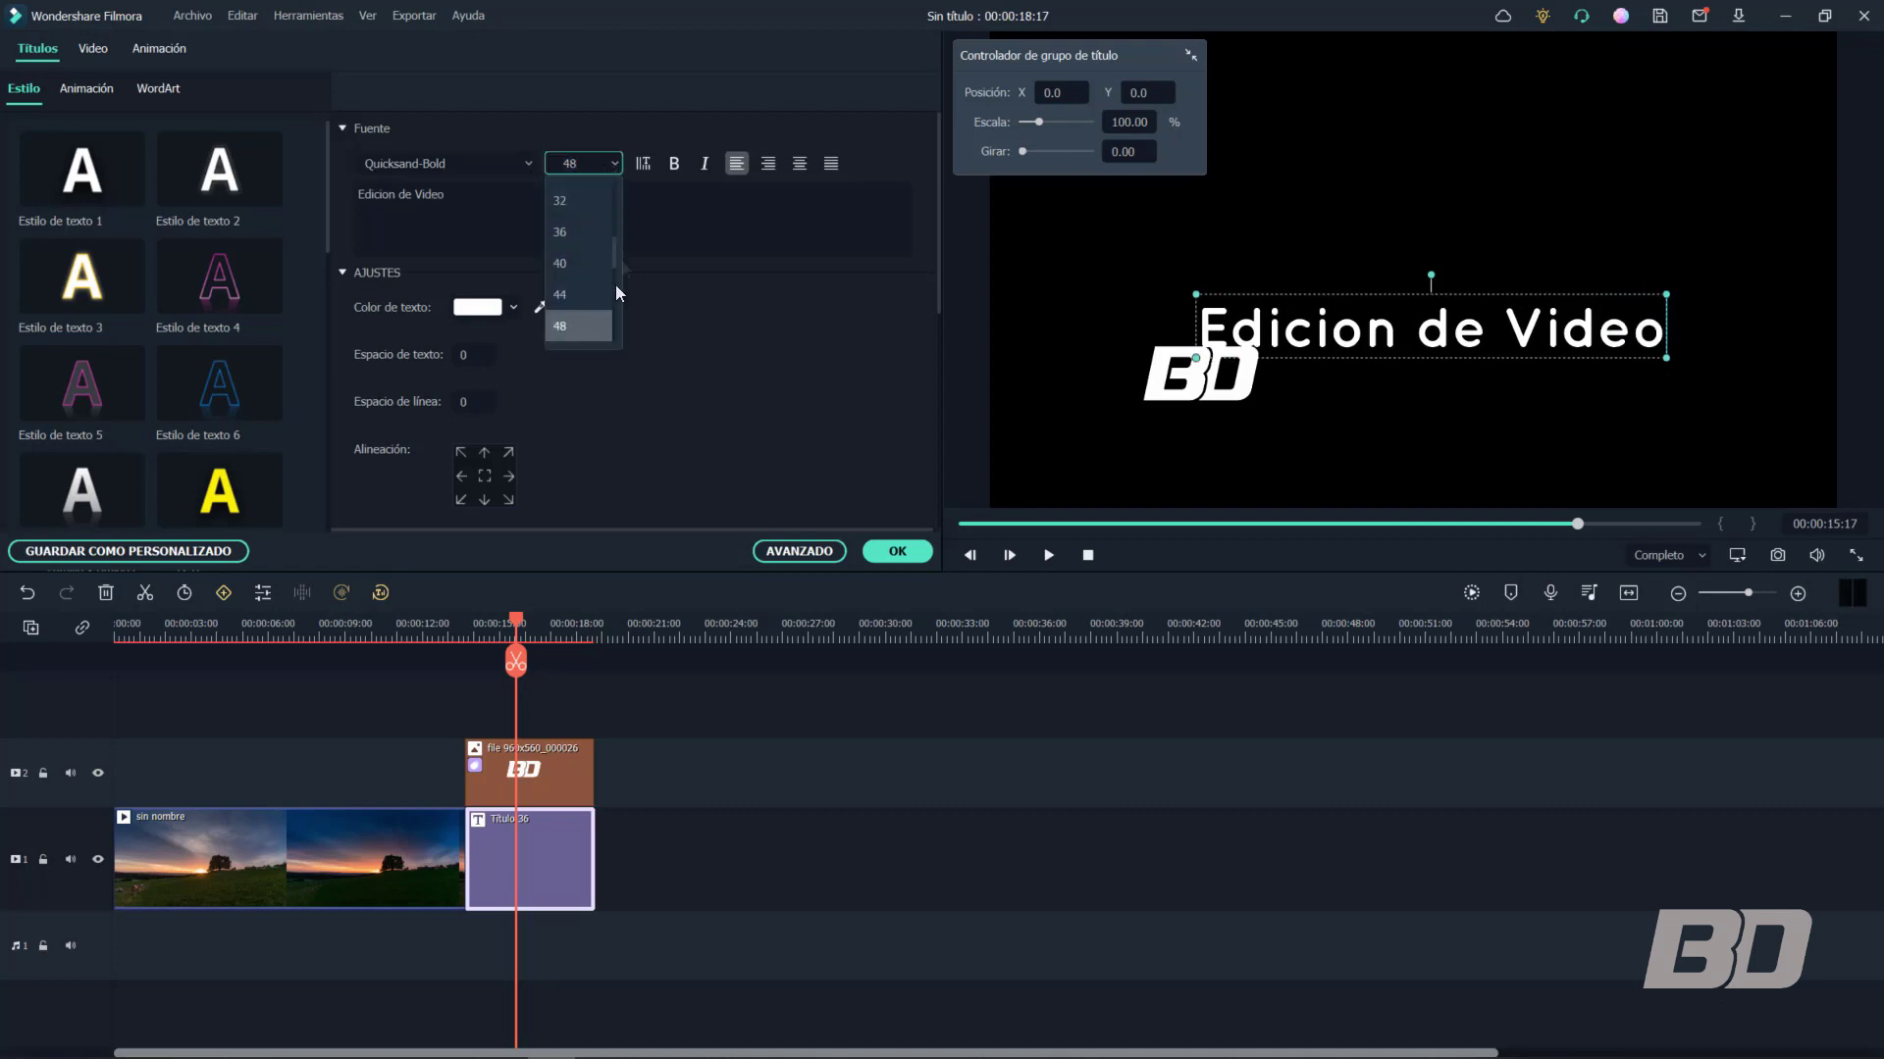
click(582, 249)
click(607, 163)
click(615, 169)
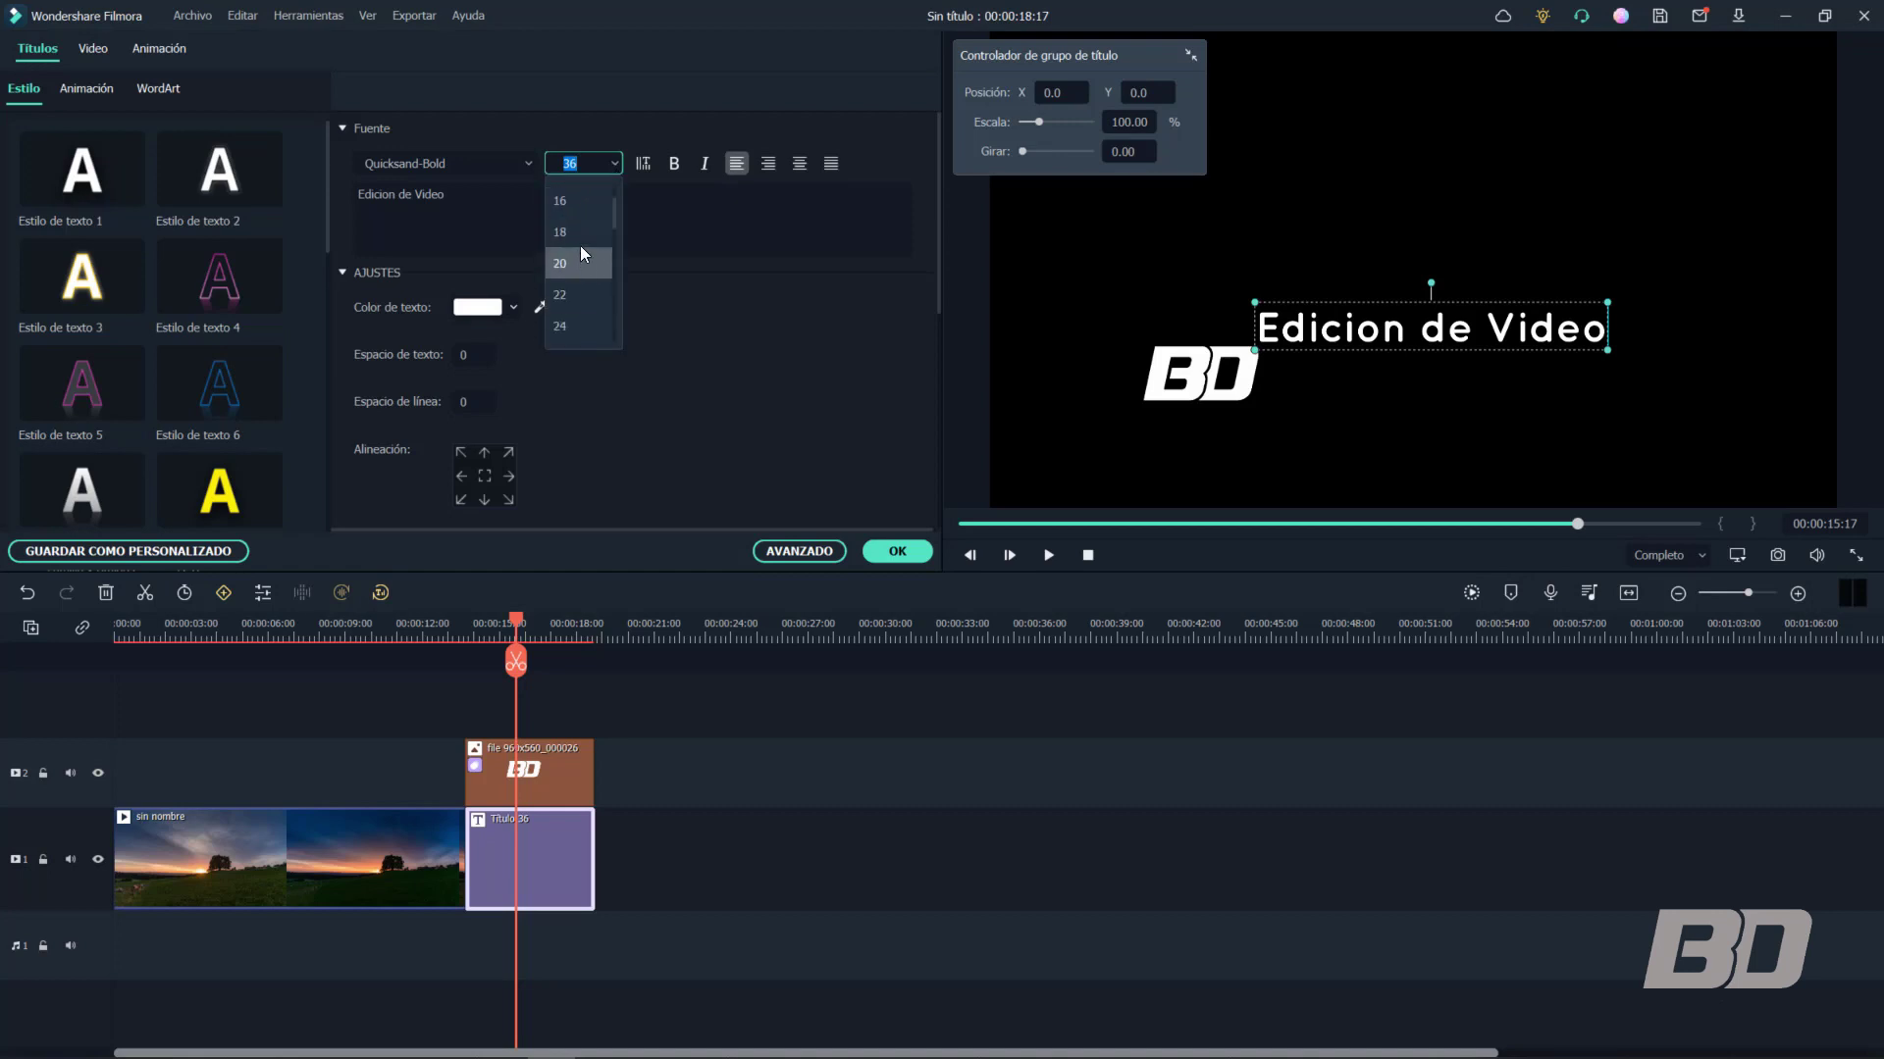
click(578, 241)
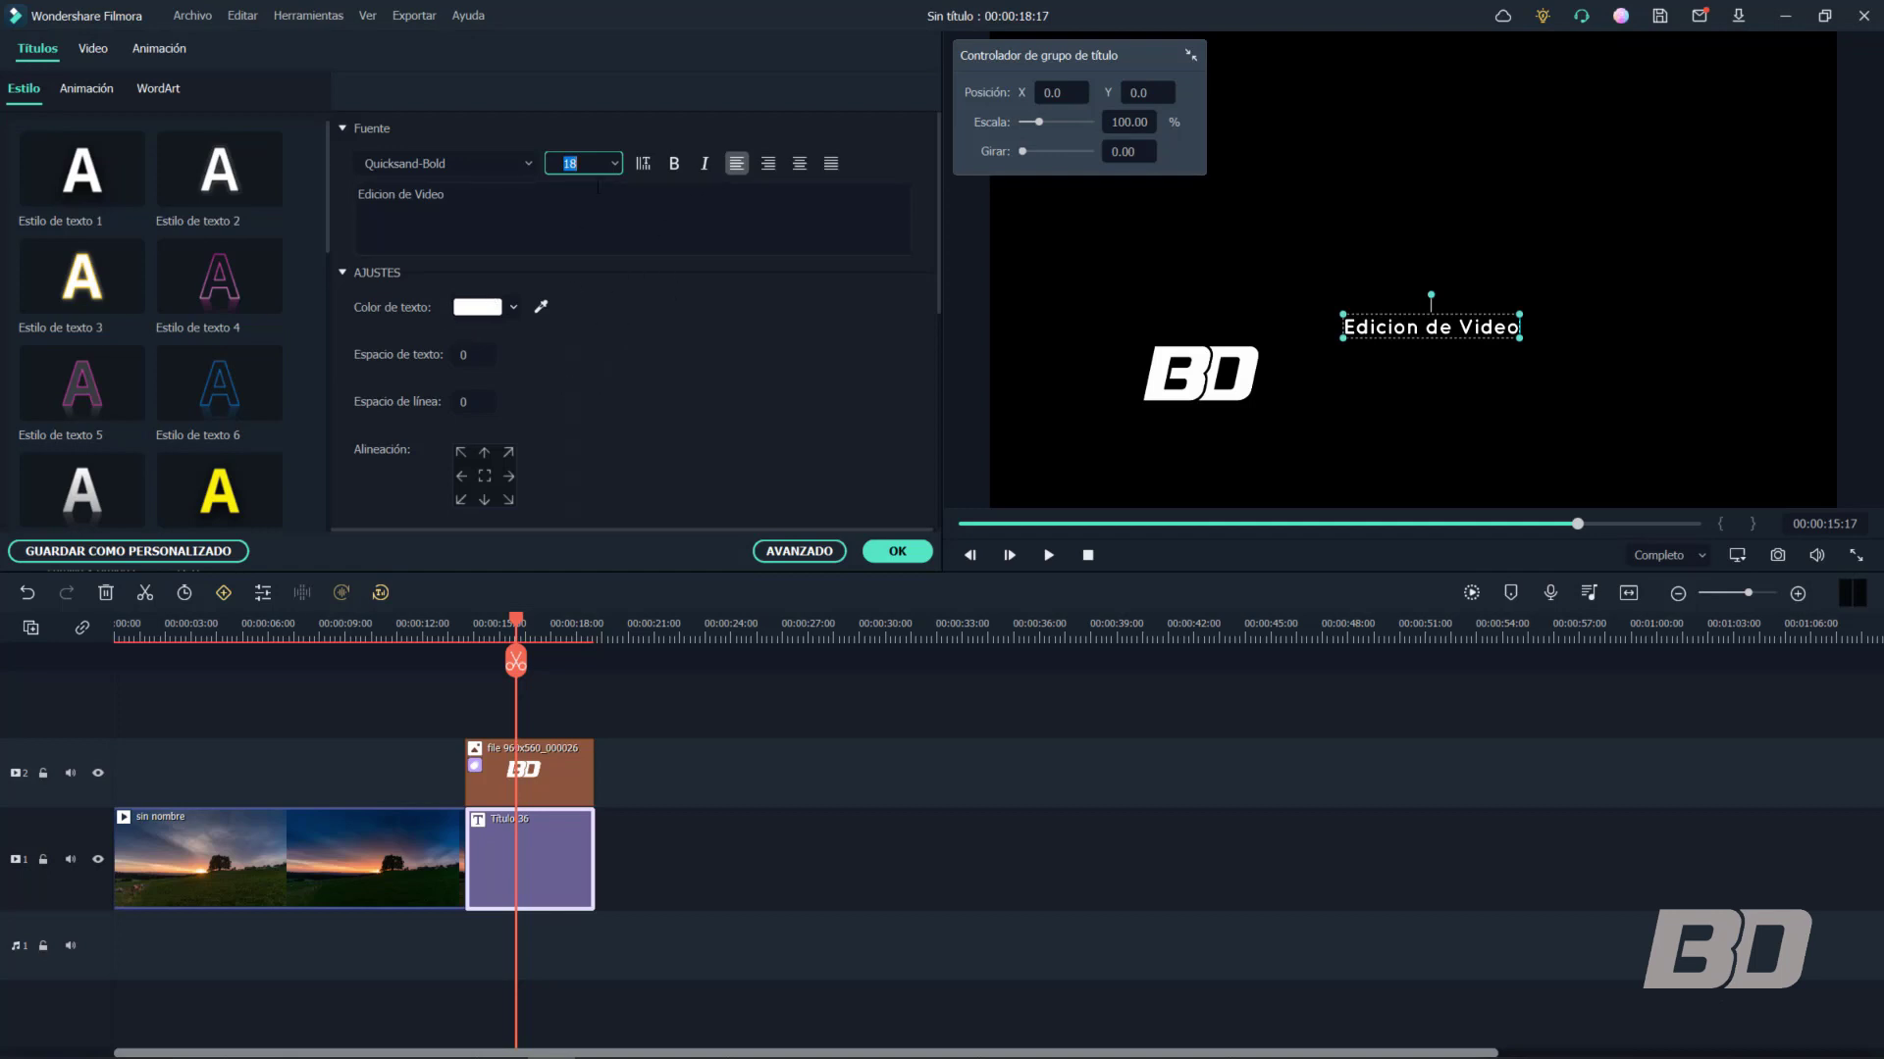
Try the Press Start 2P Regular font on the title, settle on Poppins Bold, and set the font size to 20
click(526, 169)
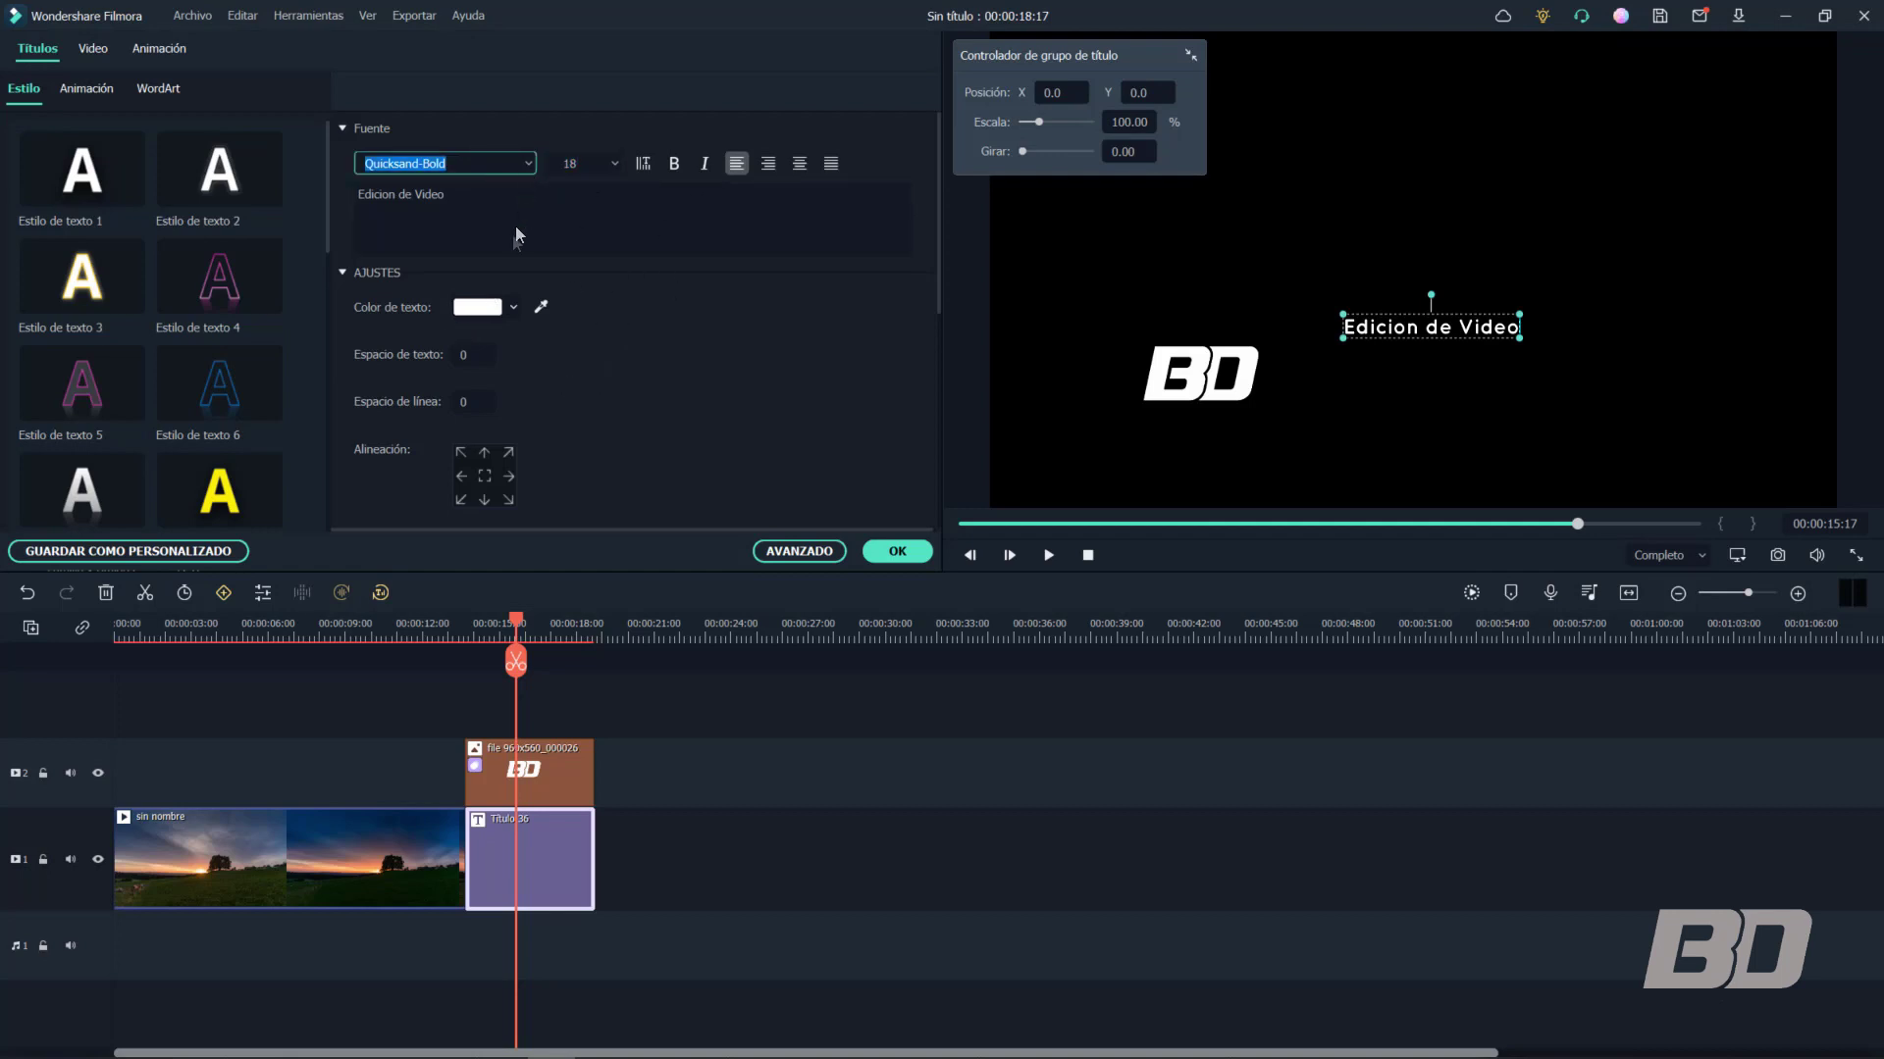
click(531, 166)
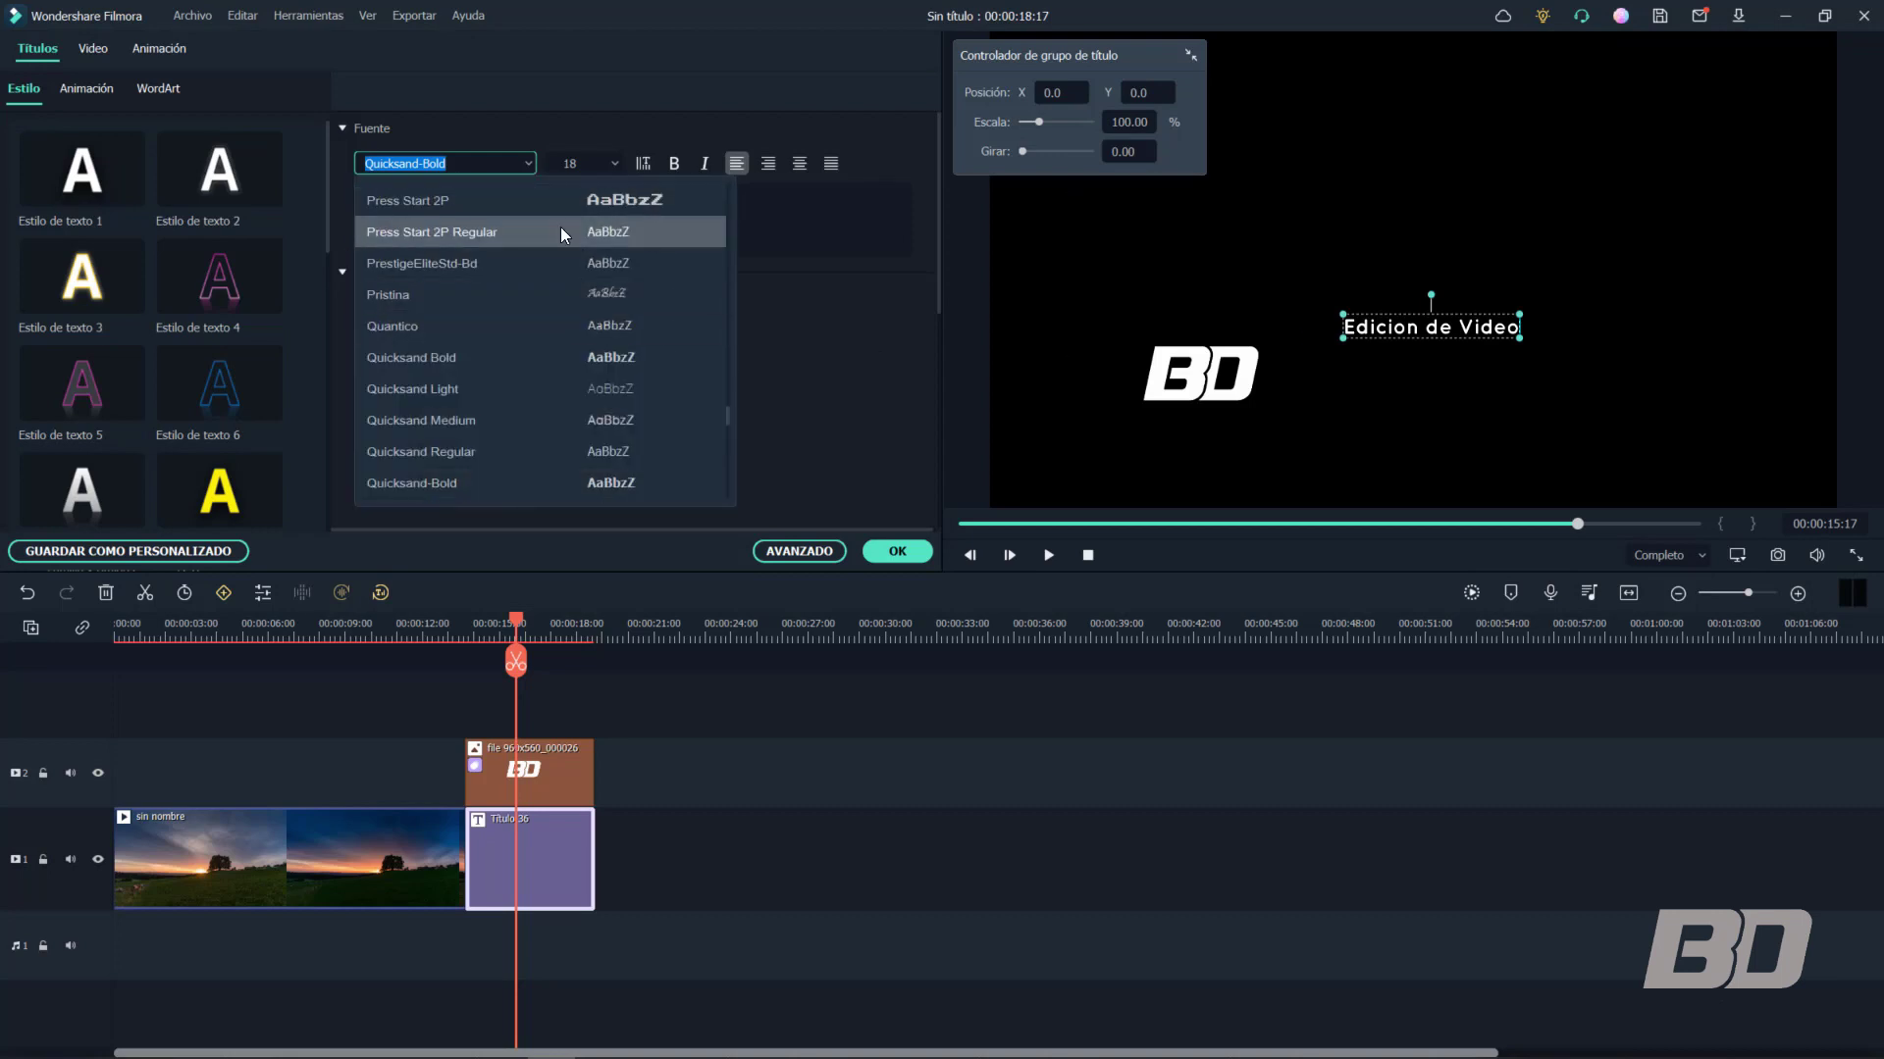
click(557, 229)
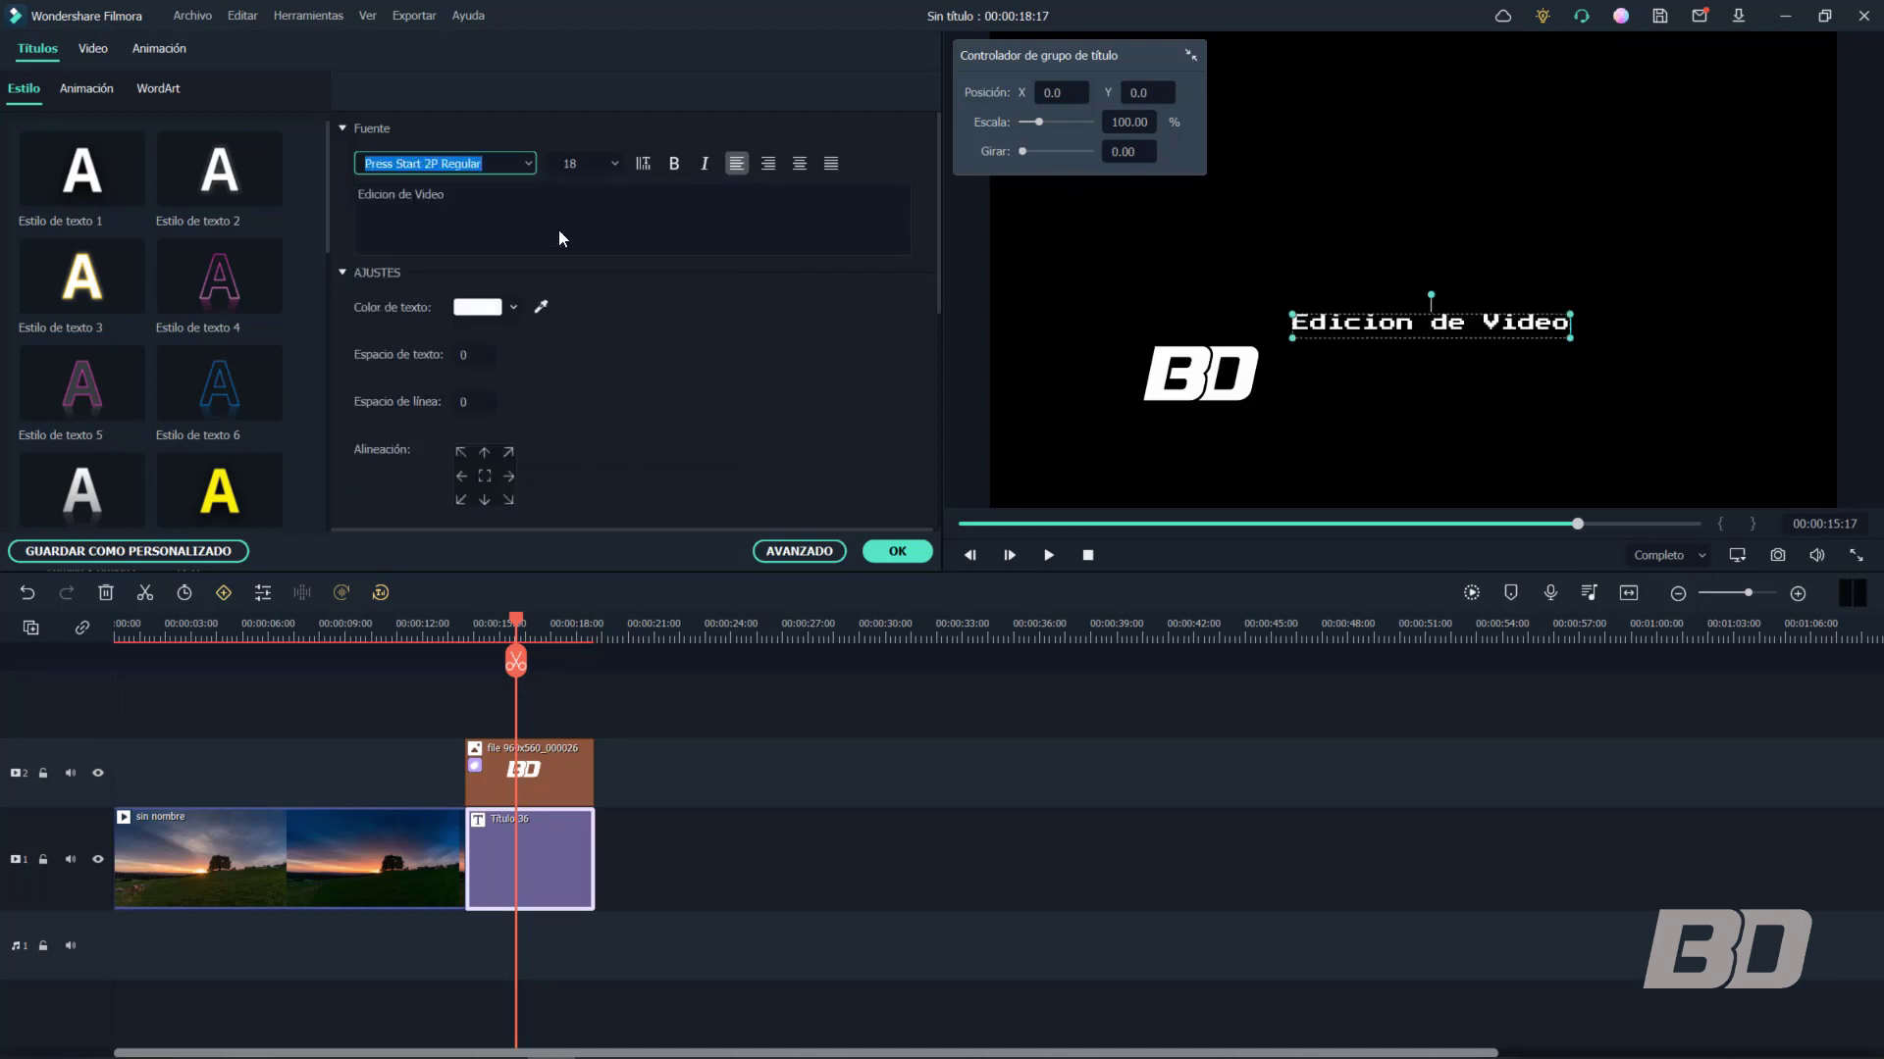
click(528, 167)
scroll(514, 331, up, 3)
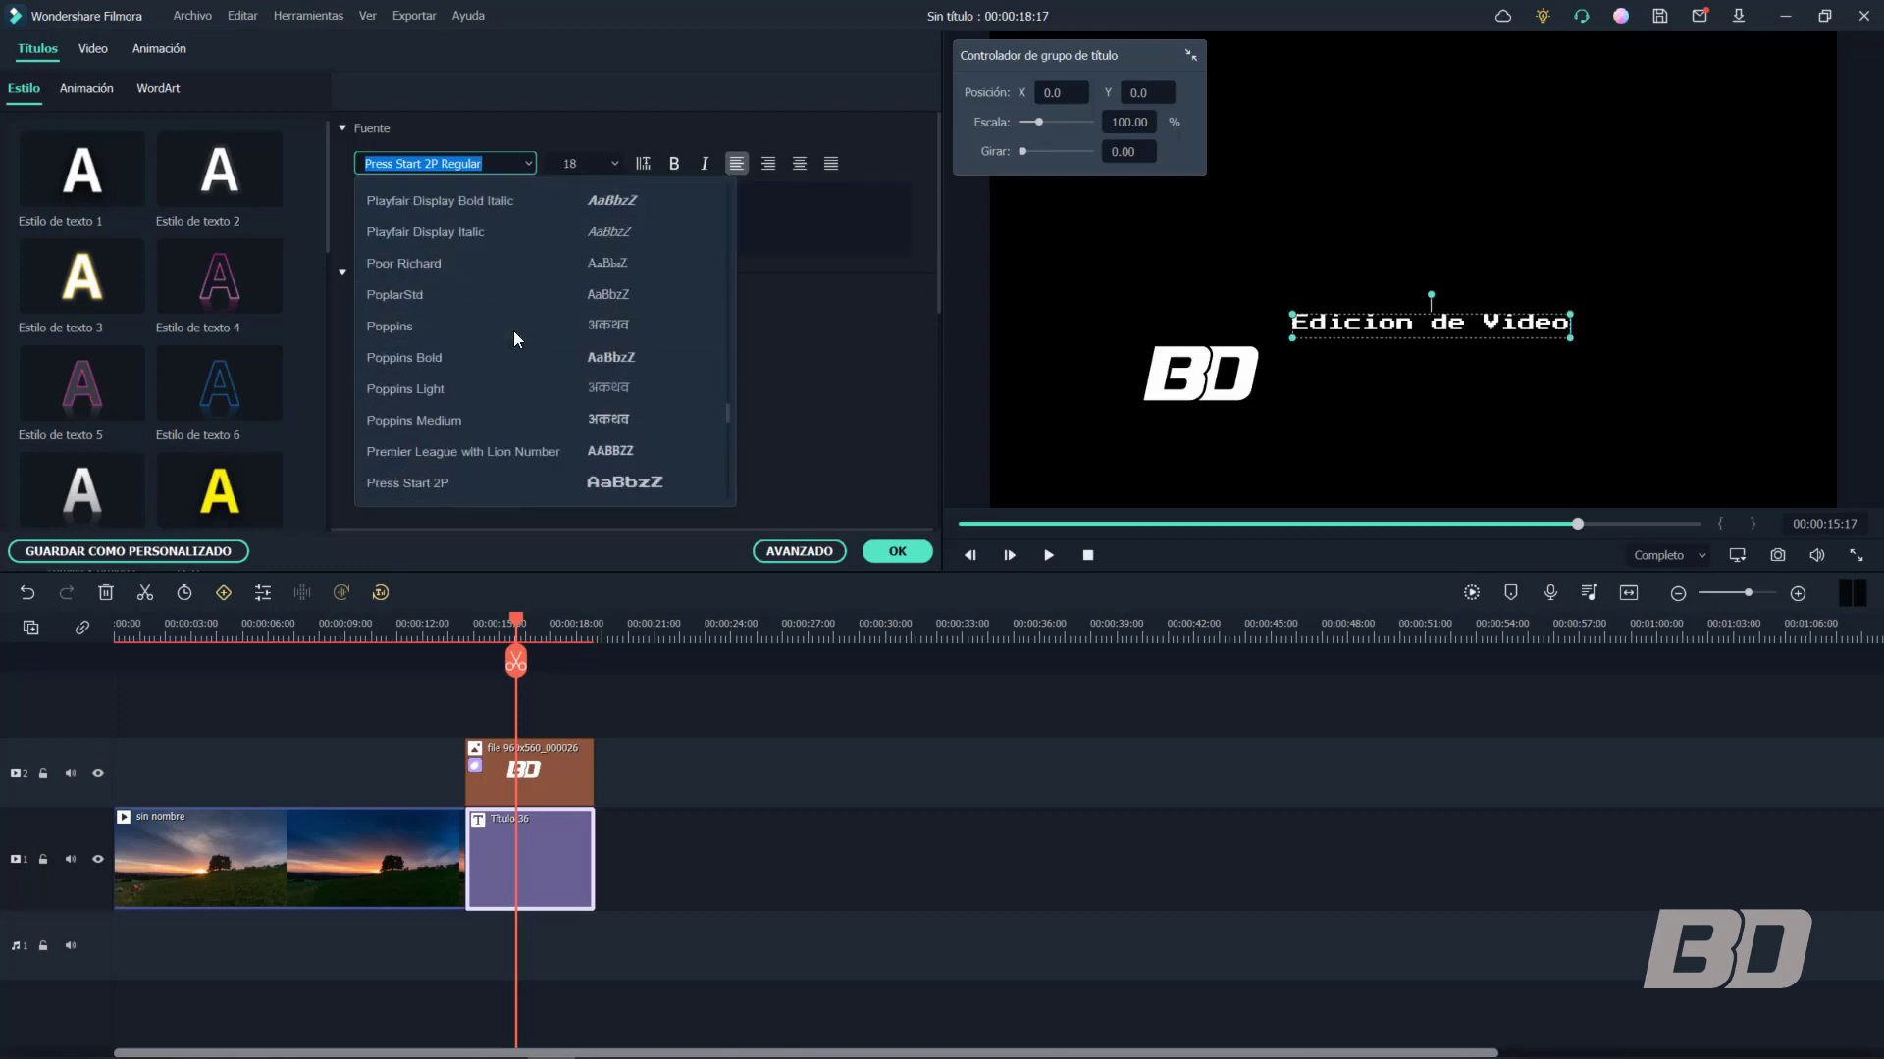
click(571, 357)
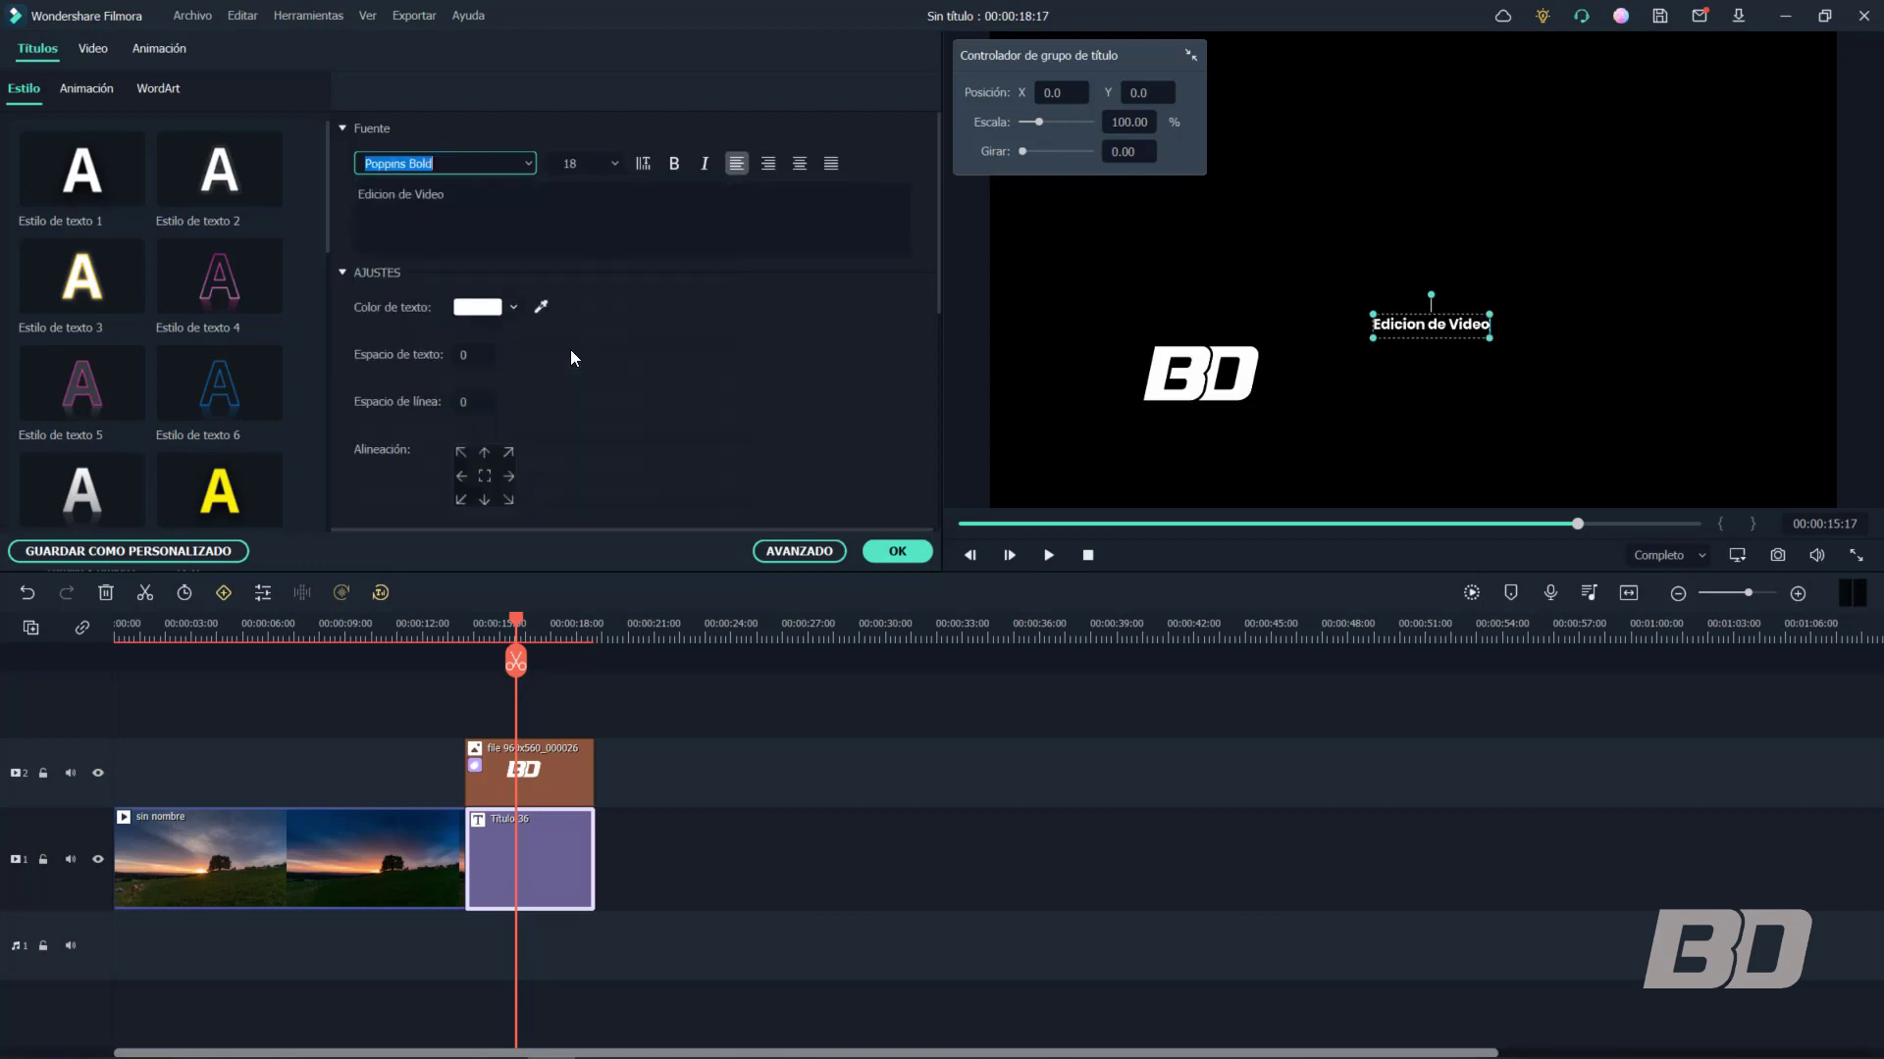
click(586, 165)
text(20)
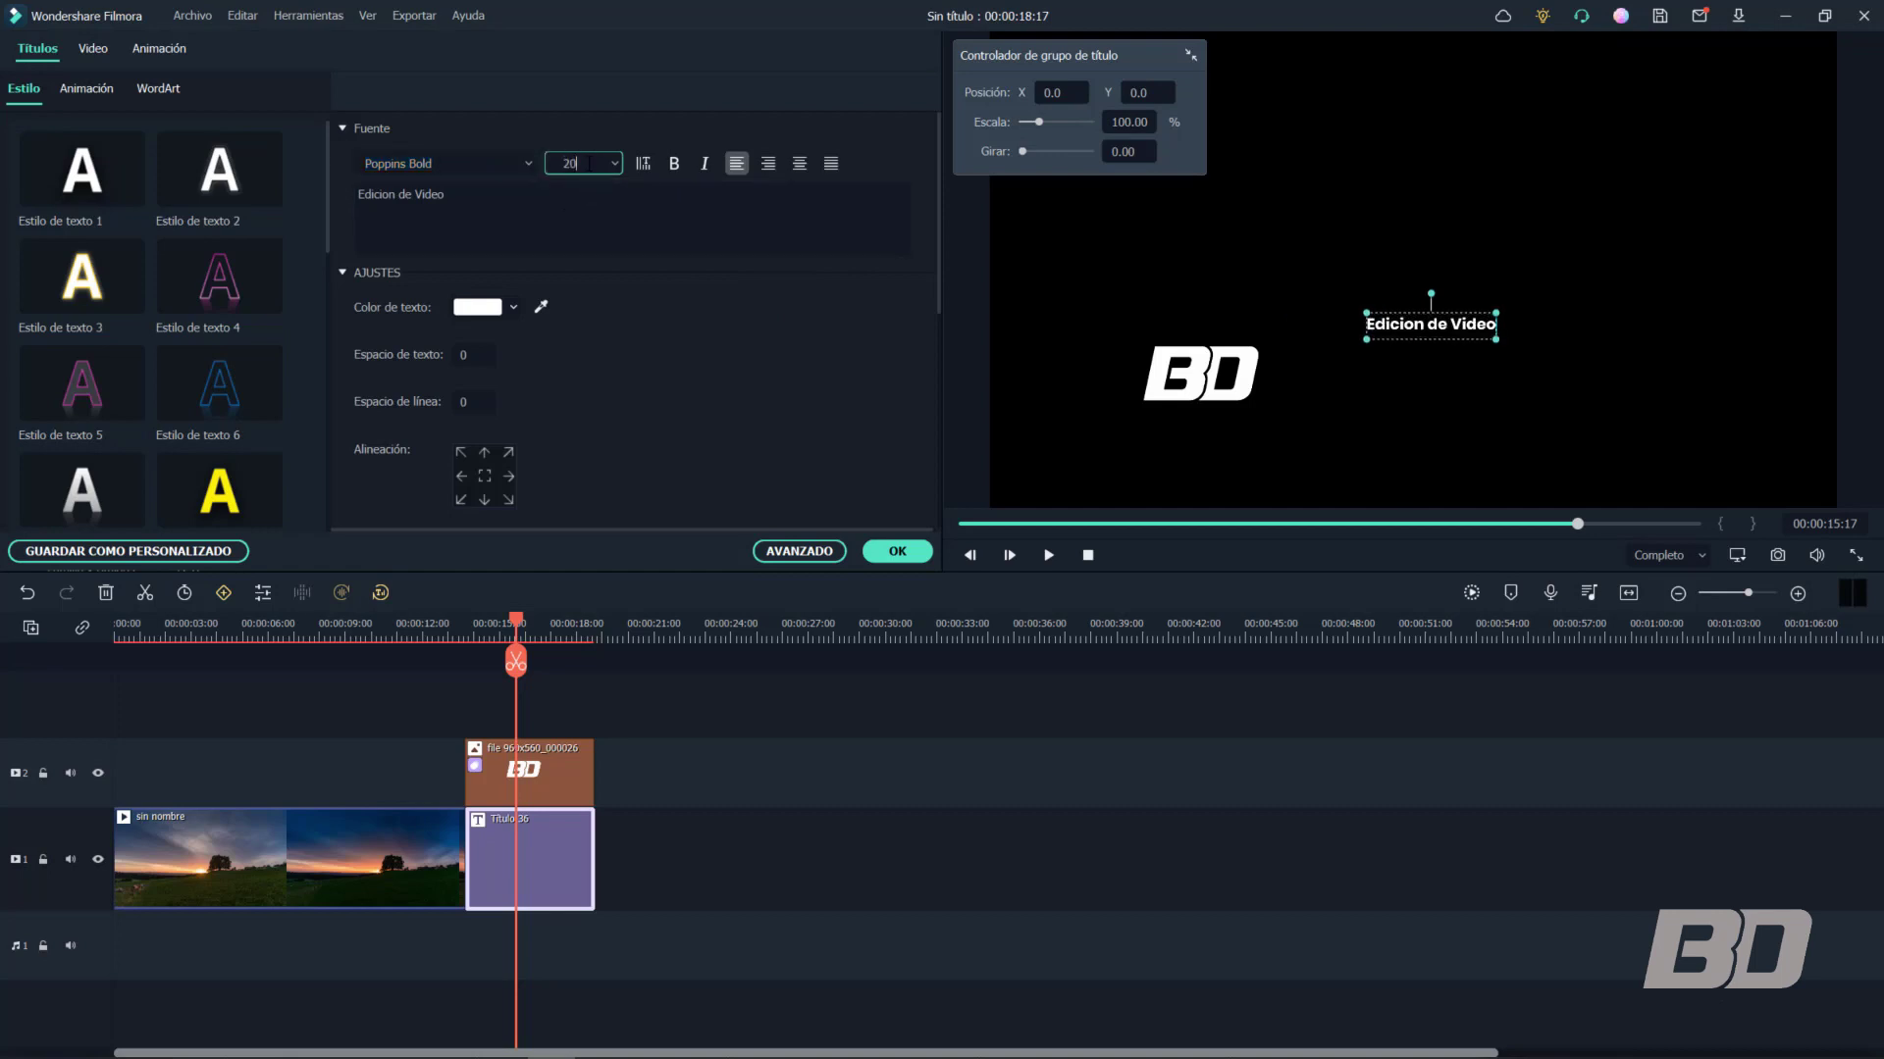
key(Return)
Try to centre the logo in the frame and adjust the title's position below it
click(1172, 378)
drag(1201, 376, 1407, 275)
mouse_move(1413, 278)
mouse_down()
mouse_move(1410, 316)
mouse_move(1407, 268)
mouse_up()
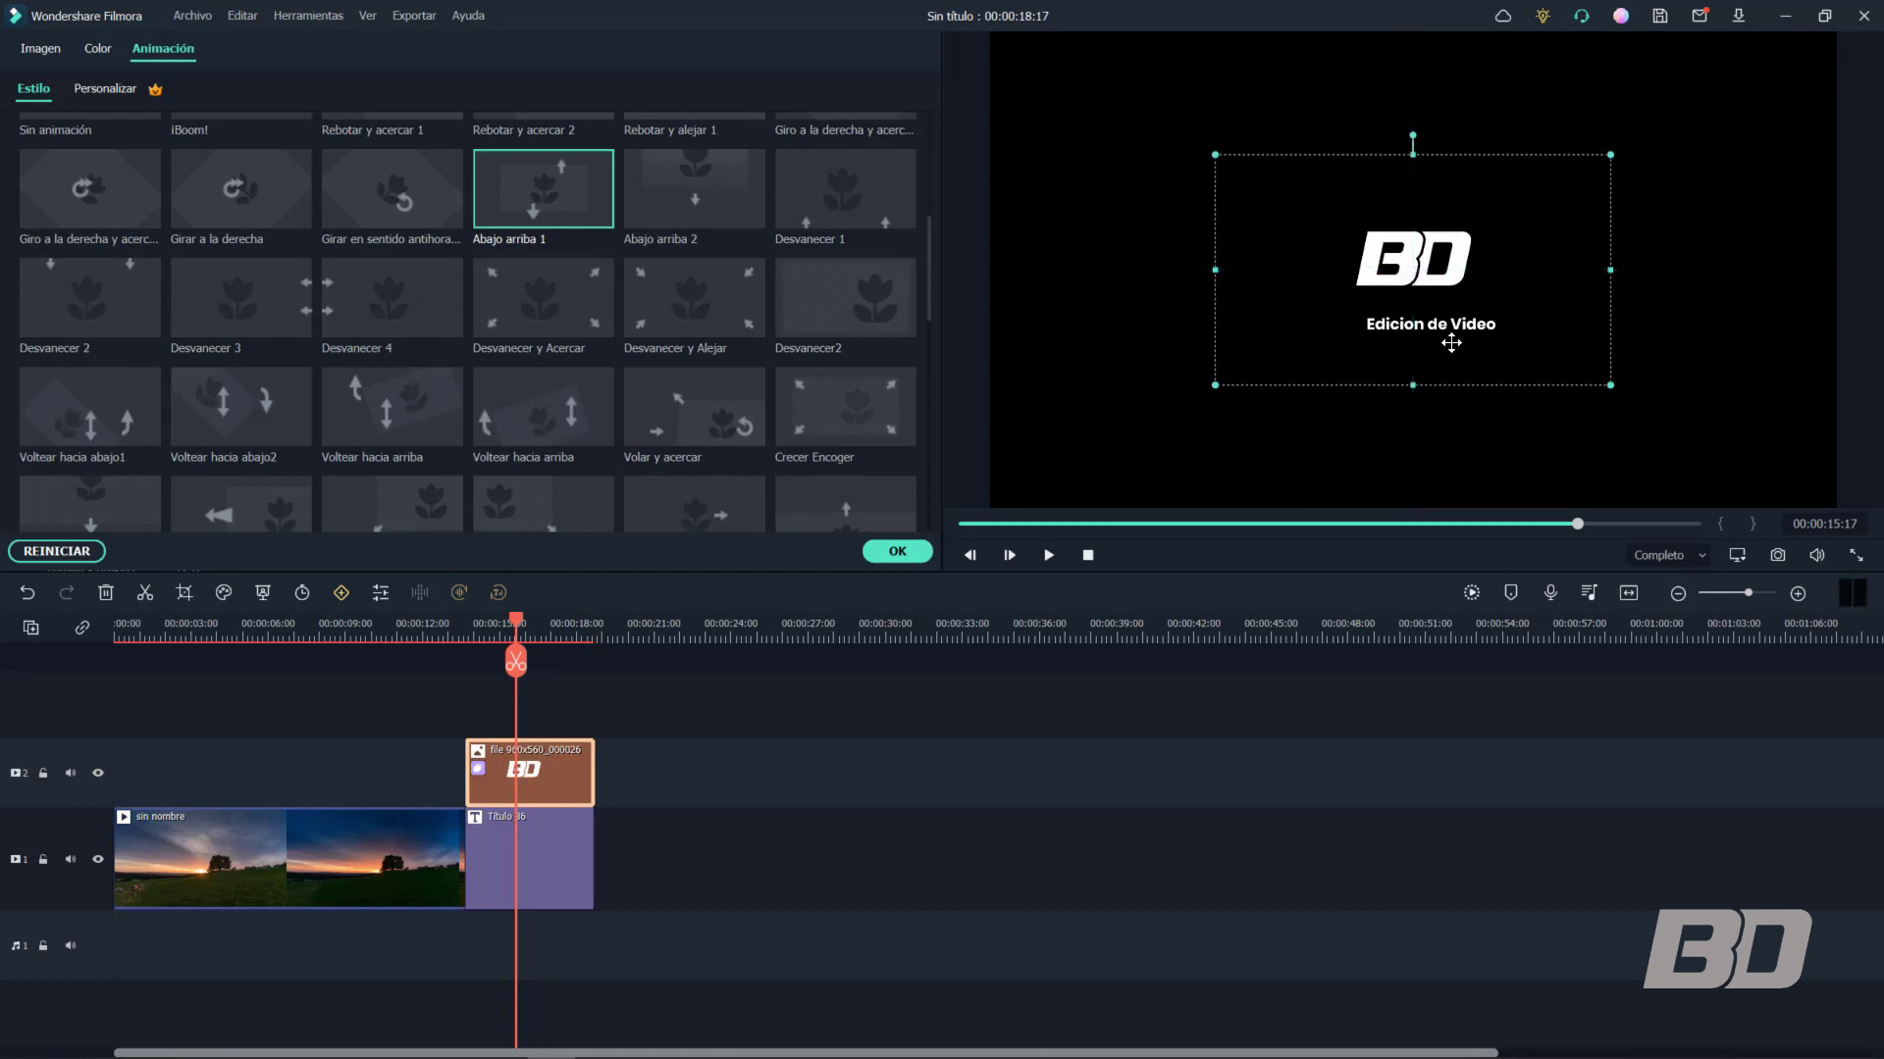
click(1413, 444)
double_click(1452, 332)
drag(1452, 332, 1442, 327)
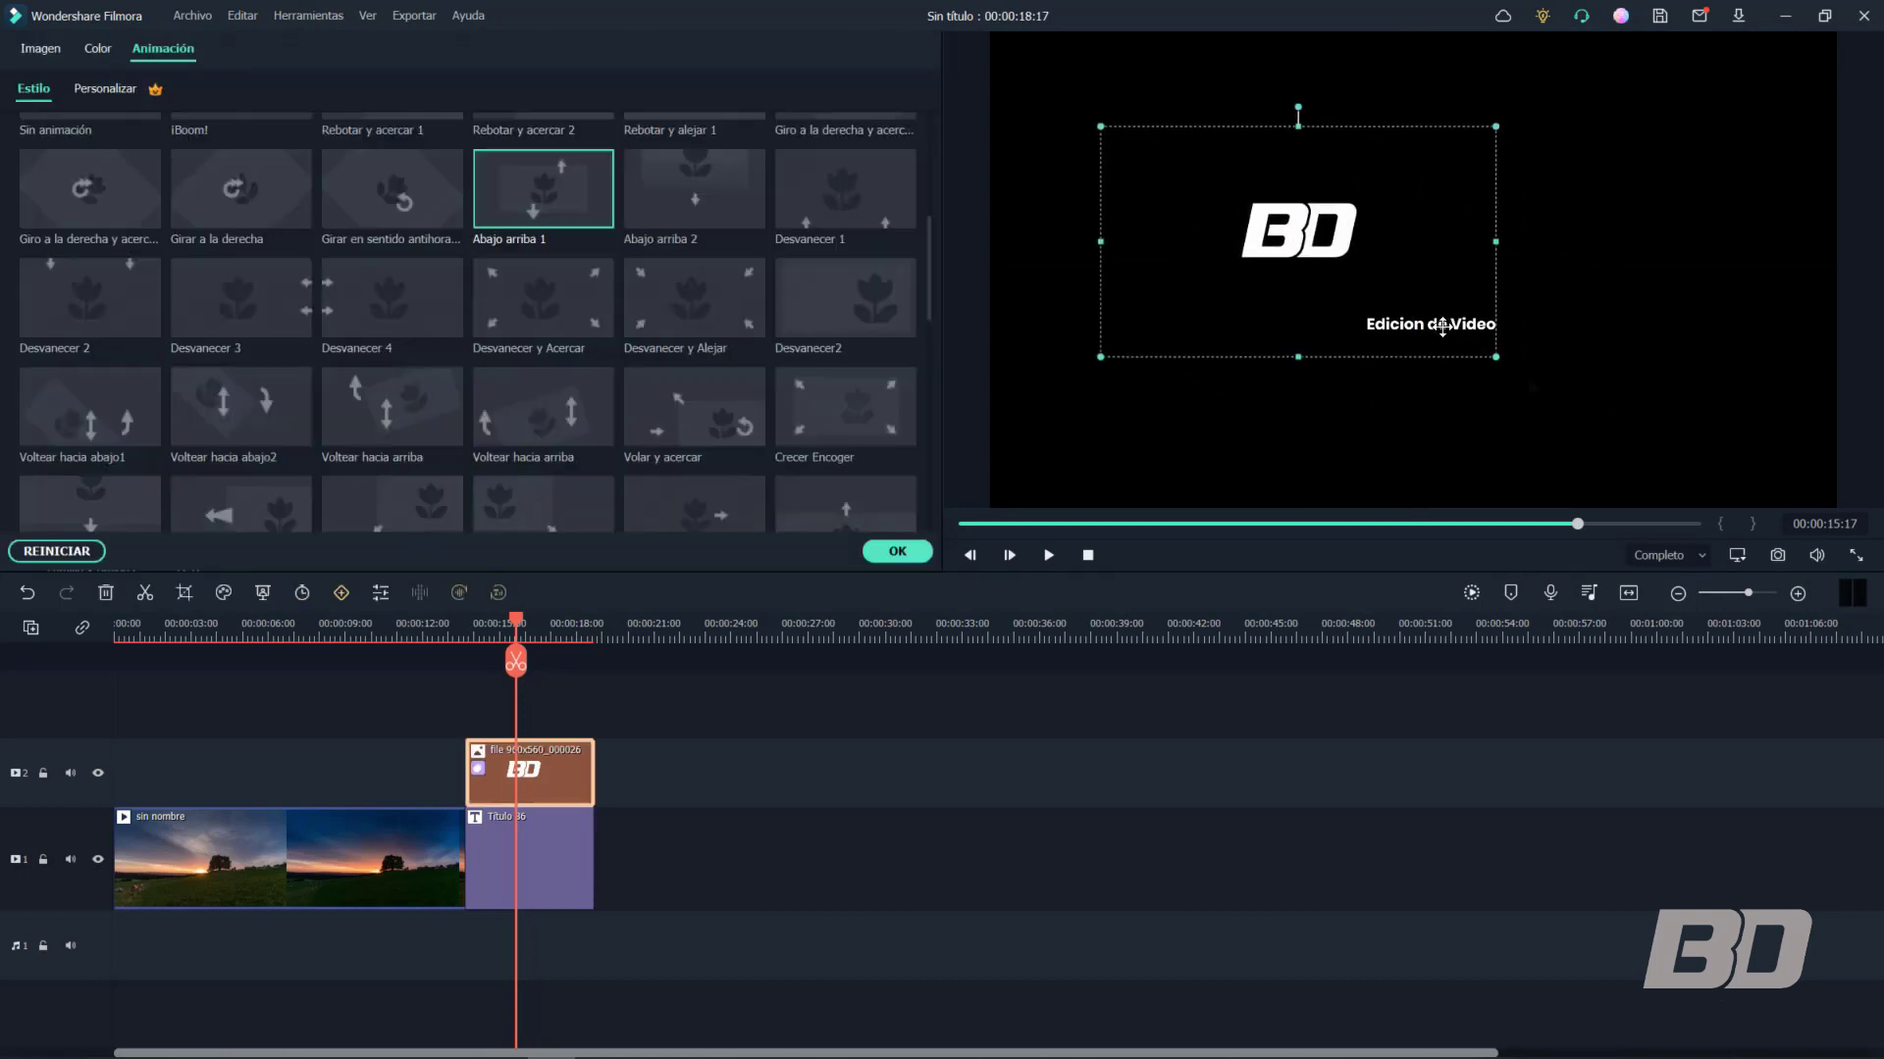
Move the "Edicion de Video" title lower in the frame, clear of the logo's bounding box
click(1511, 376)
click(1484, 331)
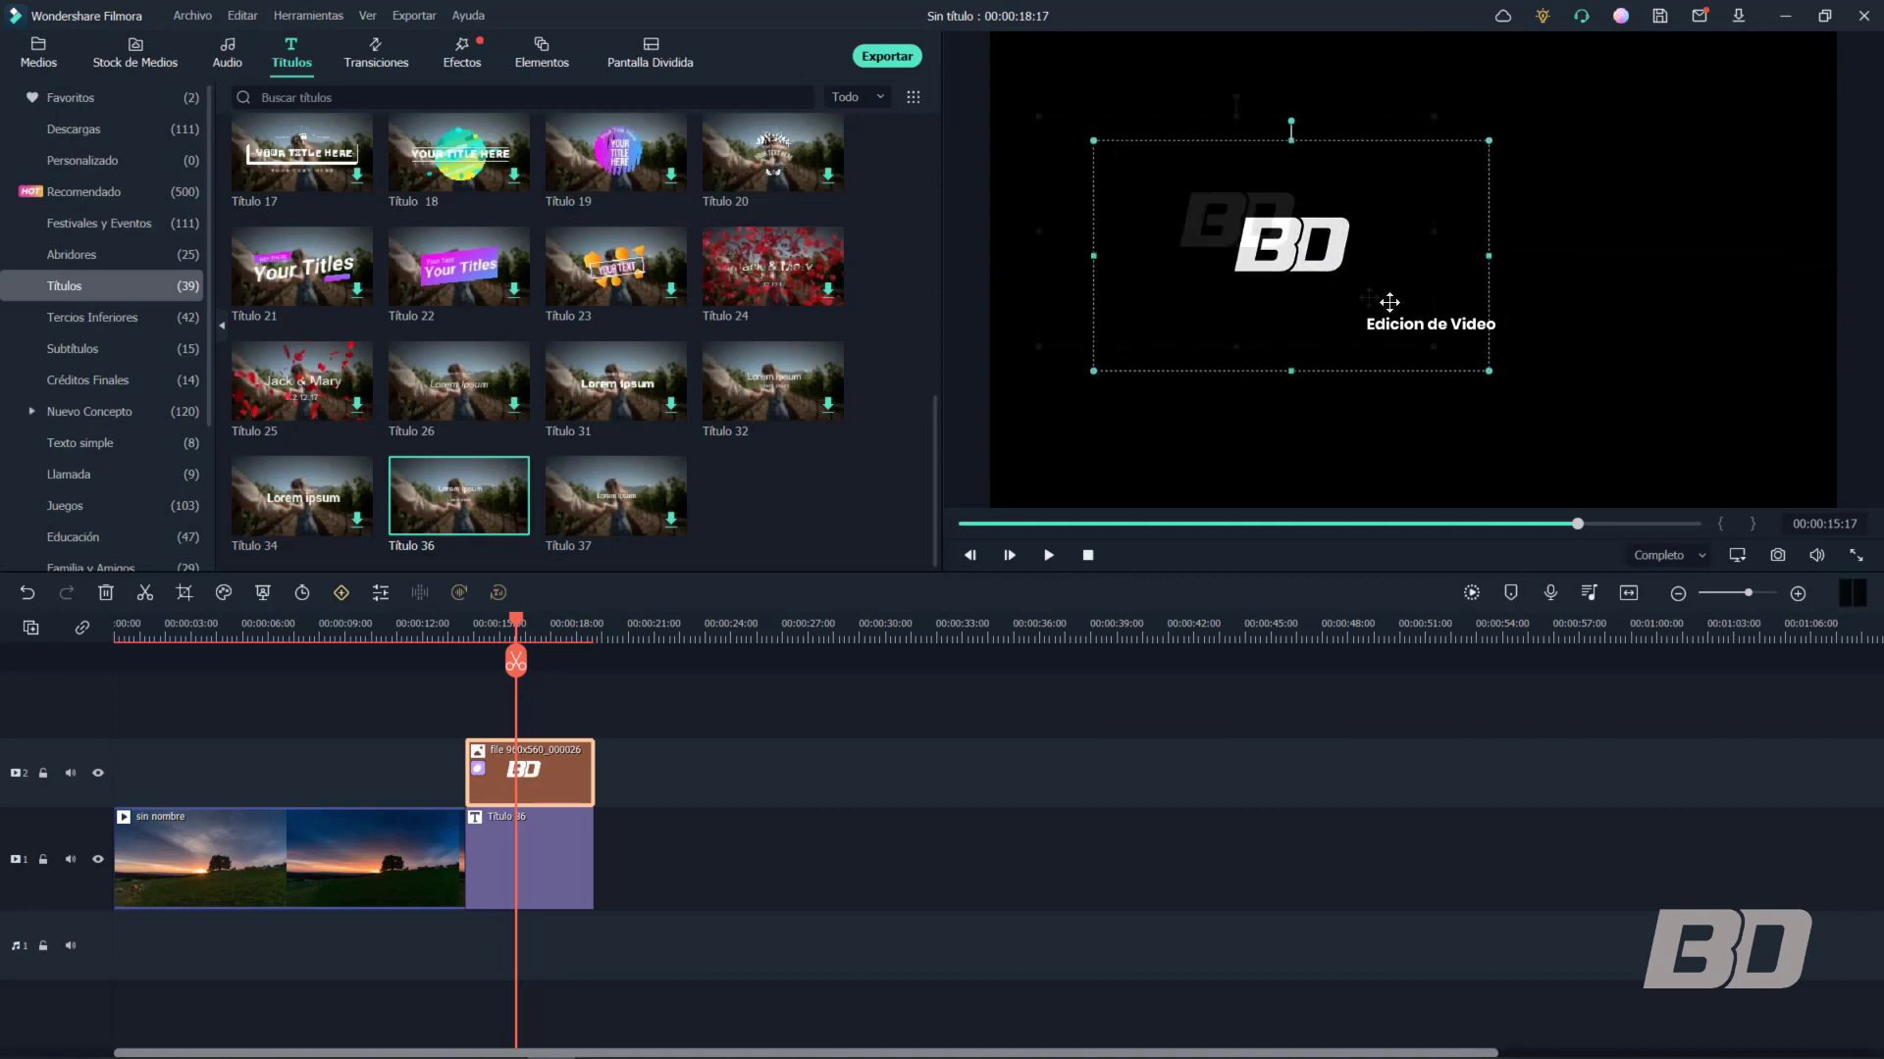
click(1481, 345)
drag(1466, 326, 1442, 390)
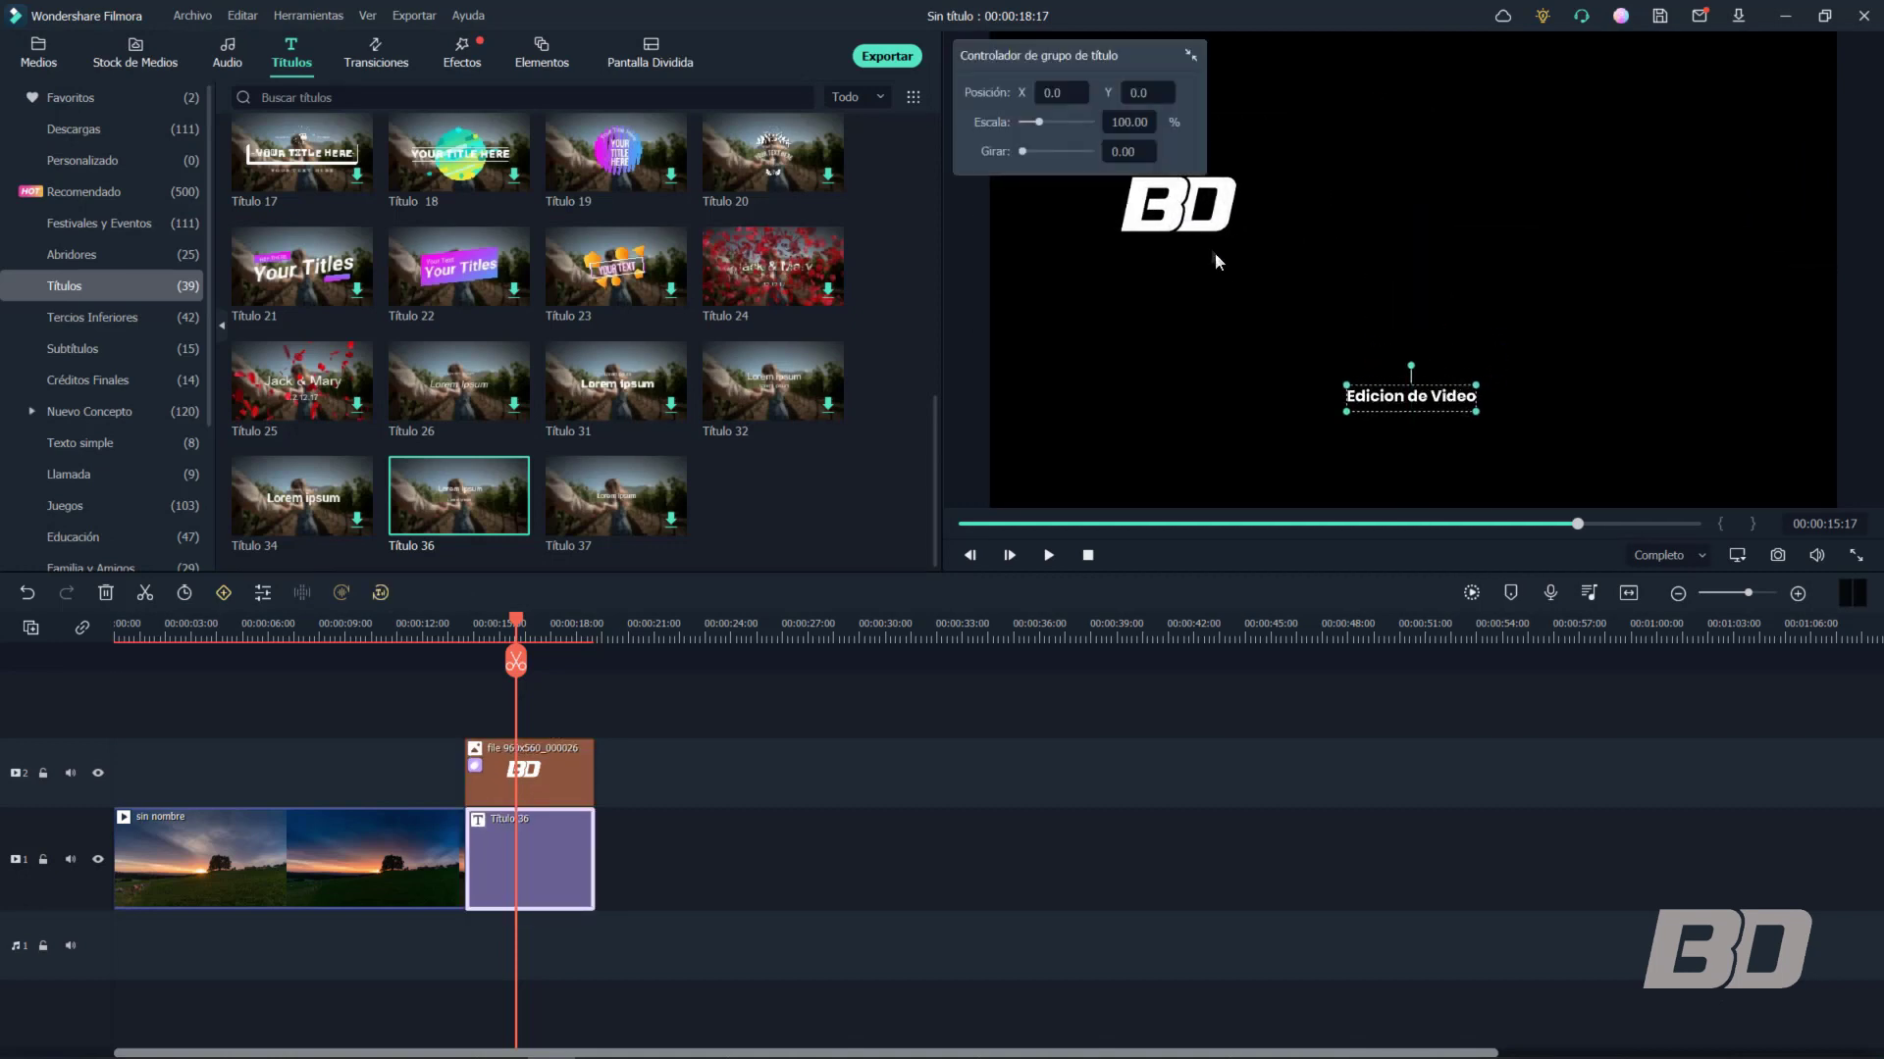
Centre the logo in the video frame and place the "Edicion de Video" title directly beneath it
click(1195, 217)
drag(1195, 217, 1430, 271)
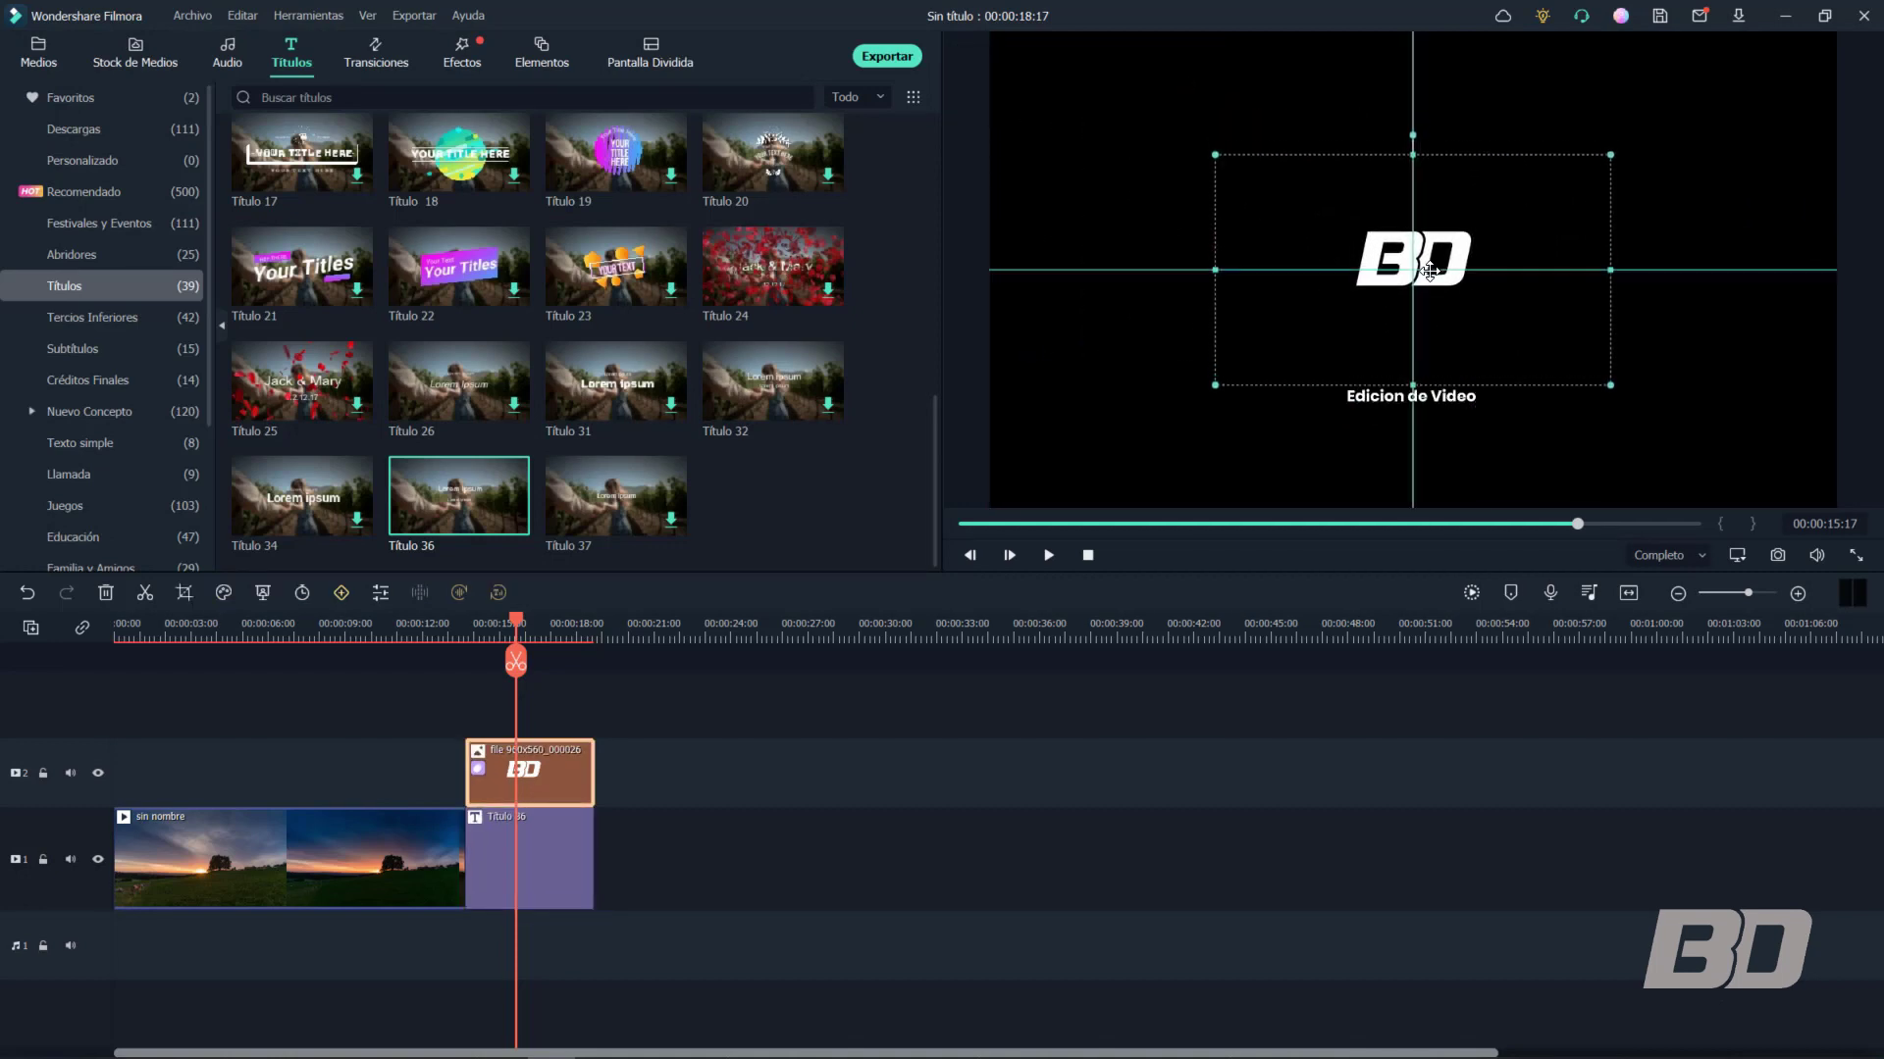
click(1454, 404)
drag(1454, 402, 1451, 349)
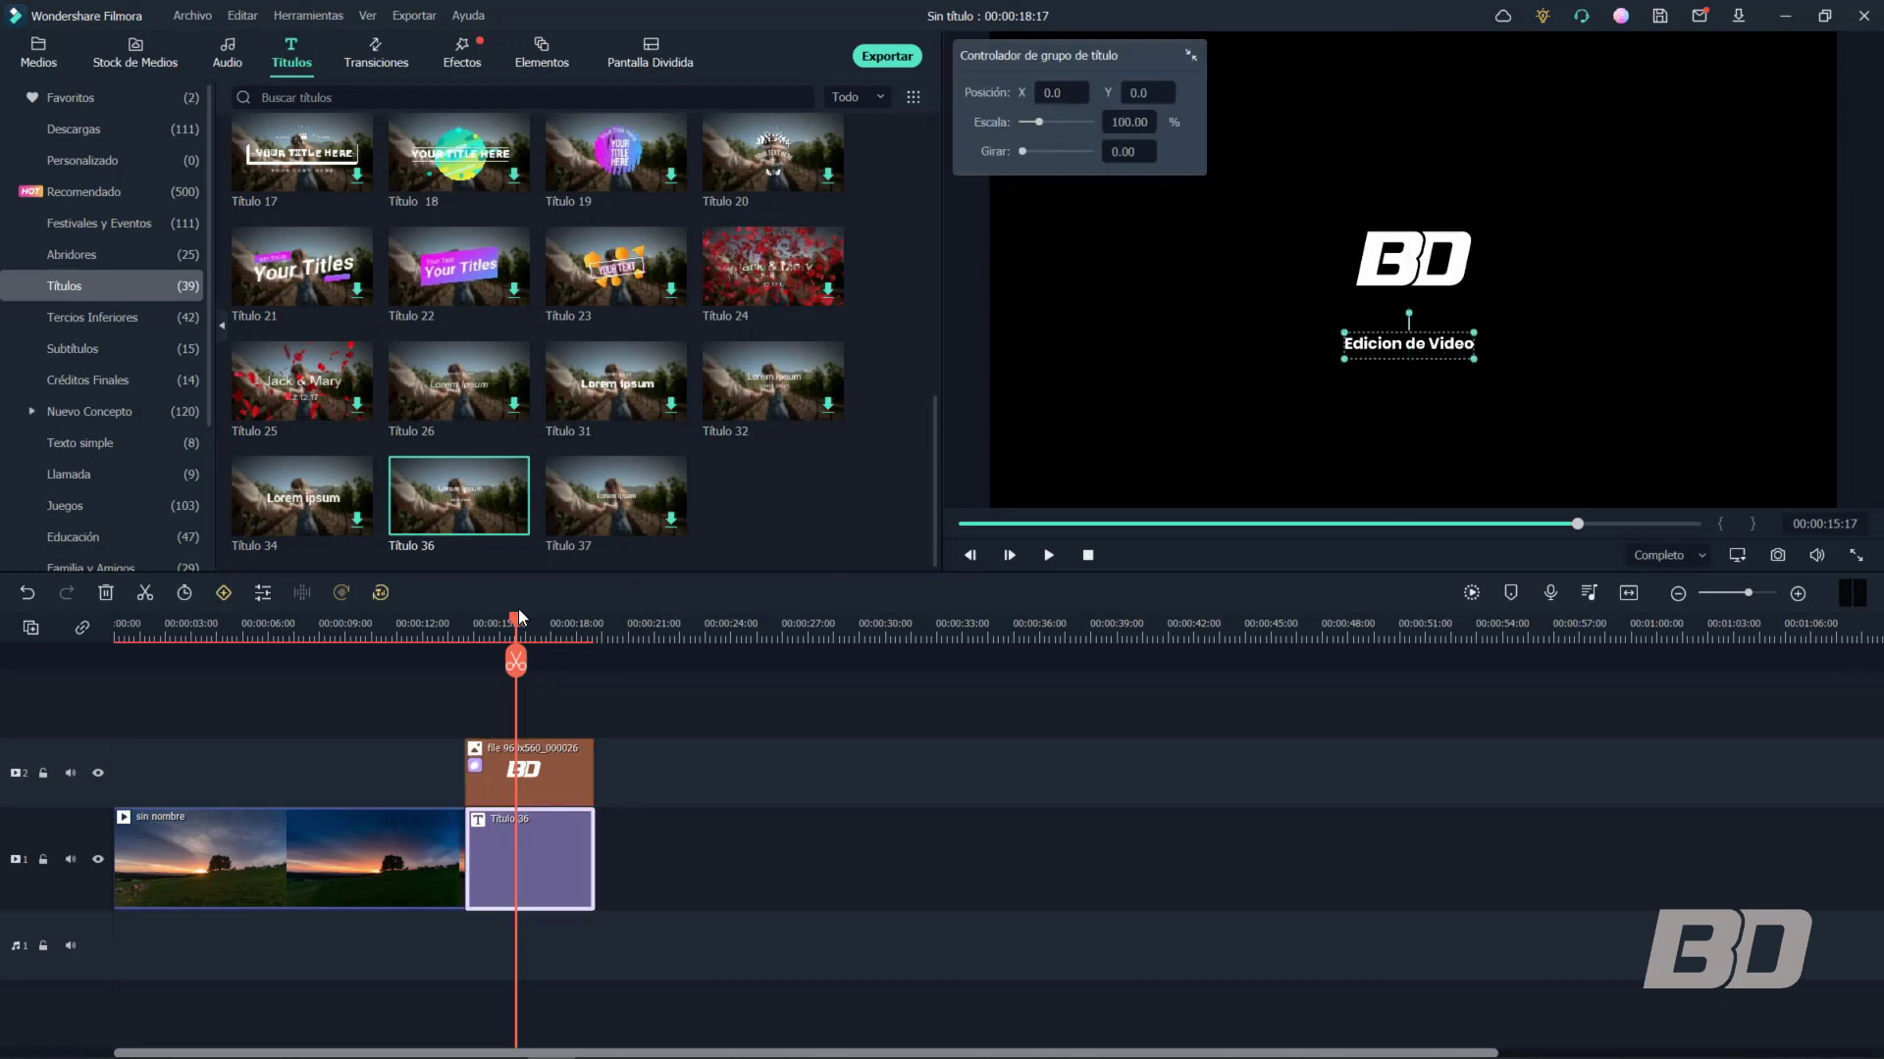
Play the logo and title intro several times from its beginning, and play its closing part to check the motion
drag(480, 628, 472, 640)
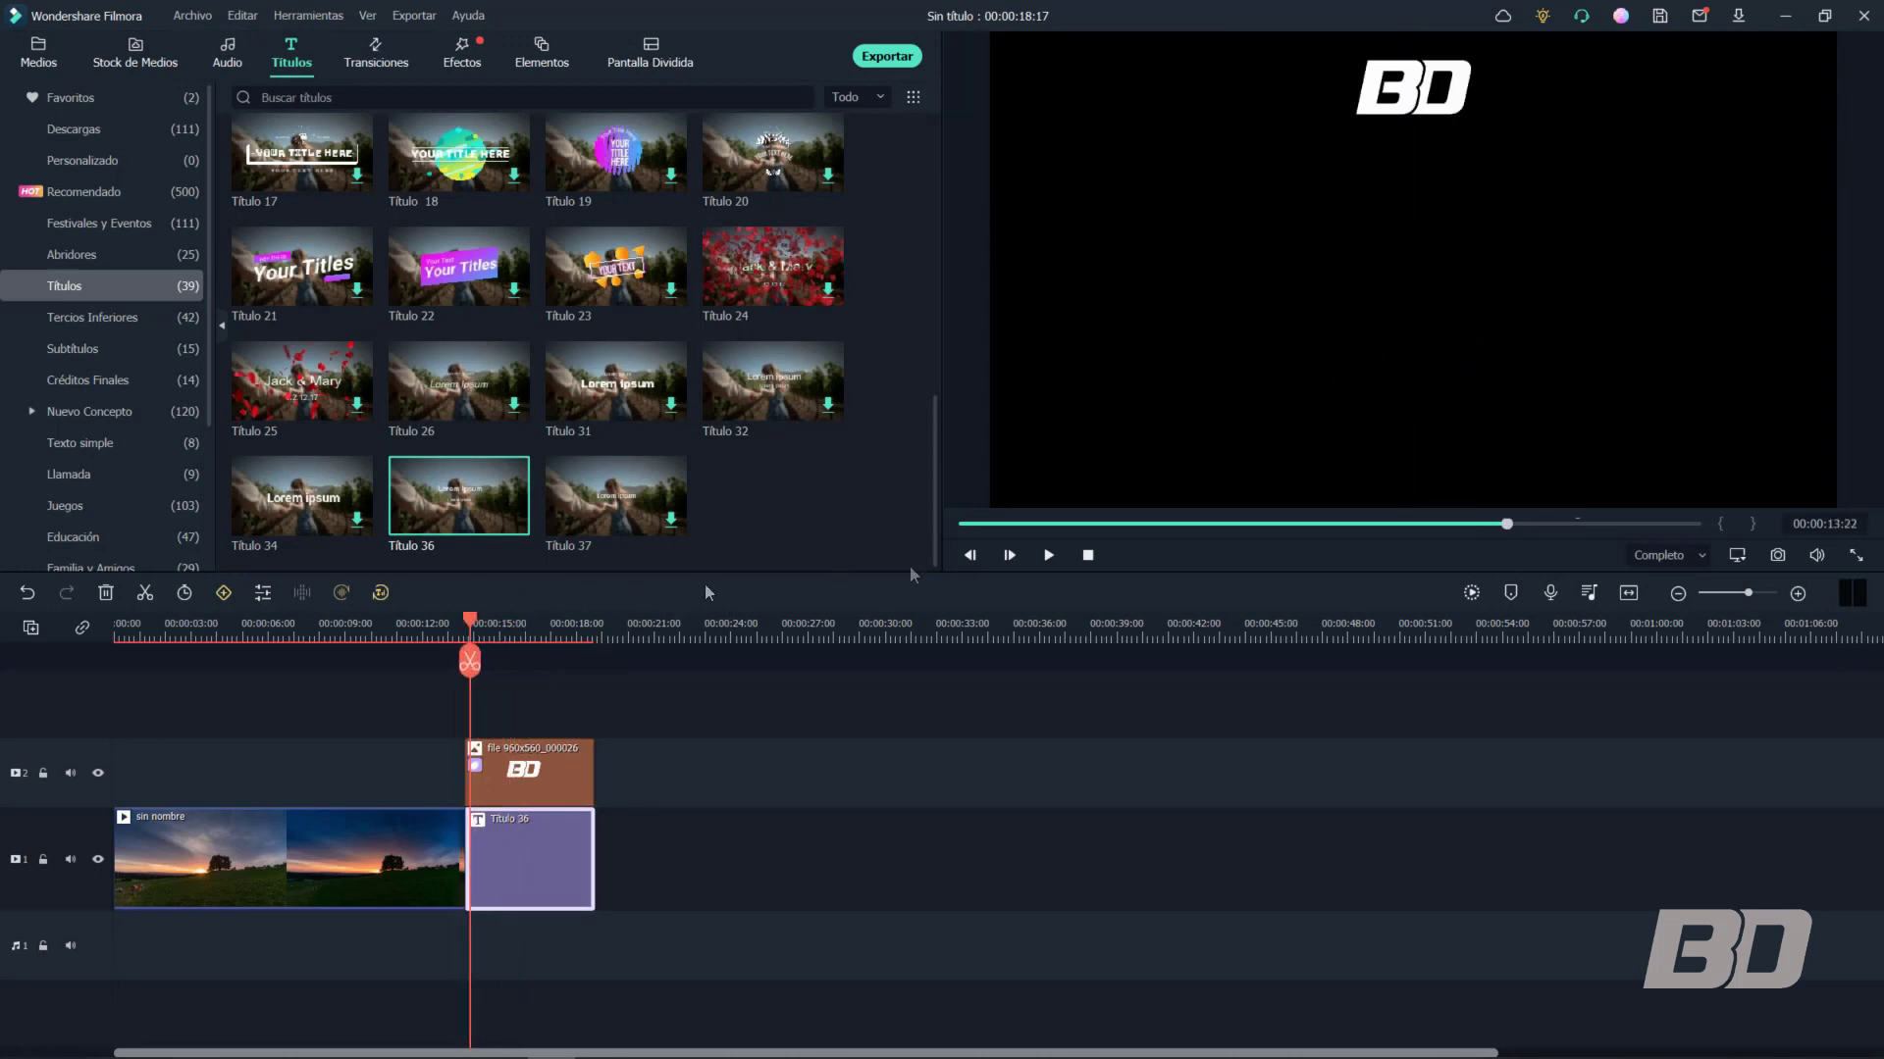
click(1049, 555)
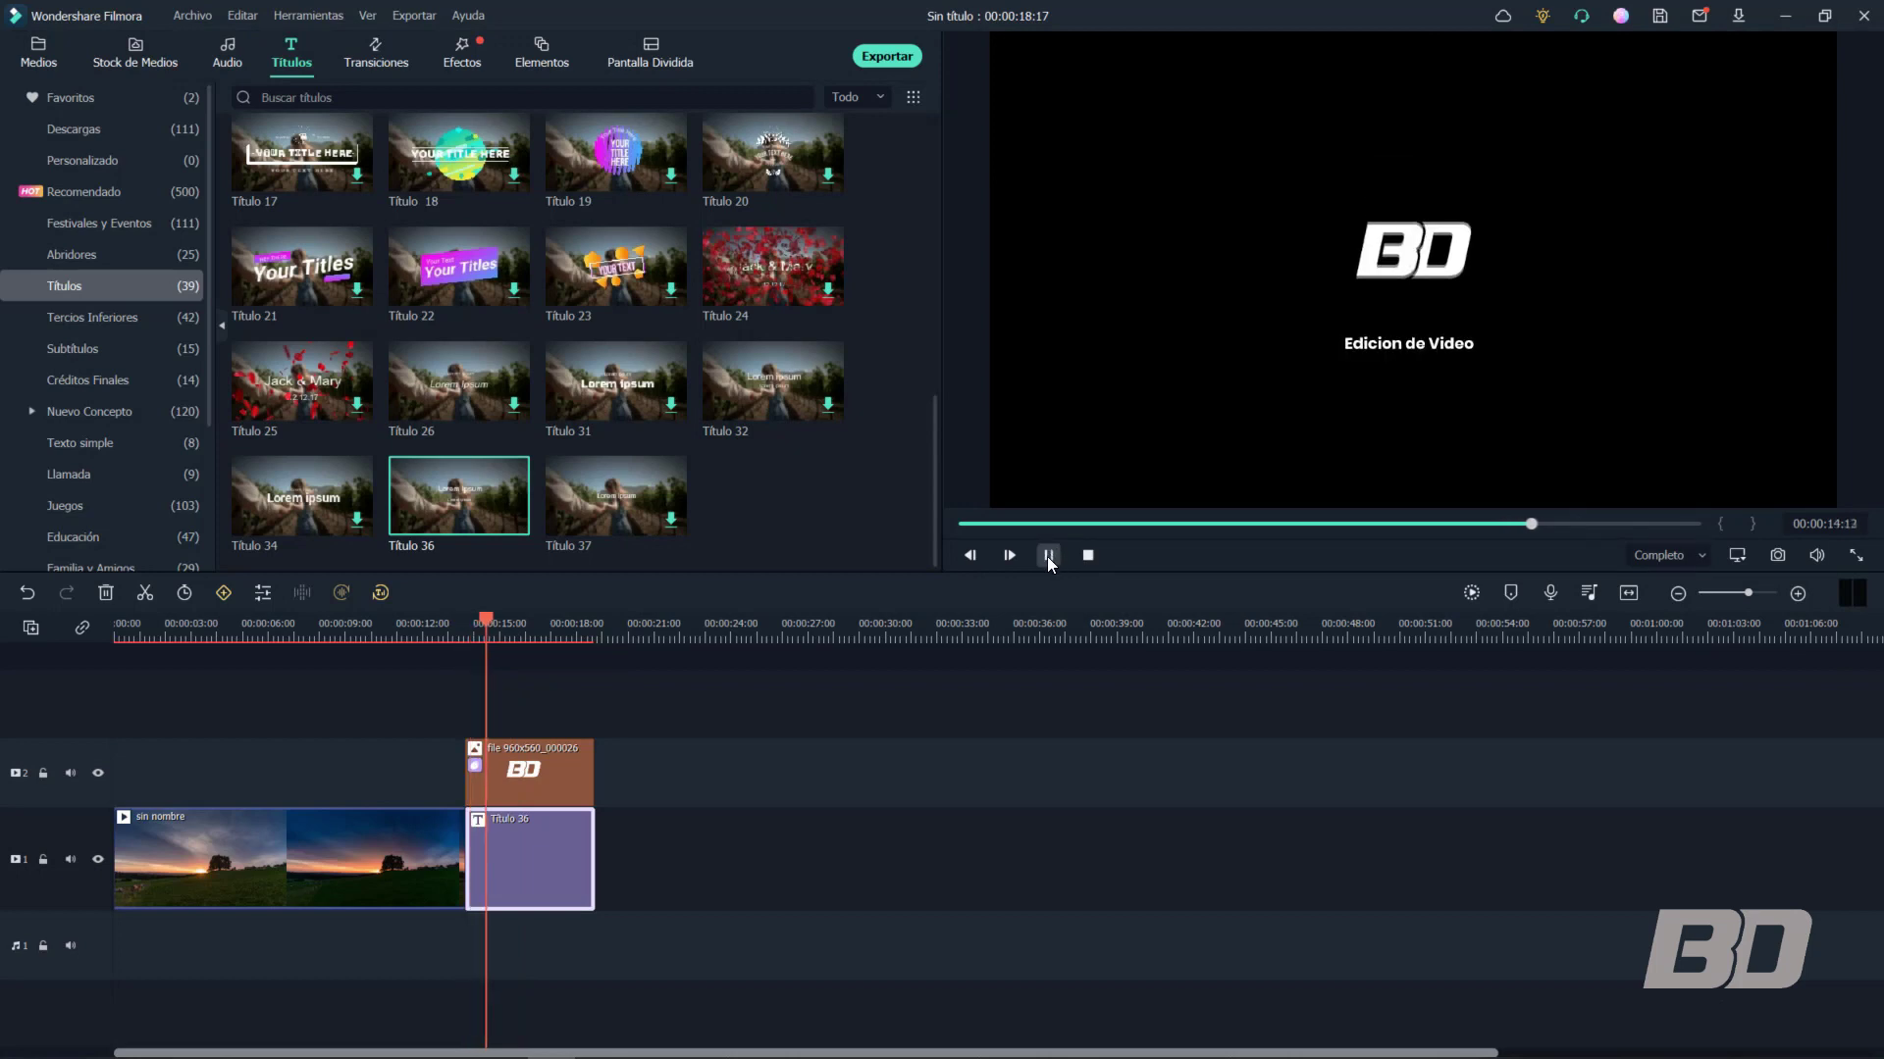
click(1048, 555)
drag(542, 618, 467, 637)
click(1048, 555)
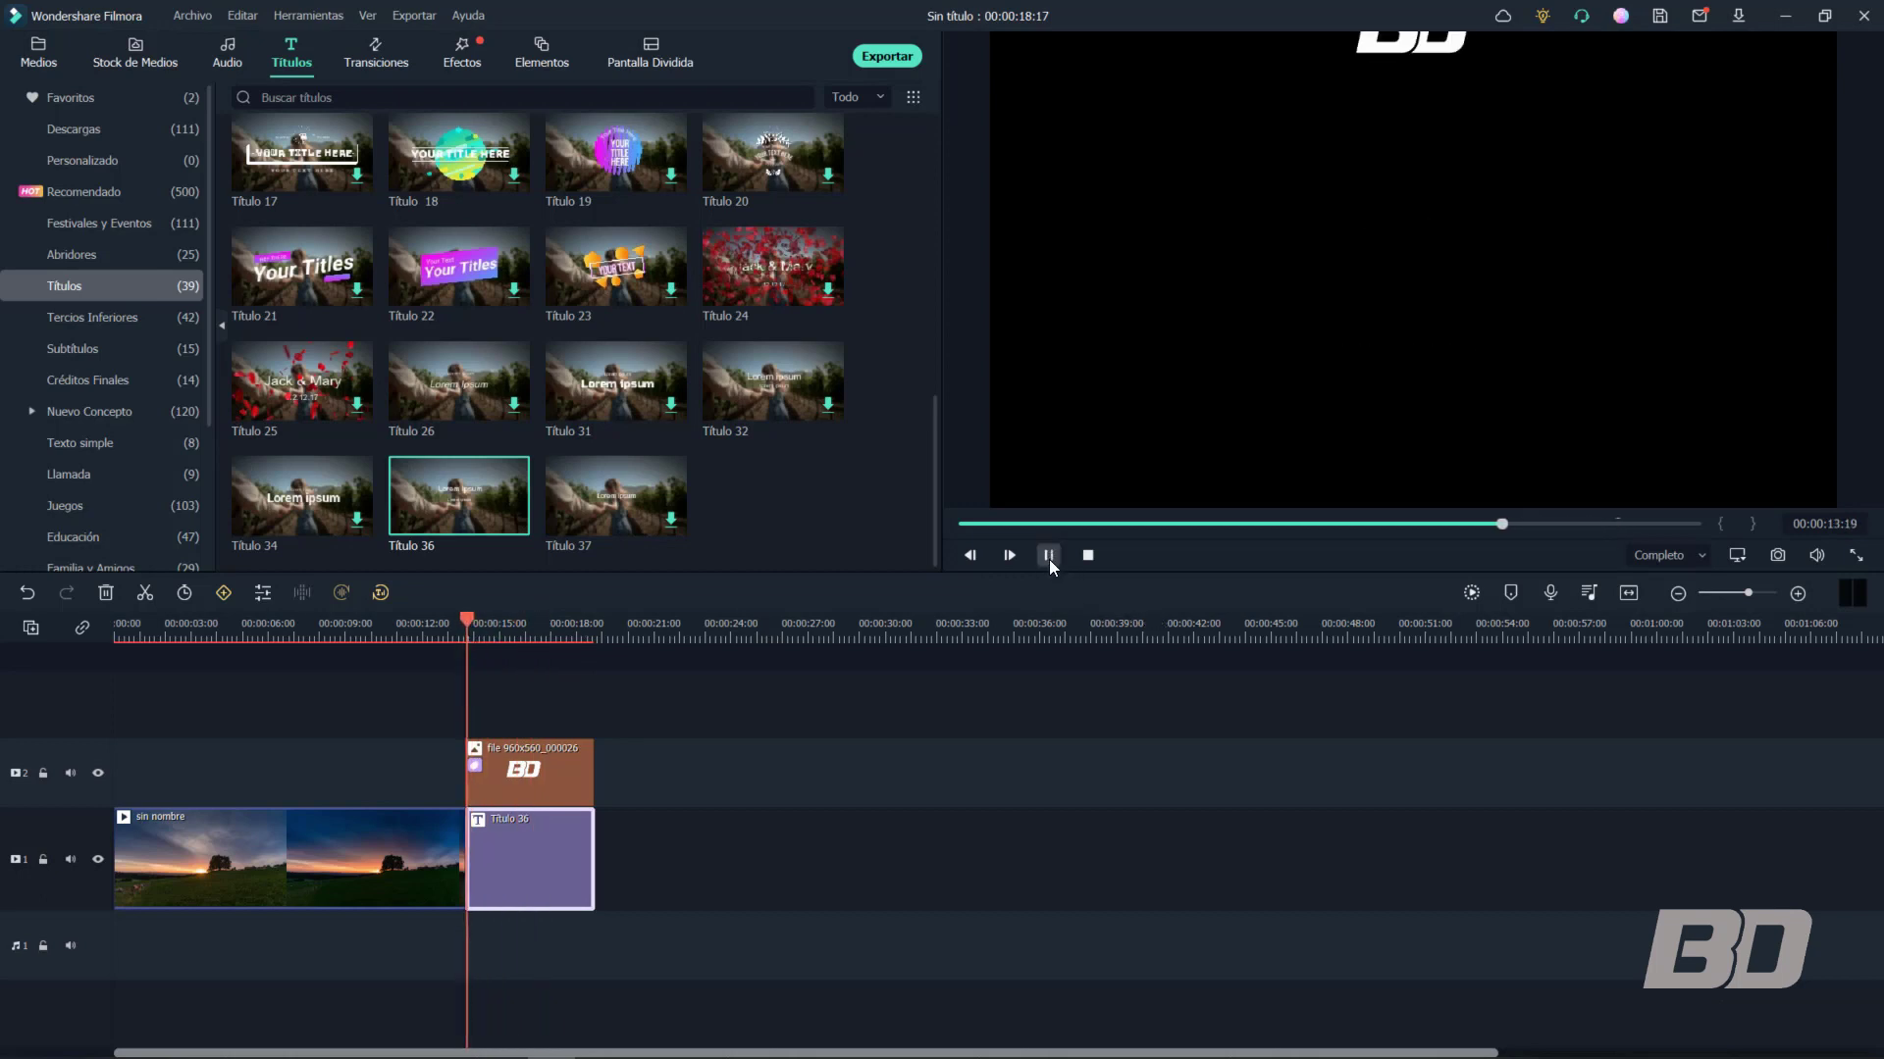
key(space)
drag(513, 622, 474, 634)
key(space)
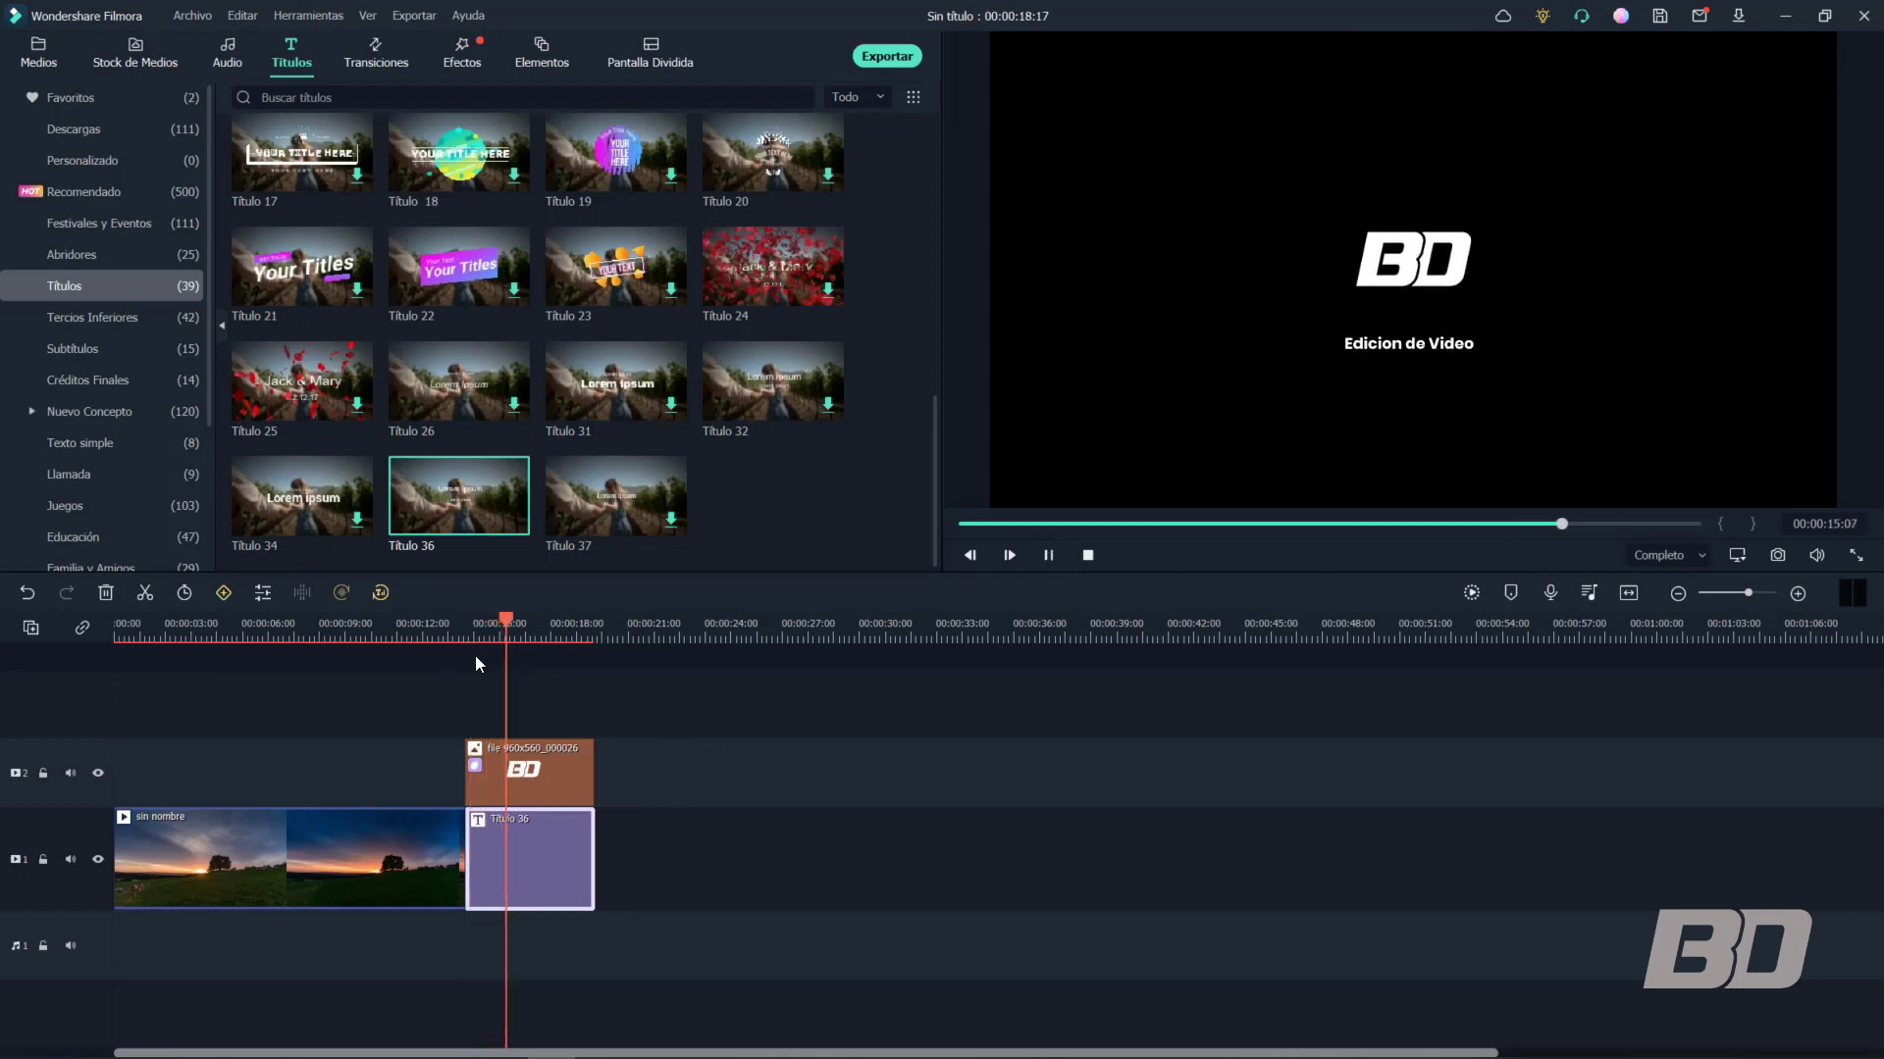
click(562, 620)
click(1047, 557)
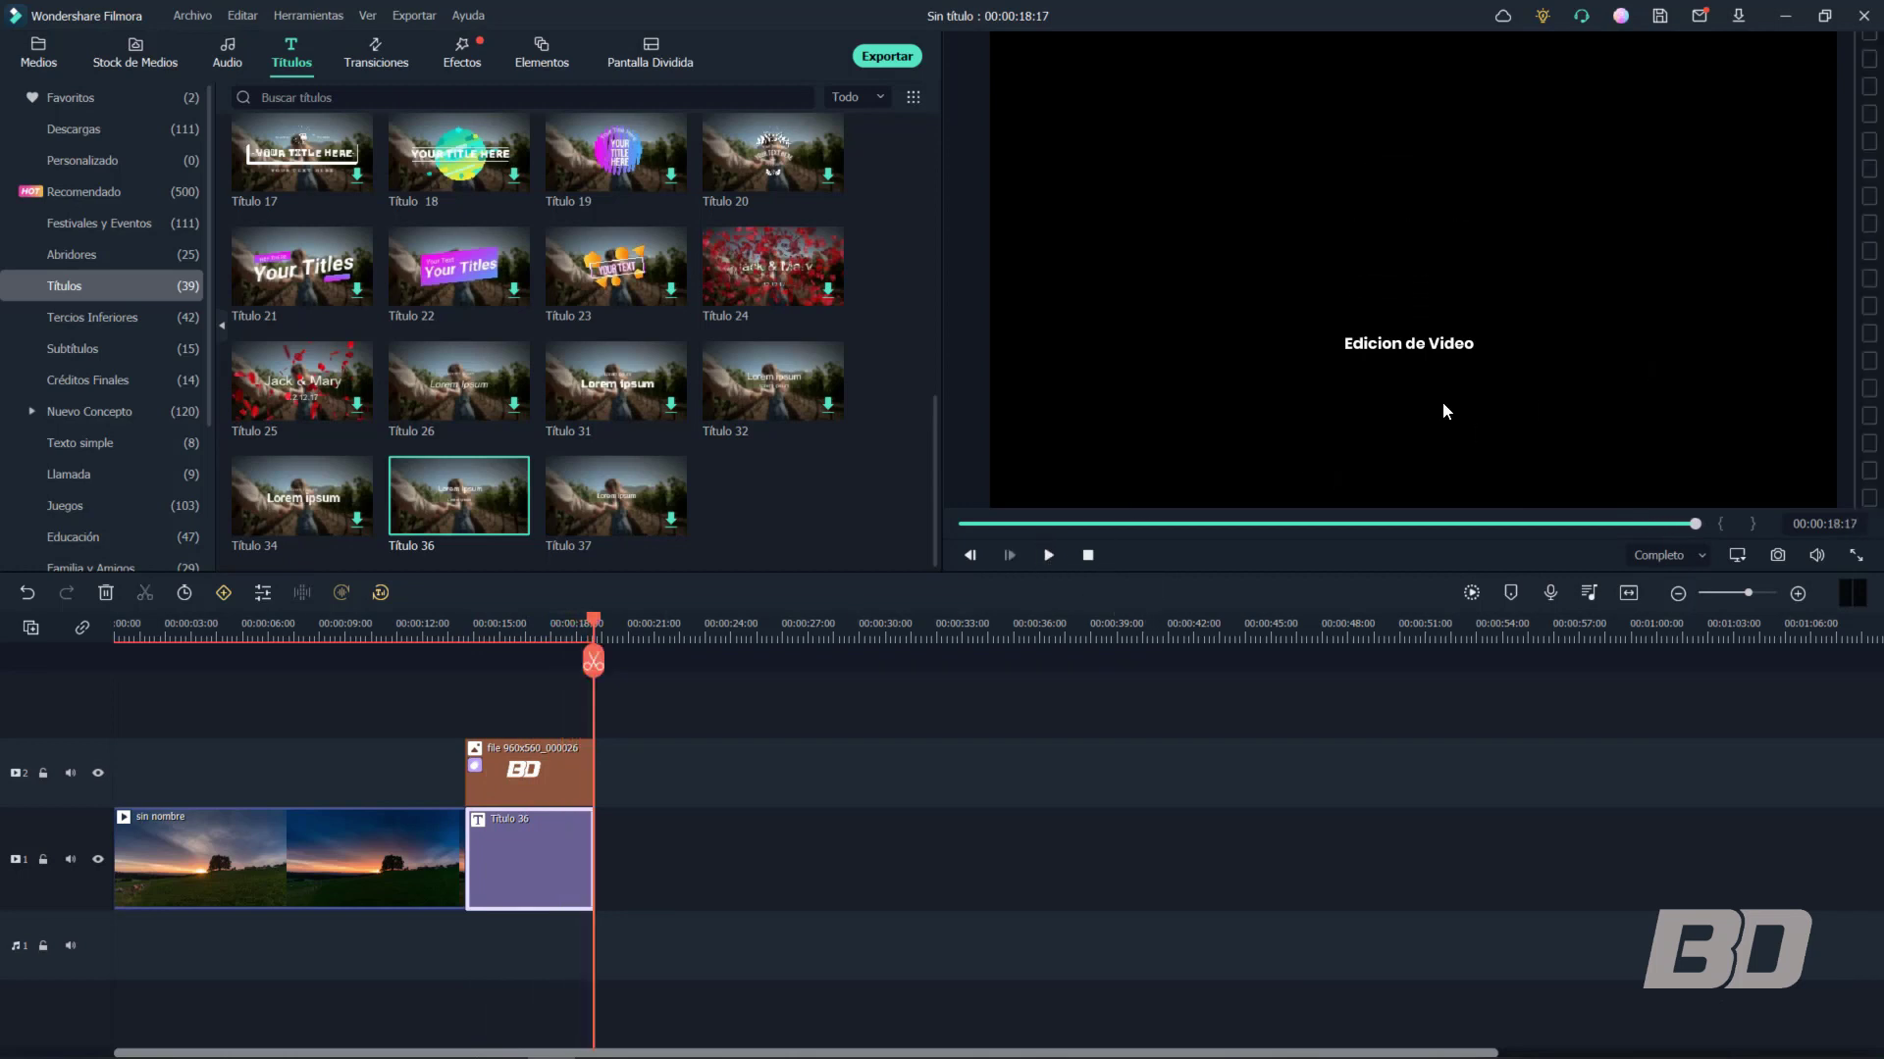
Preview the change from the end of the landscape video into the logo intro
click(1398, 350)
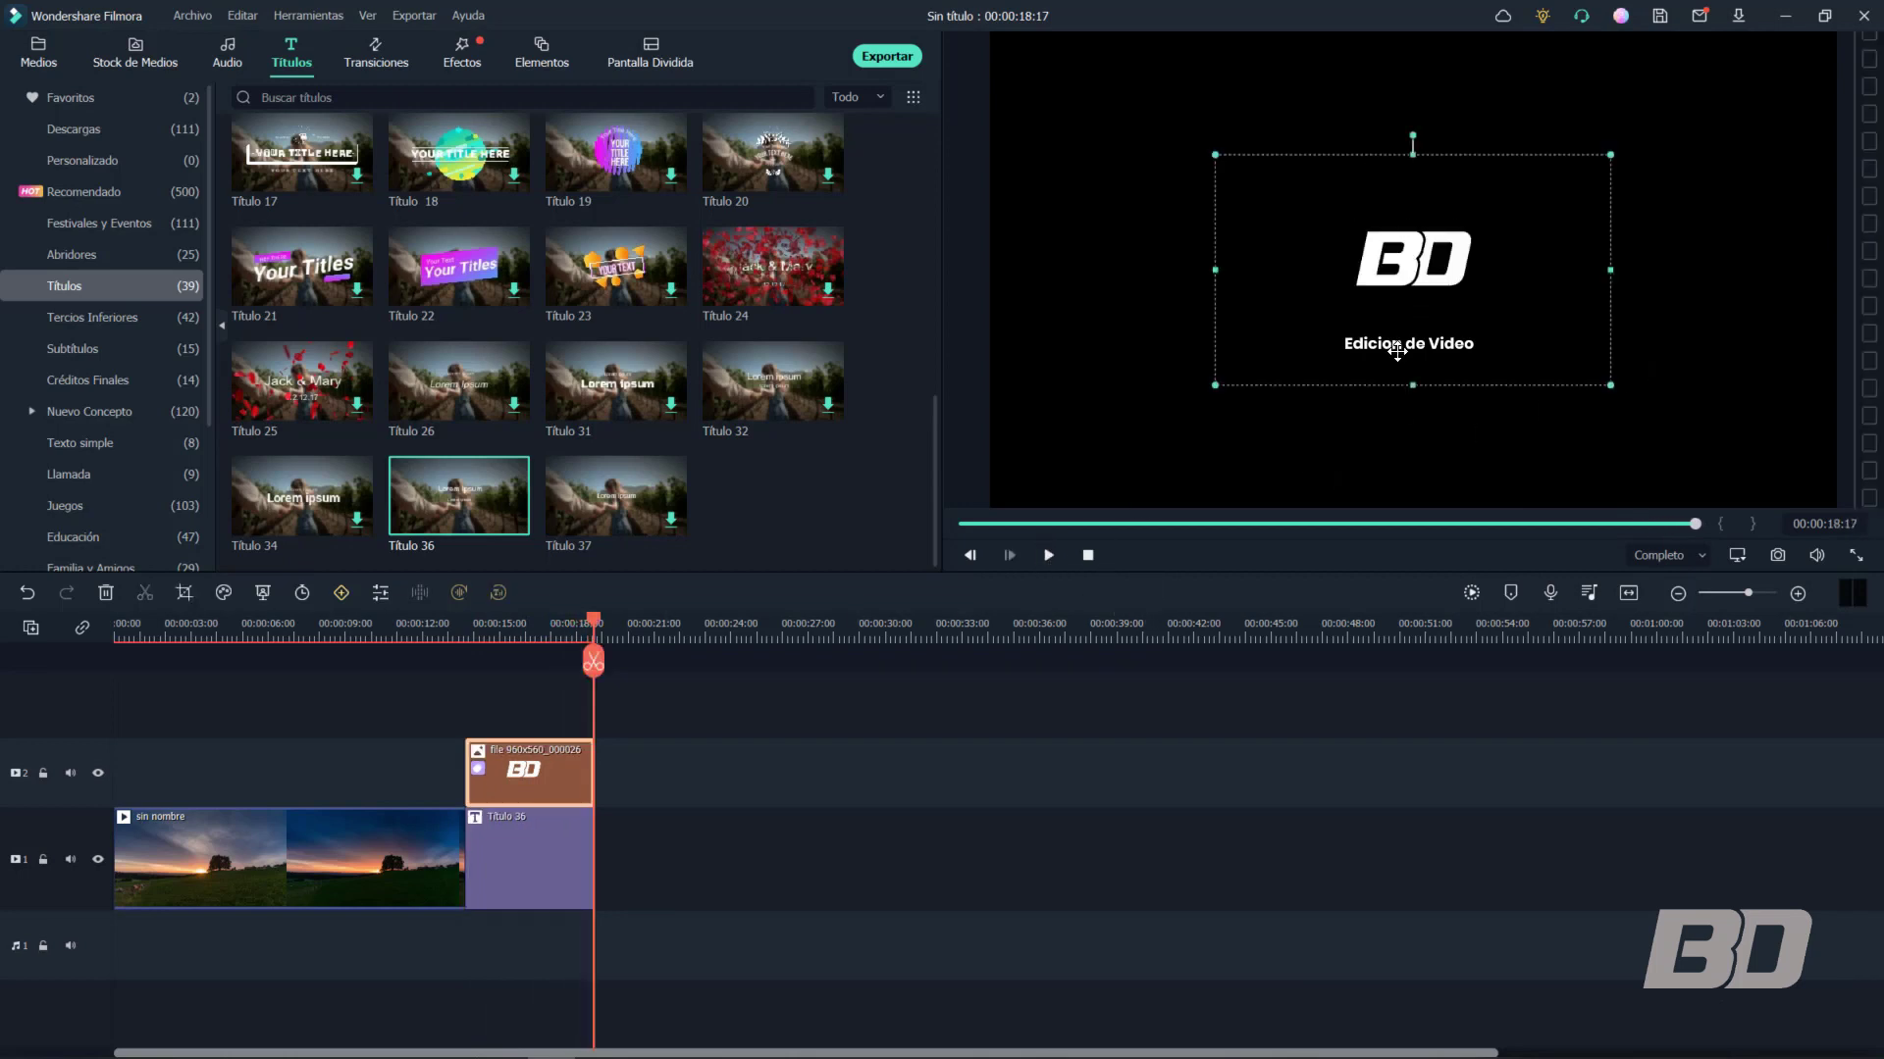
click(472, 636)
drag(473, 624, 464, 624)
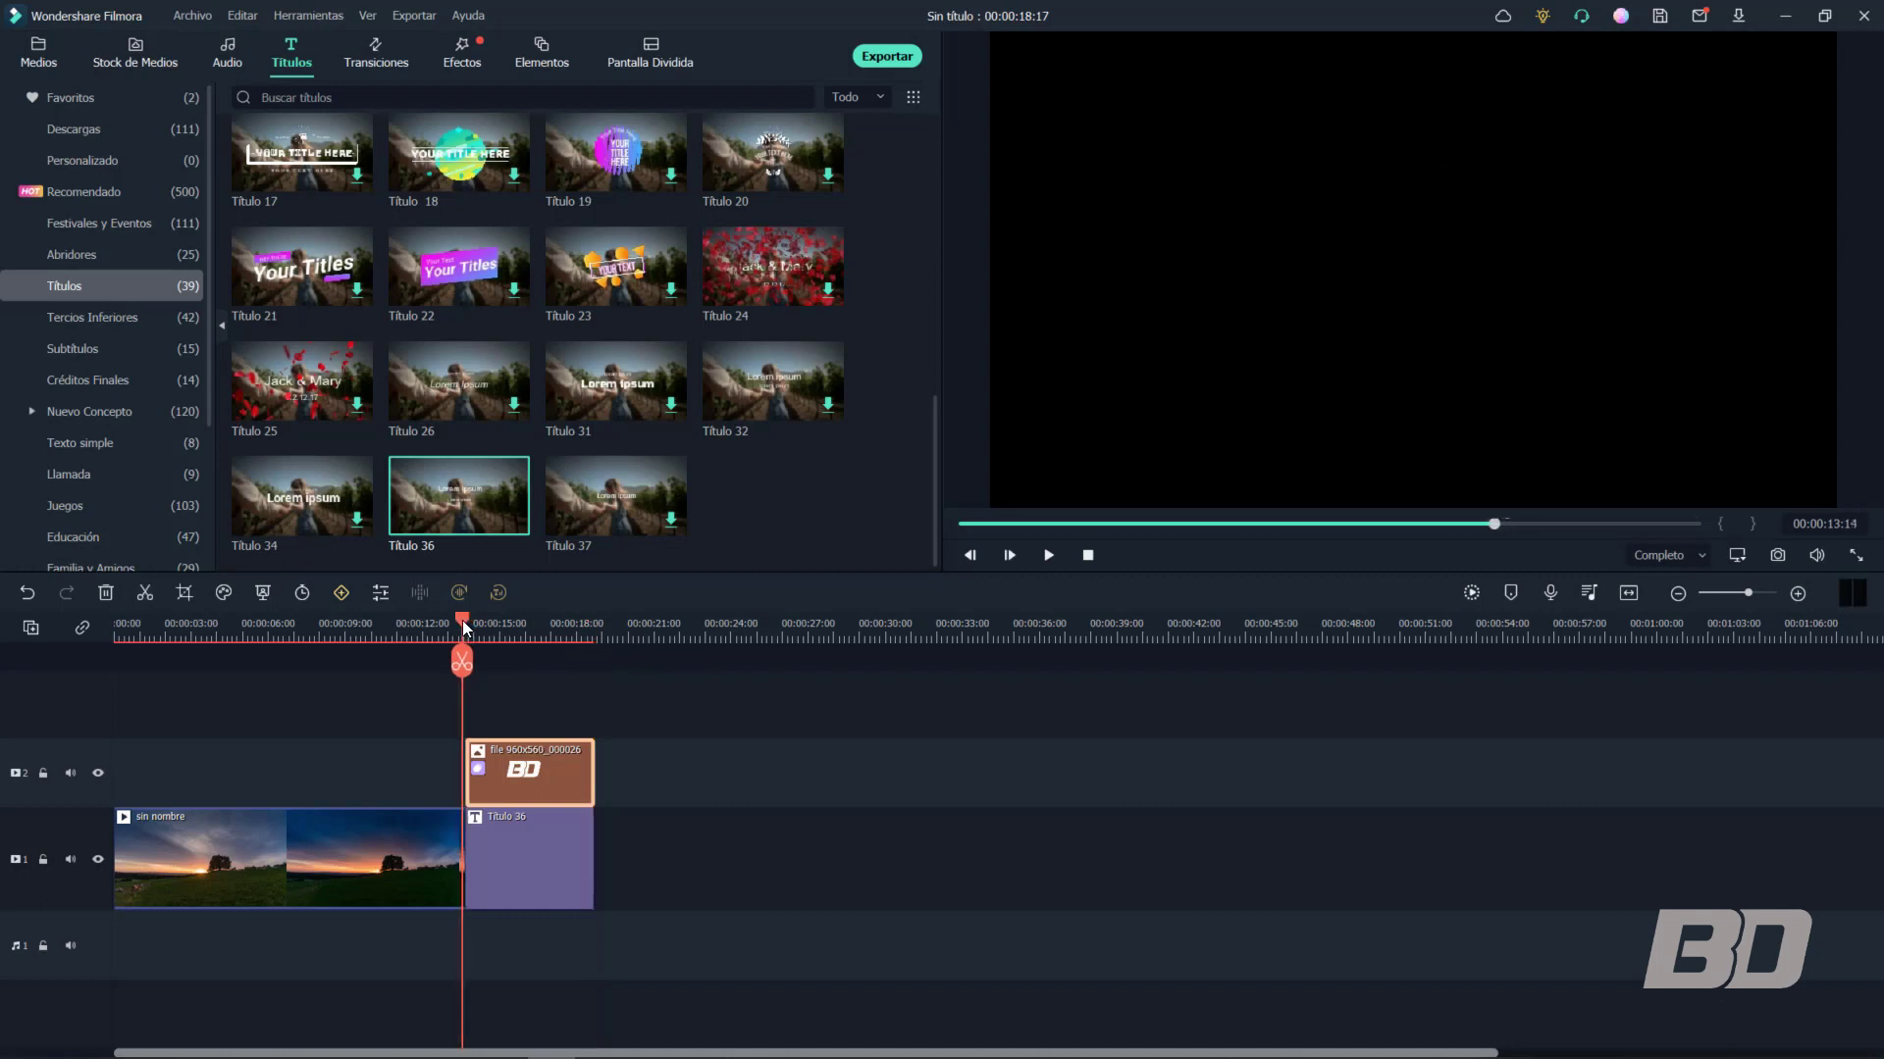
click(1047, 556)
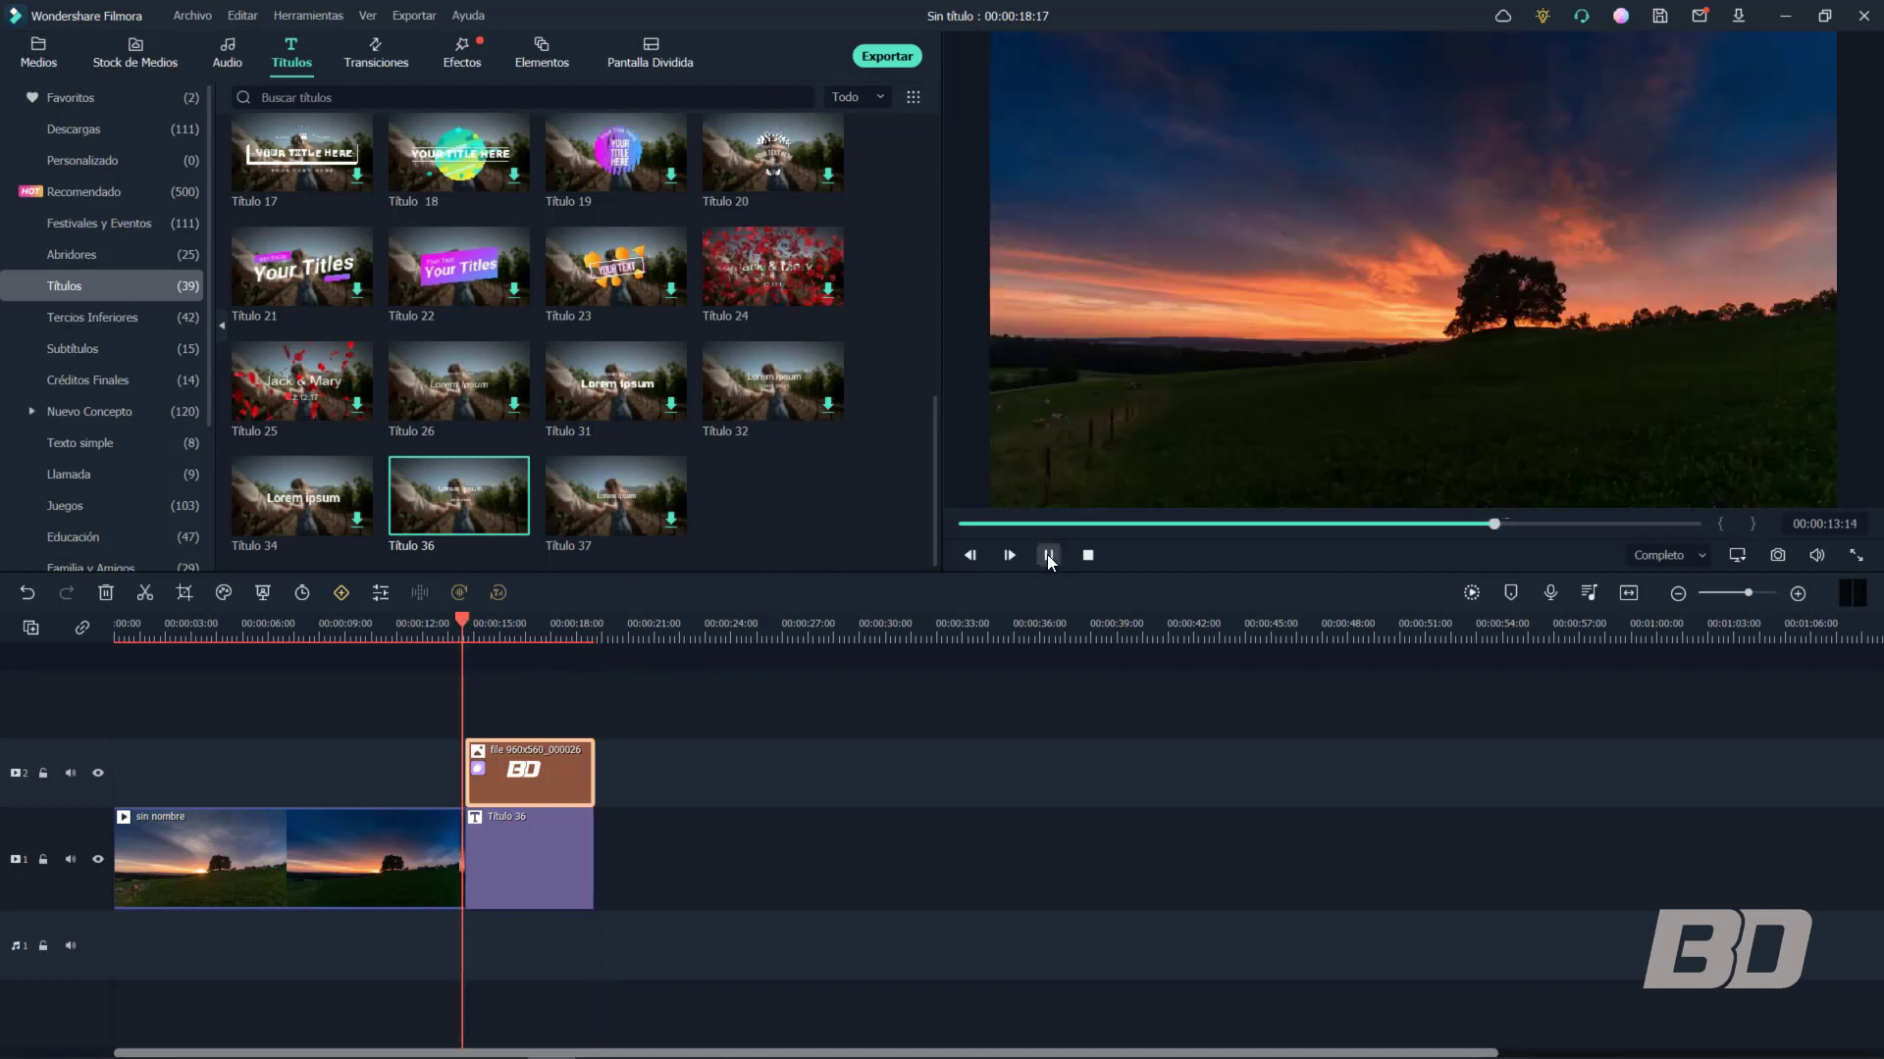
click(1046, 555)
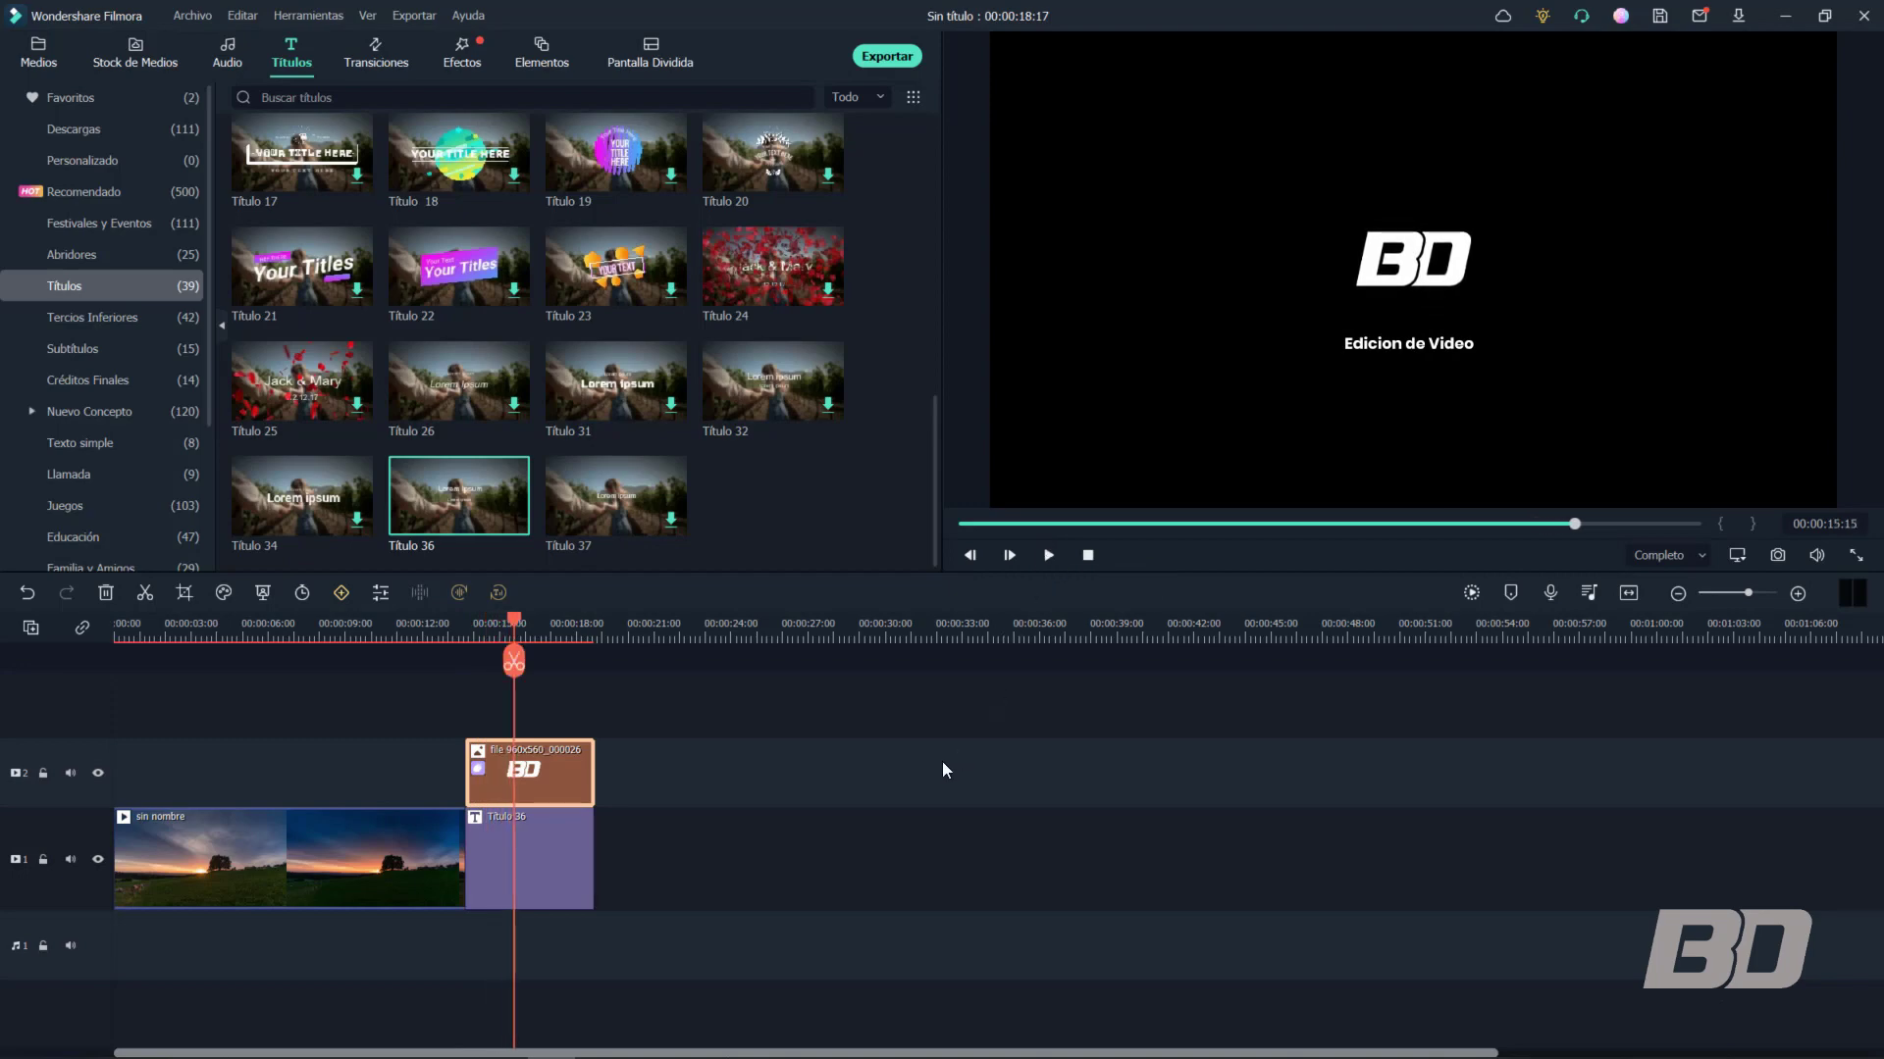
Delete the Título 36 clip from track 1
double_click(485, 774)
drag(575, 834, 774, 834)
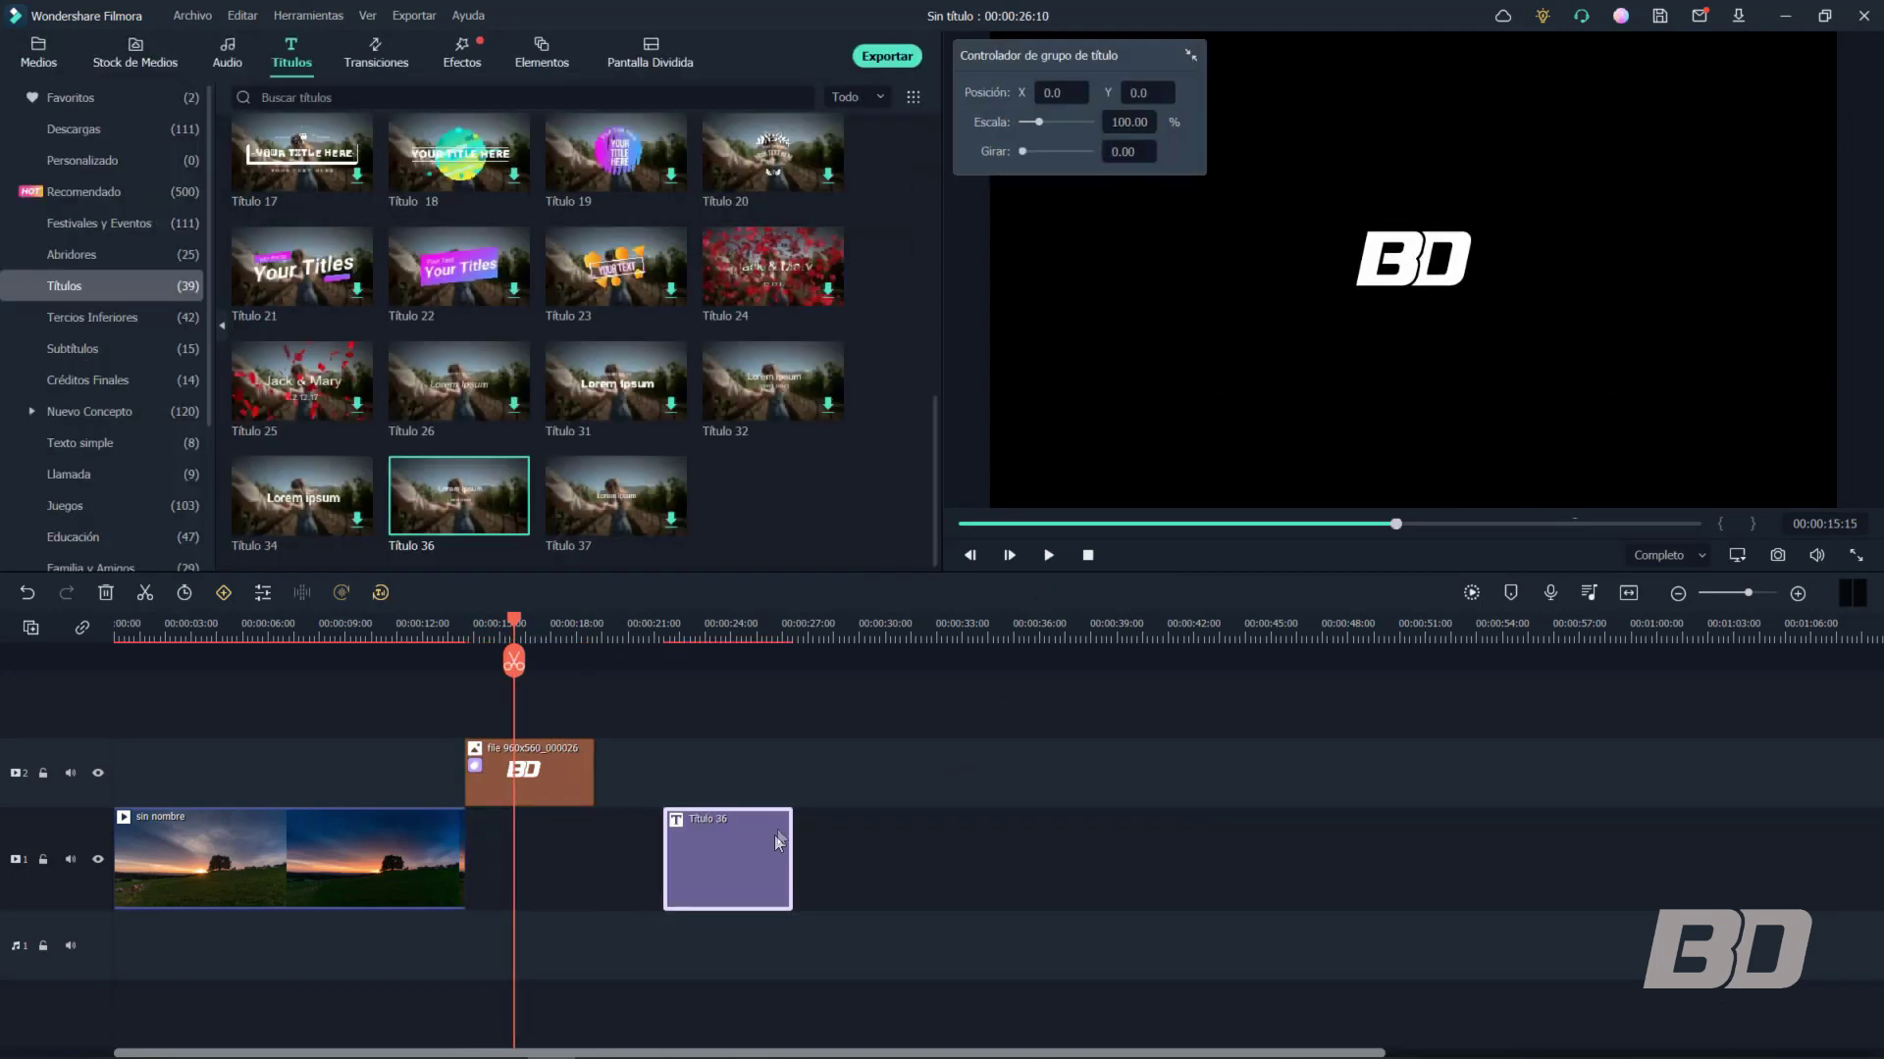
key(Delete)
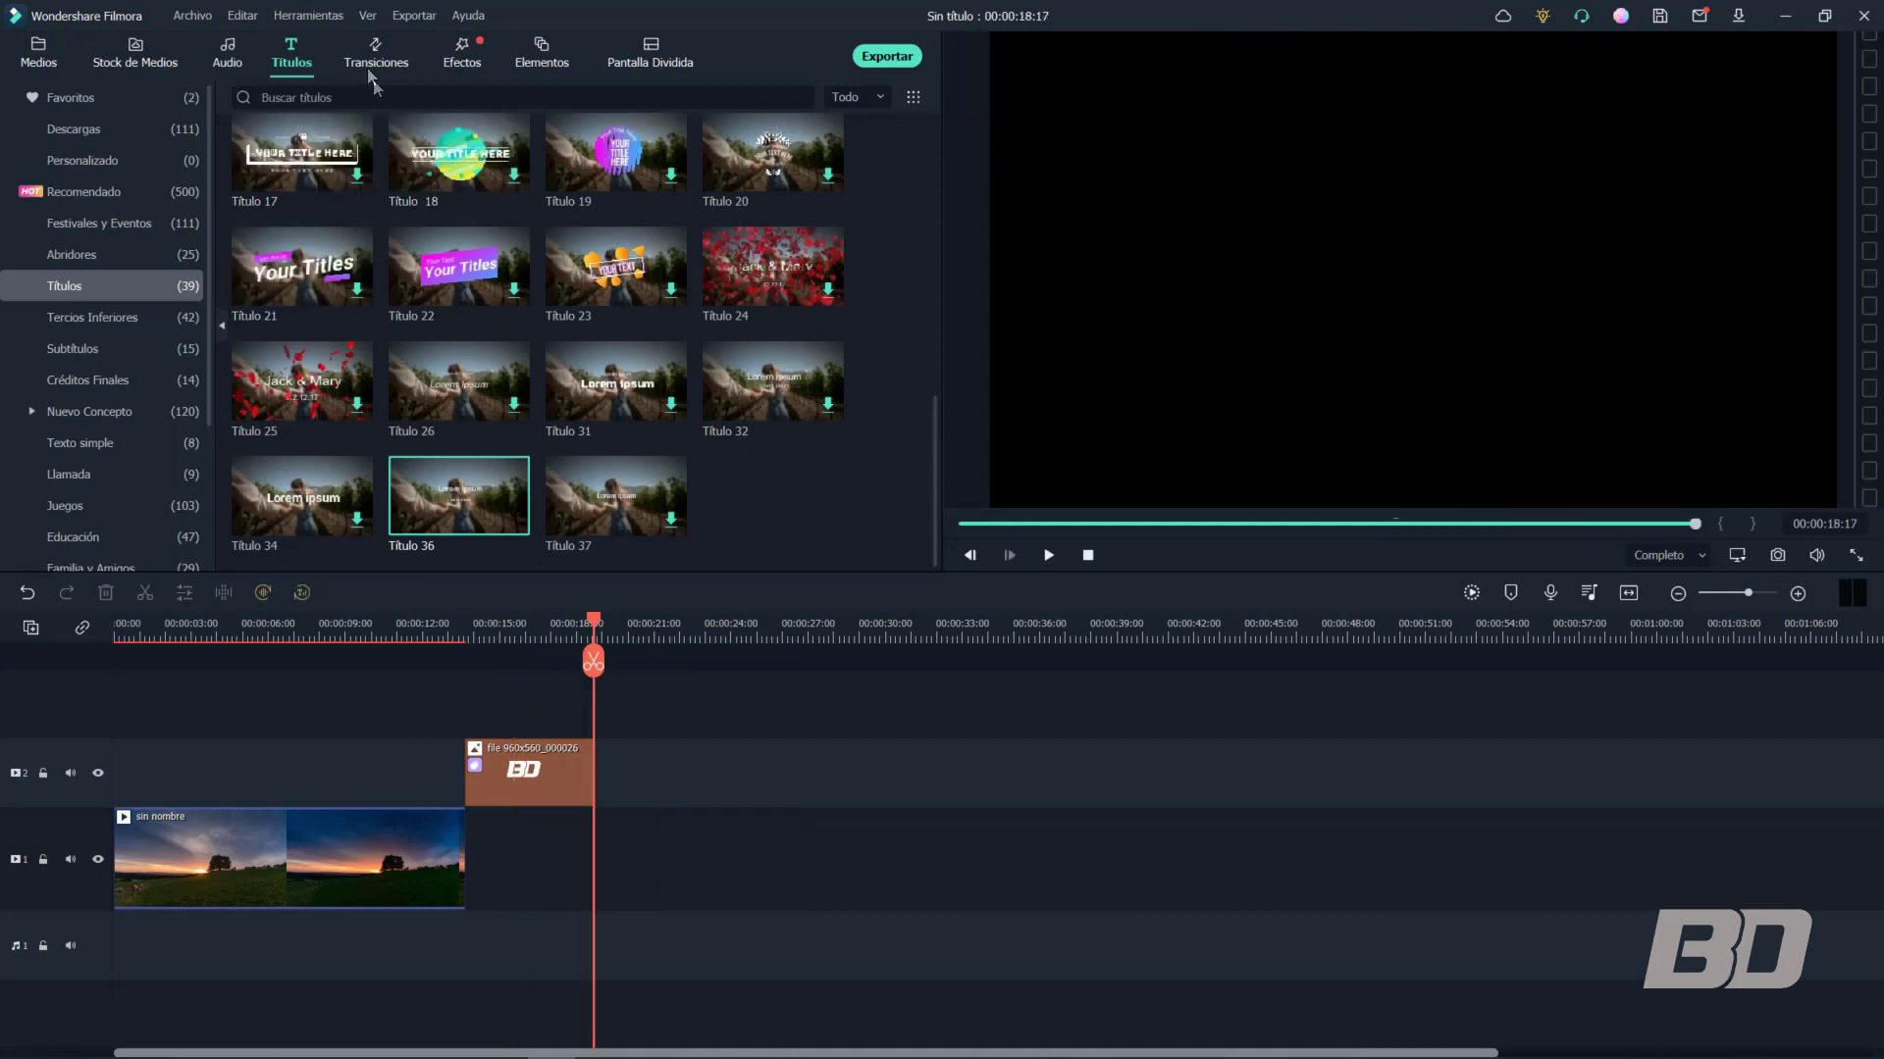
Remove the logo clip's preset motion by applying the Sin animación preset
click(518, 777)
double_click(515, 775)
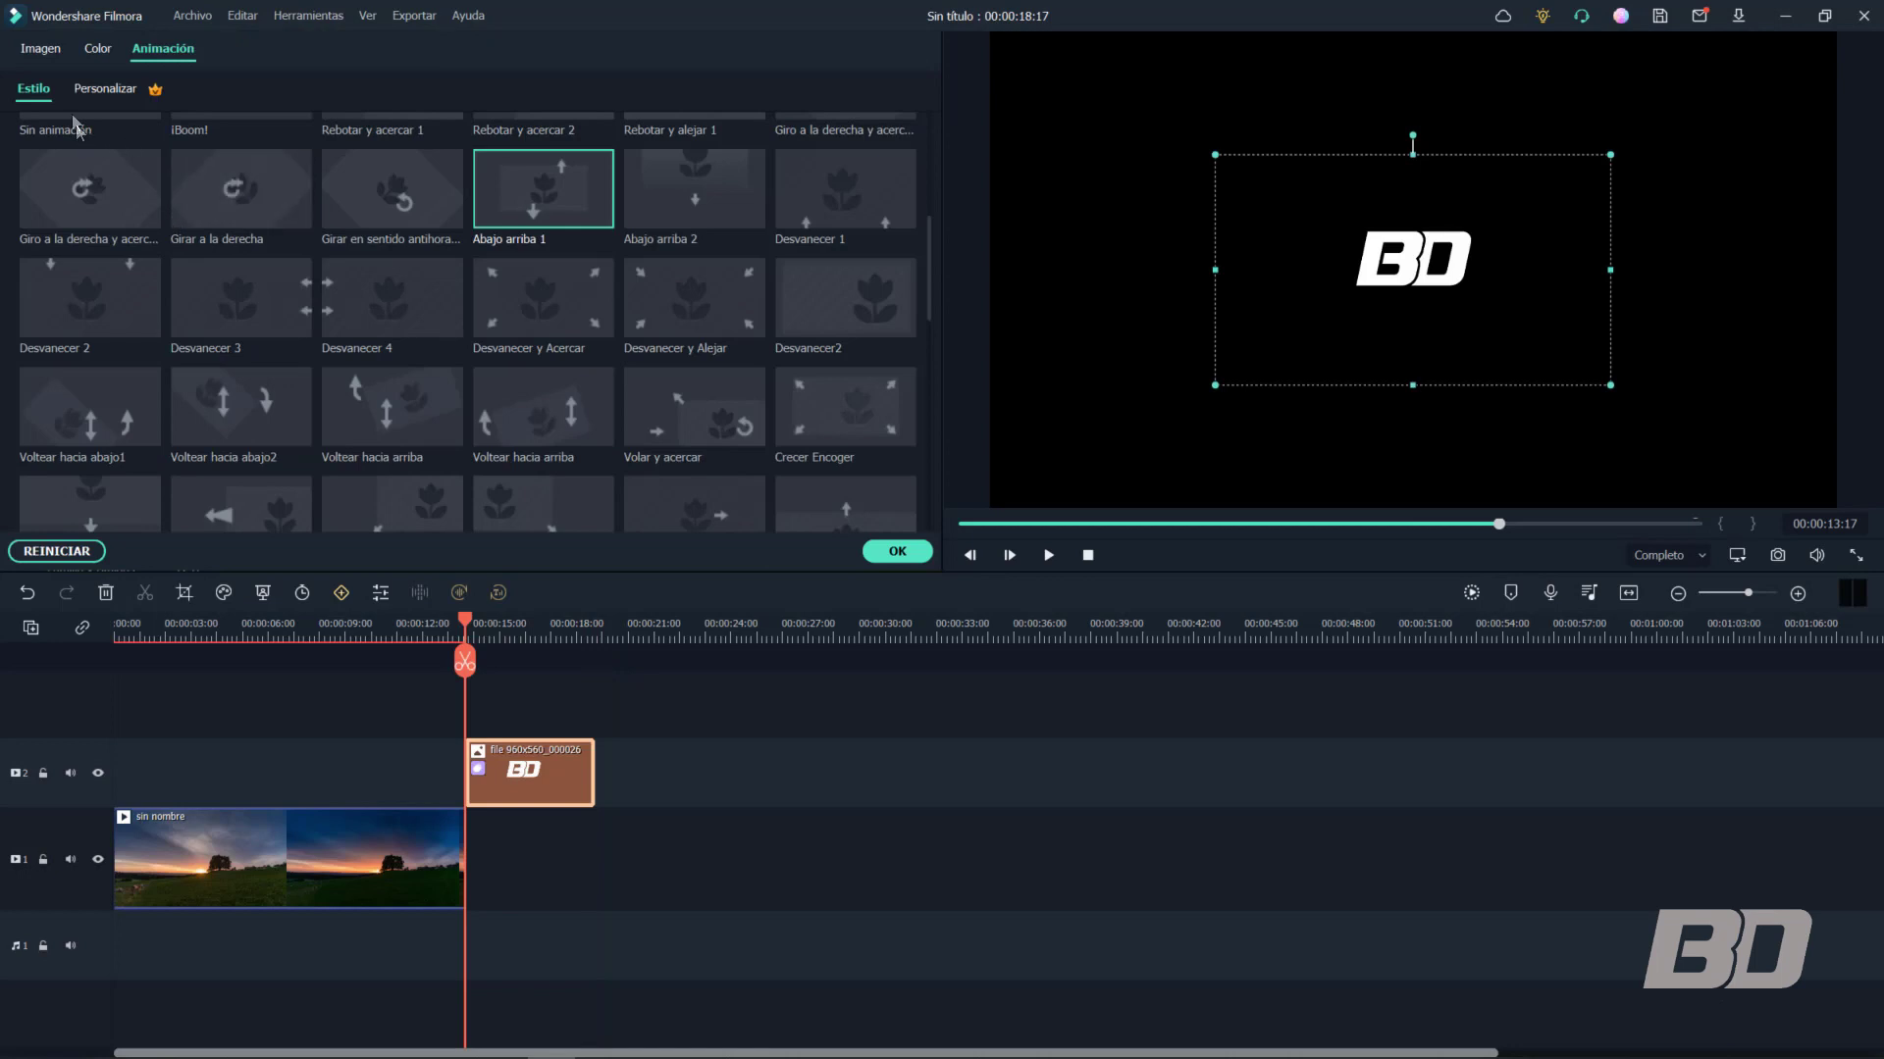
scroll(169, 233, up, 5)
click(92, 488)
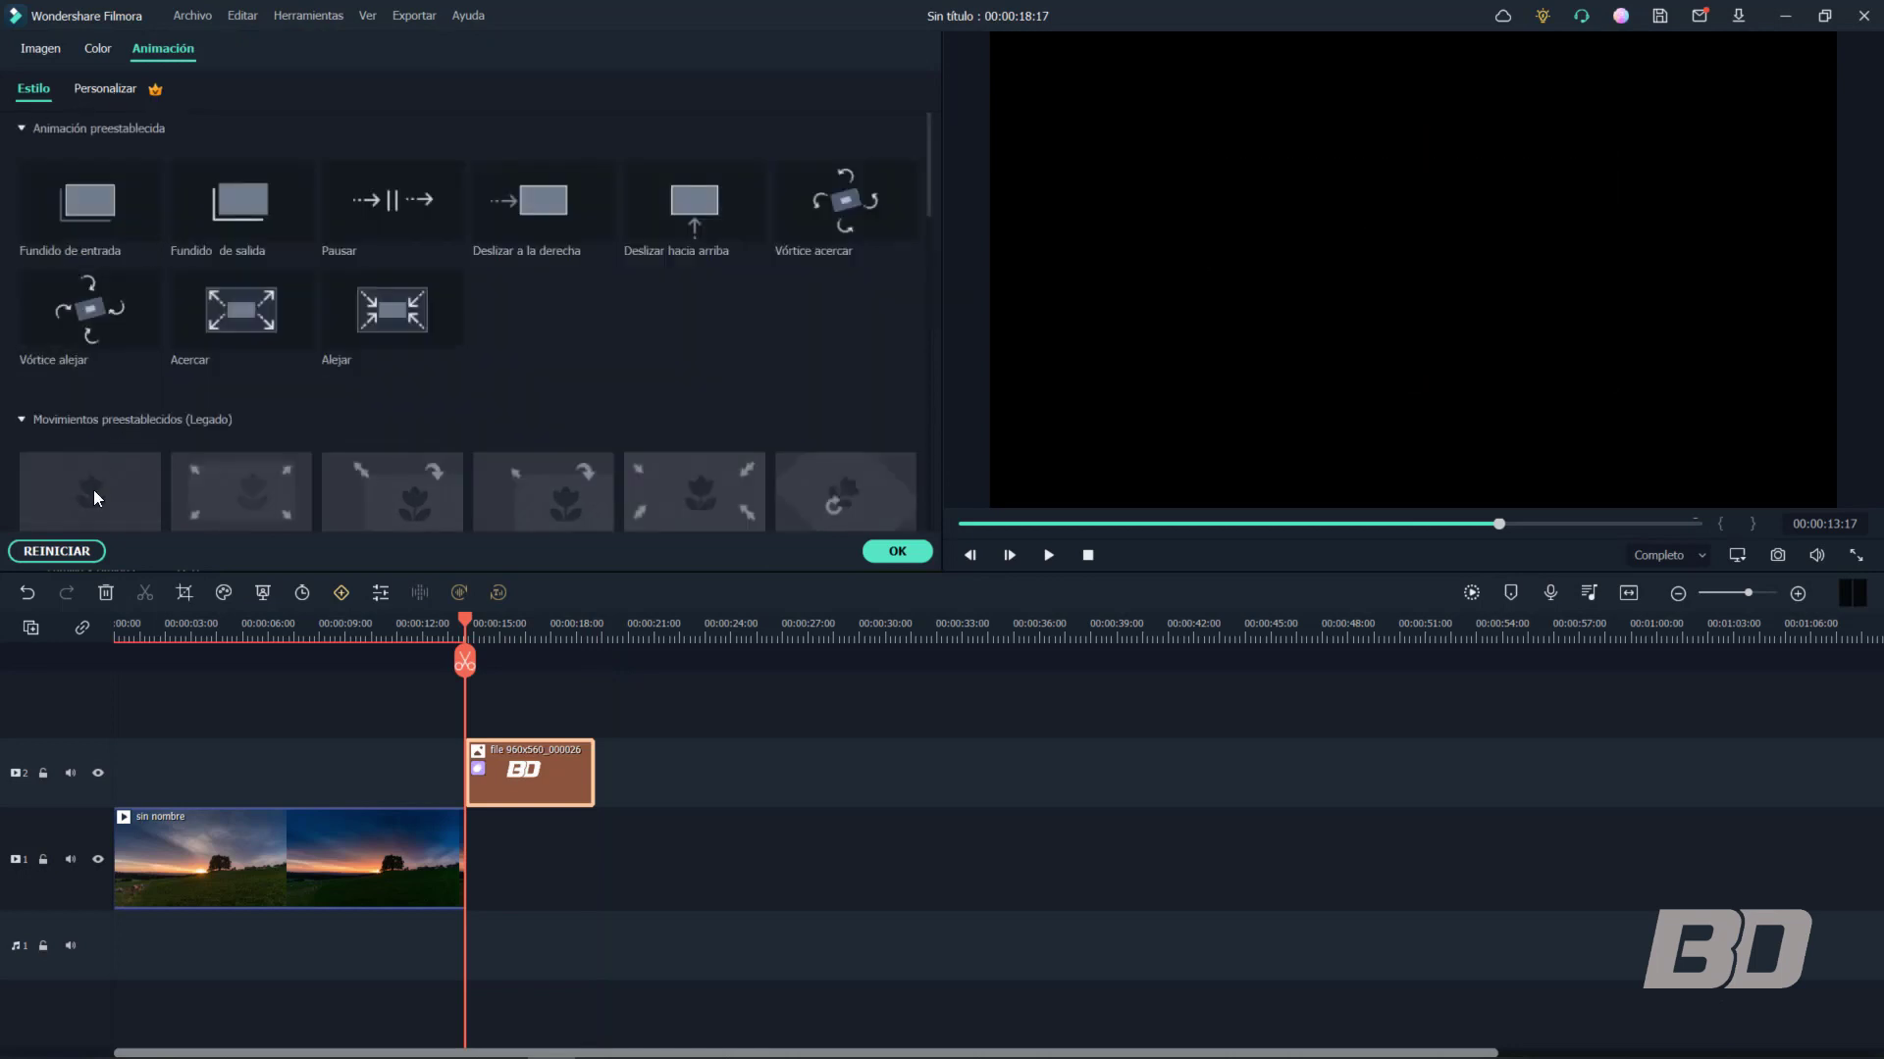
Create a custom animation keyframe at the logo clip's start by adjusting its scale to 50% in X and 64.58% in Y
click(109, 86)
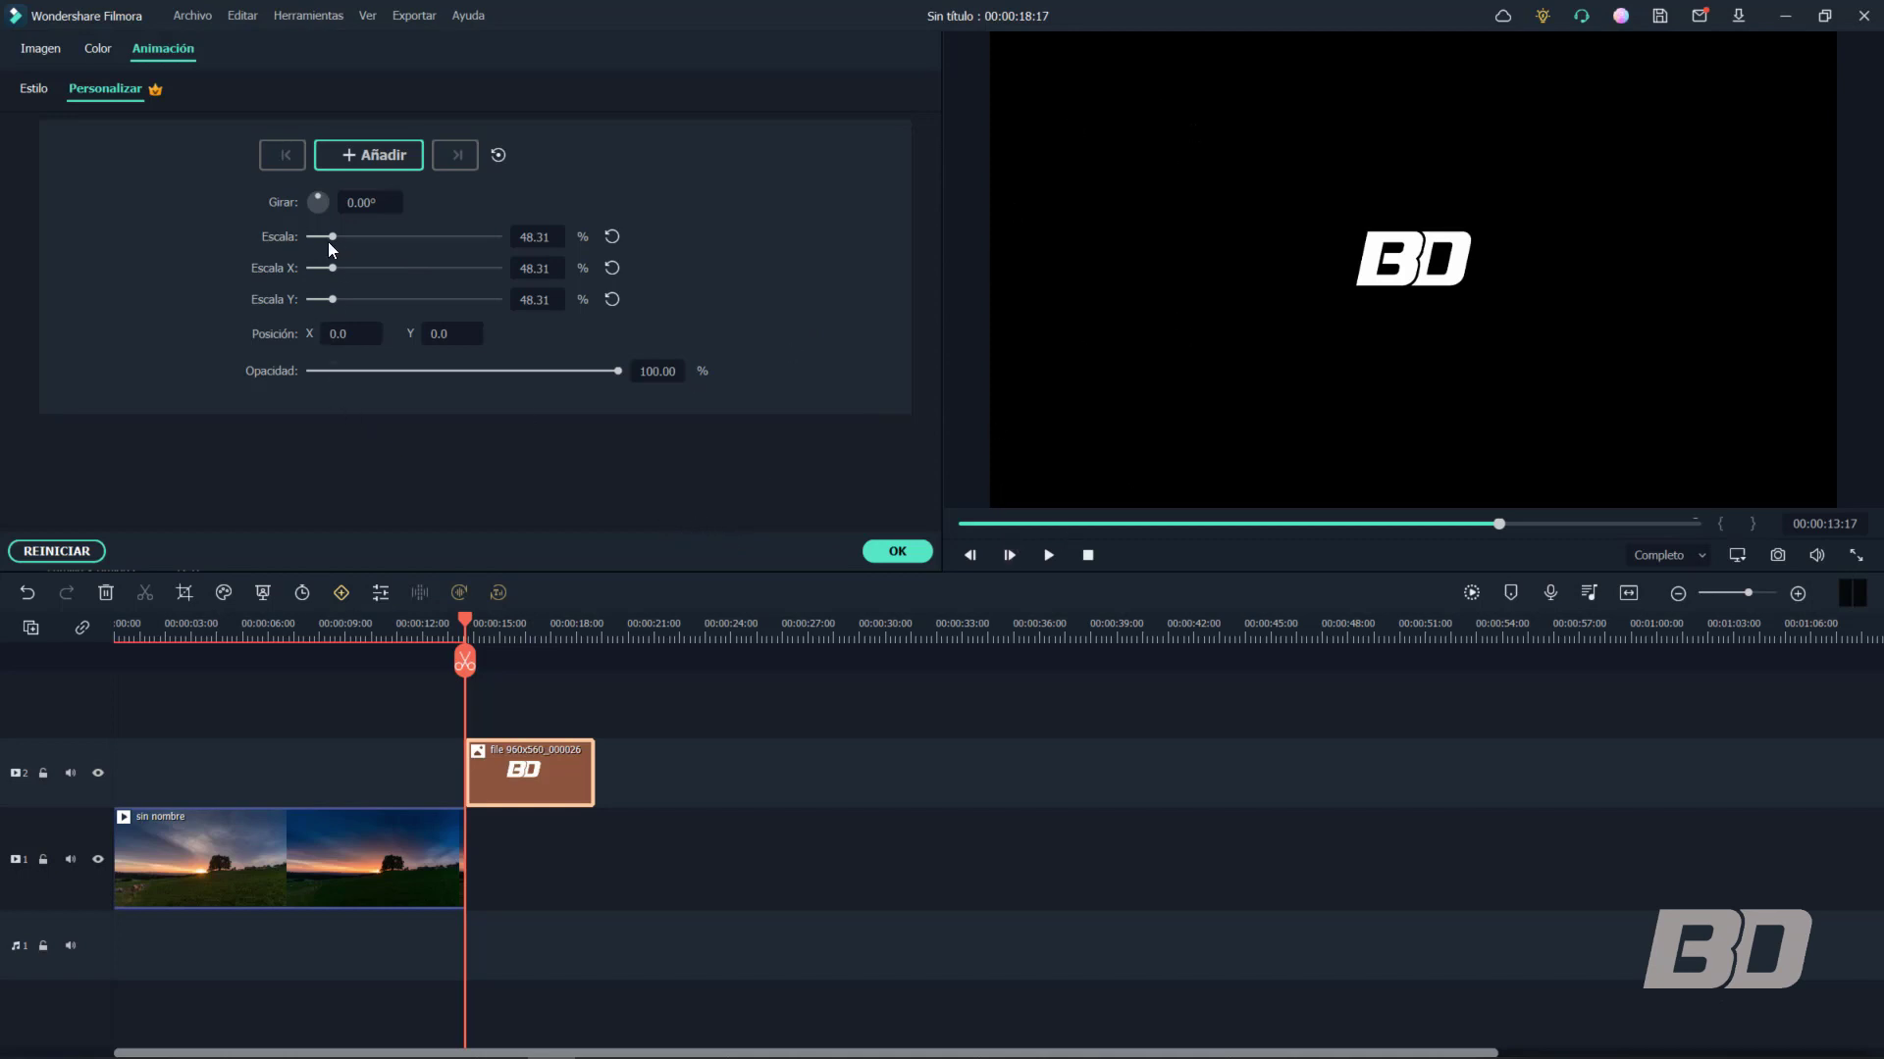
mouse_move(334, 235)
mouse_down()
mouse_move(424, 225)
mouse_move(304, 243)
mouse_move(354, 241)
mouse_move(343, 259)
mouse_move(387, 238)
mouse_move(304, 249)
mouse_move(330, 259)
mouse_up()
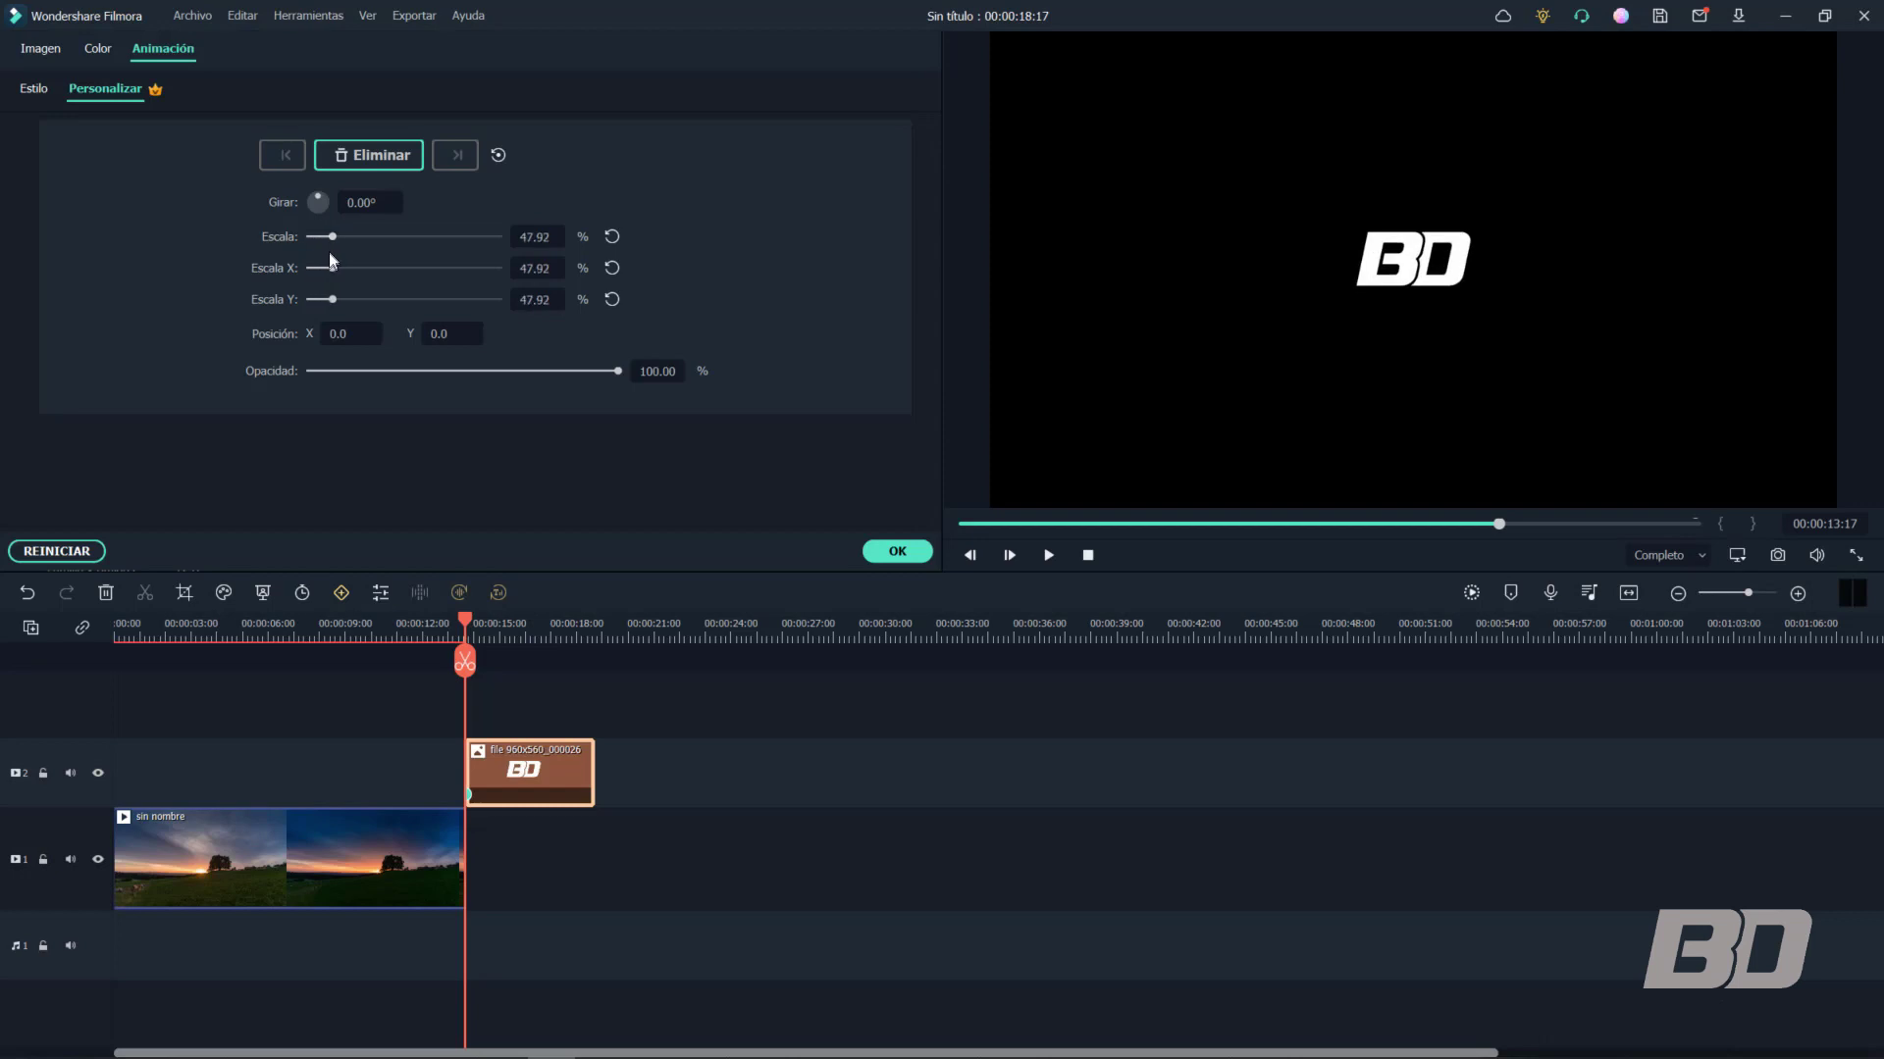
drag(333, 271, 345, 308)
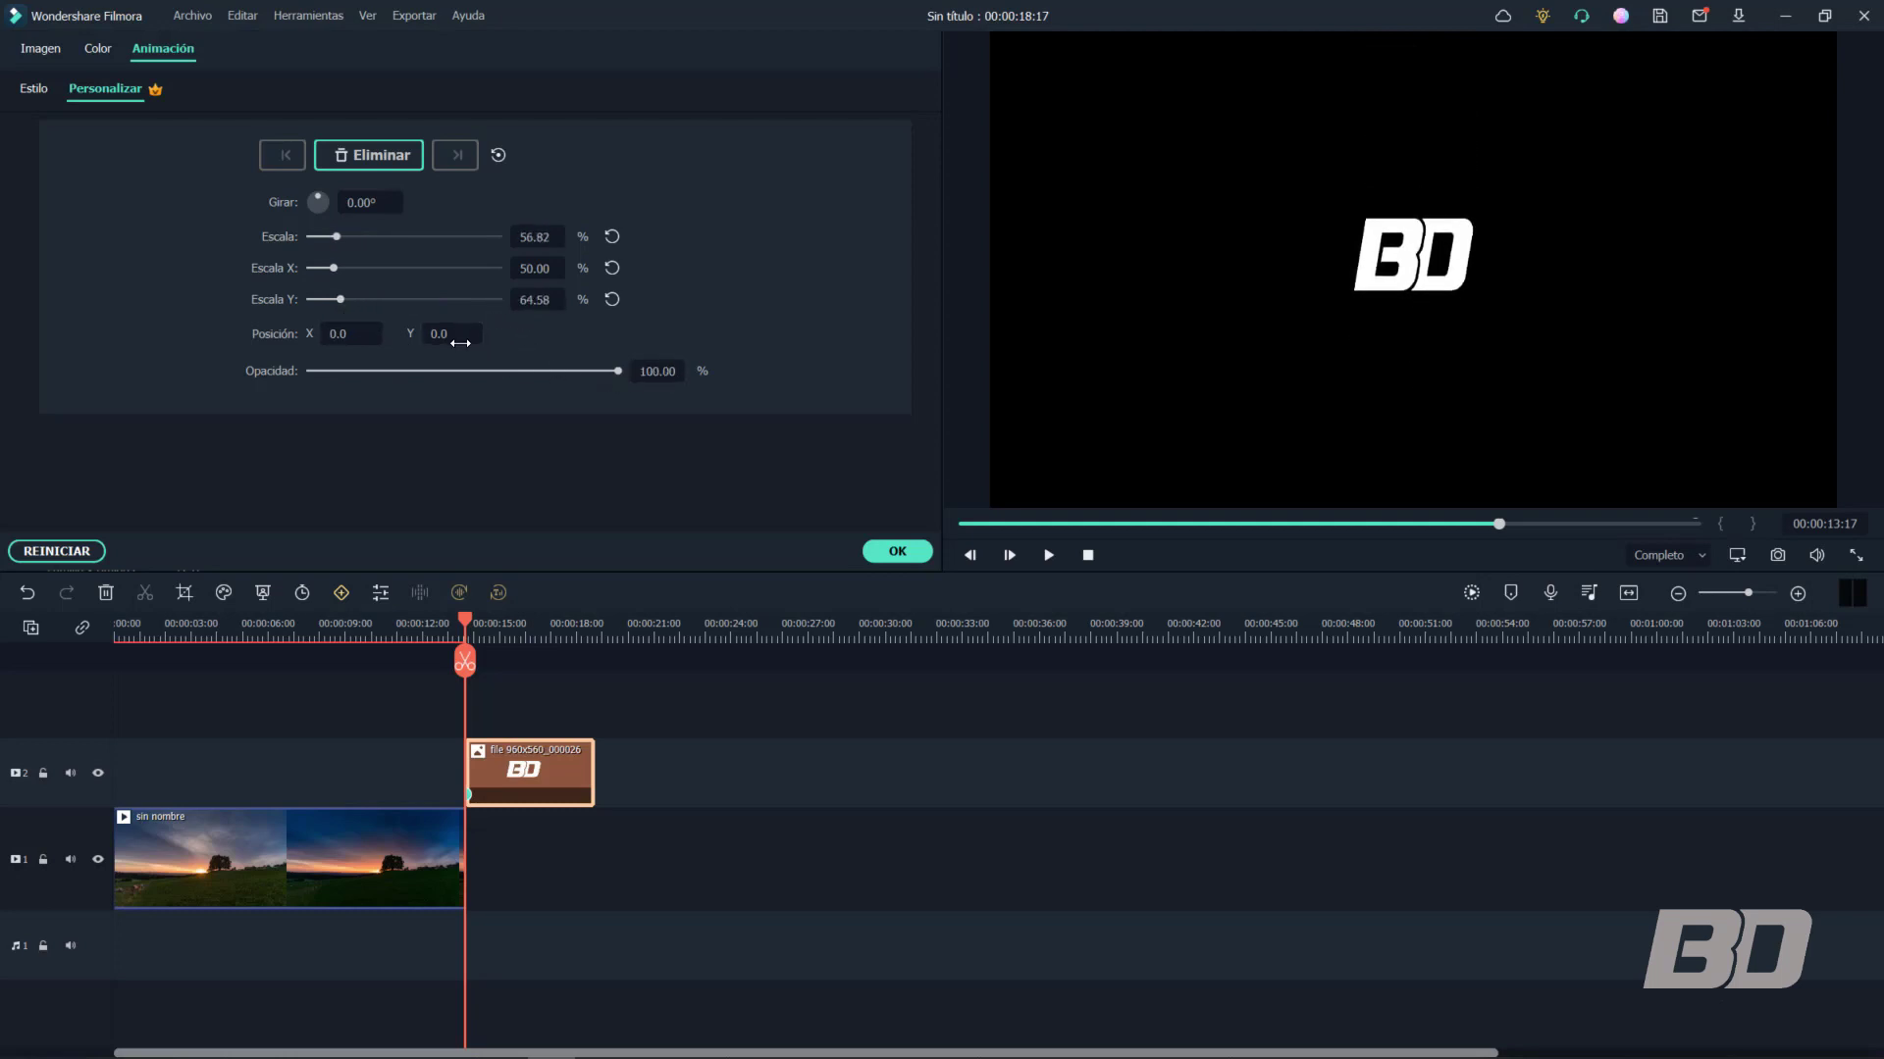
Reset the starting keyframe's scale and set it to a uniform 50%
click(610, 237)
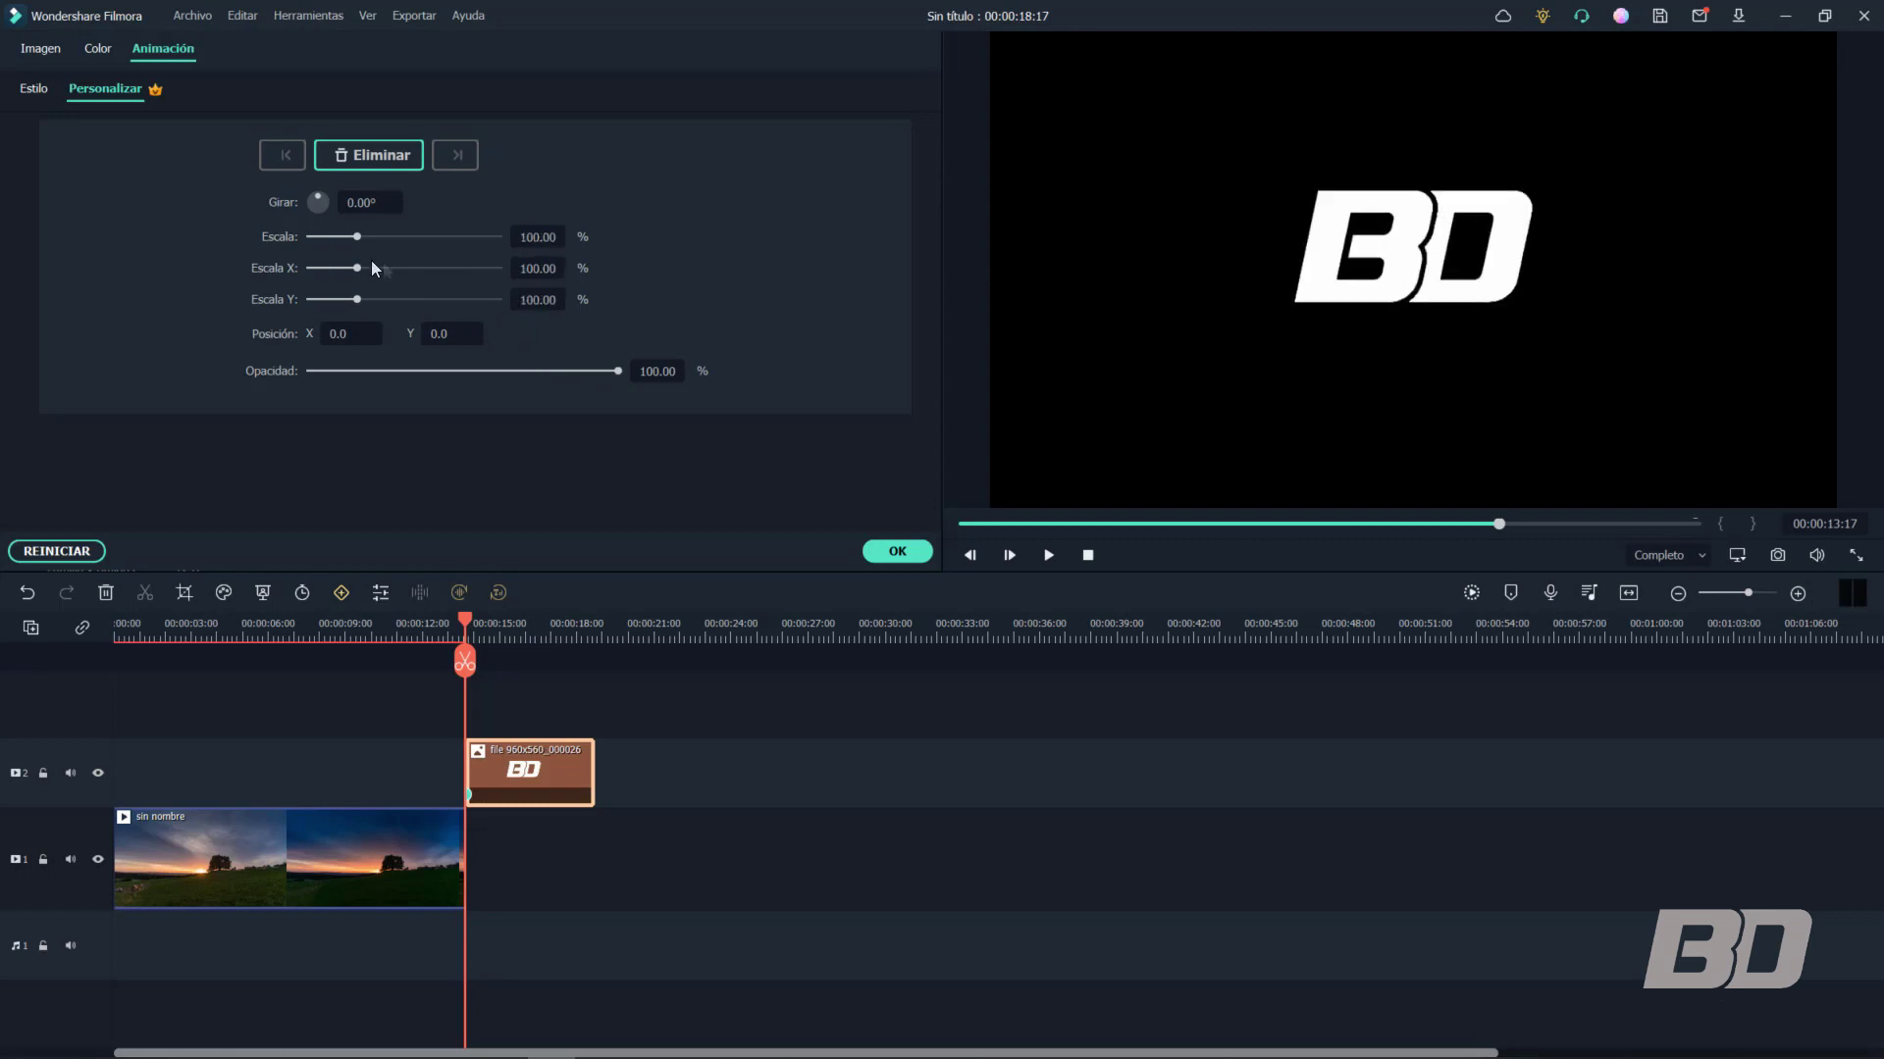
drag(357, 238, 339, 243)
click(527, 237)
text(50)
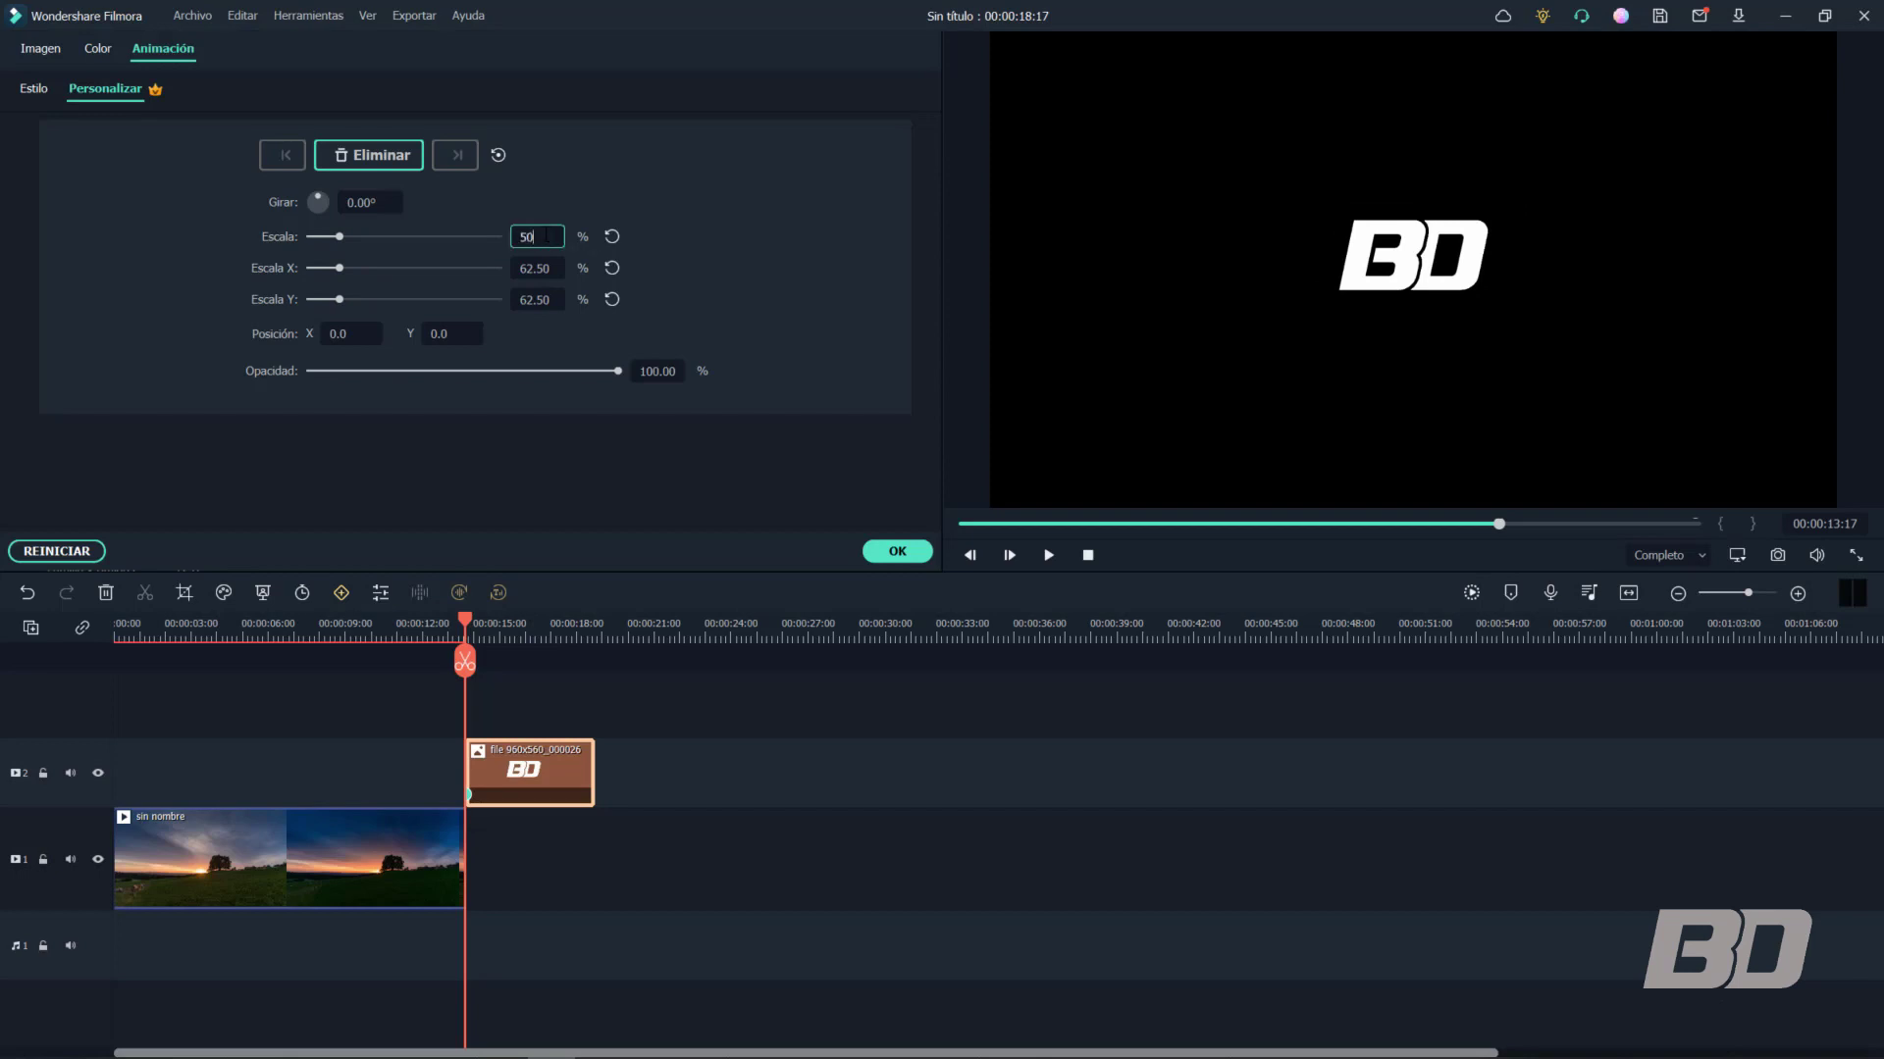
key(Return)
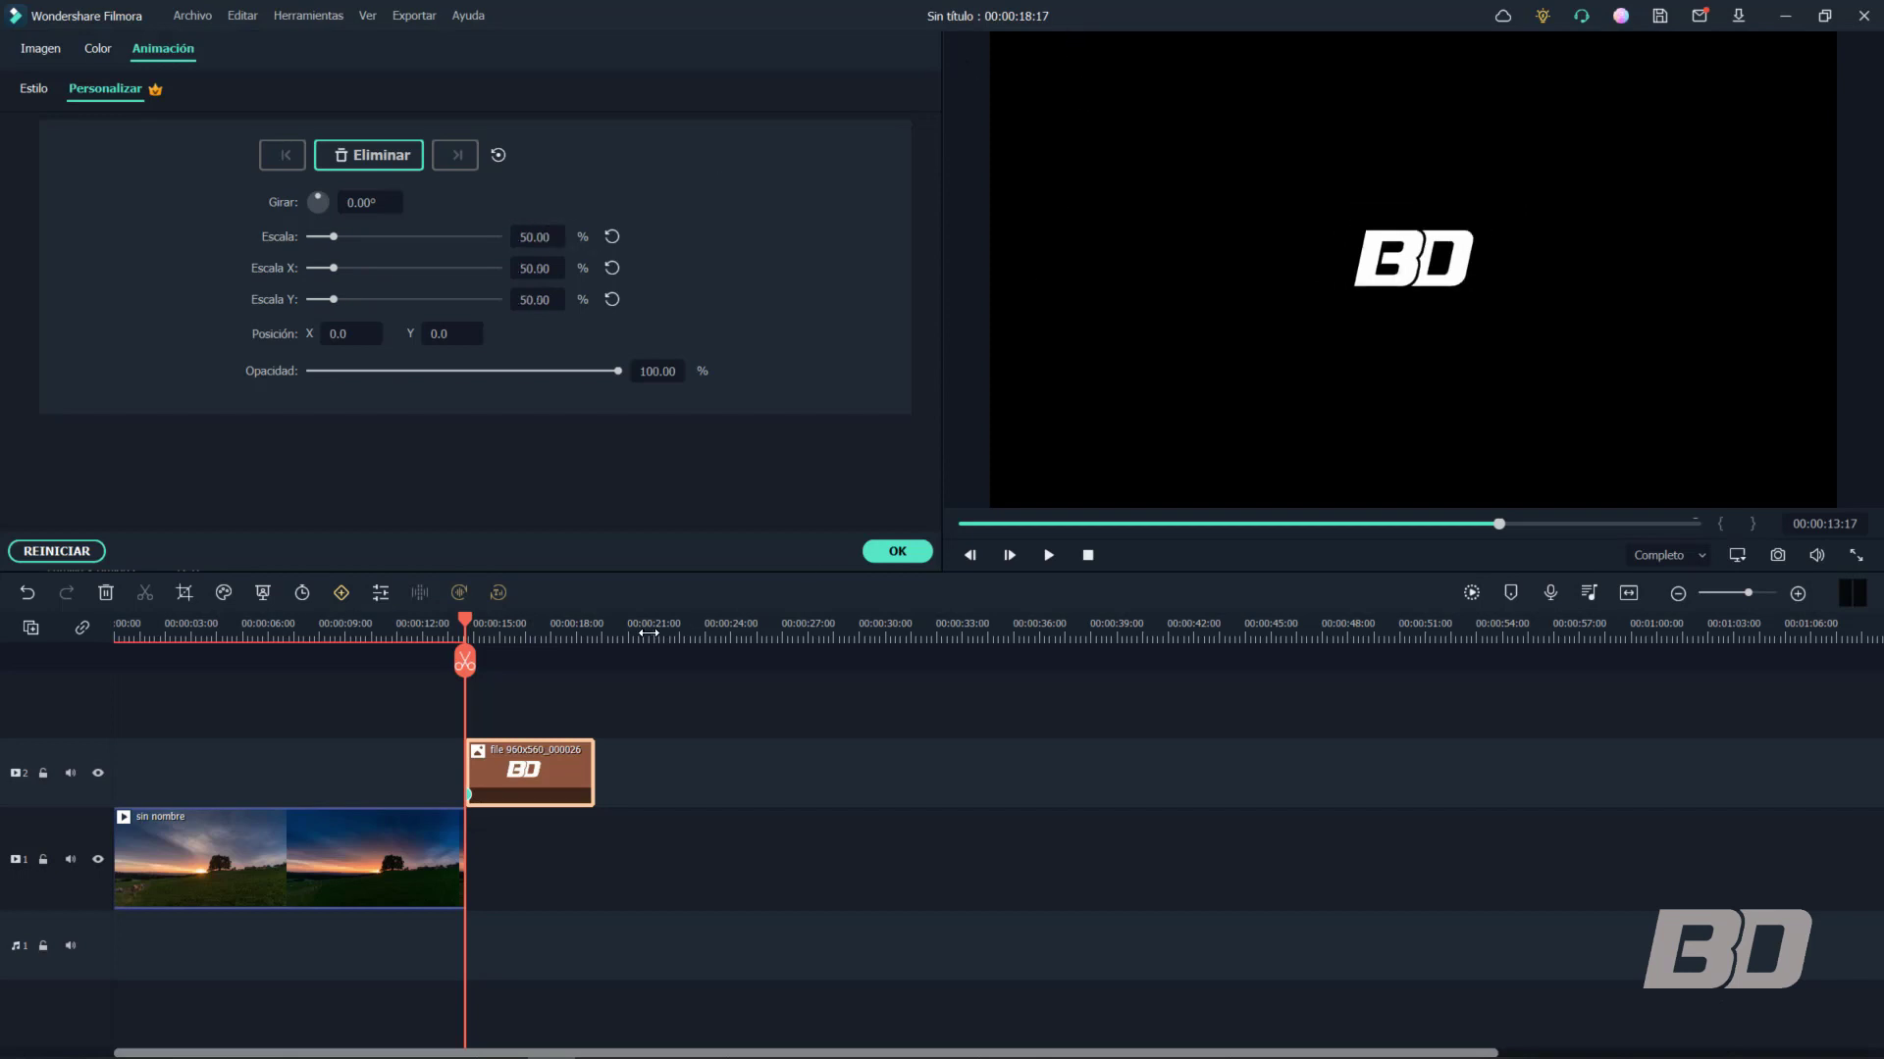
Add a keyframe at 00:00:16:00 with the logo enlarged to 129.17% scale and play back the zoom
click(510, 637)
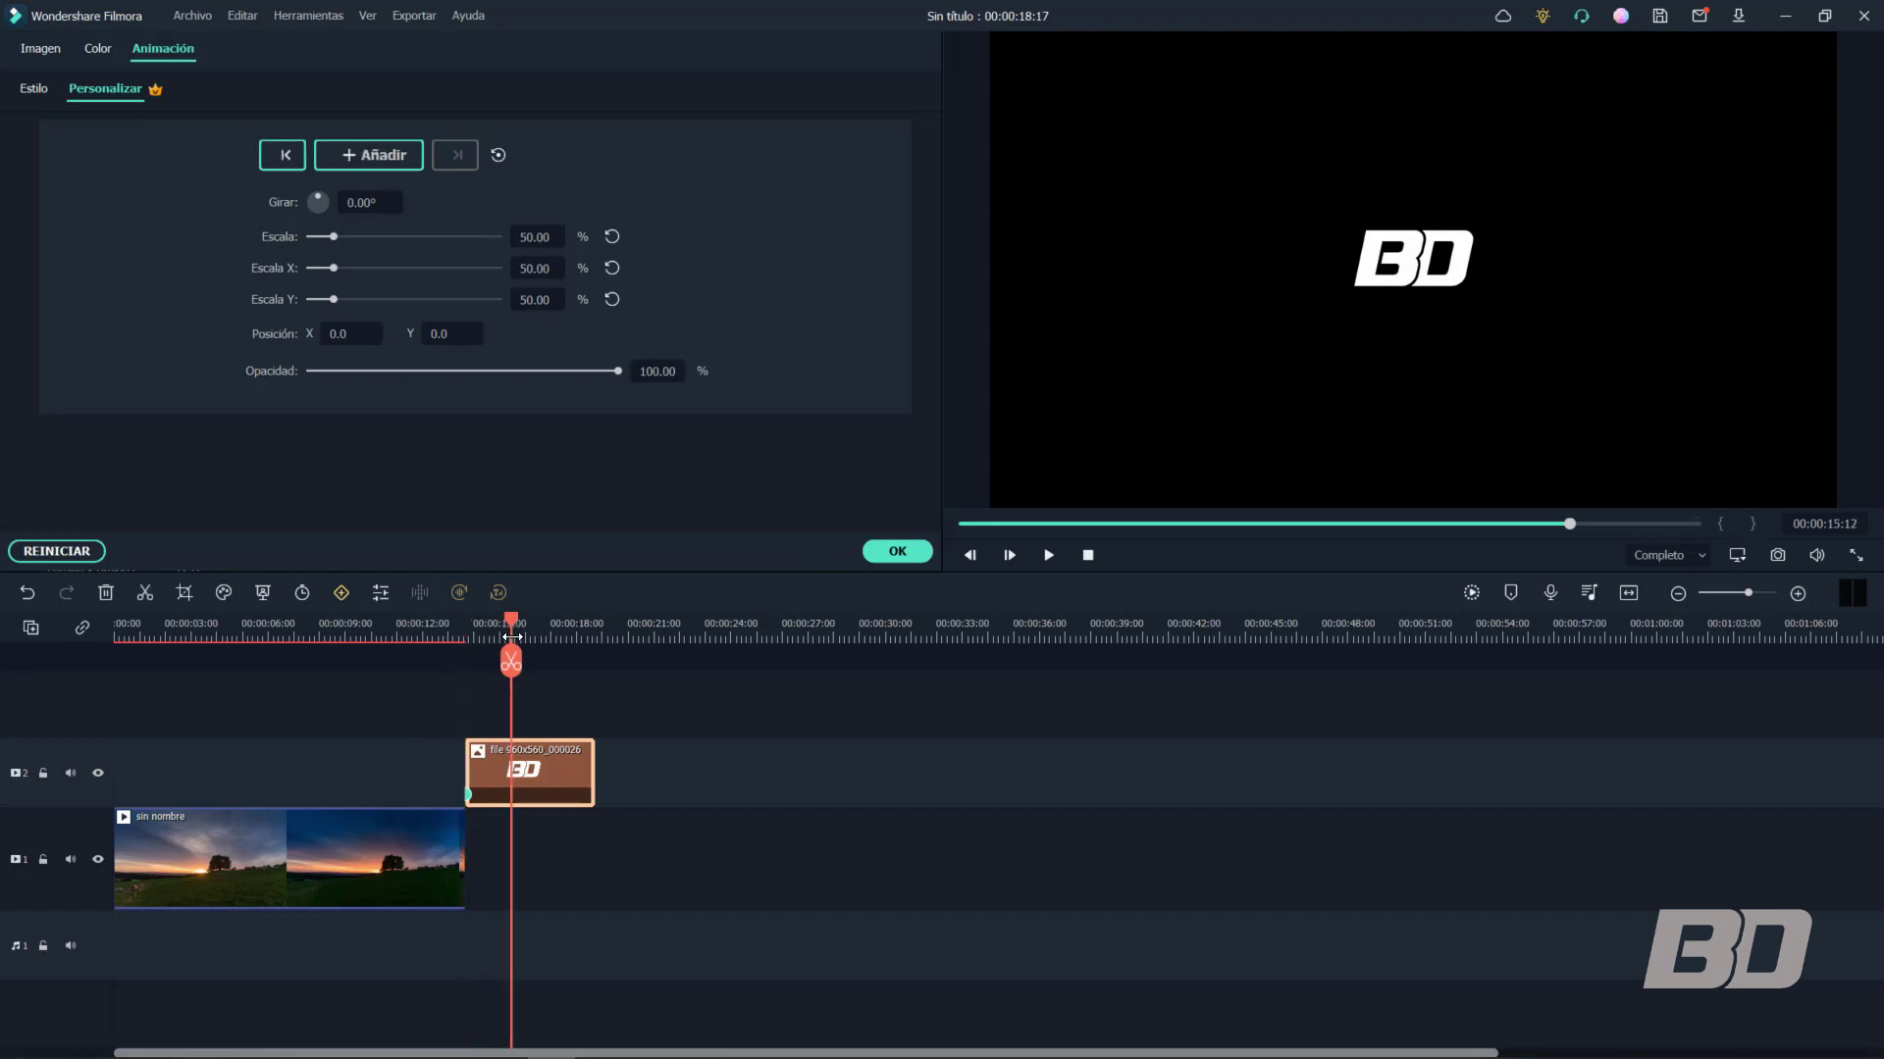
drag(512, 624, 526, 621)
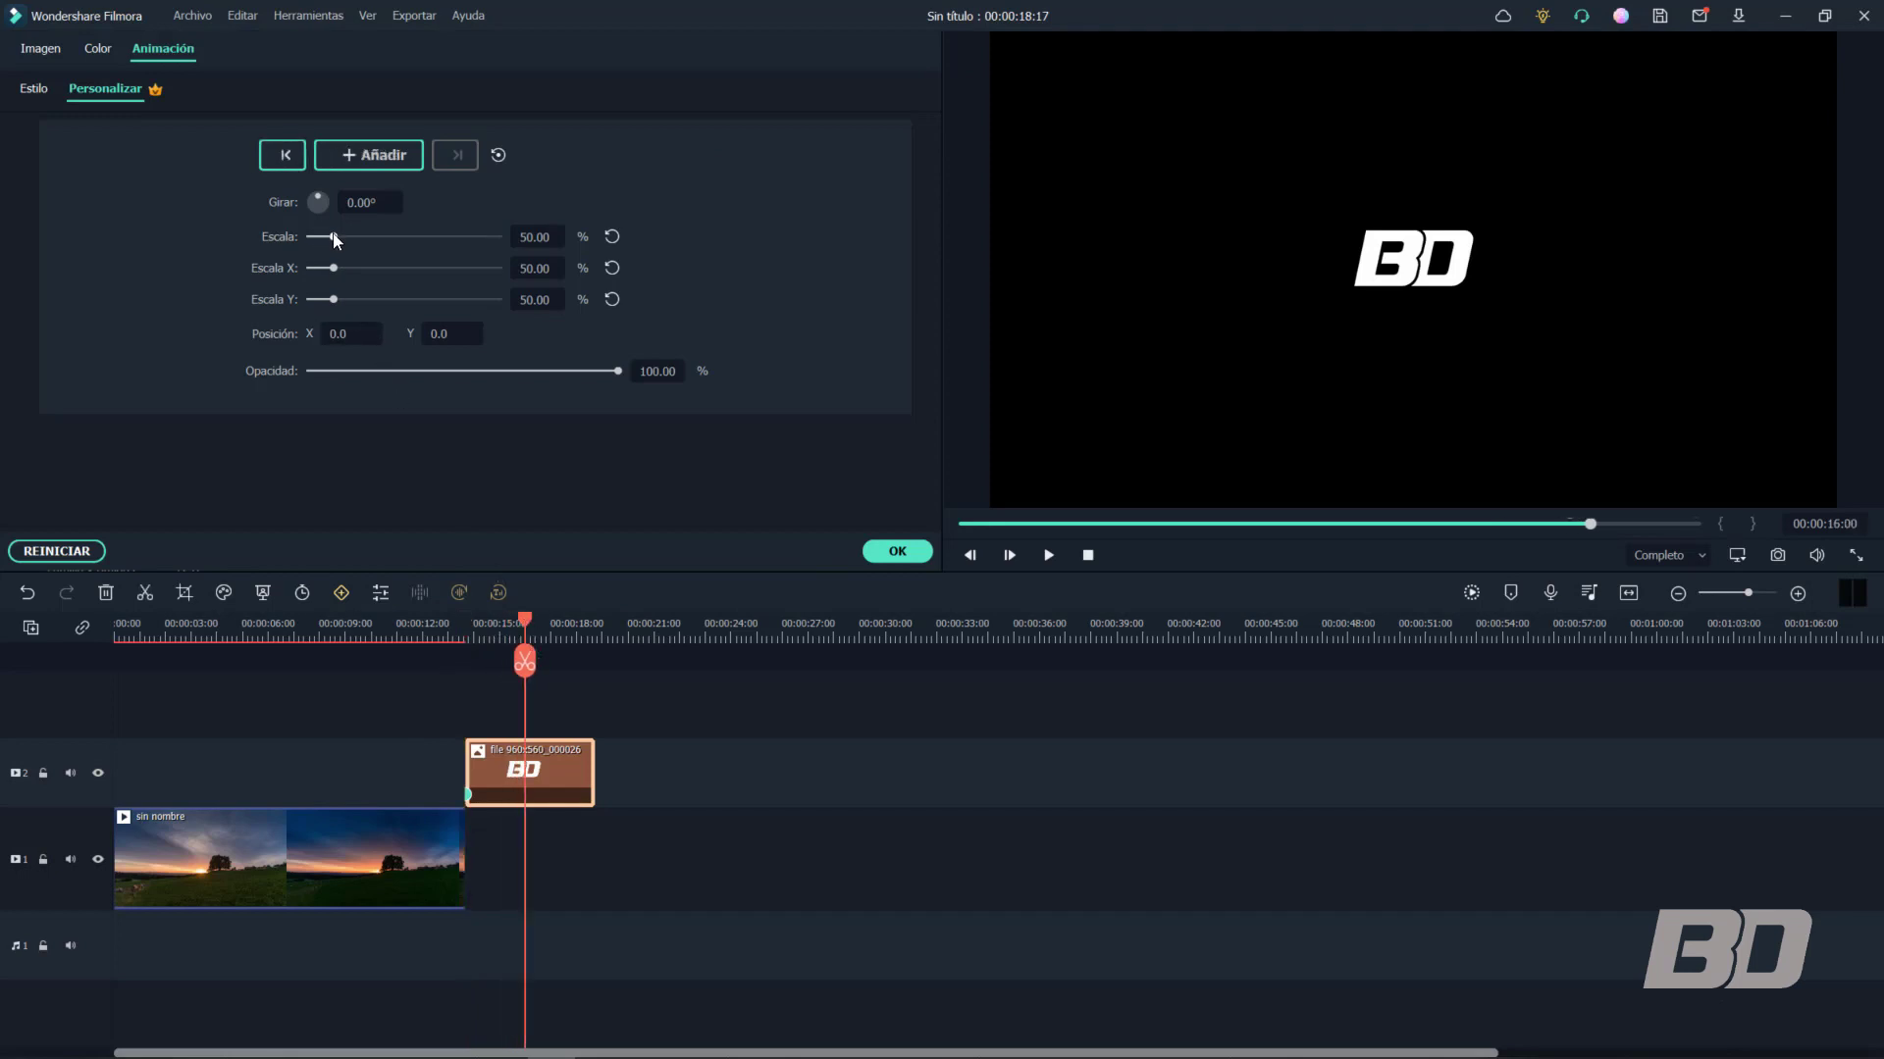
drag(333, 237, 371, 238)
click(472, 626)
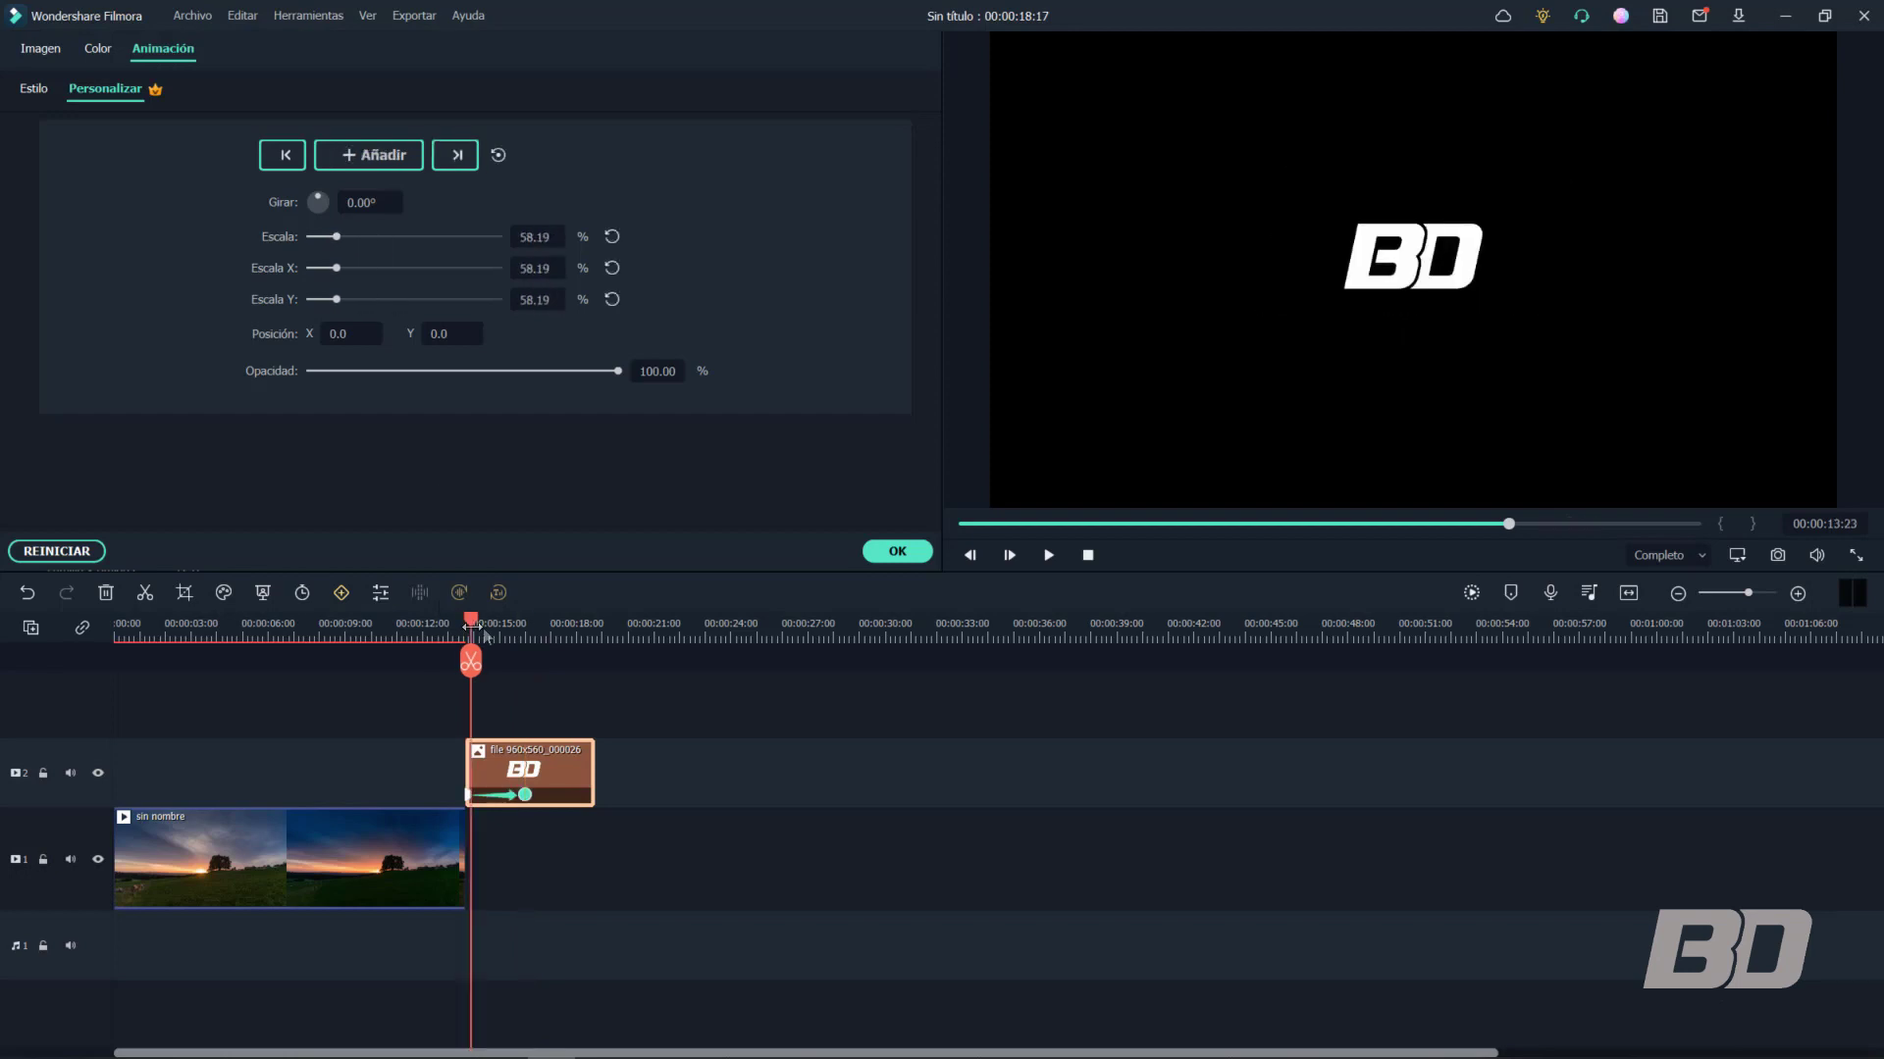
click(1038, 555)
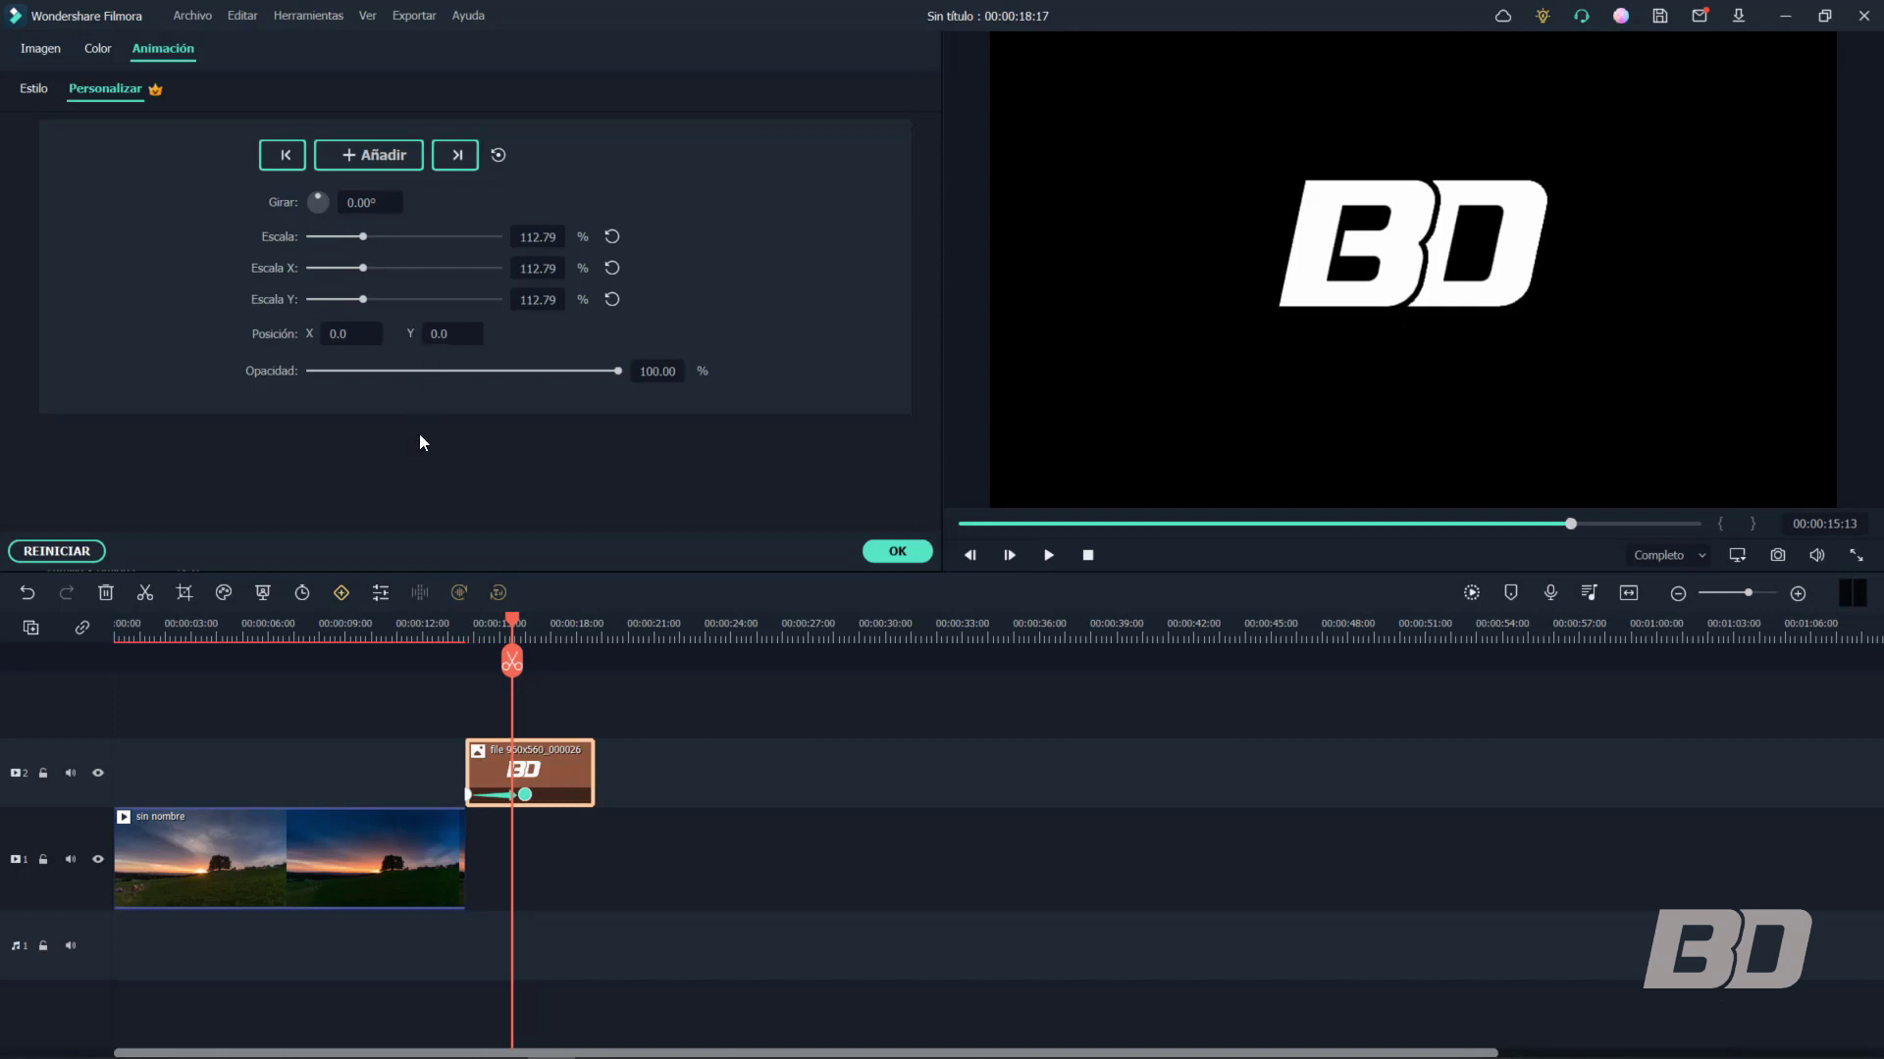
Delete both custom animation keyframes from the logo clip
right_click(525, 796)
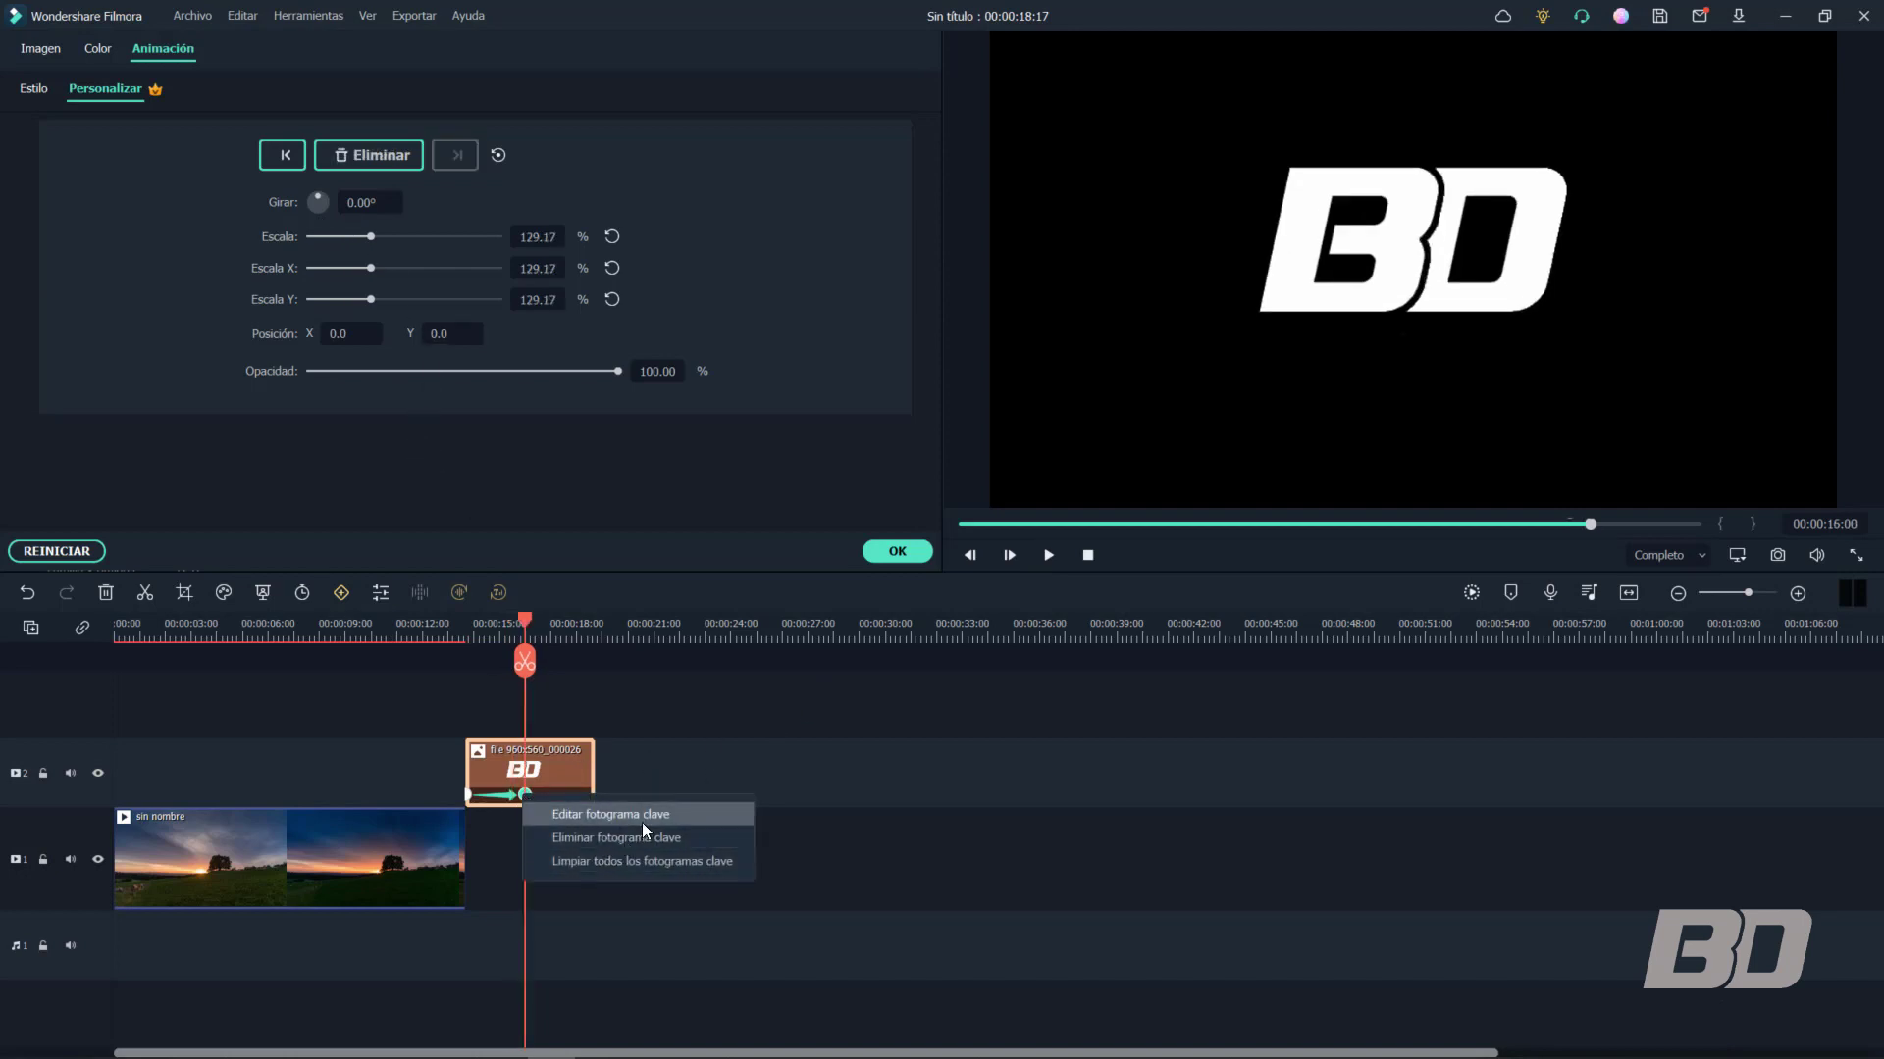
click(618, 839)
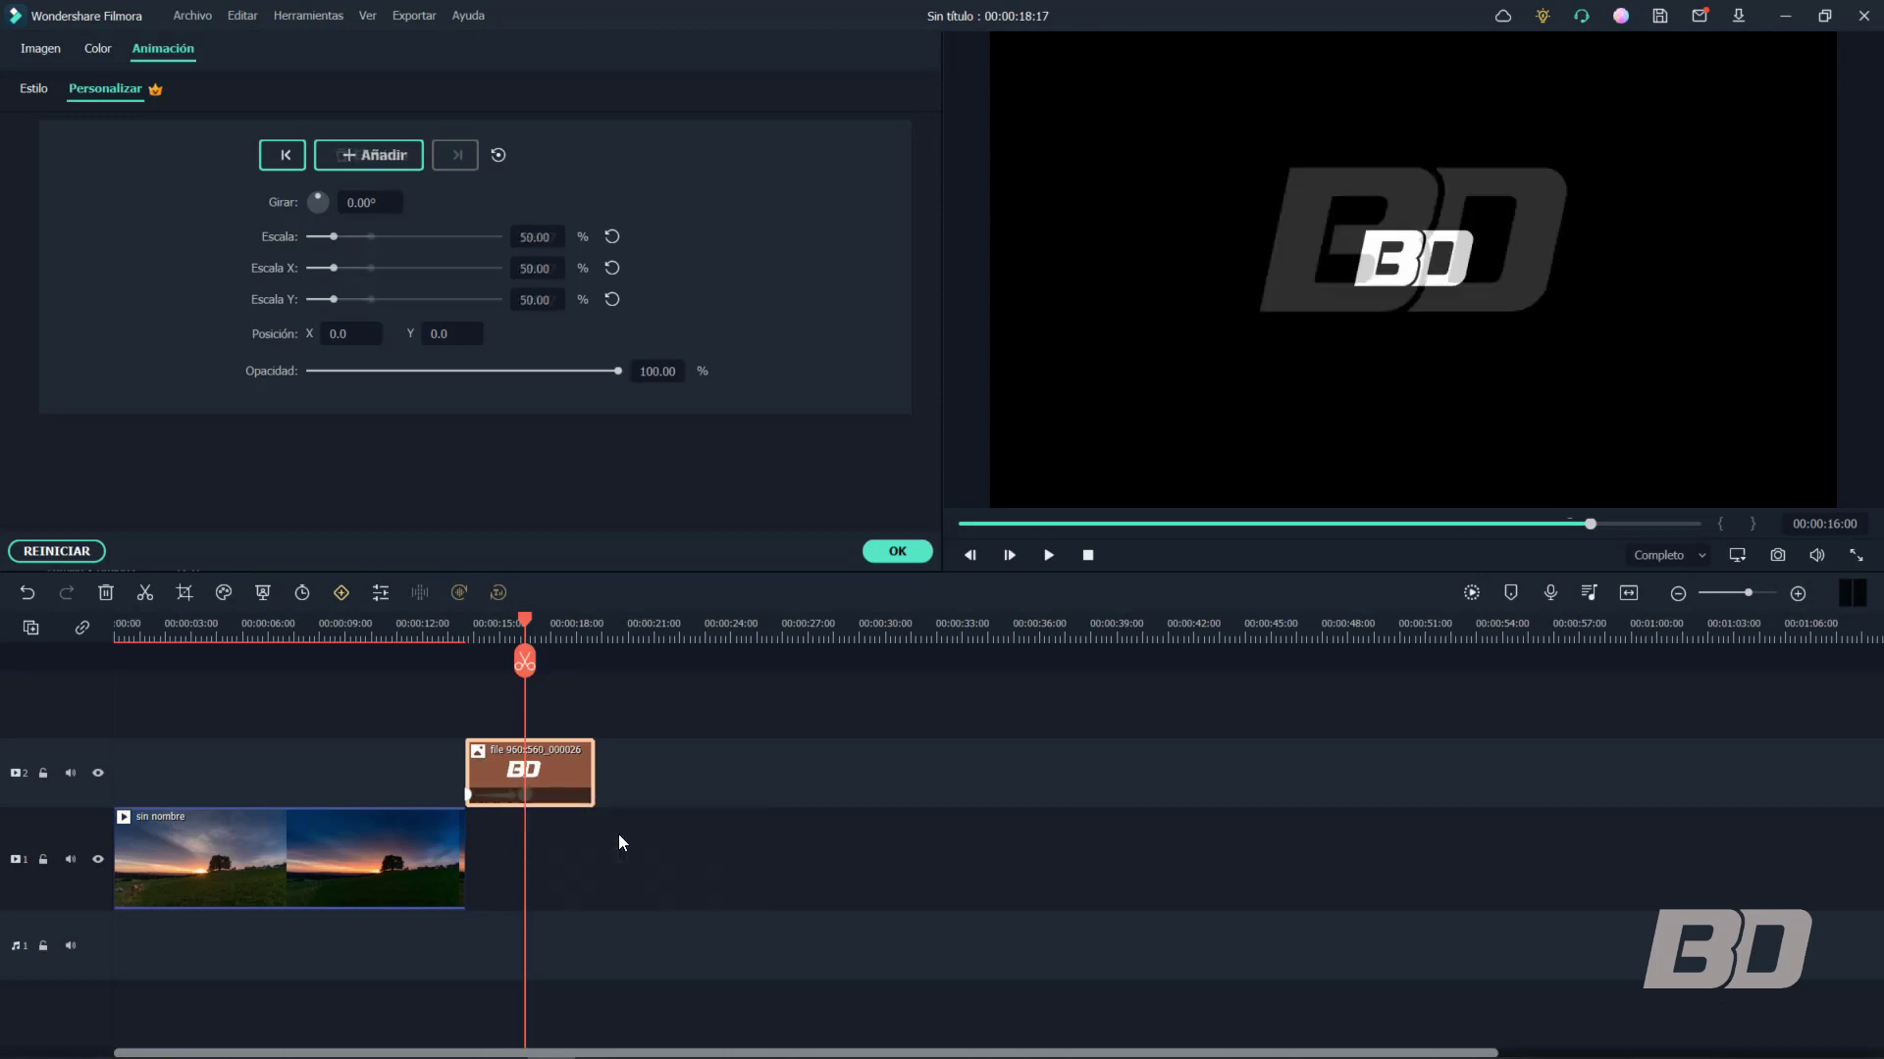
click(467, 796)
right_click(467, 798)
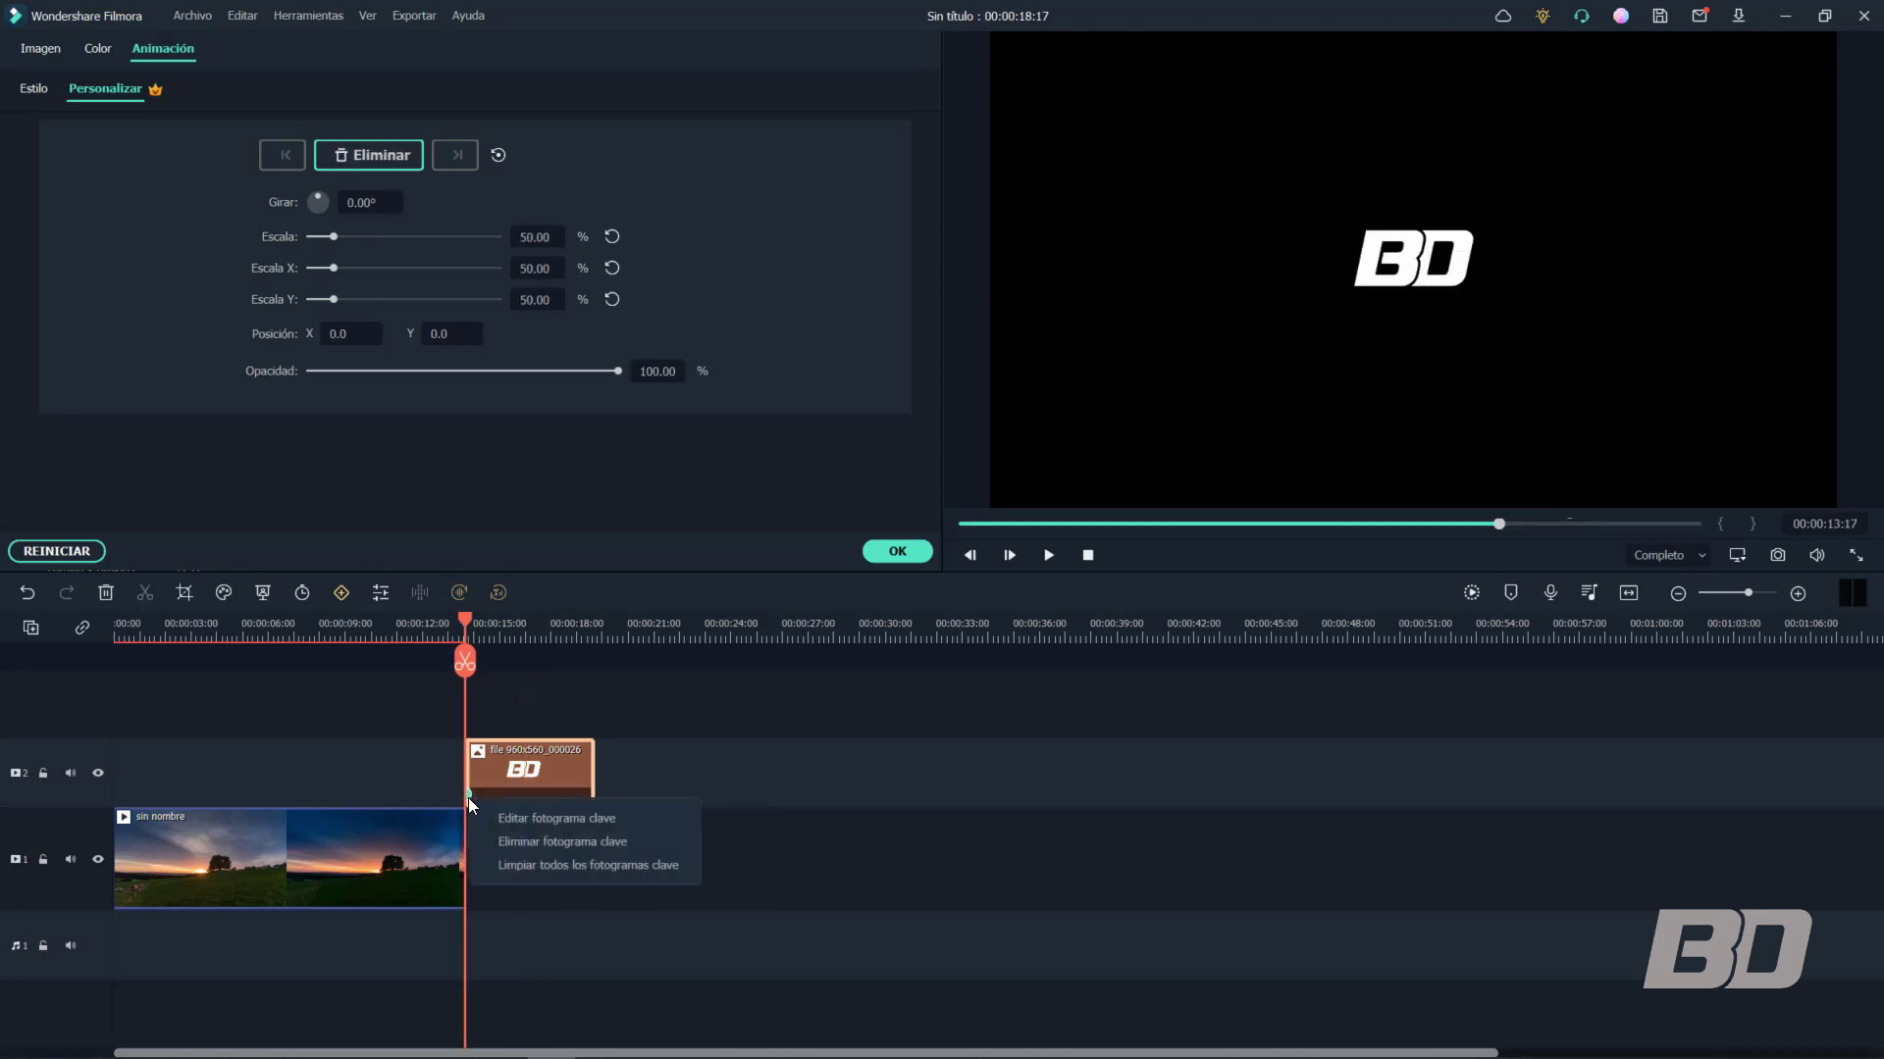
click(579, 837)
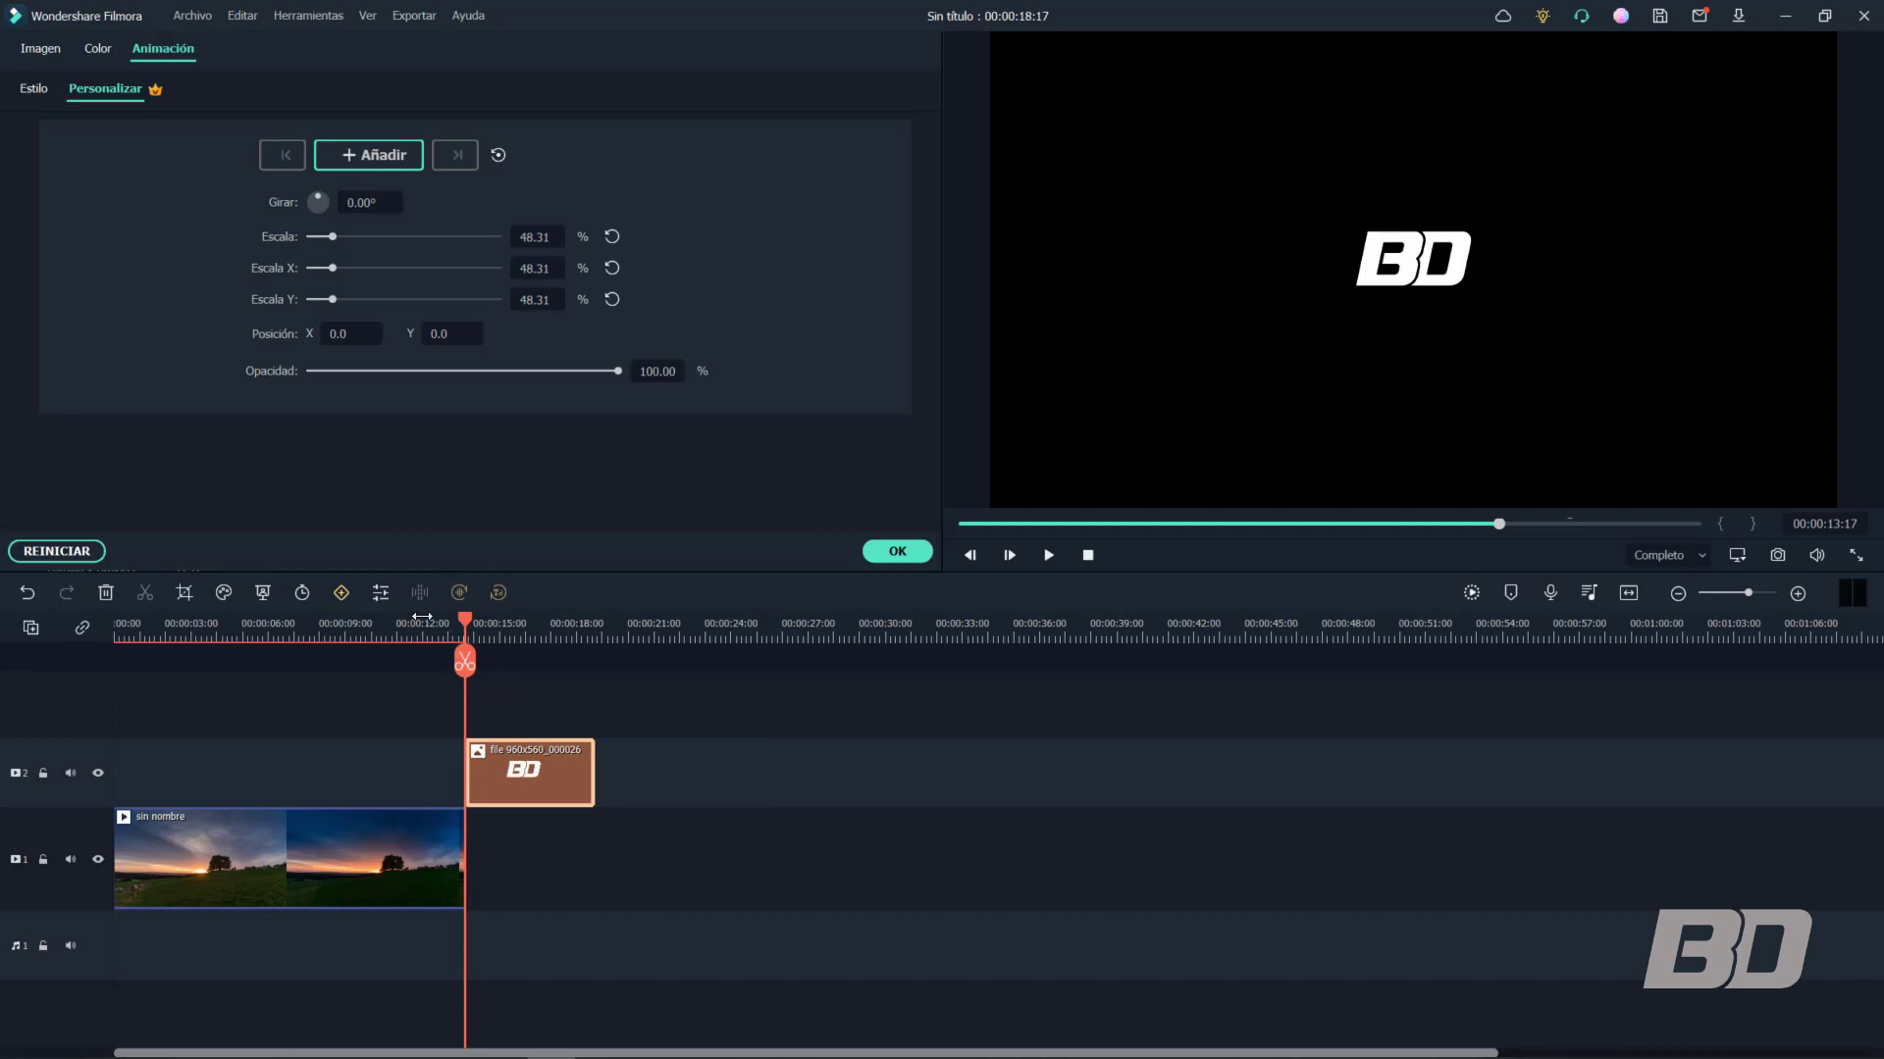
Move the logo clip to the start of track 2 and extend it to the full length of the sunset video
click(214, 627)
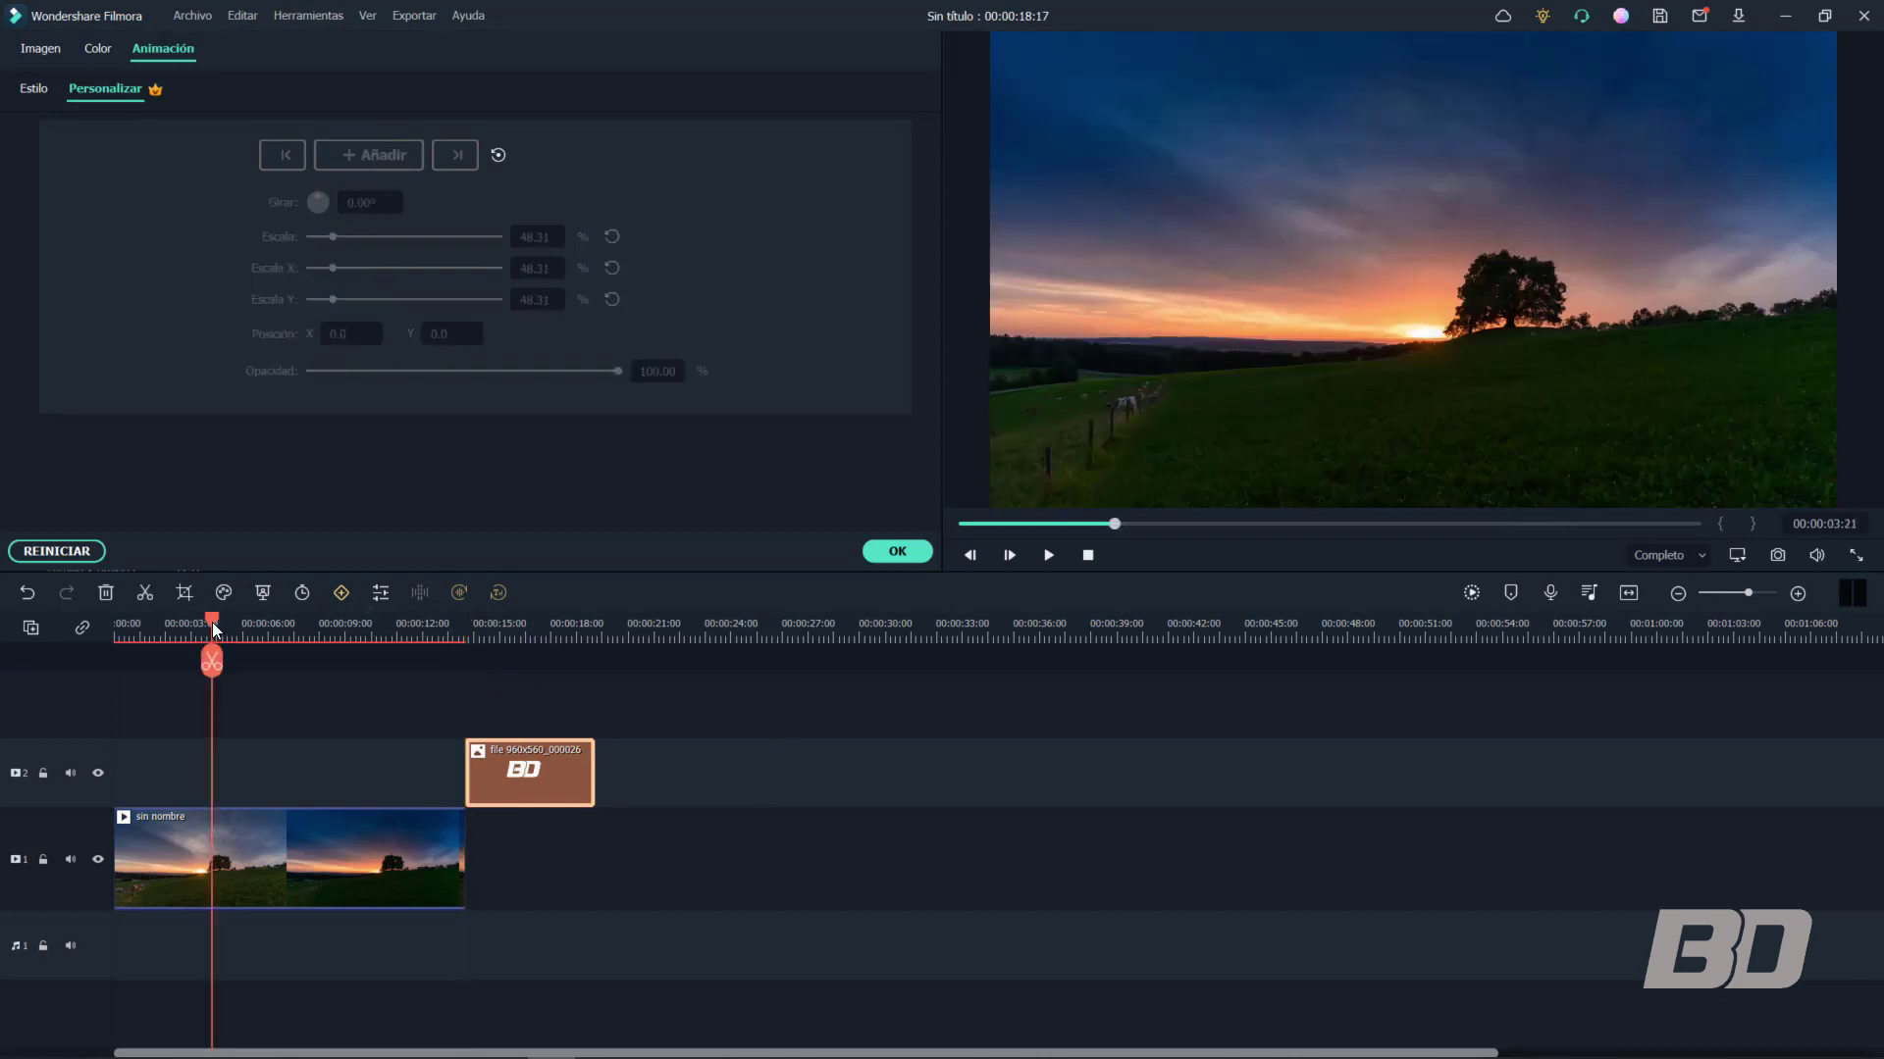
drag(539, 777, 263, 782)
drag(212, 625, 63, 632)
drag(251, 769, 152, 768)
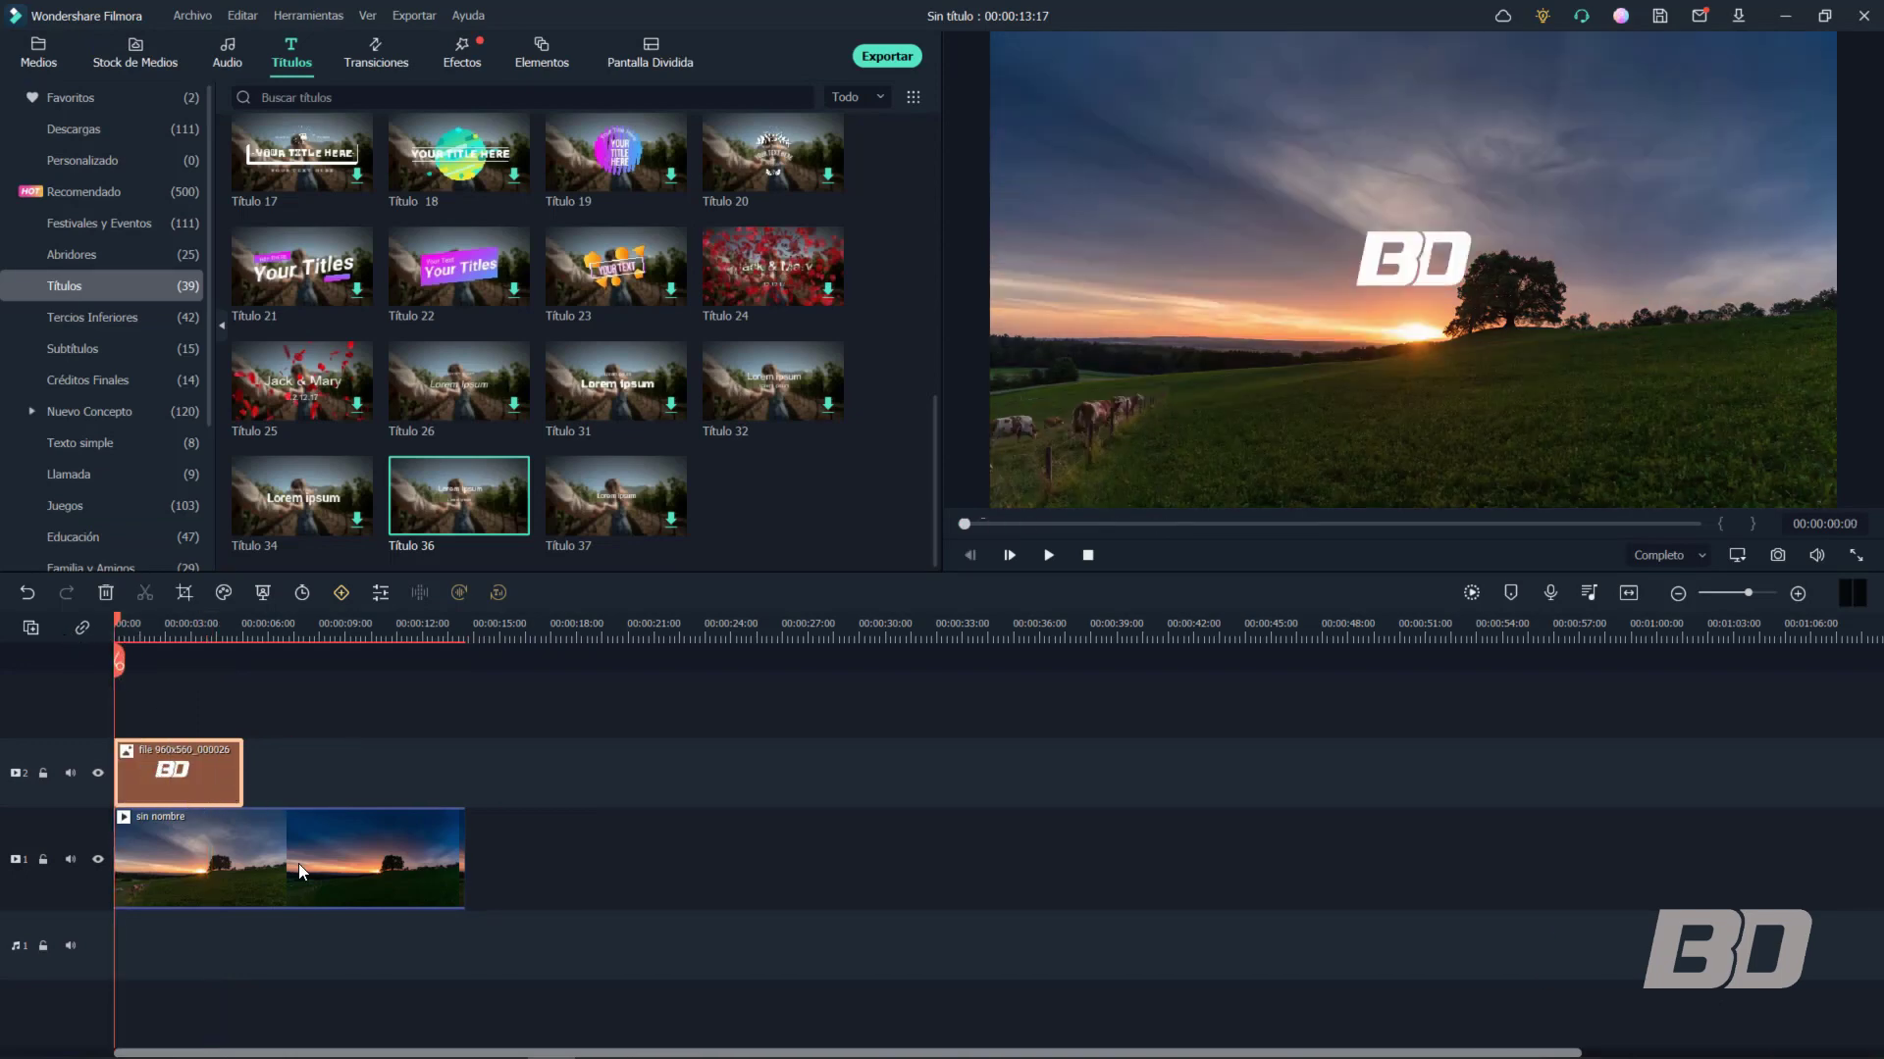
click(1045, 555)
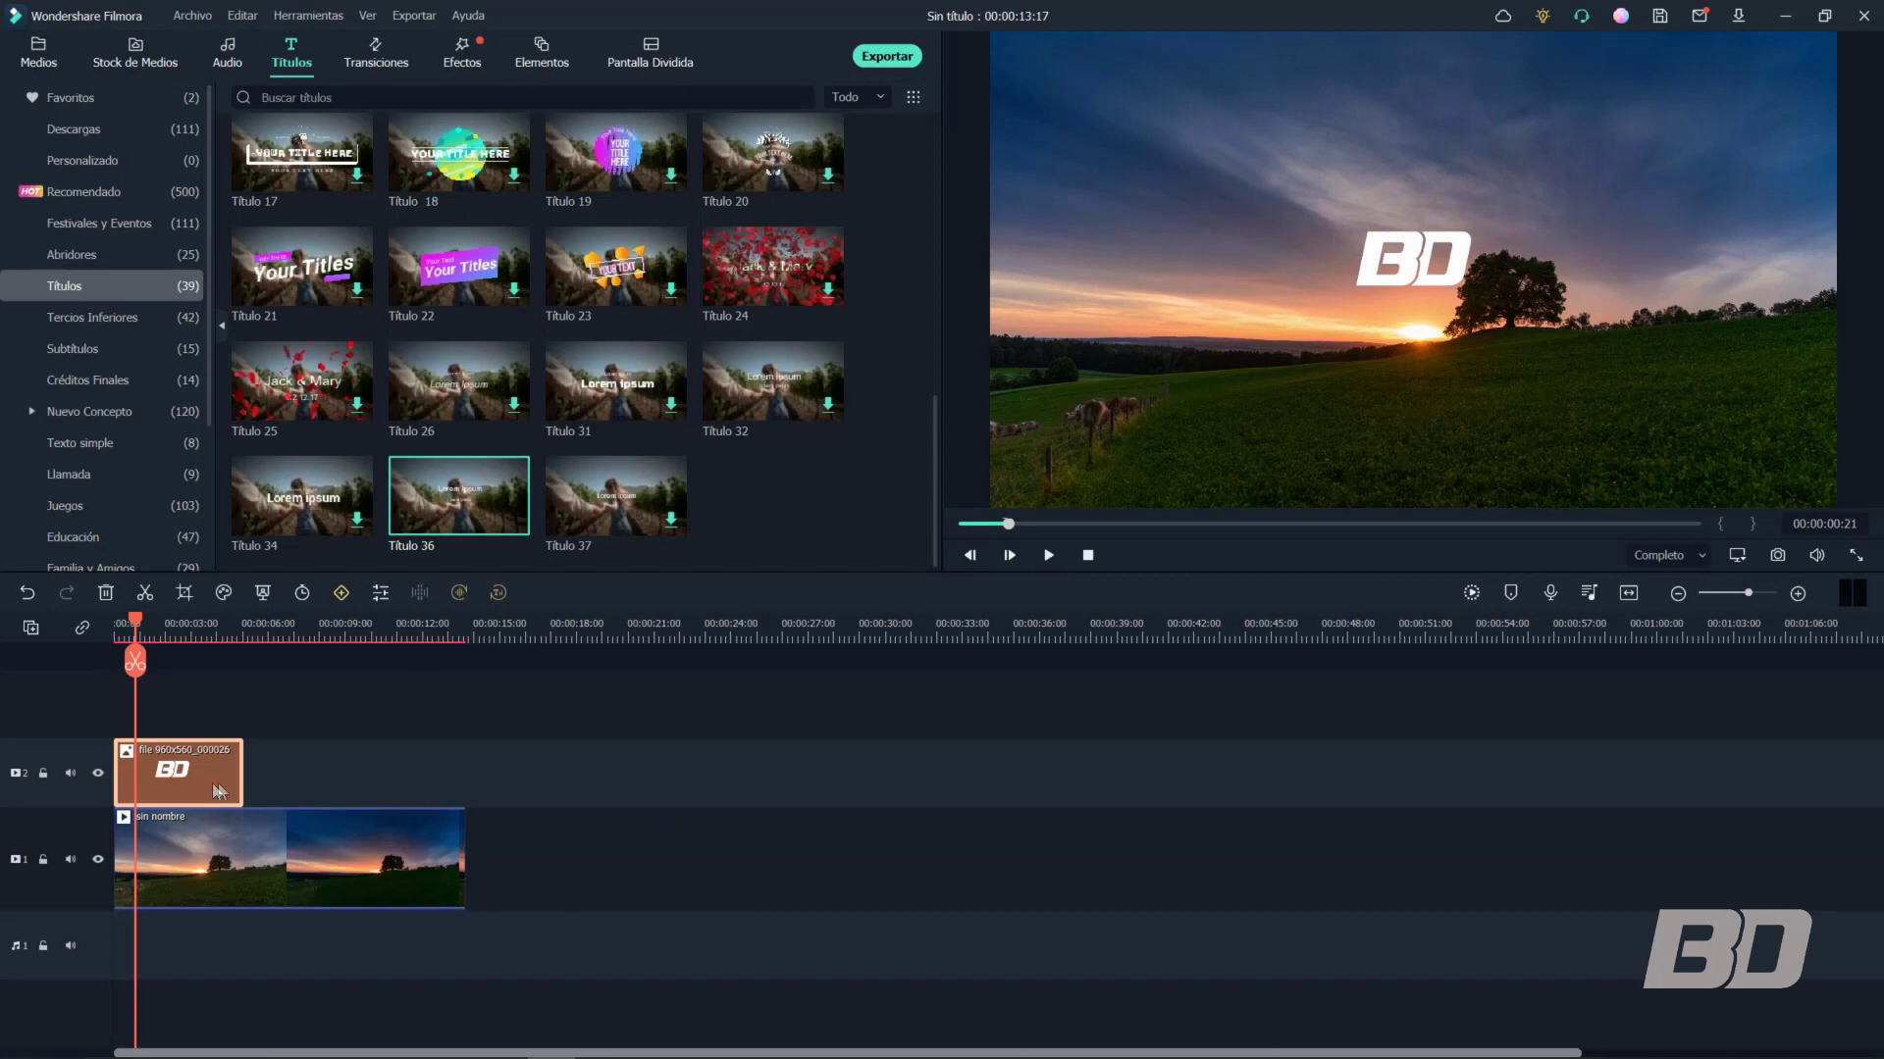
drag(241, 784, 465, 773)
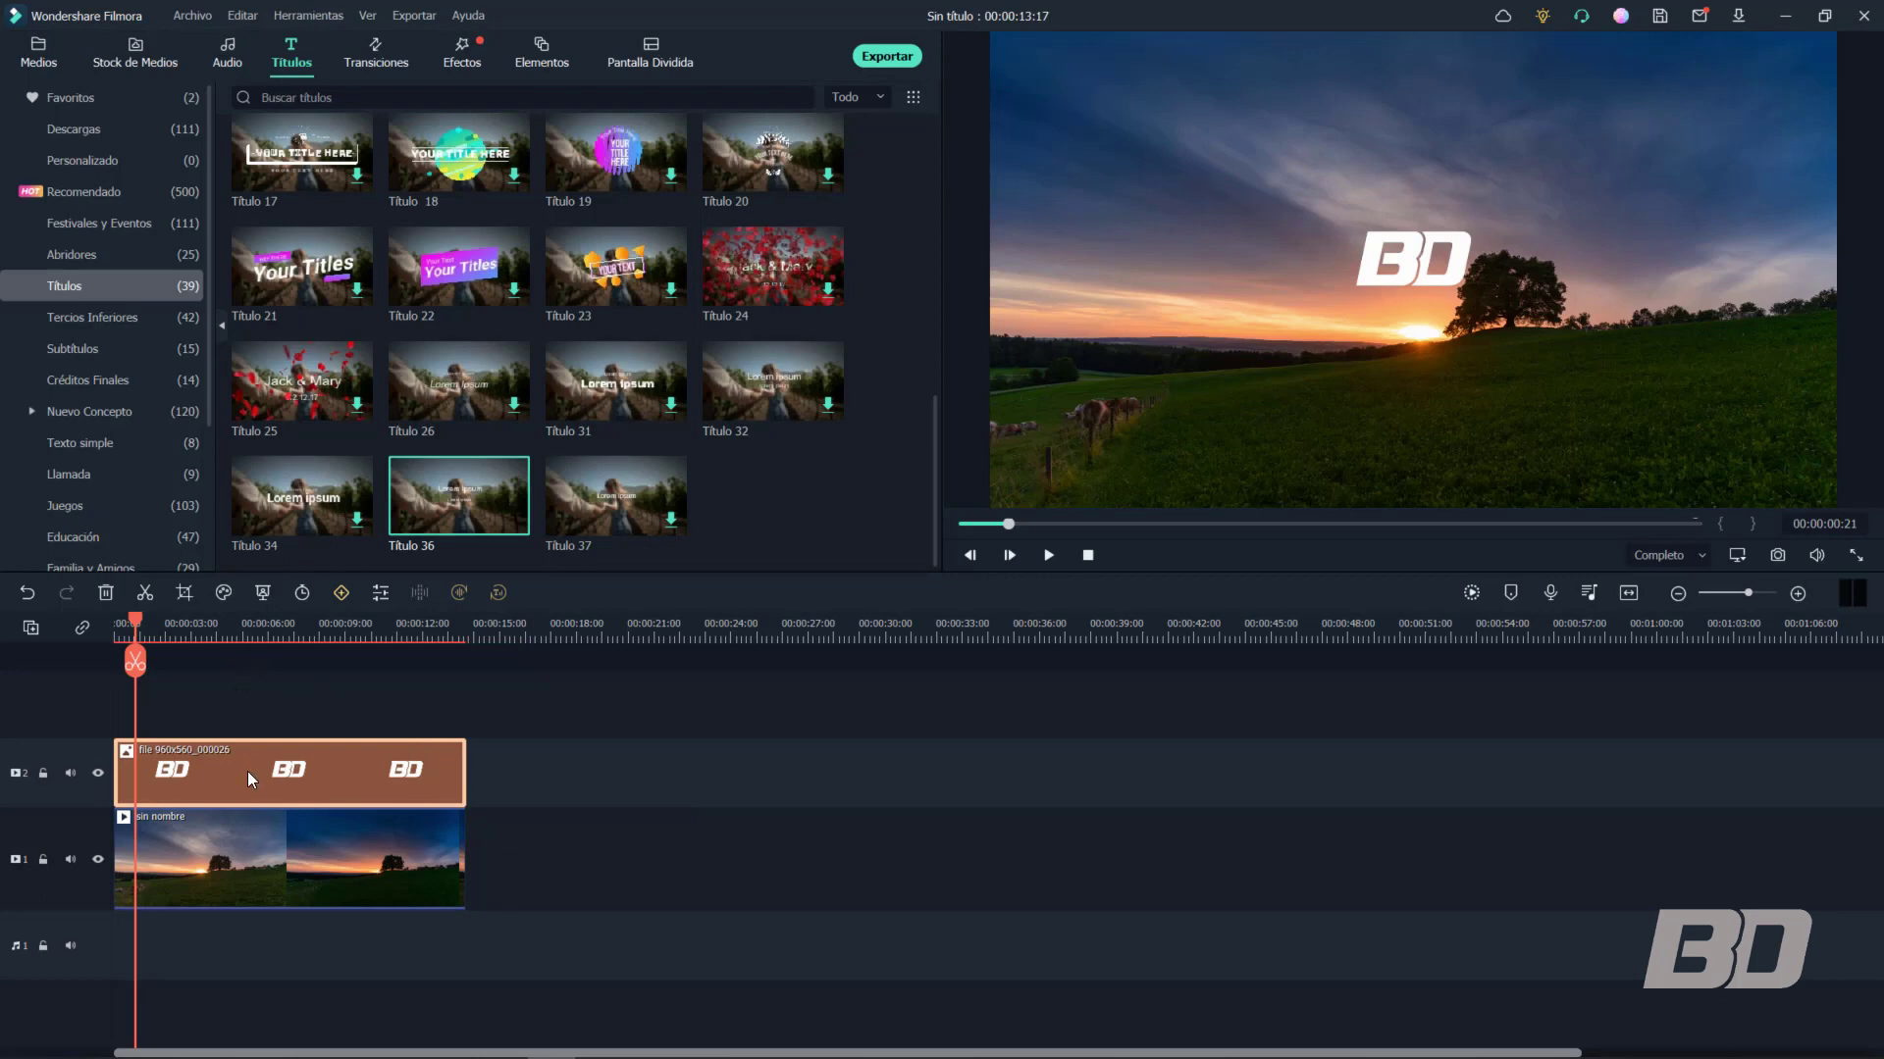
Shrink the logo to 33.06% scale and place it in the frame's upper-left corner at X -486.8, Y 261.2
double_click(247, 771)
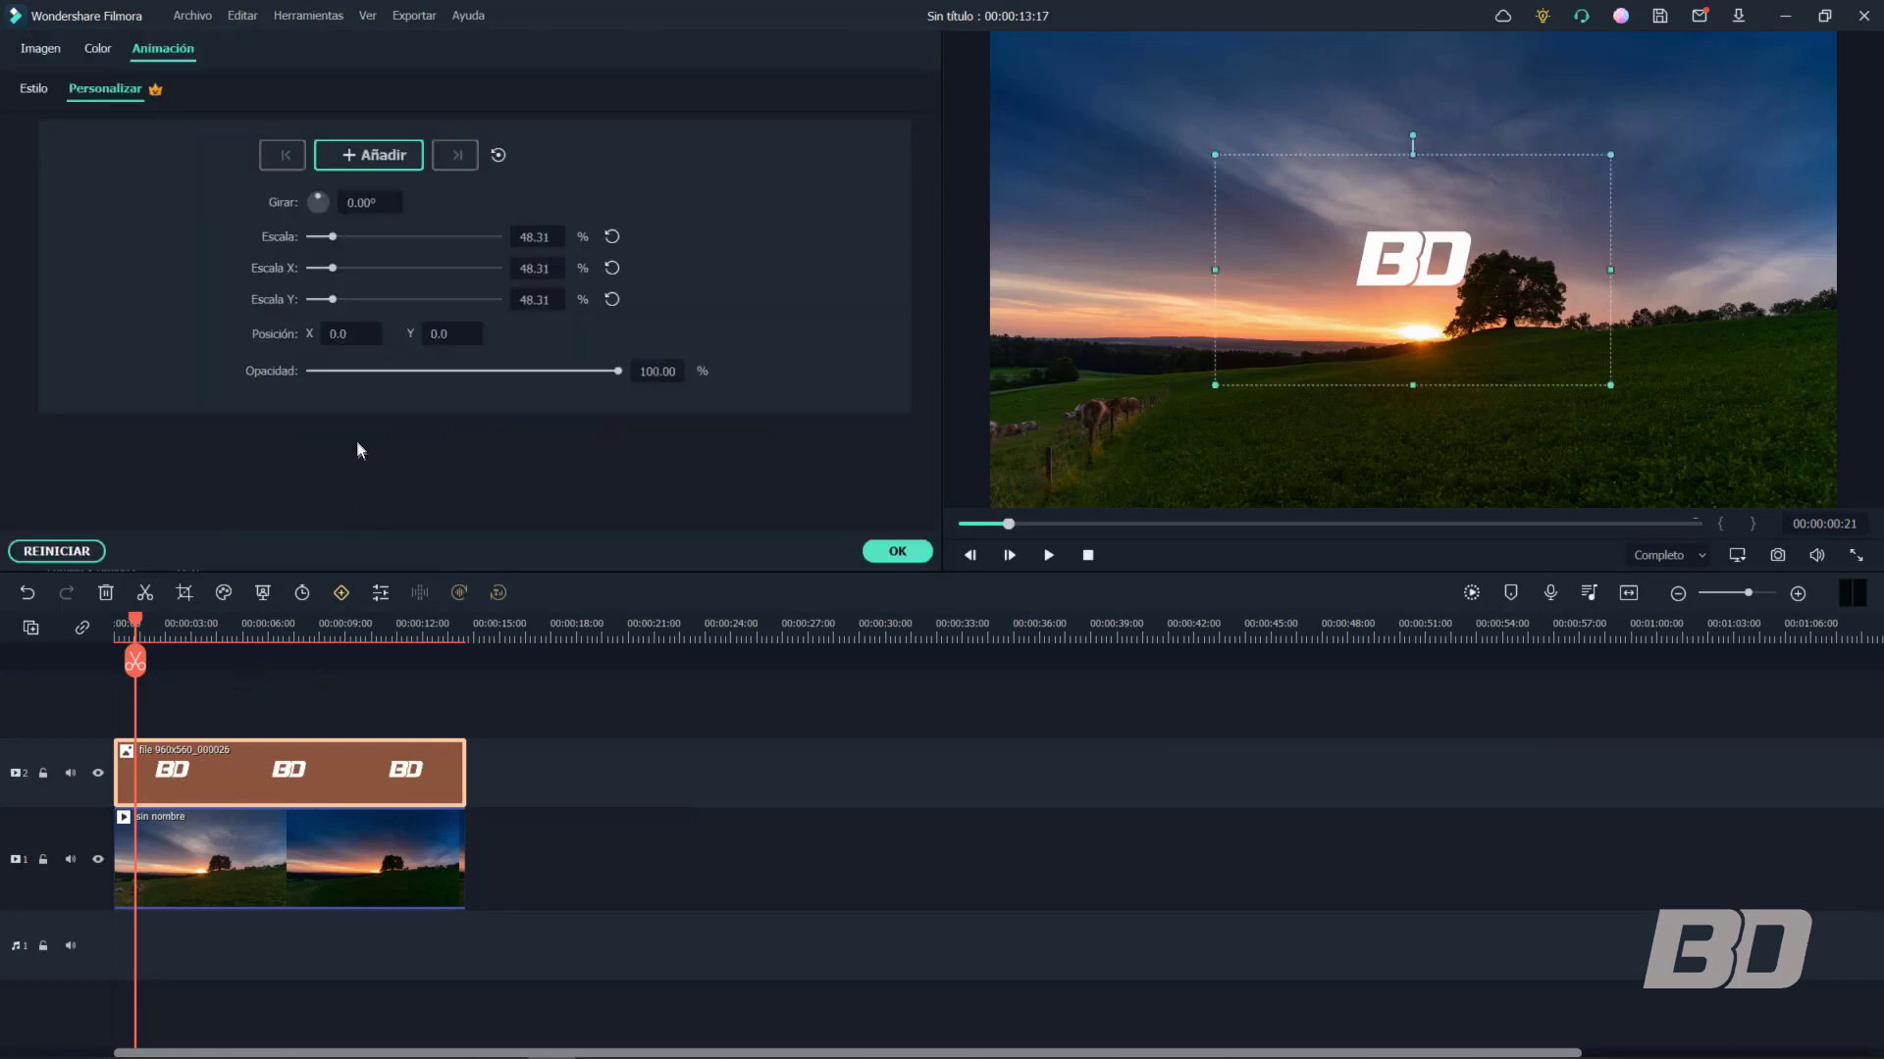
drag(1510, 213, 1453, 233)
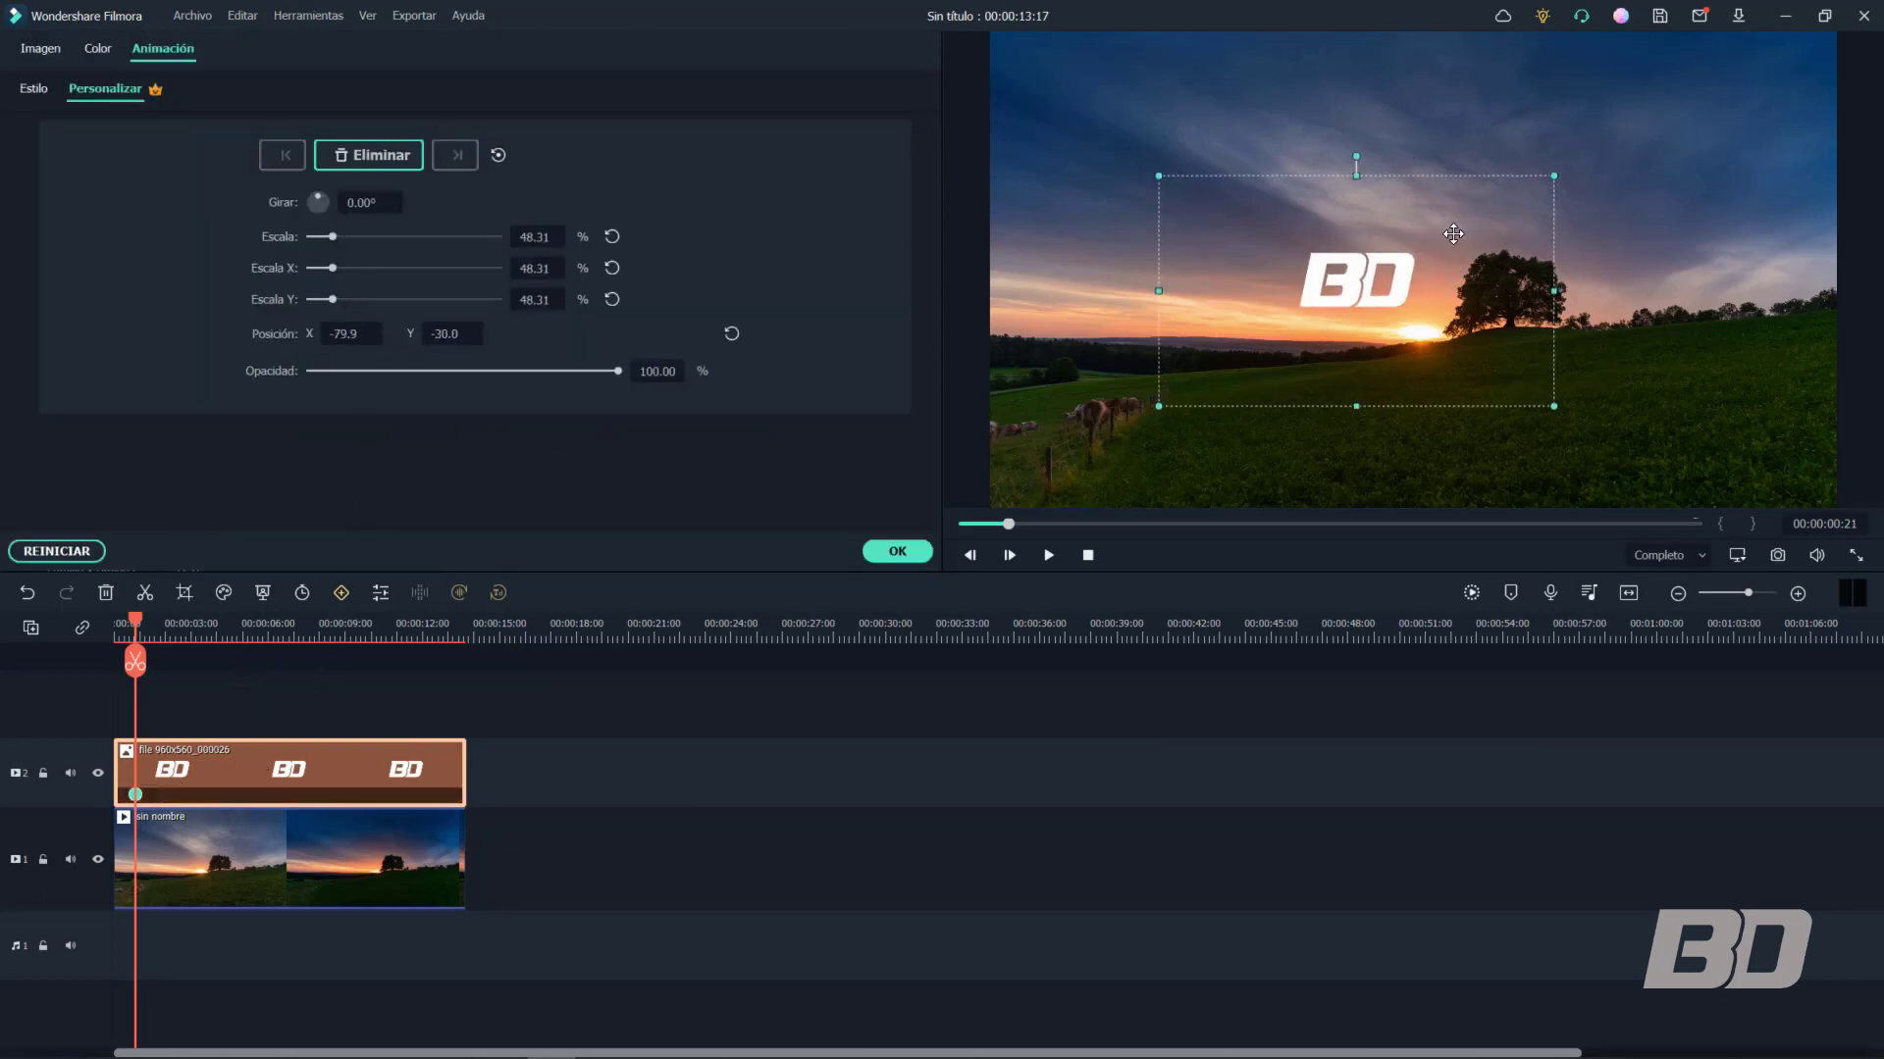
drag(1556, 176, 1463, 219)
drag(1442, 354, 1138, 108)
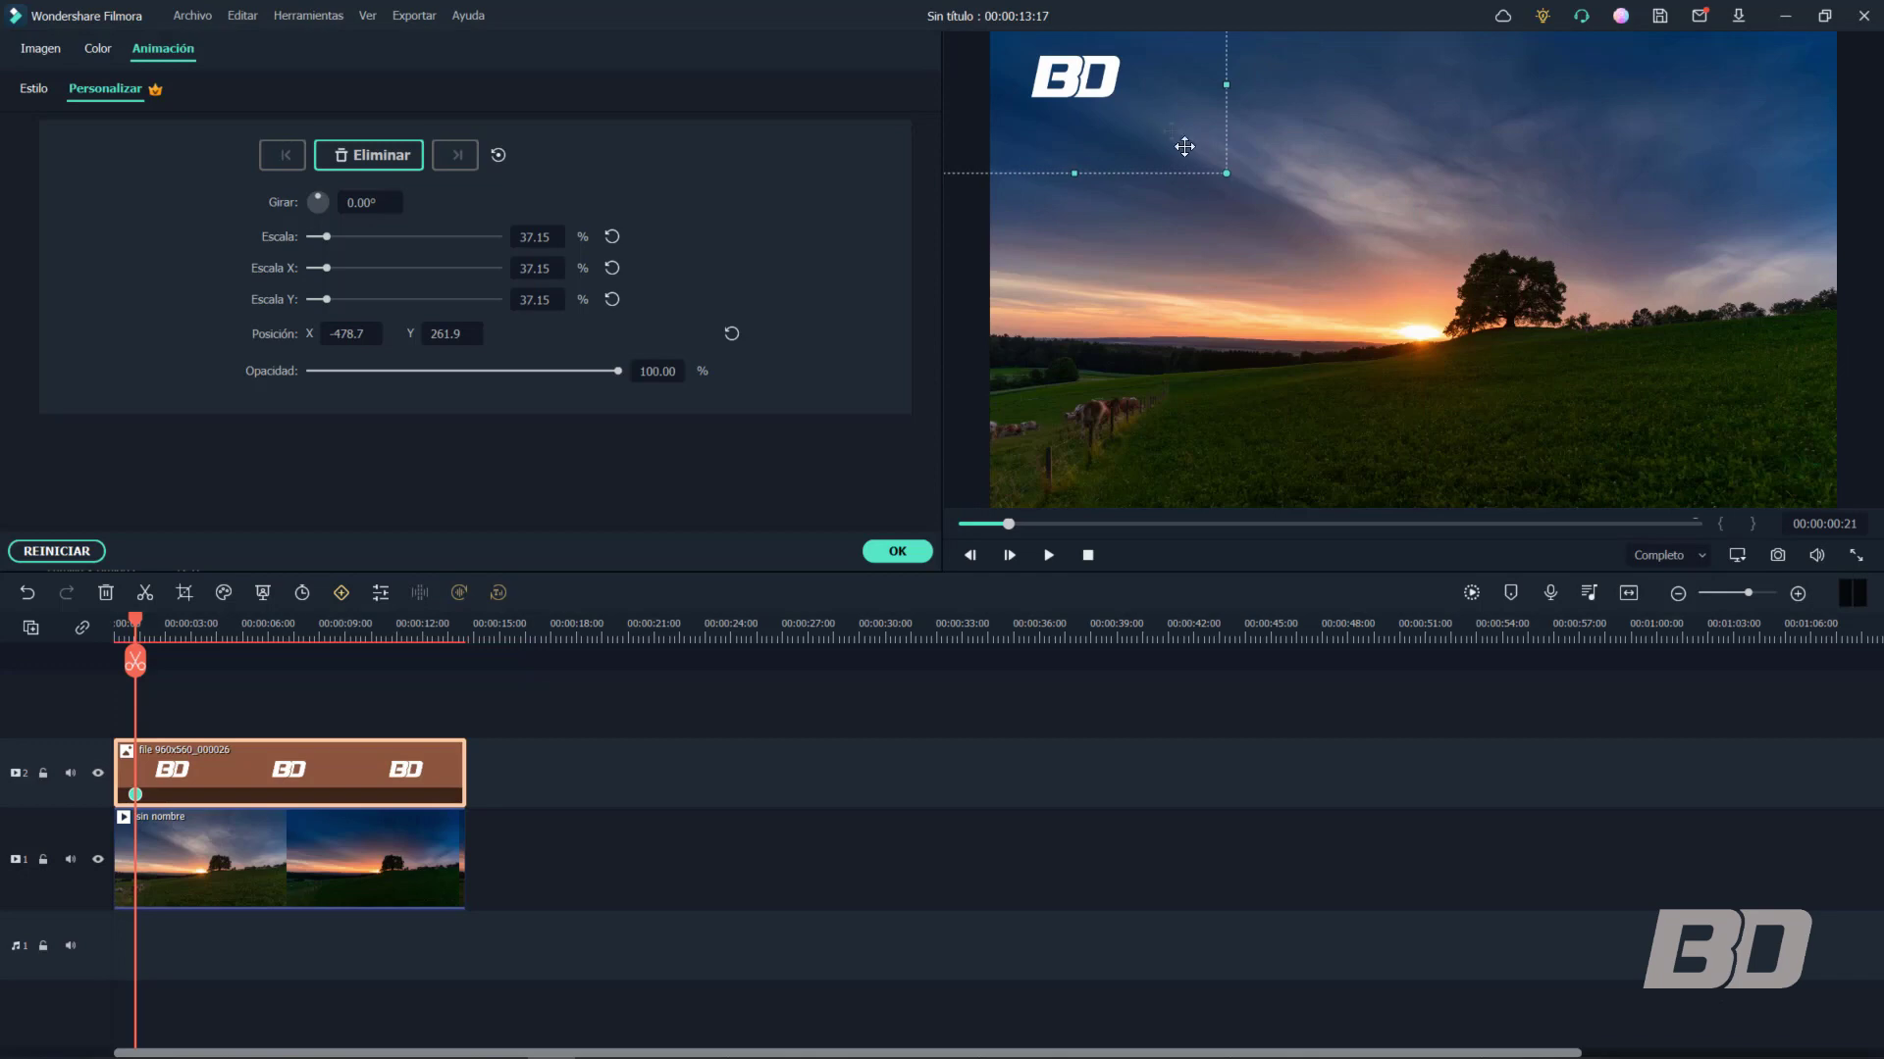
drag(1226, 173, 1152, 114)
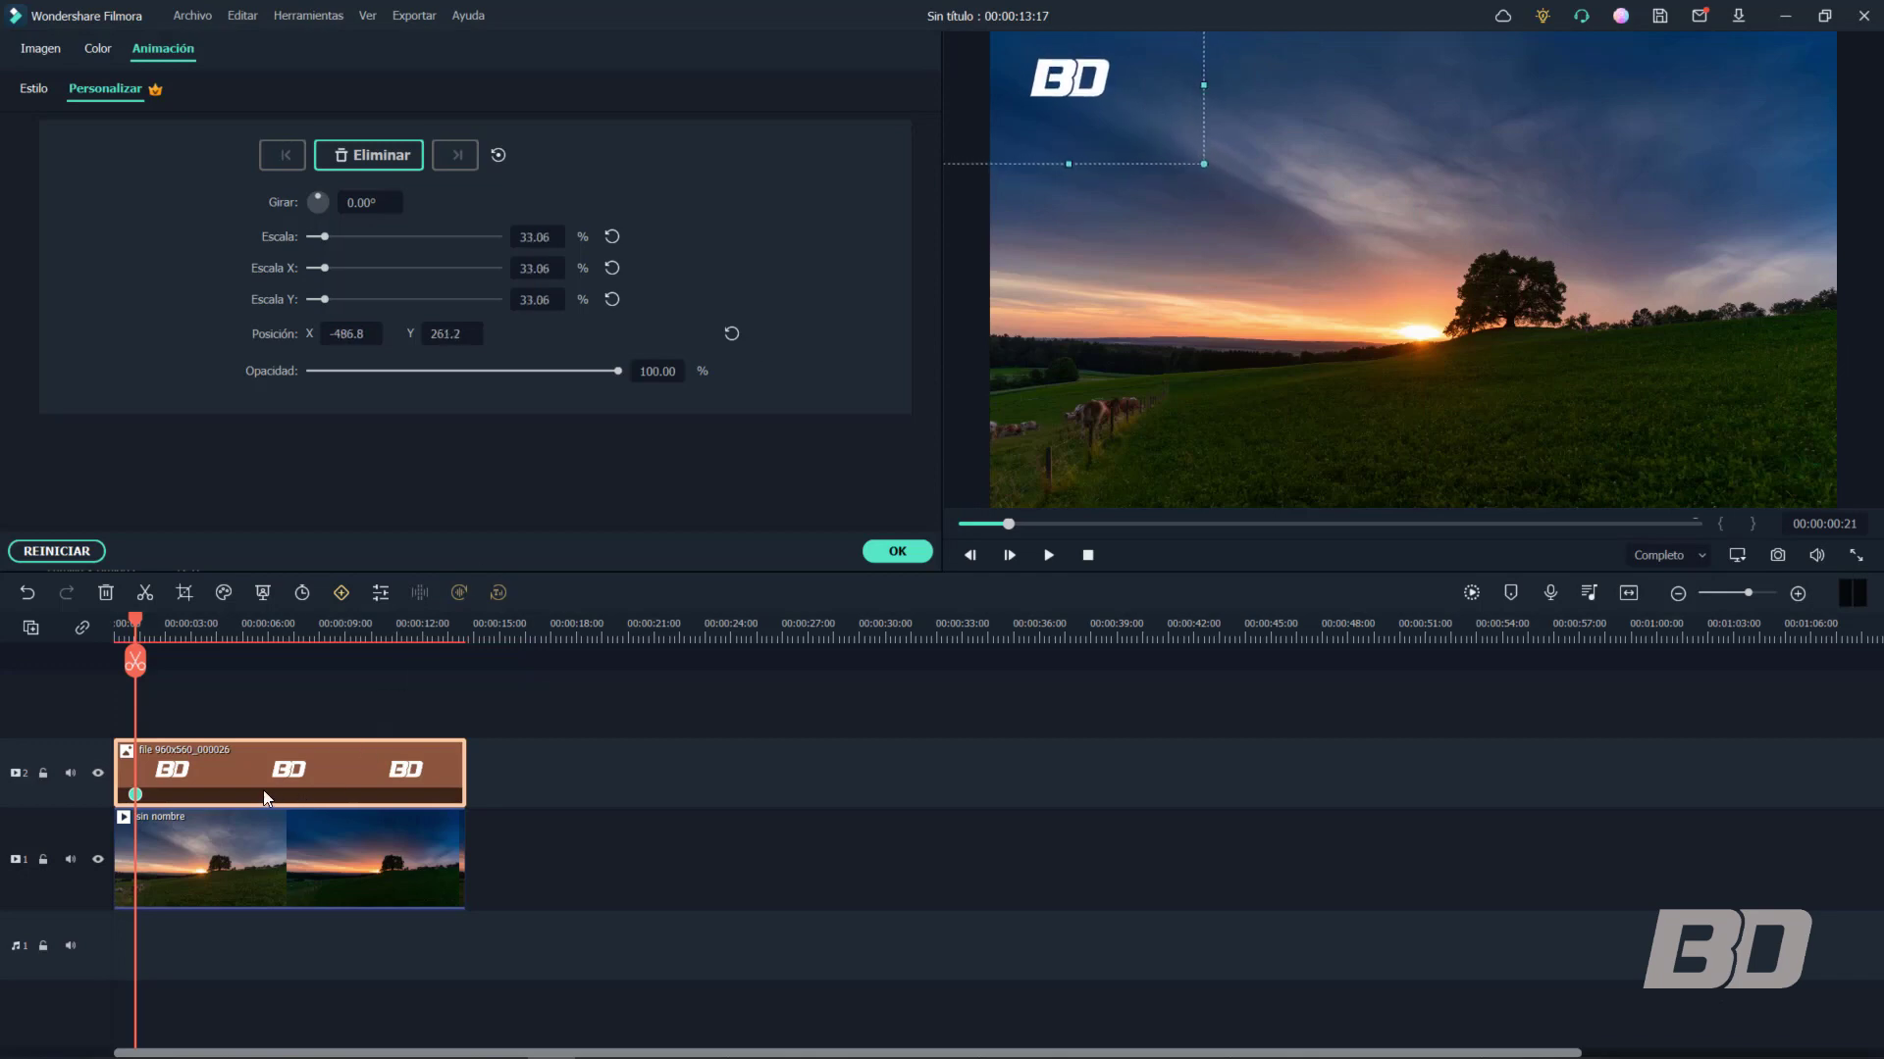
click(895, 550)
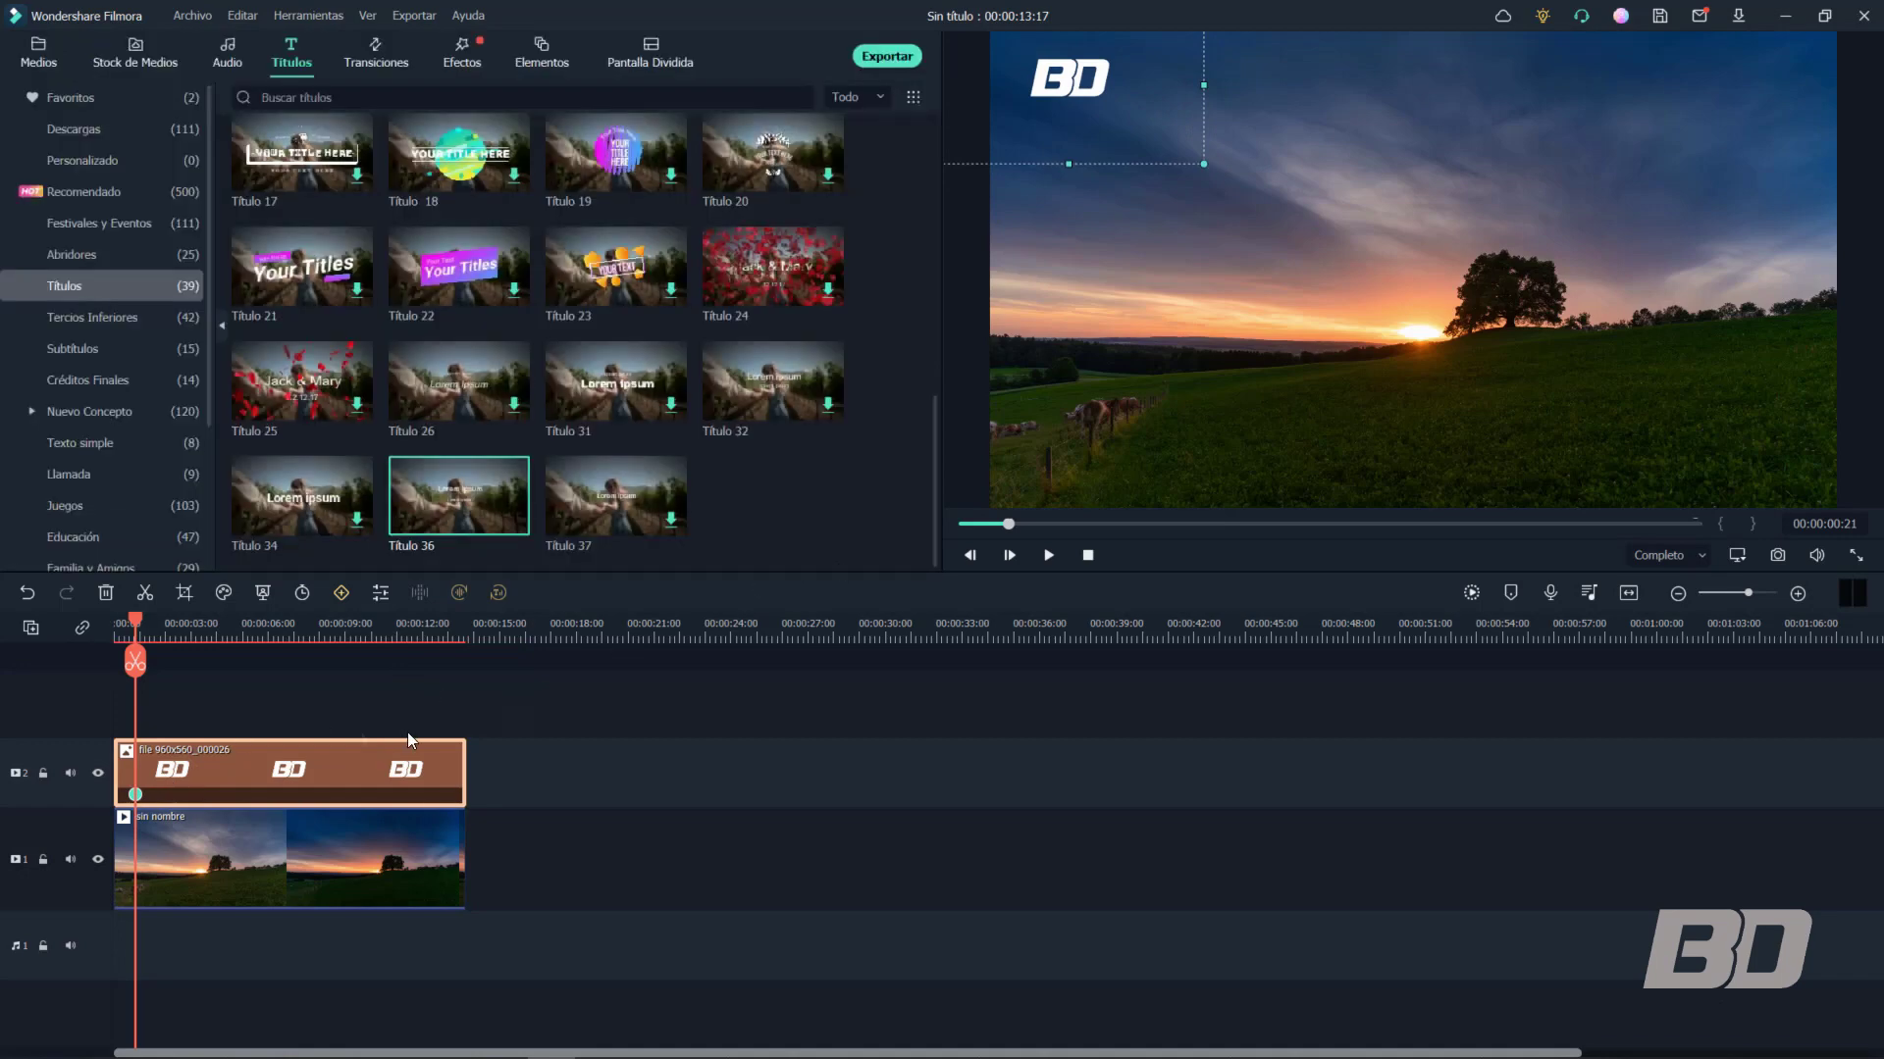
Apply the A la derecha 1 motion preset to the logo clip and play back its ending
double_click(202, 769)
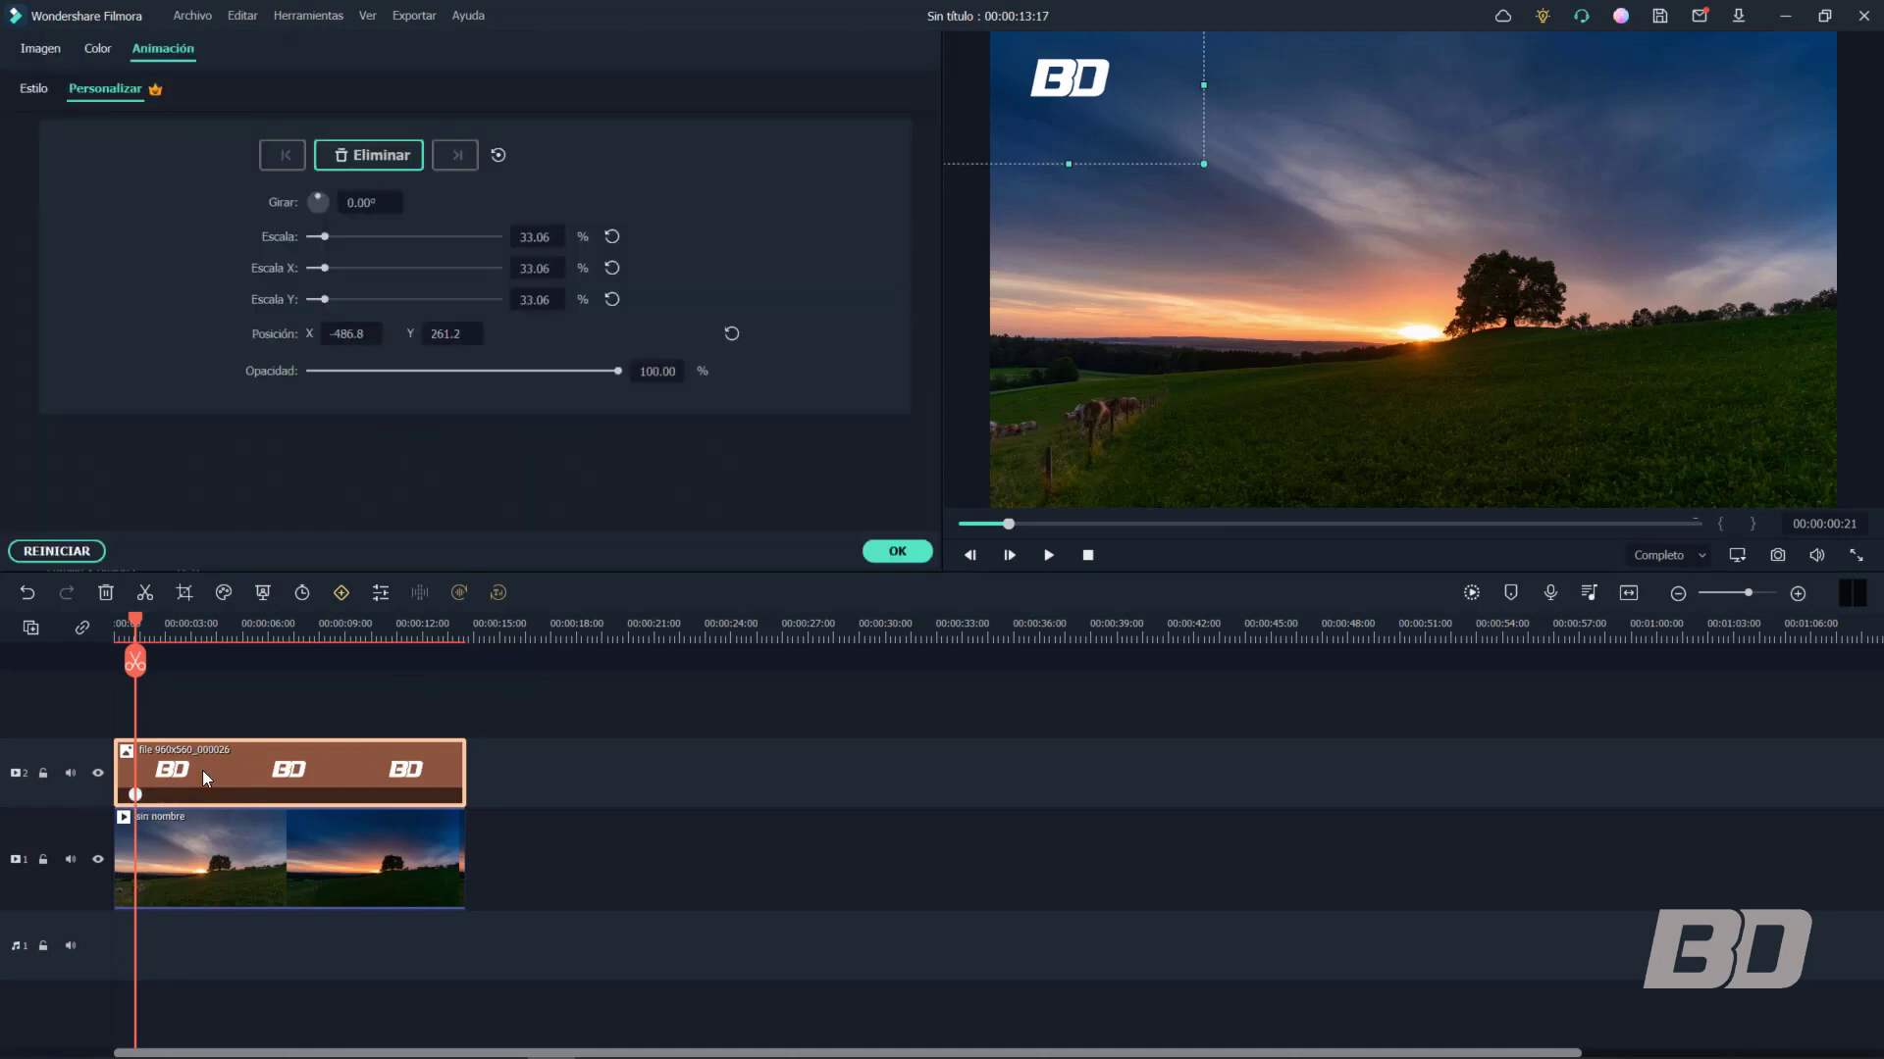
click(37, 90)
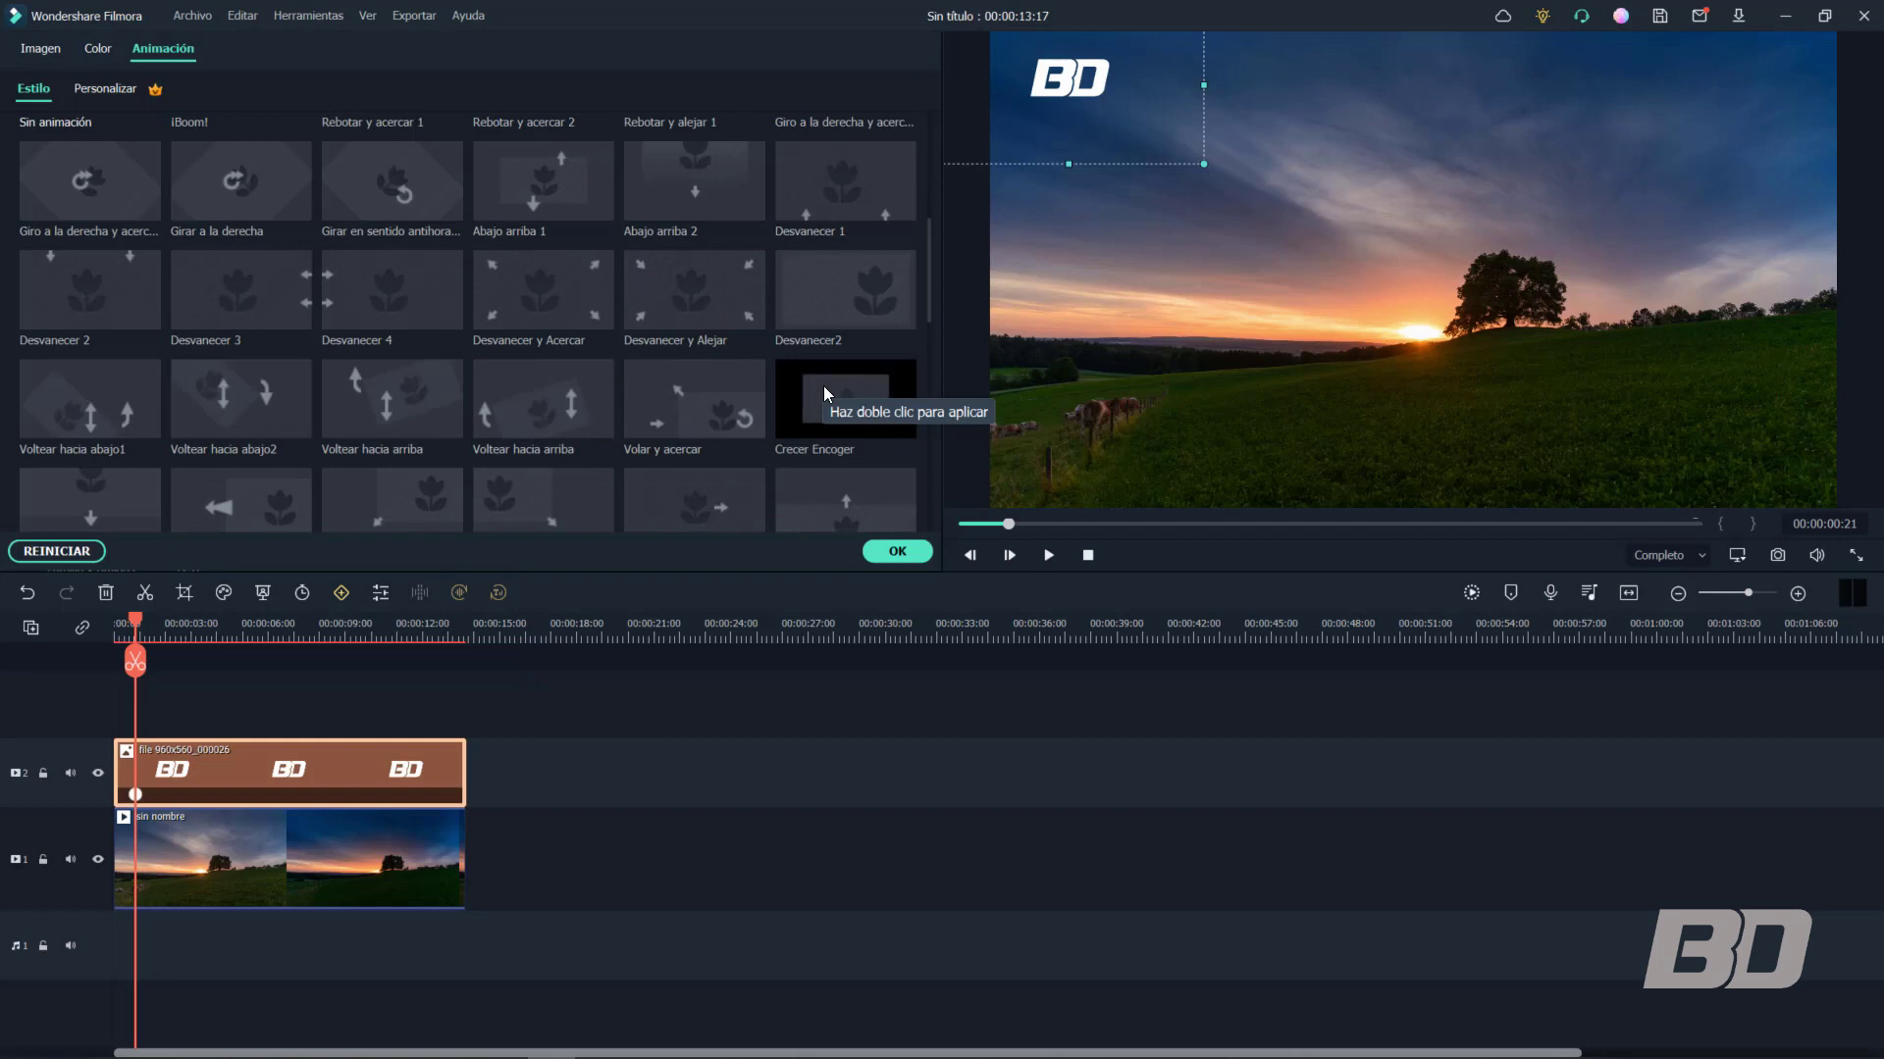
scroll(822, 385, down, 5)
double_click(836, 433)
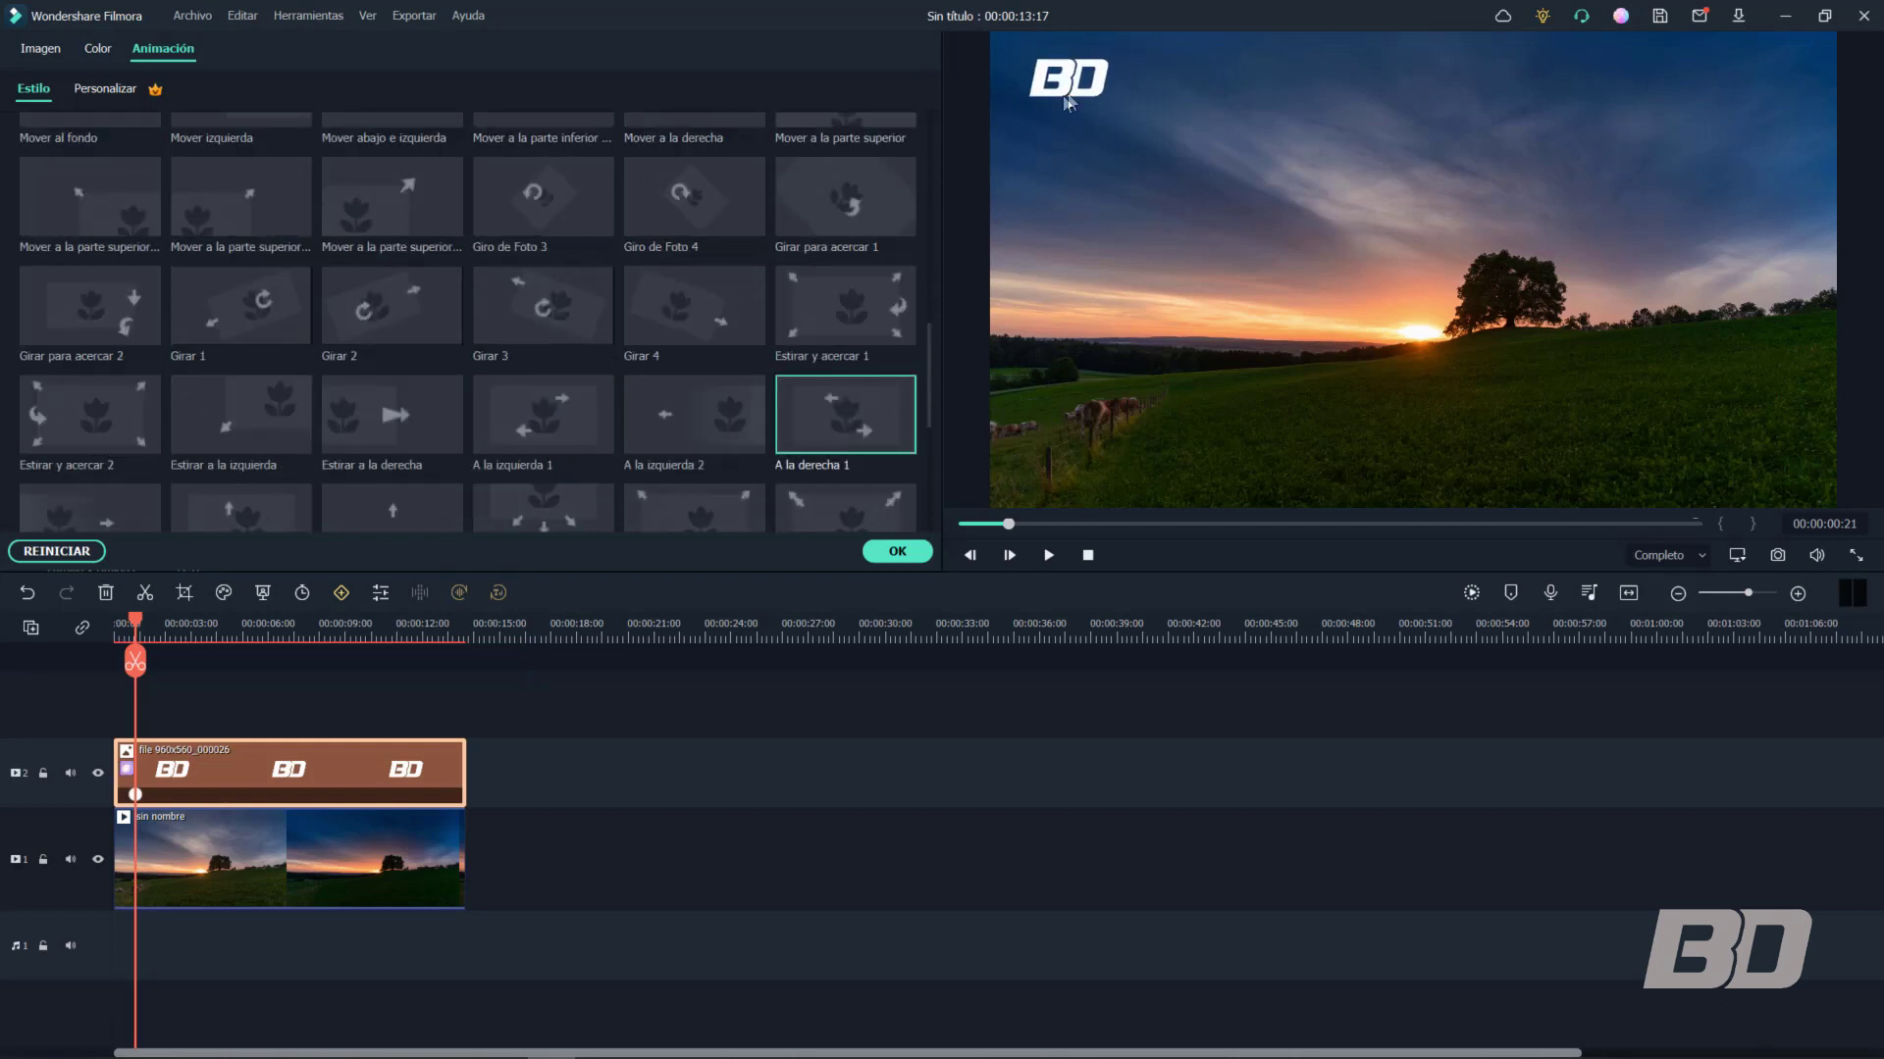
click(426, 637)
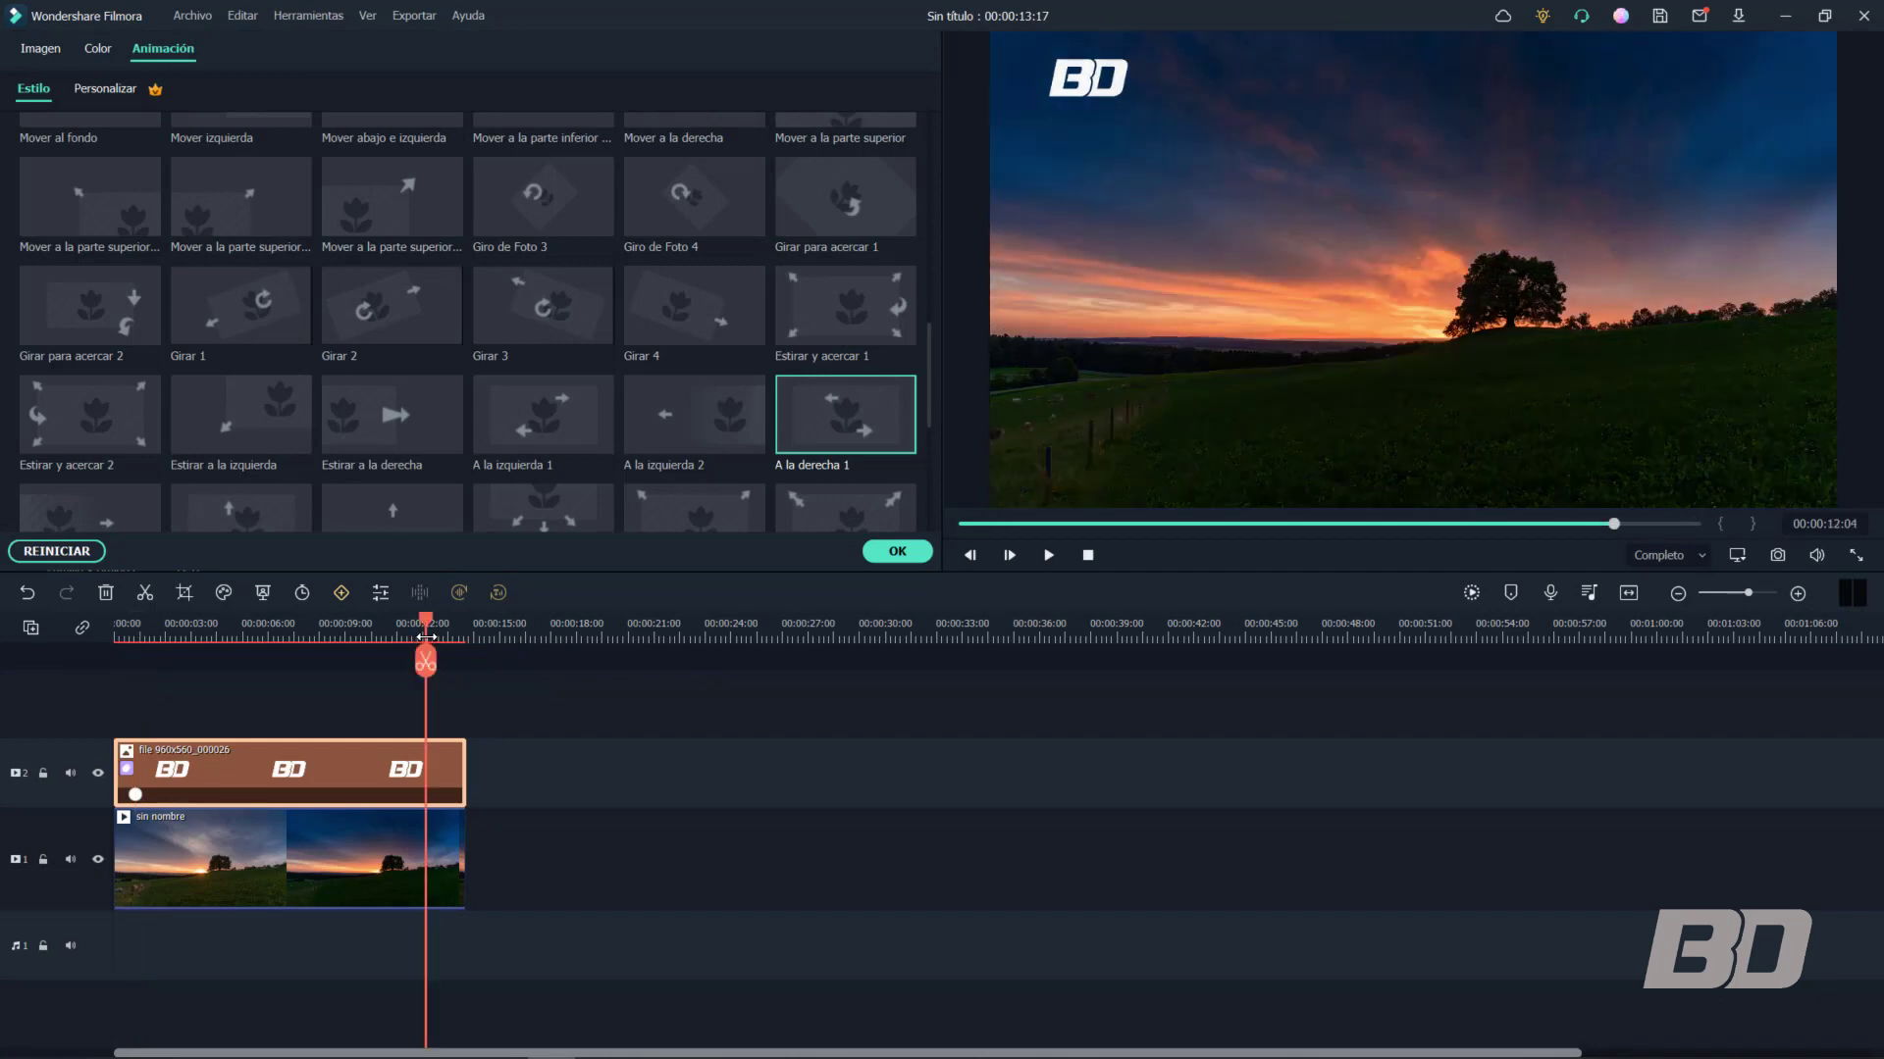
click(1048, 555)
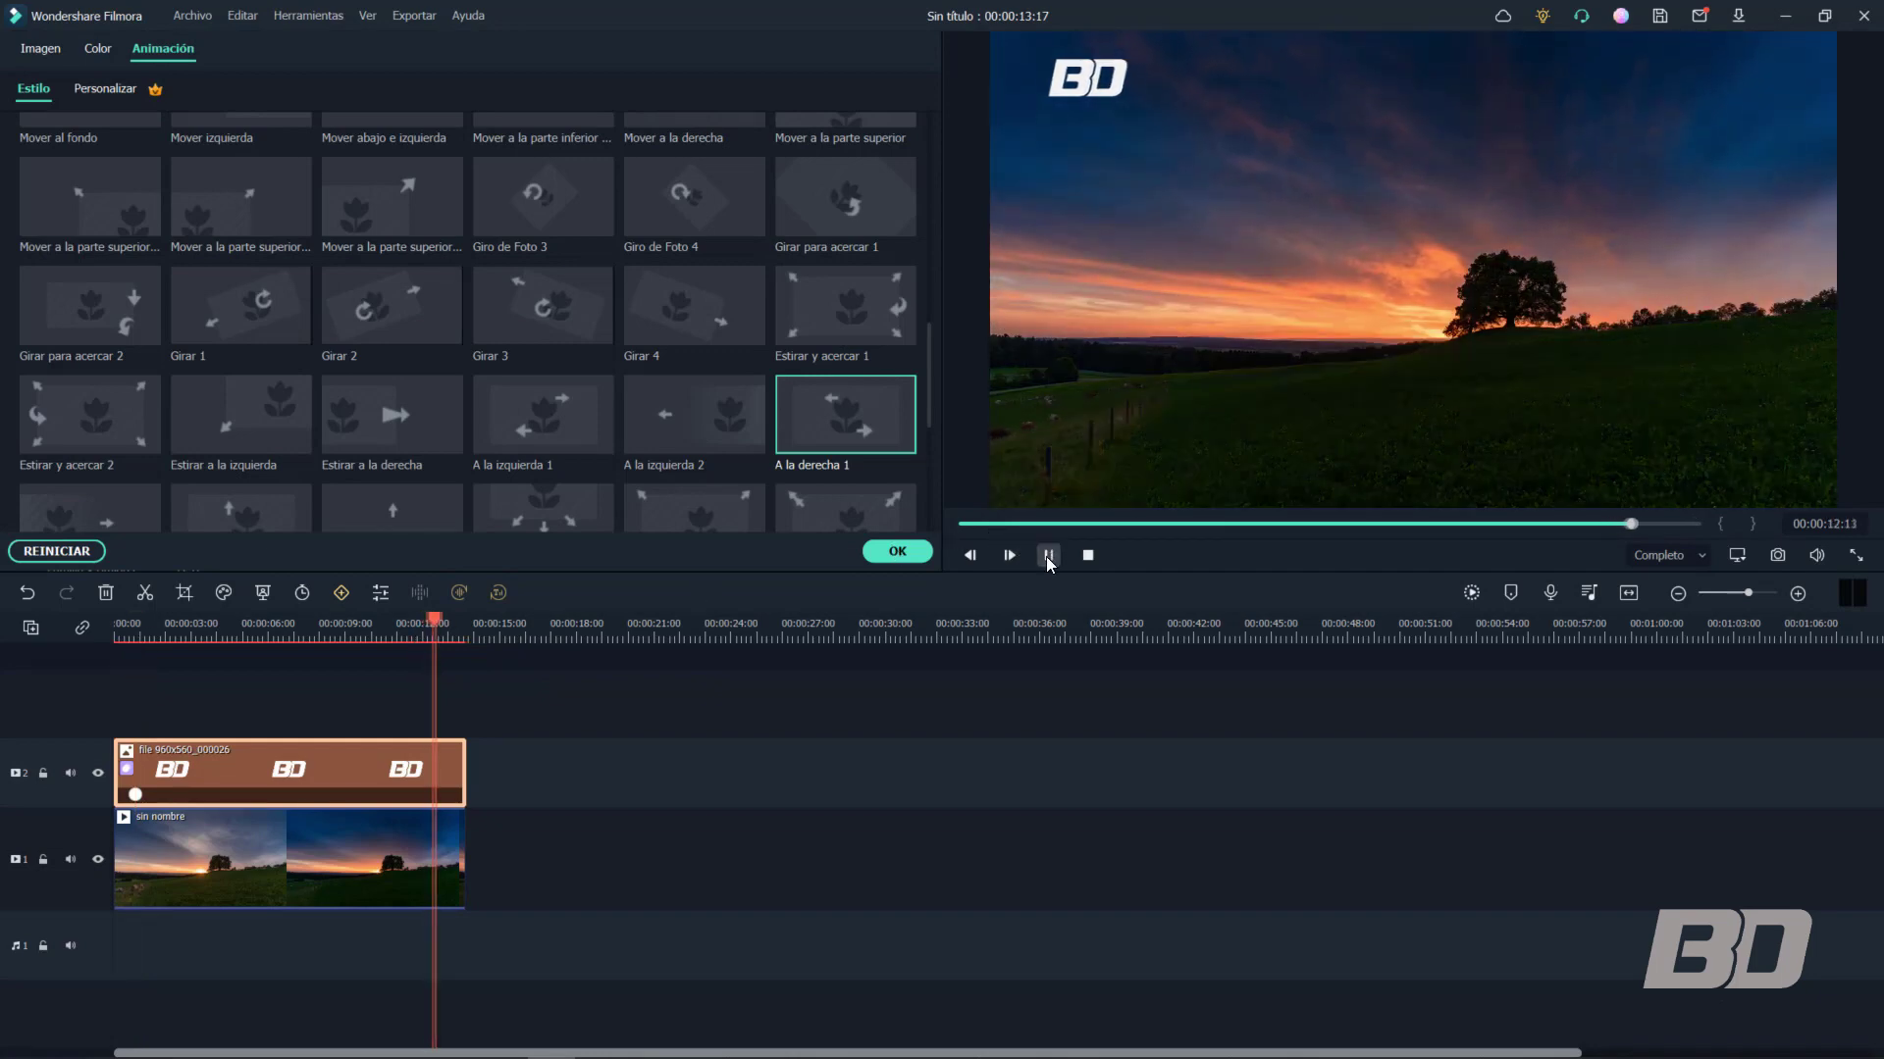
click(257, 637)
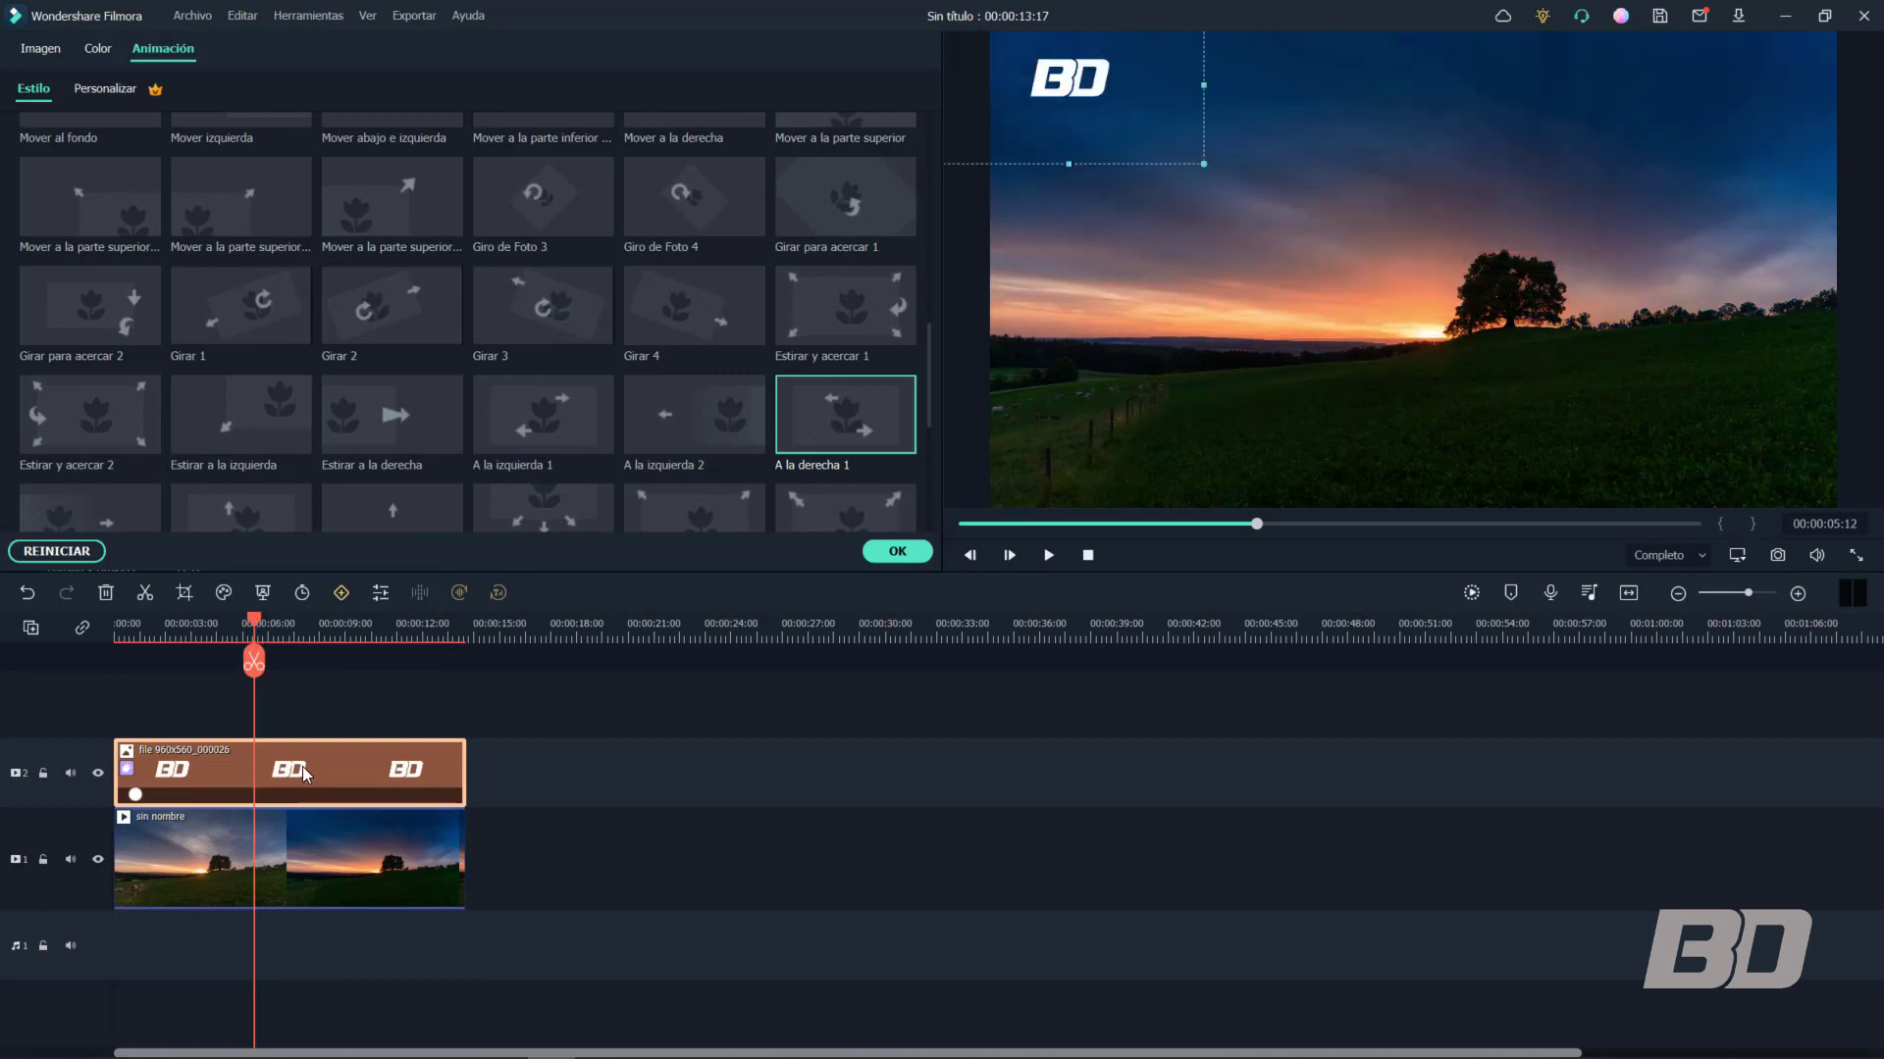
Lower the logo's opacity to 57.64% with a keyframe at the clip's start and play back the result
drag(121, 636, 115, 635)
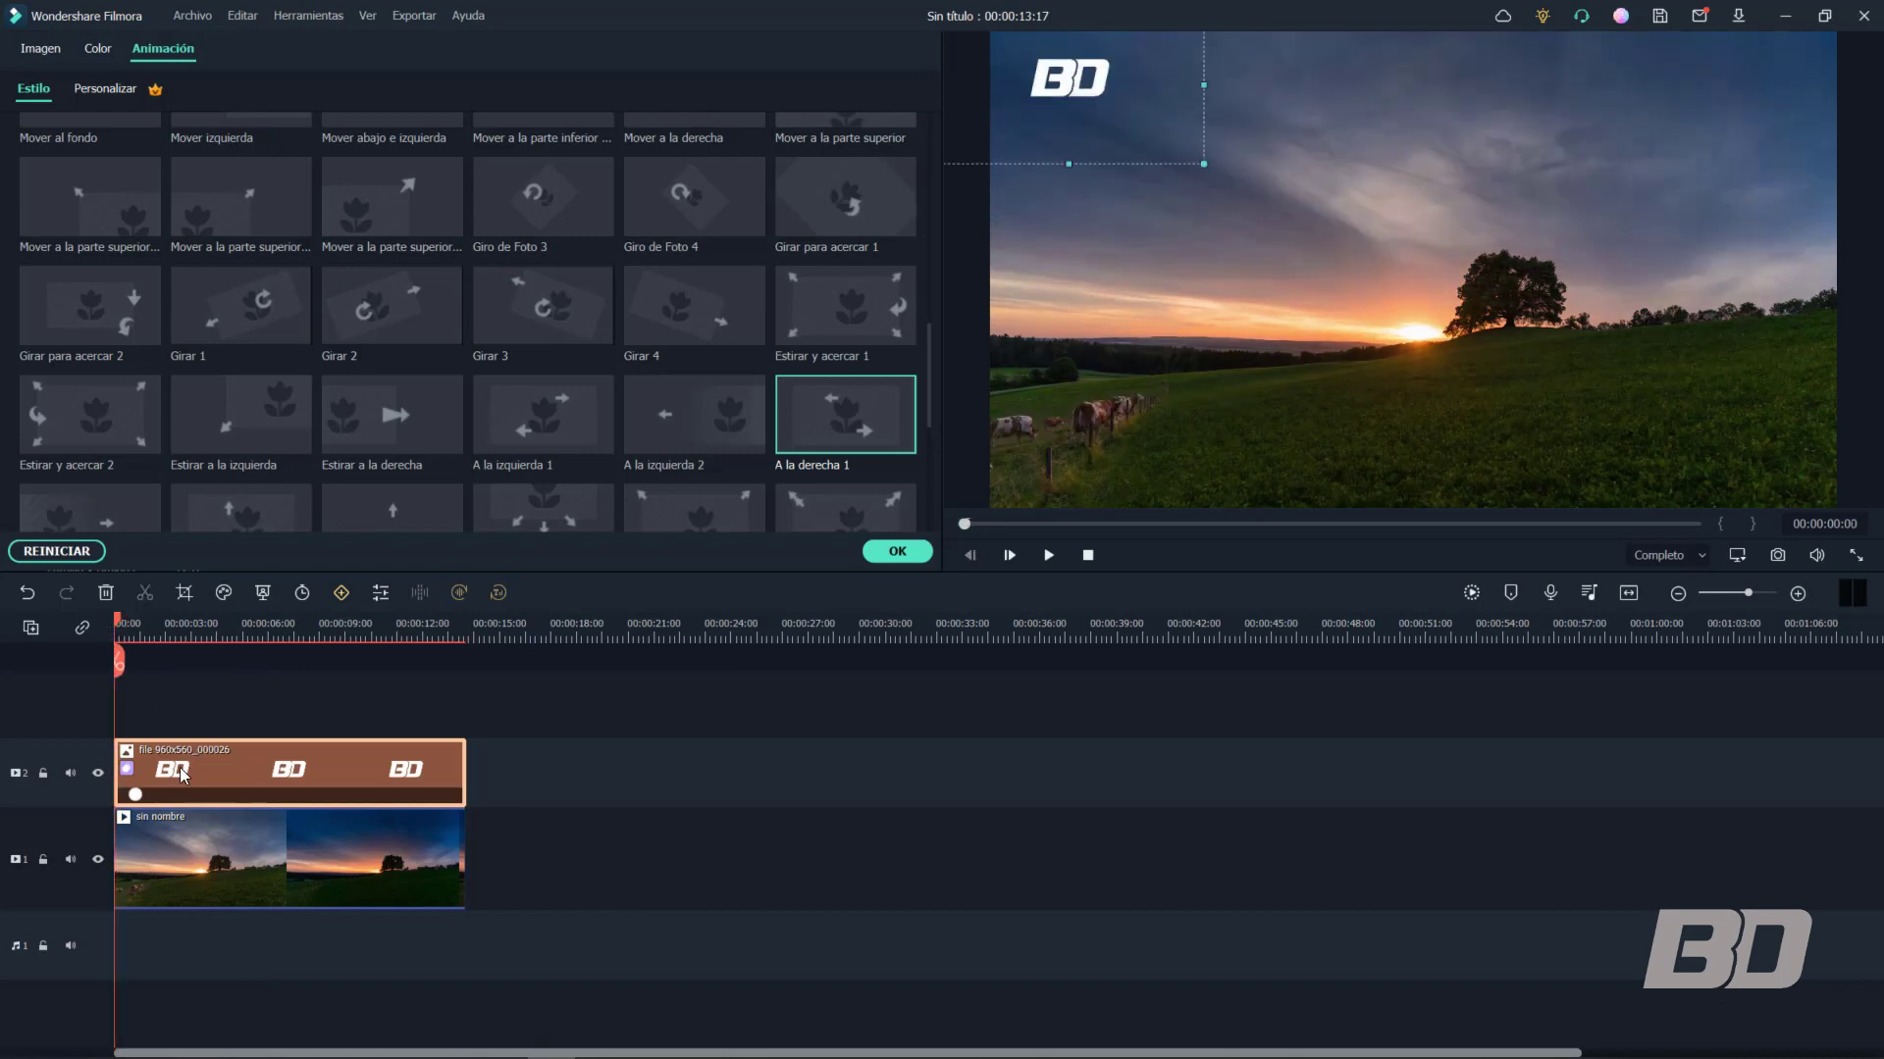
click(101, 88)
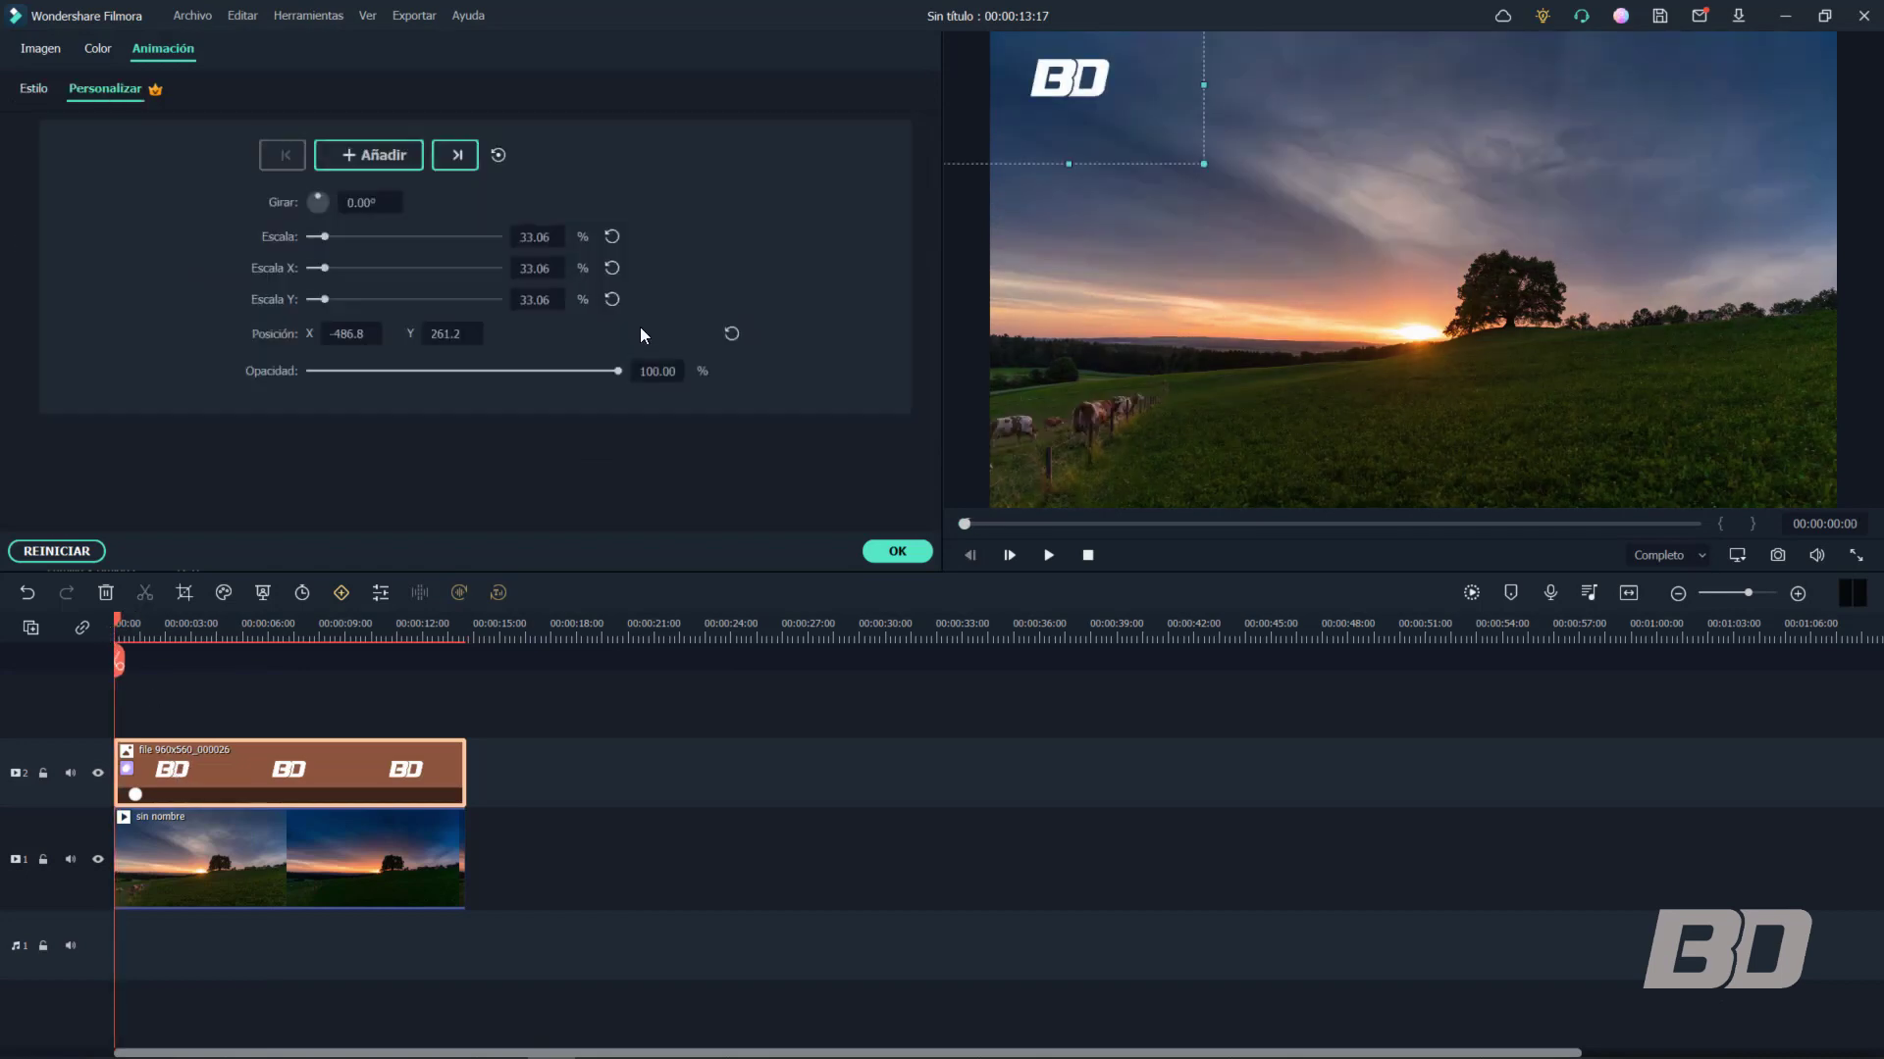
drag(617, 371, 352, 406)
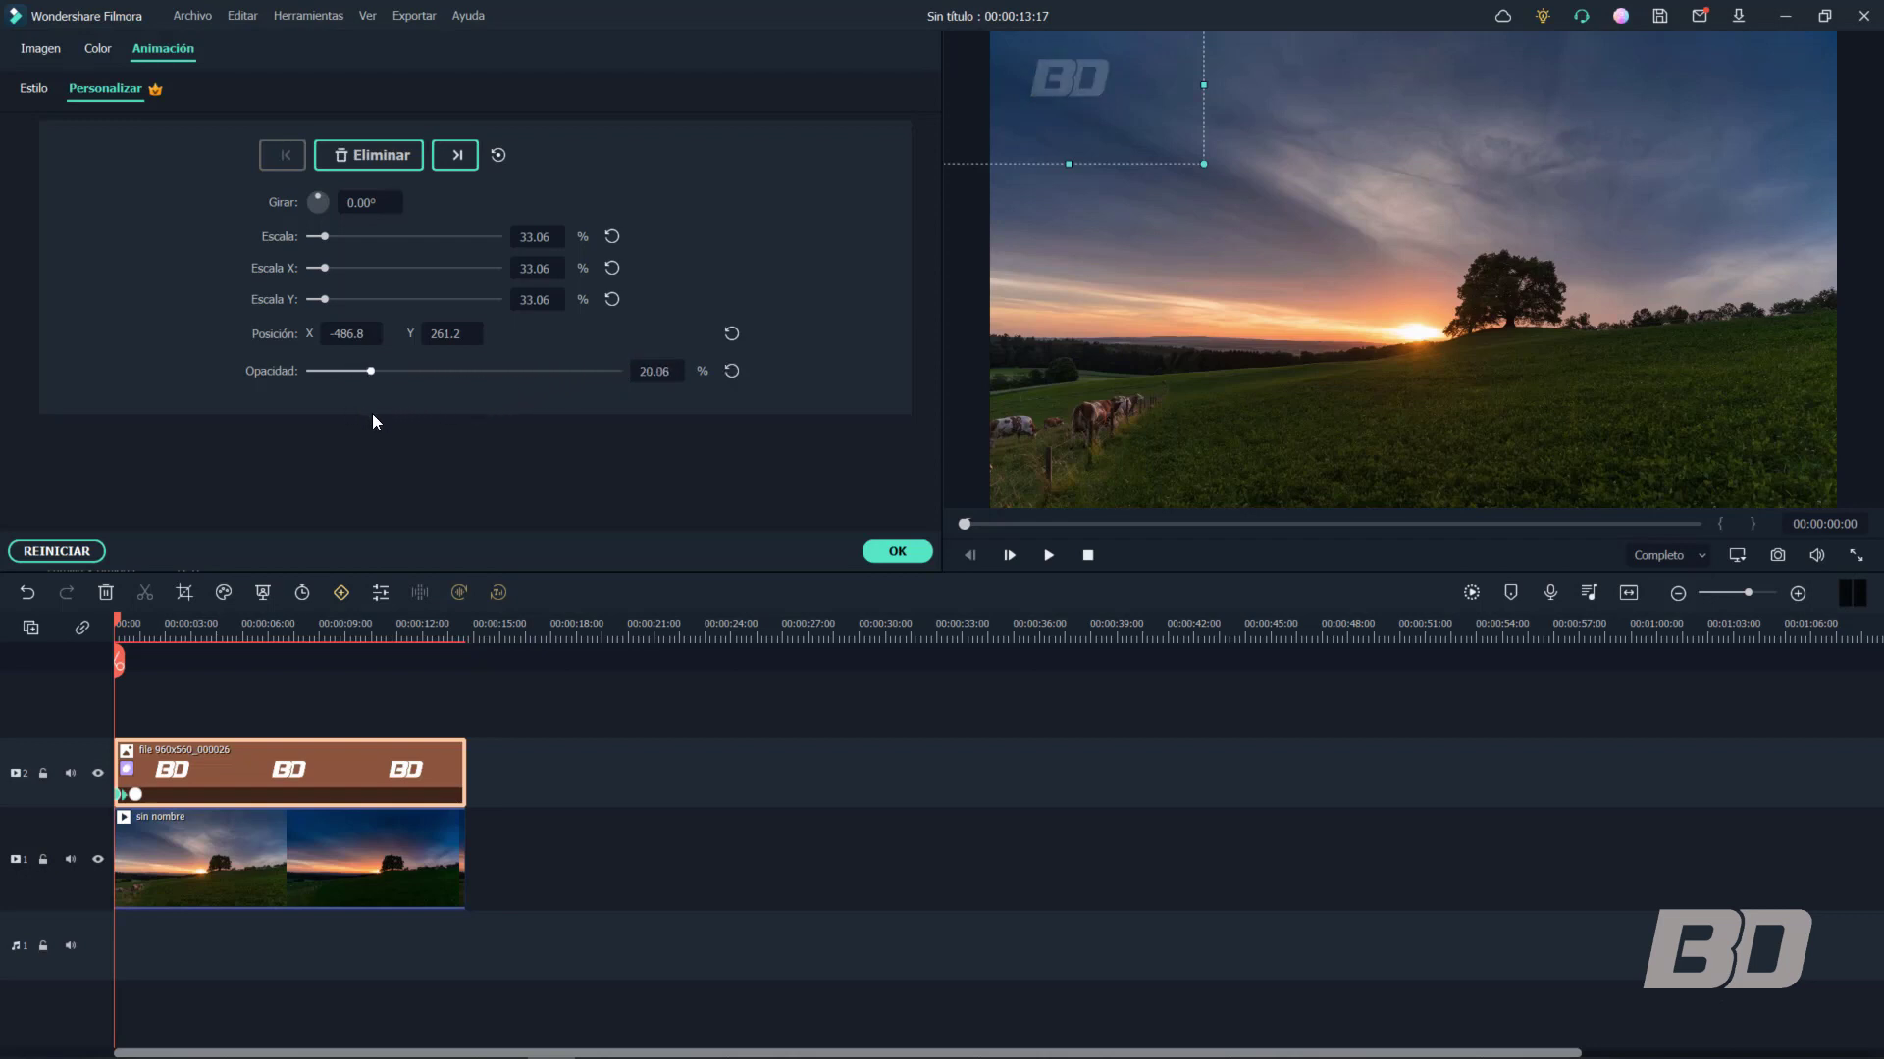
drag(373, 415, 488, 396)
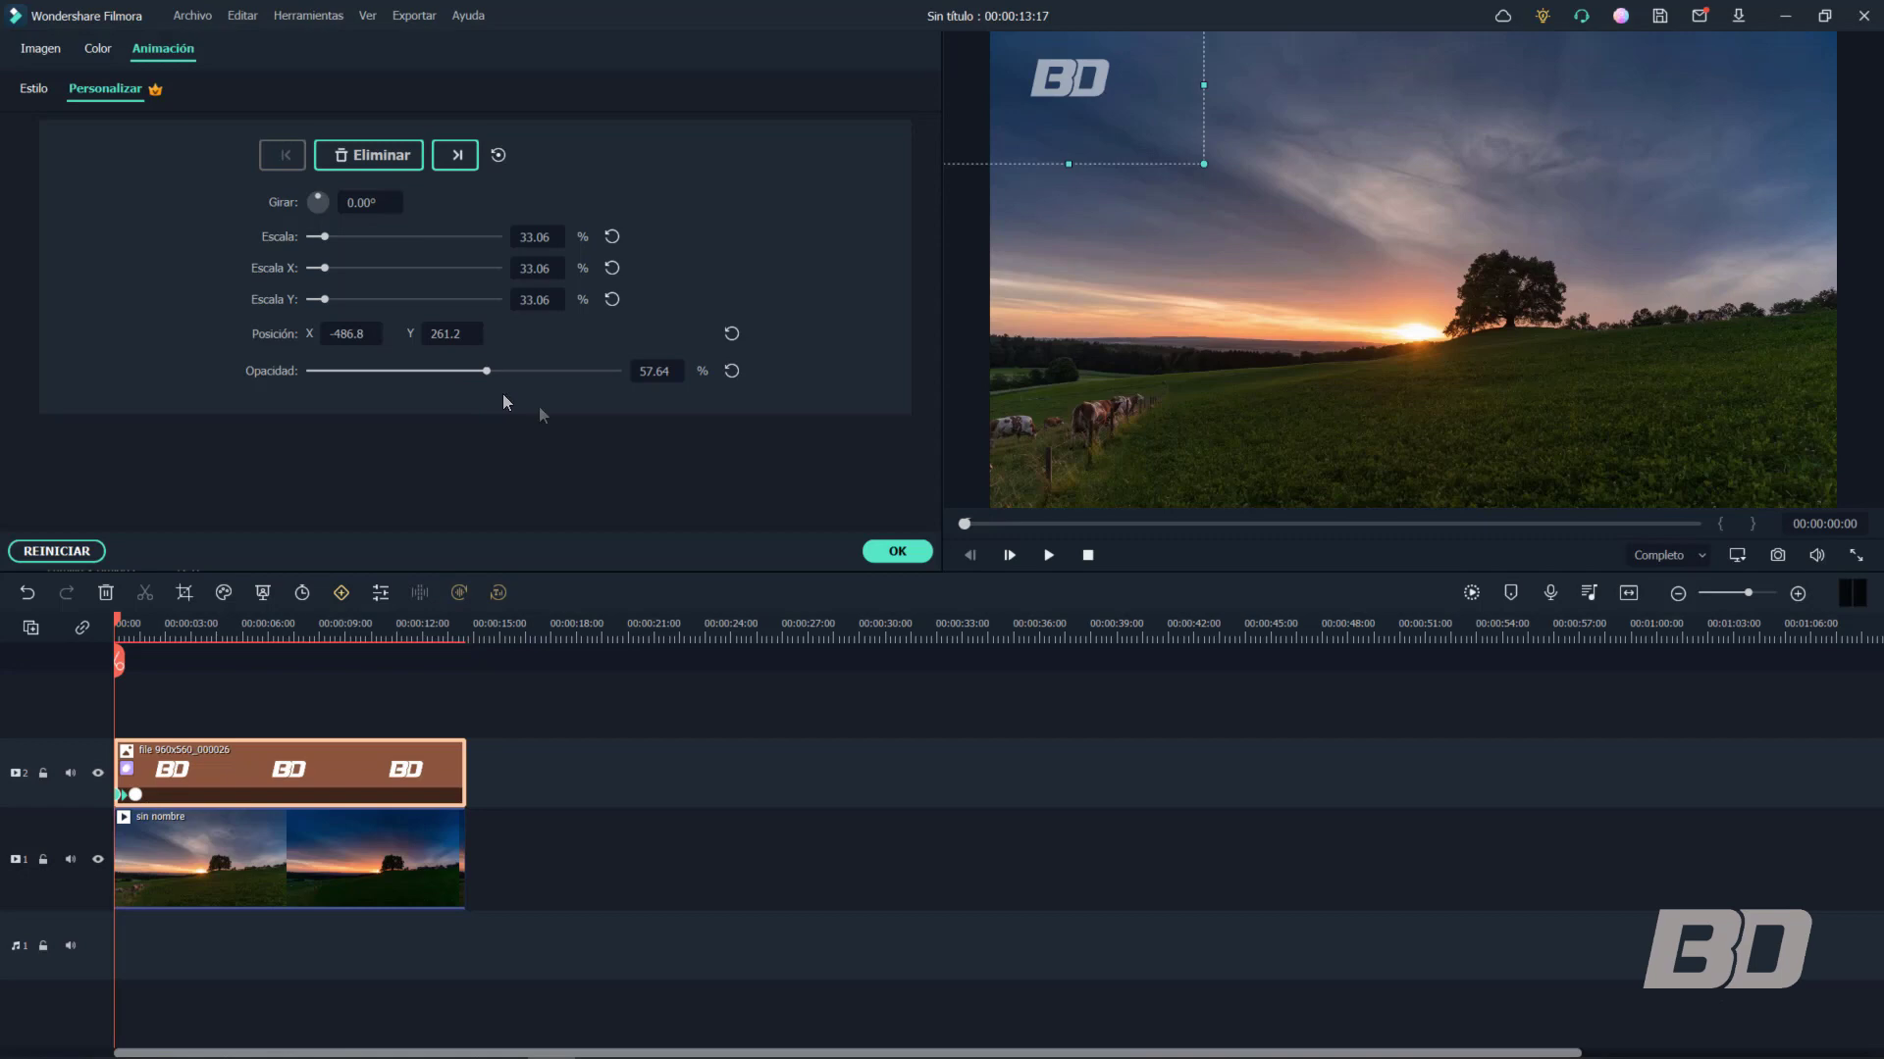
click(880, 554)
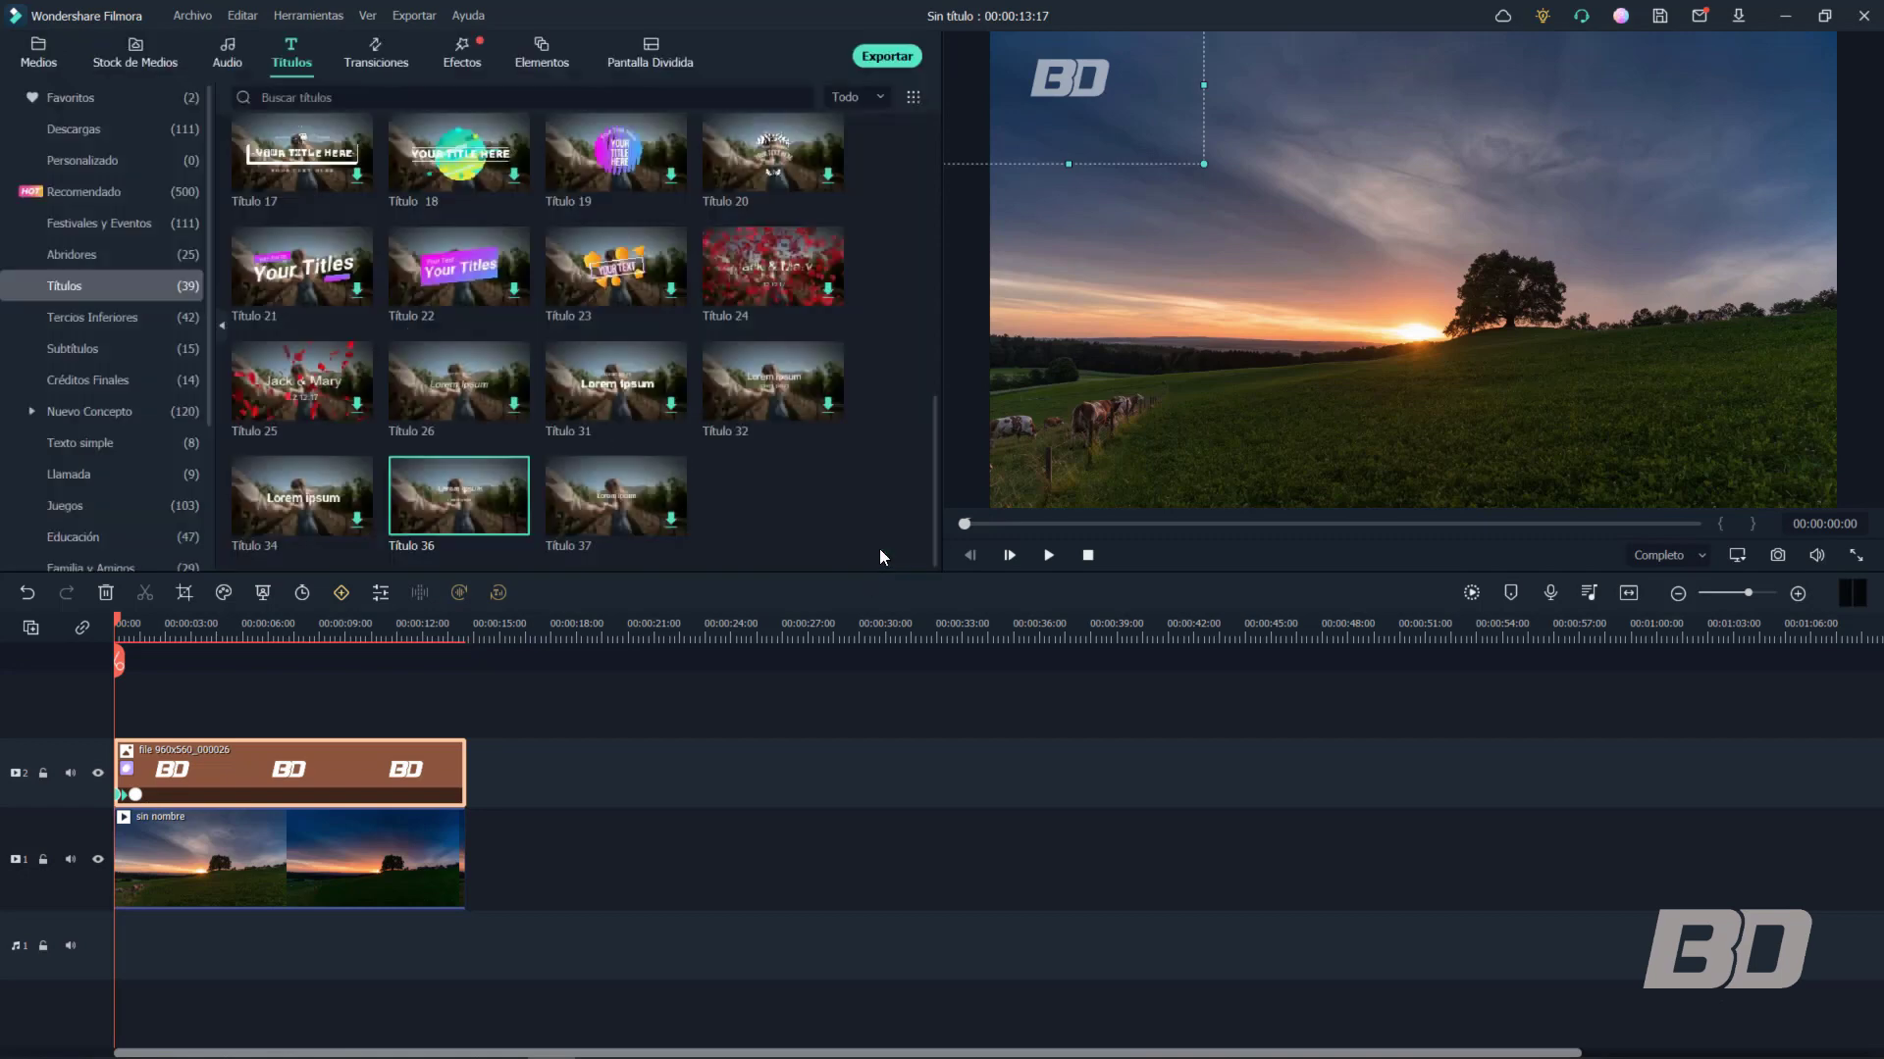
click(1048, 556)
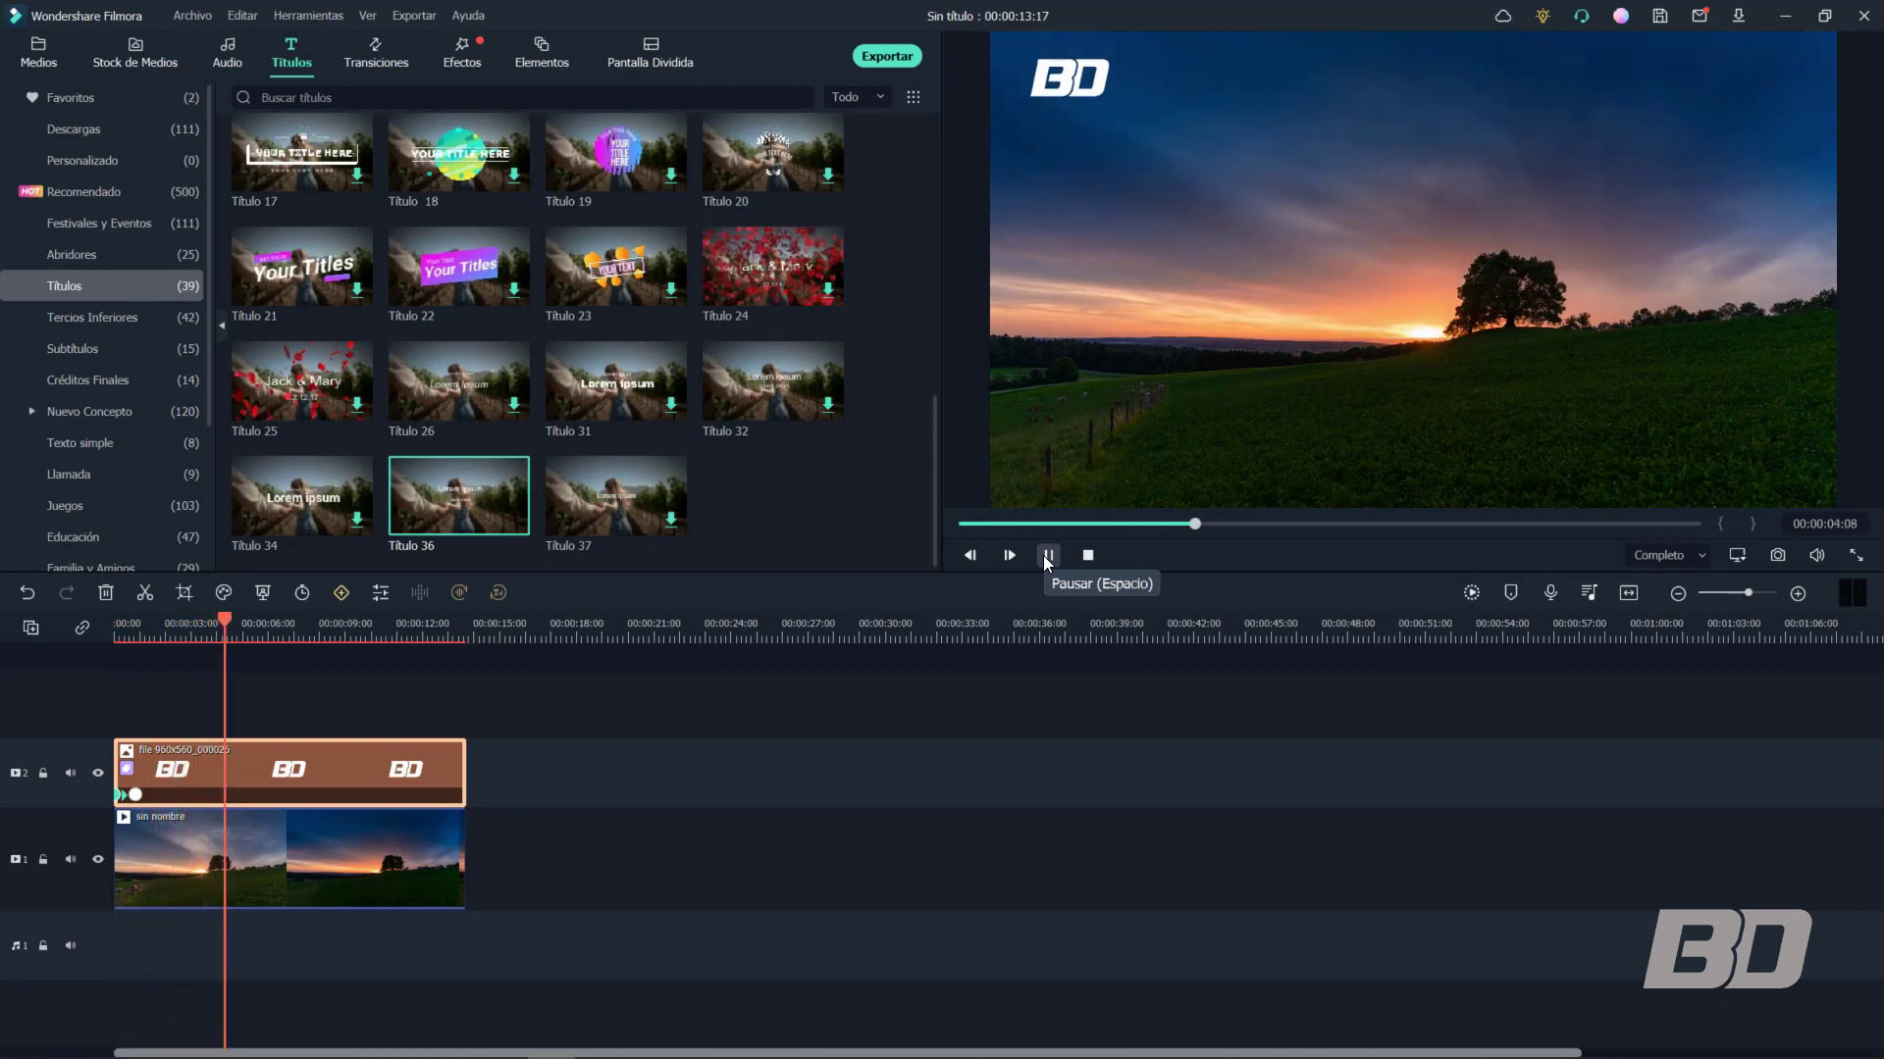
click(1046, 556)
Add a keyframe at 00:00:00:05 that lowers the logo's opacity to 36.31%, and scrub ahead to check it
drag(240, 626, 123, 638)
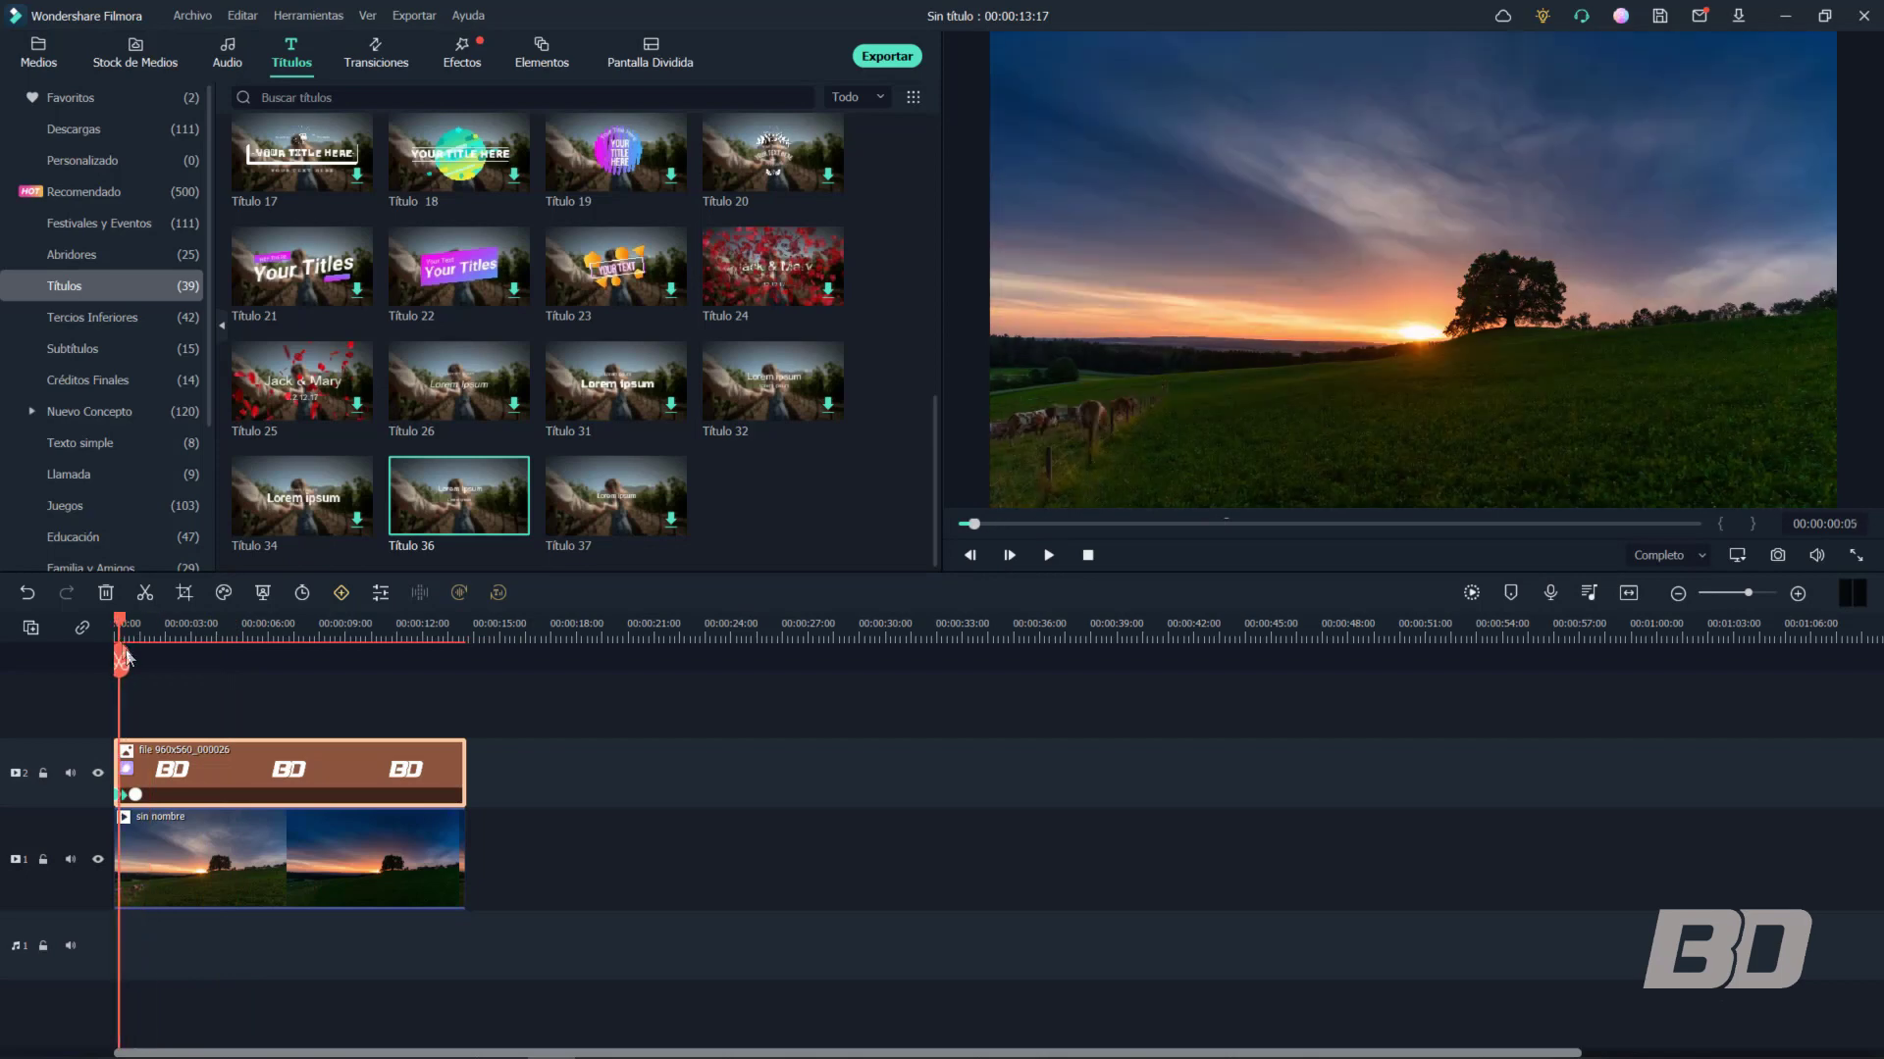
double_click(191, 775)
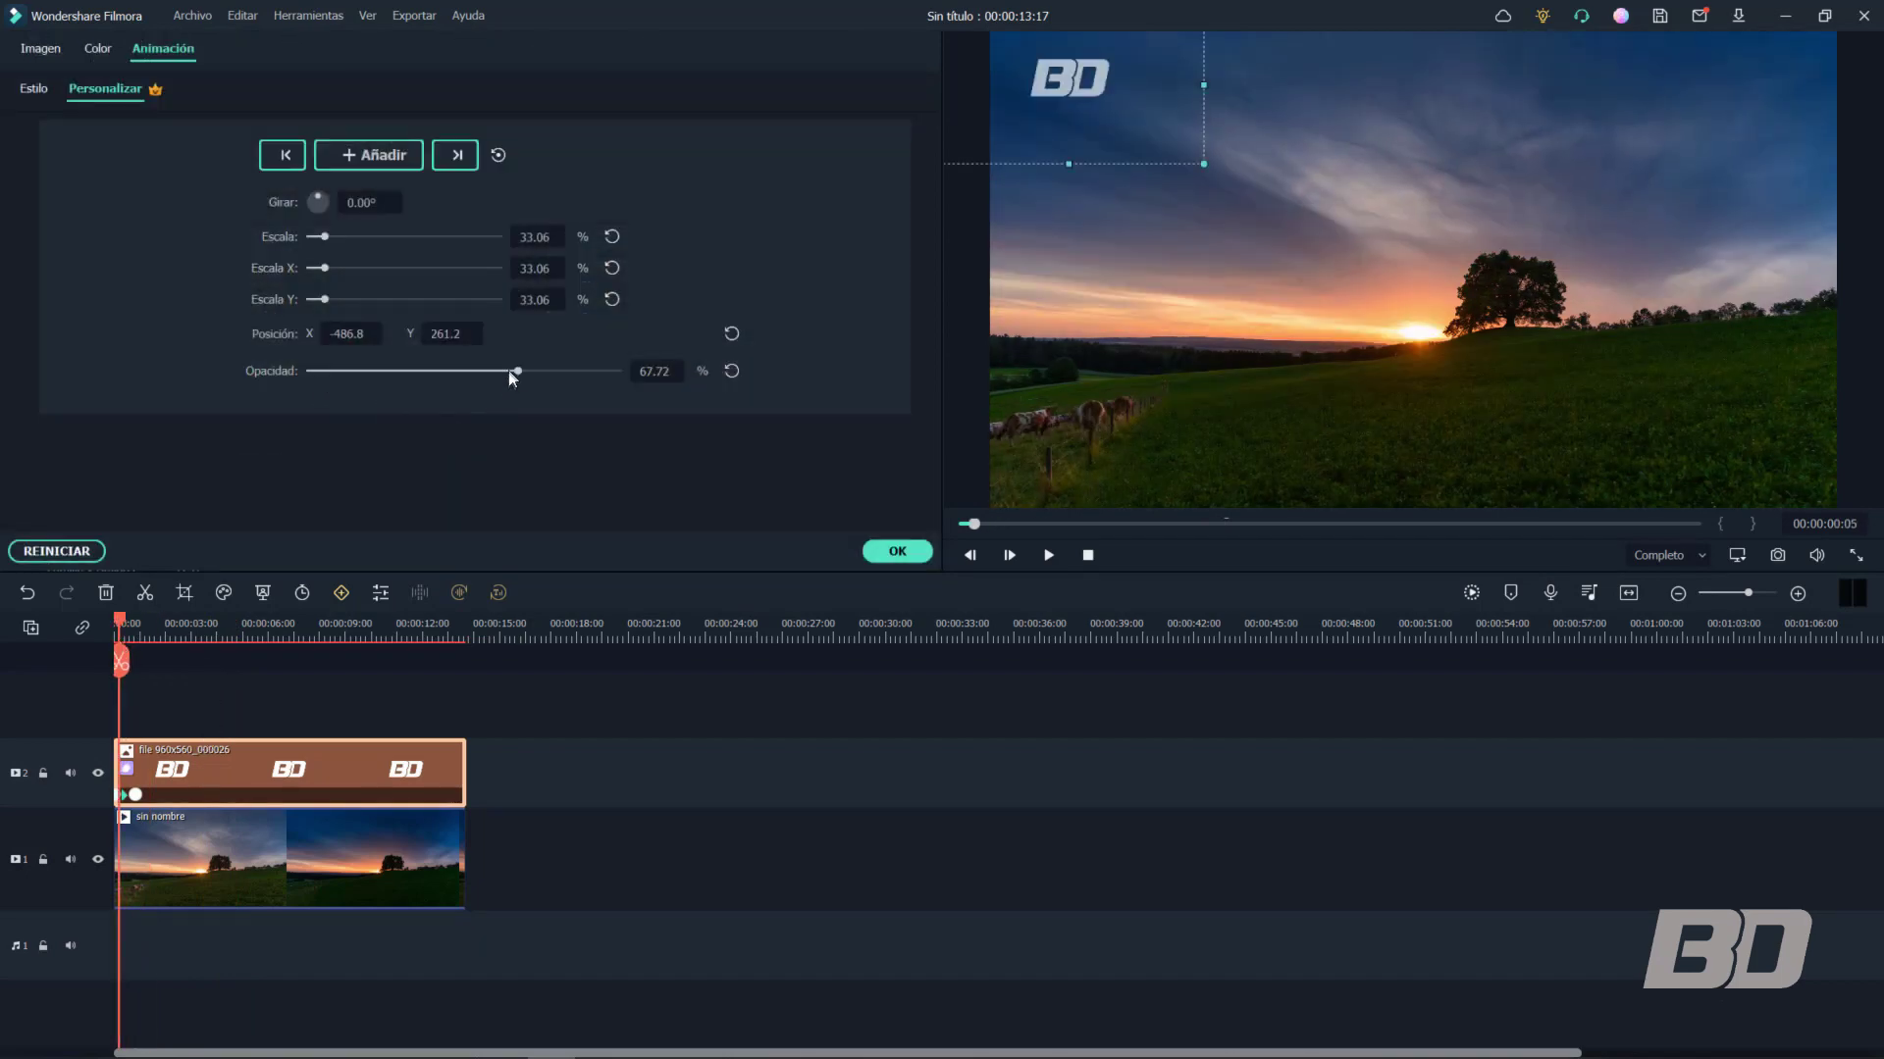
drag(503, 371, 421, 380)
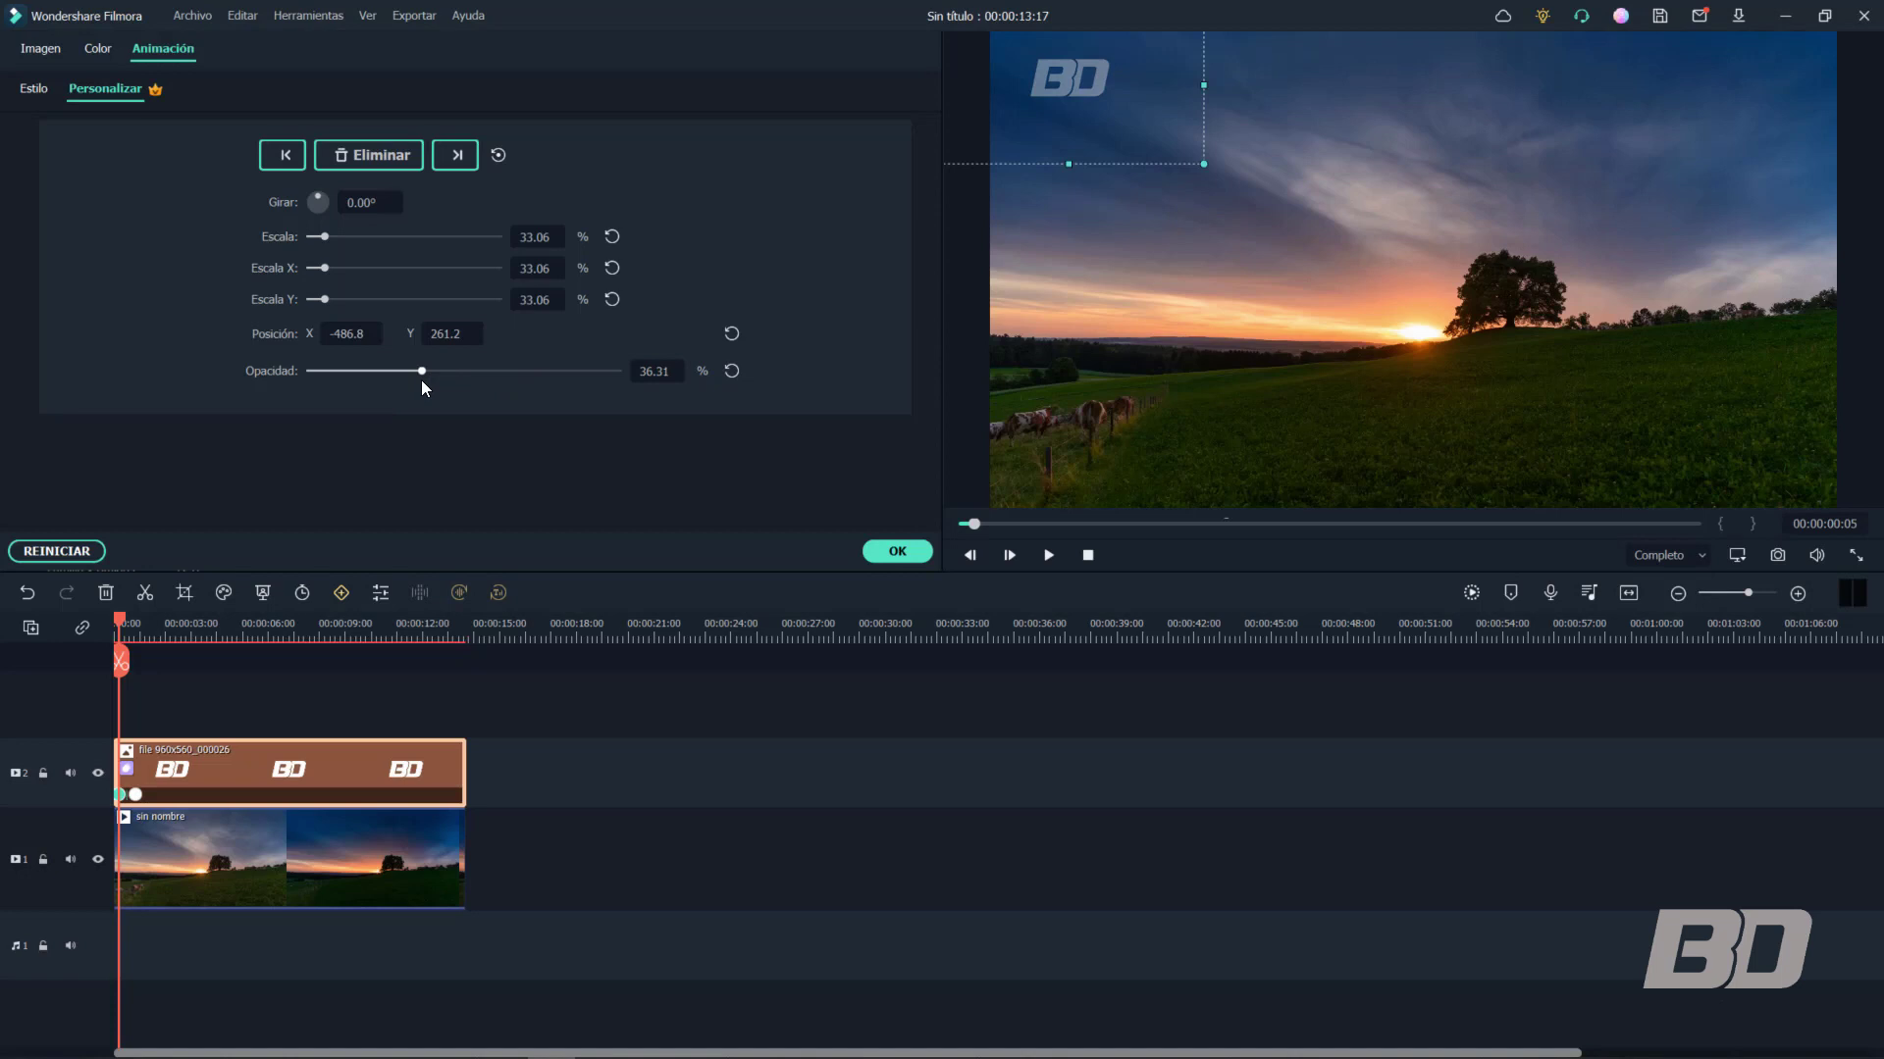
drag(123, 620, 217, 620)
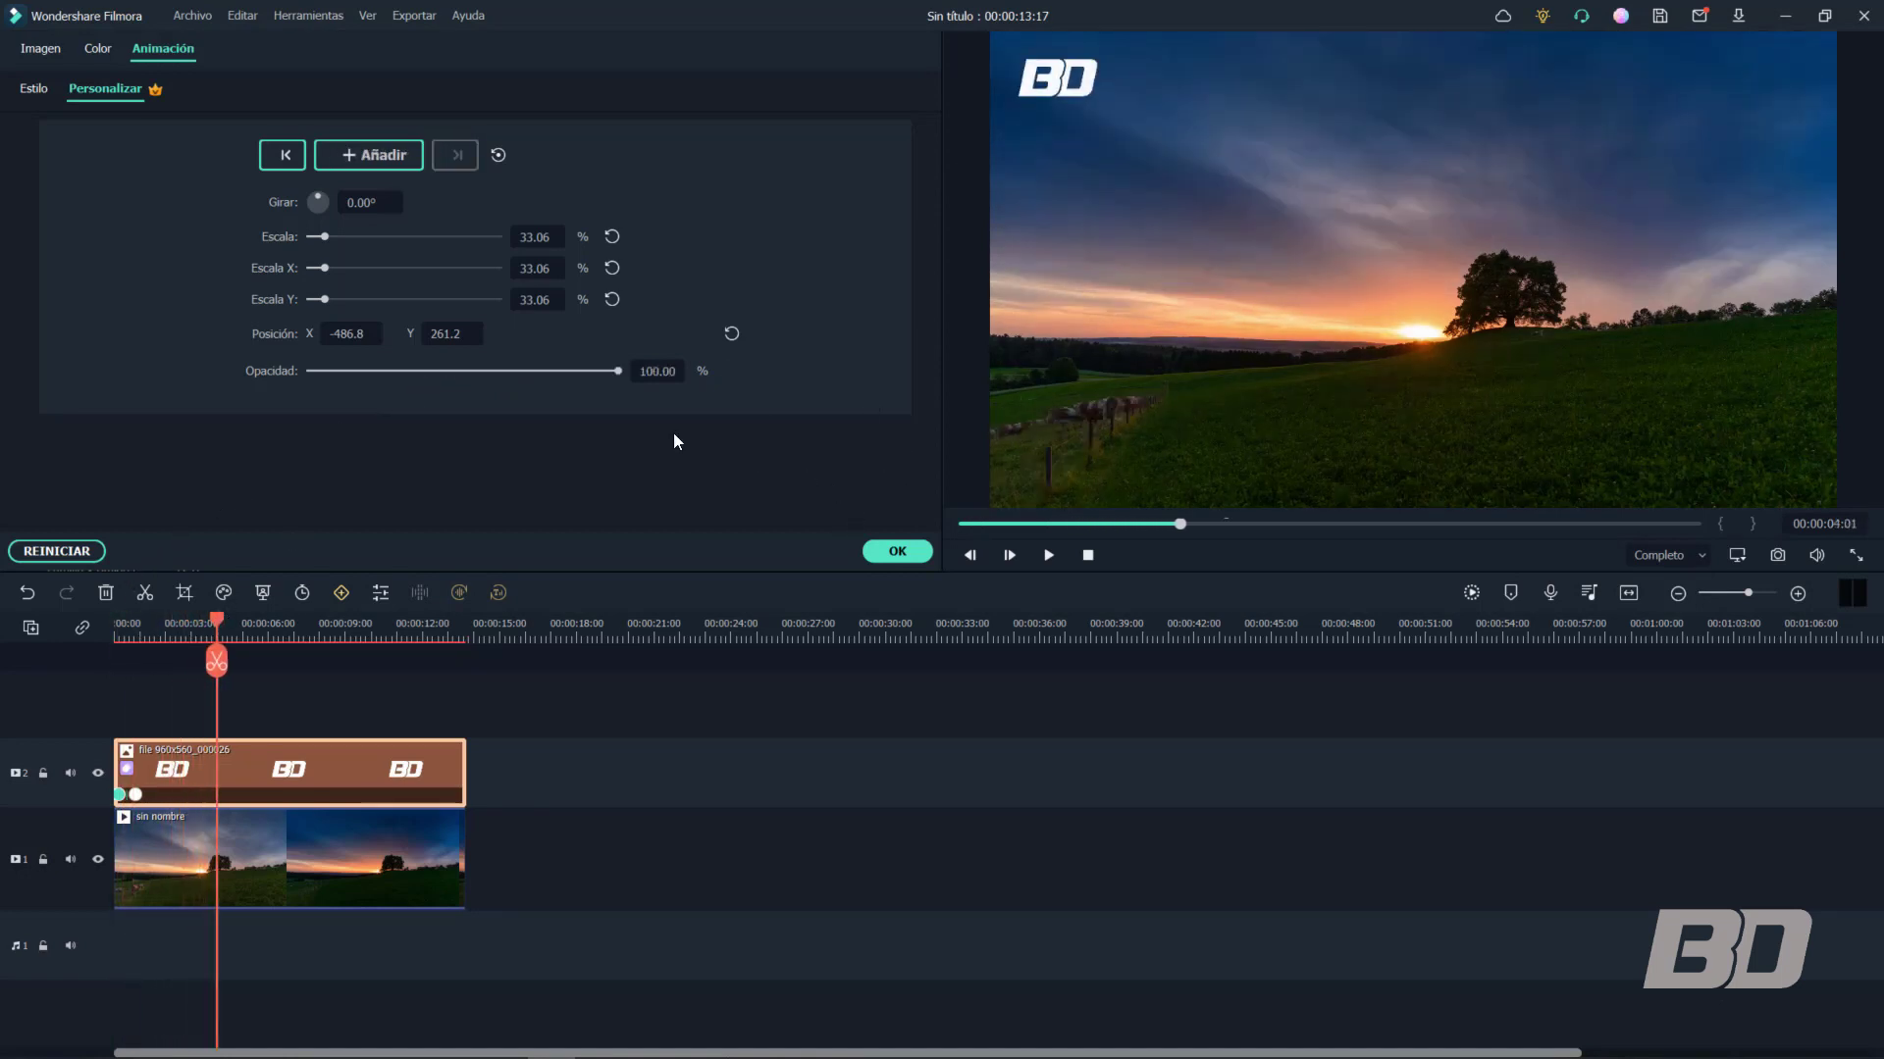
Open the logo clip's keyframe at 00:00:00:21 for editing
click(137, 795)
right_click(136, 796)
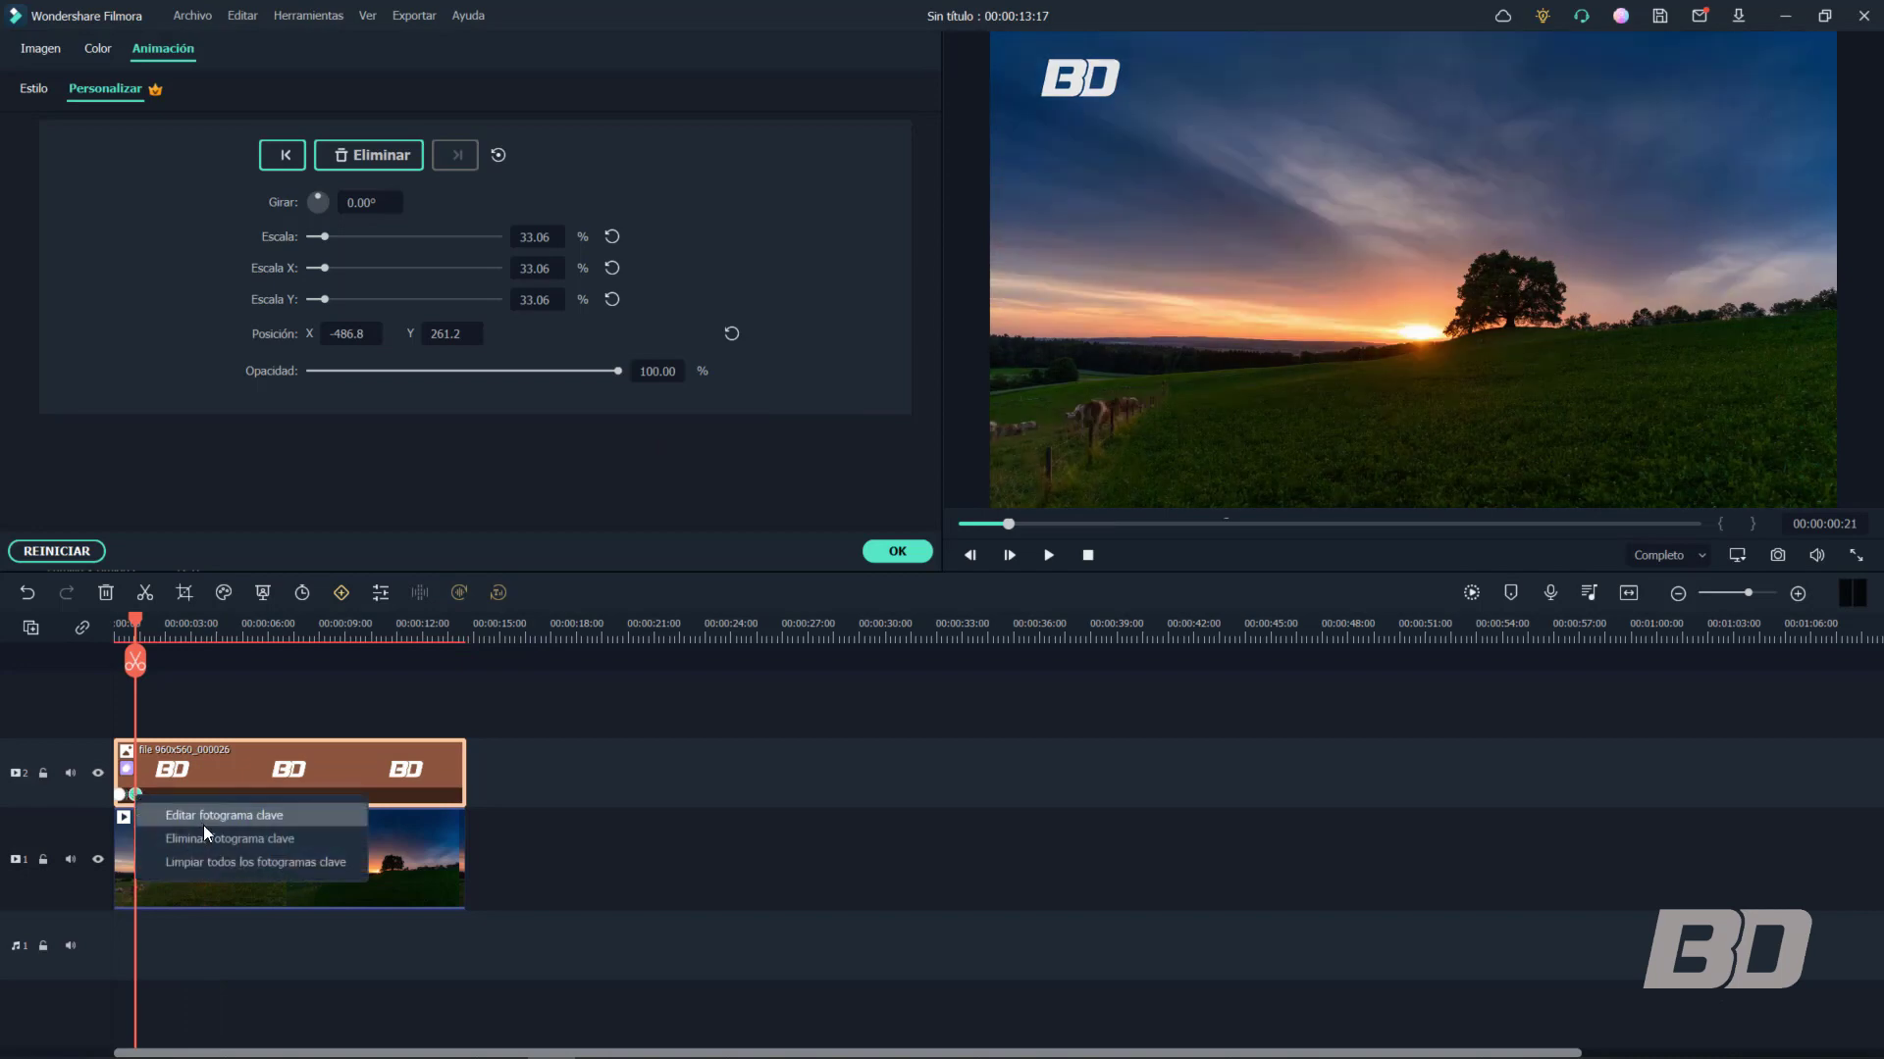
click(218, 820)
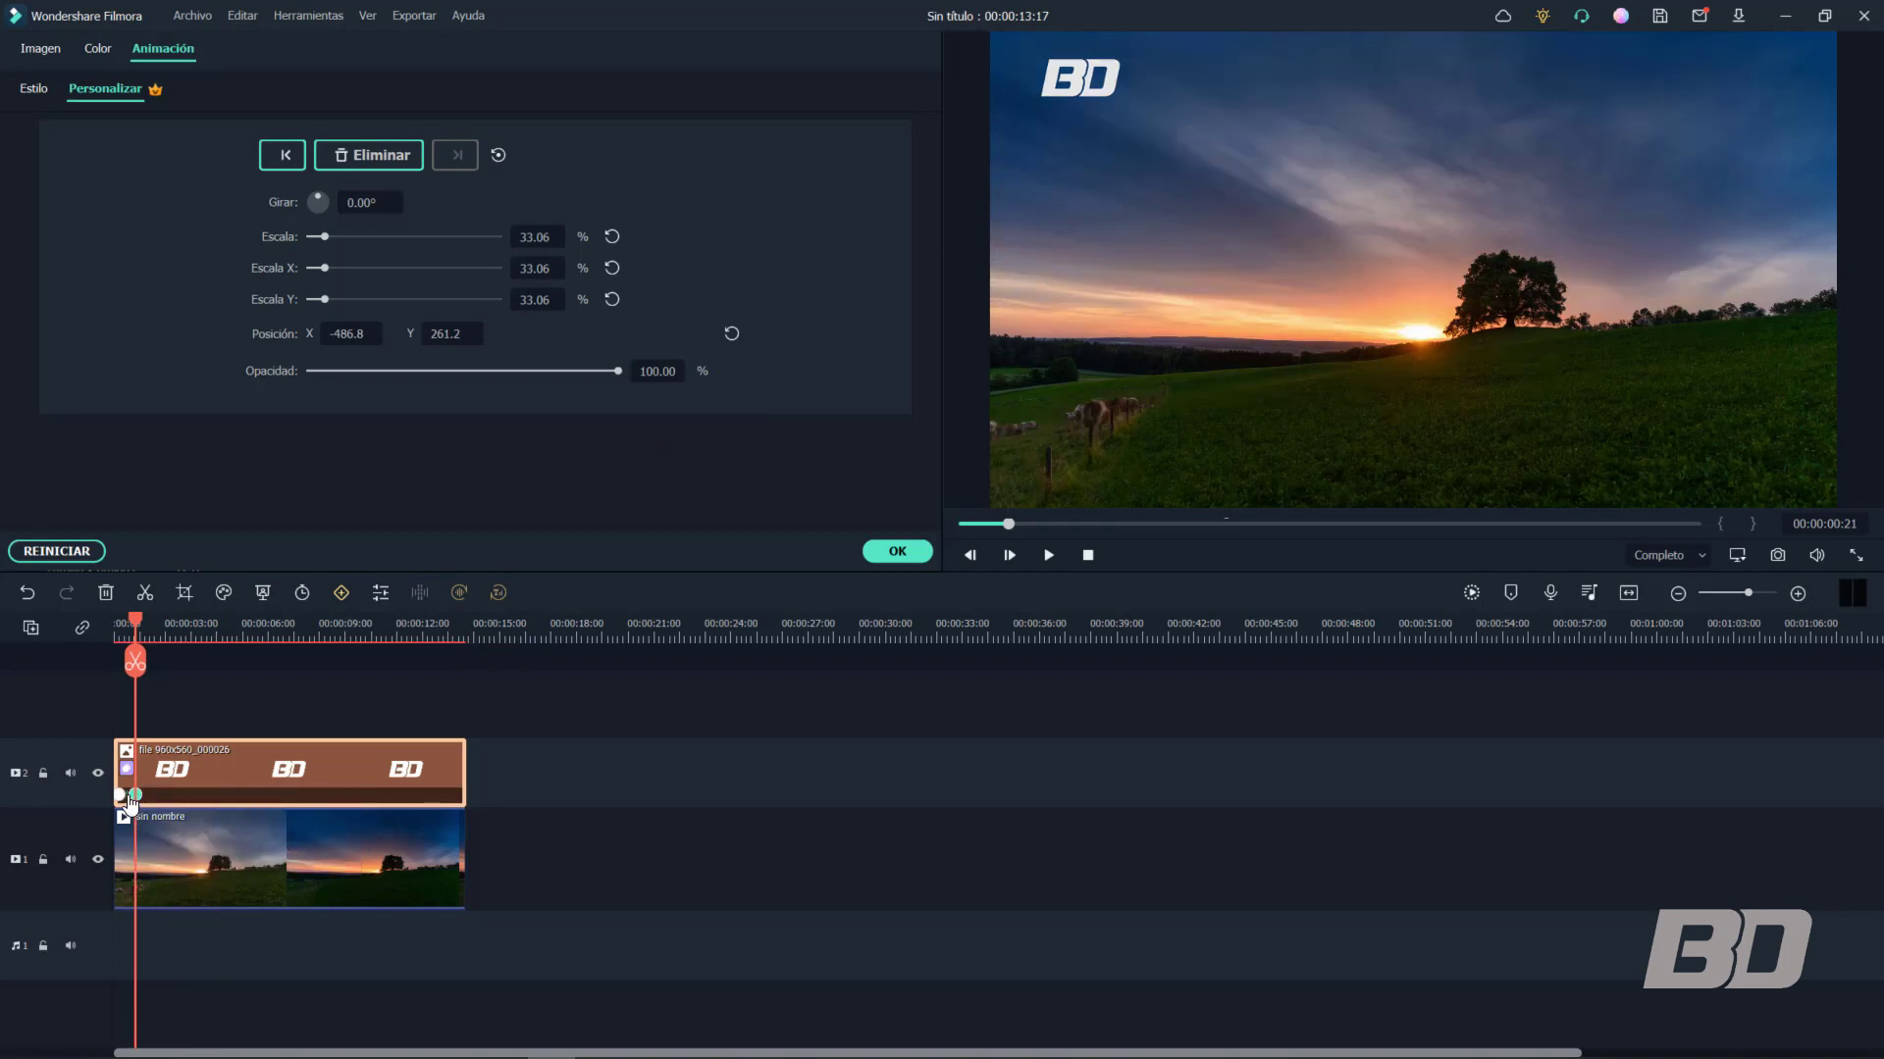
Delete the logo clip's keyframe at 00:00:00:21 and scrub through the whole clip to check its opacity
right_click(134, 797)
click(209, 836)
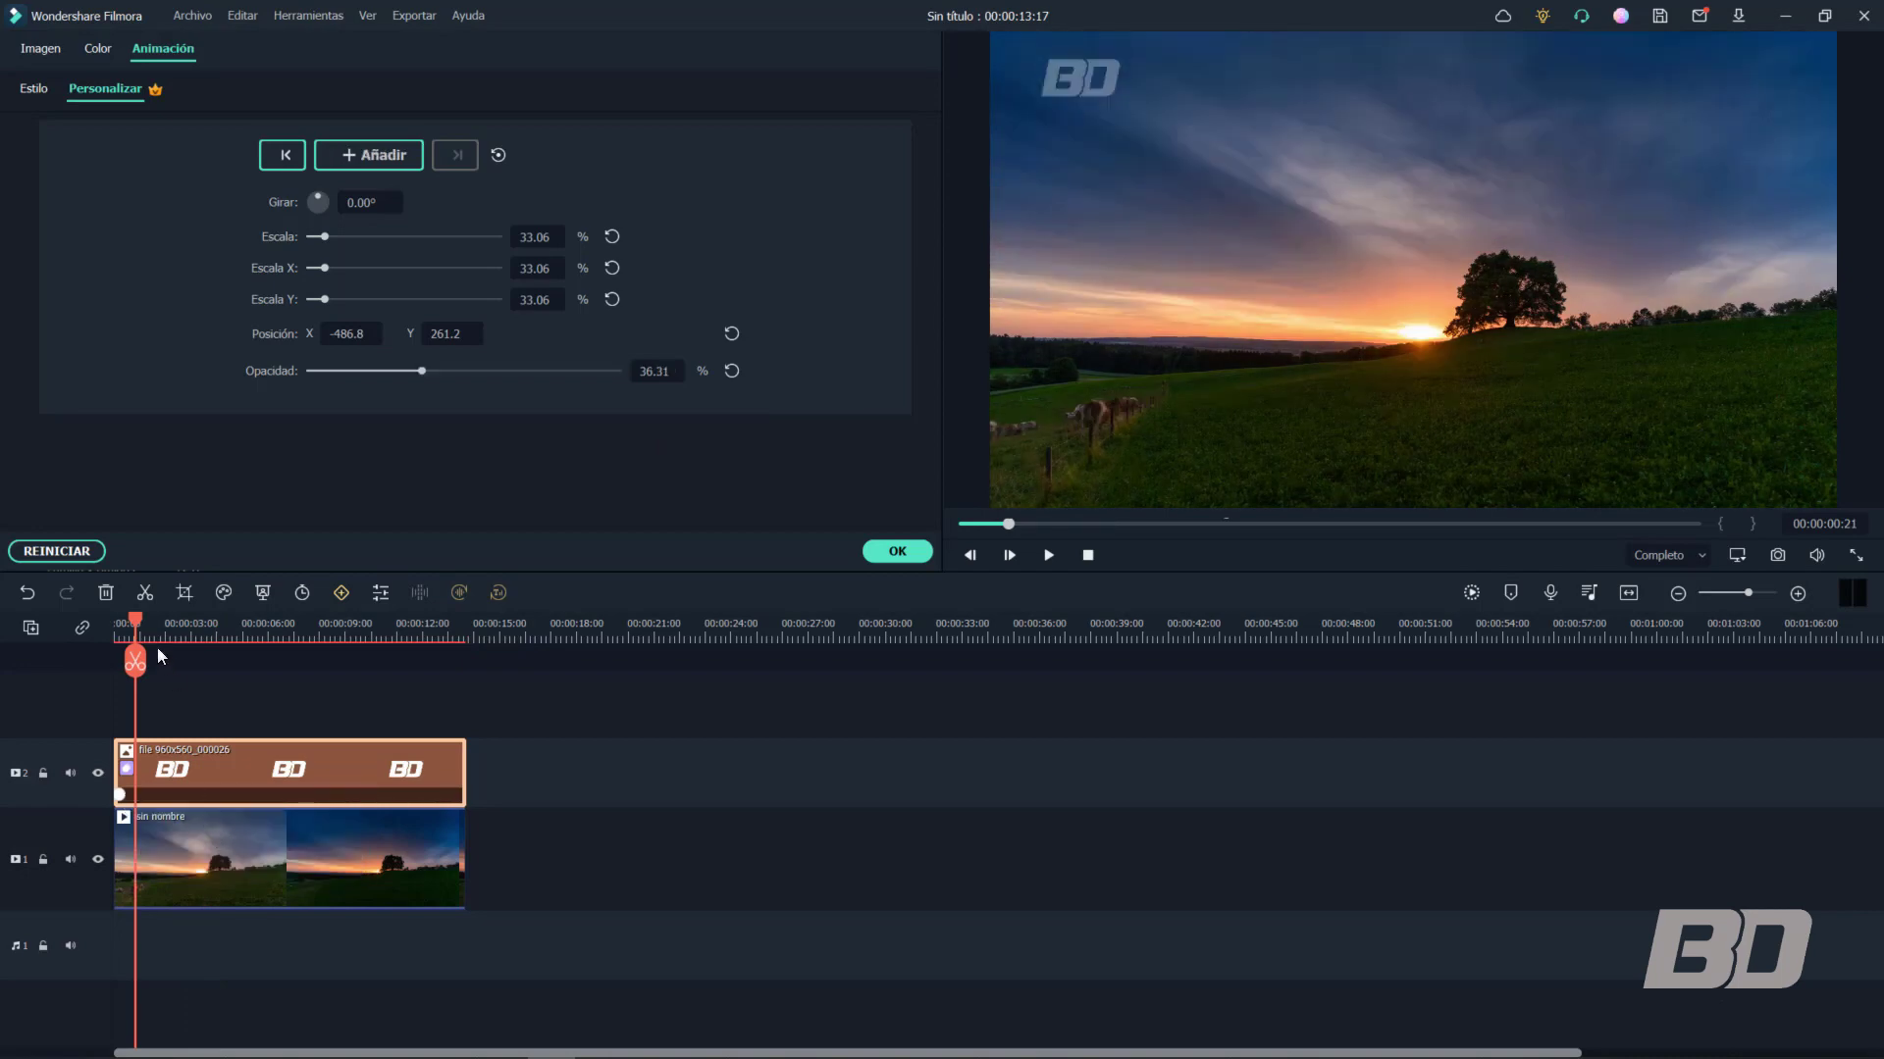
drag(138, 622, 329, 622)
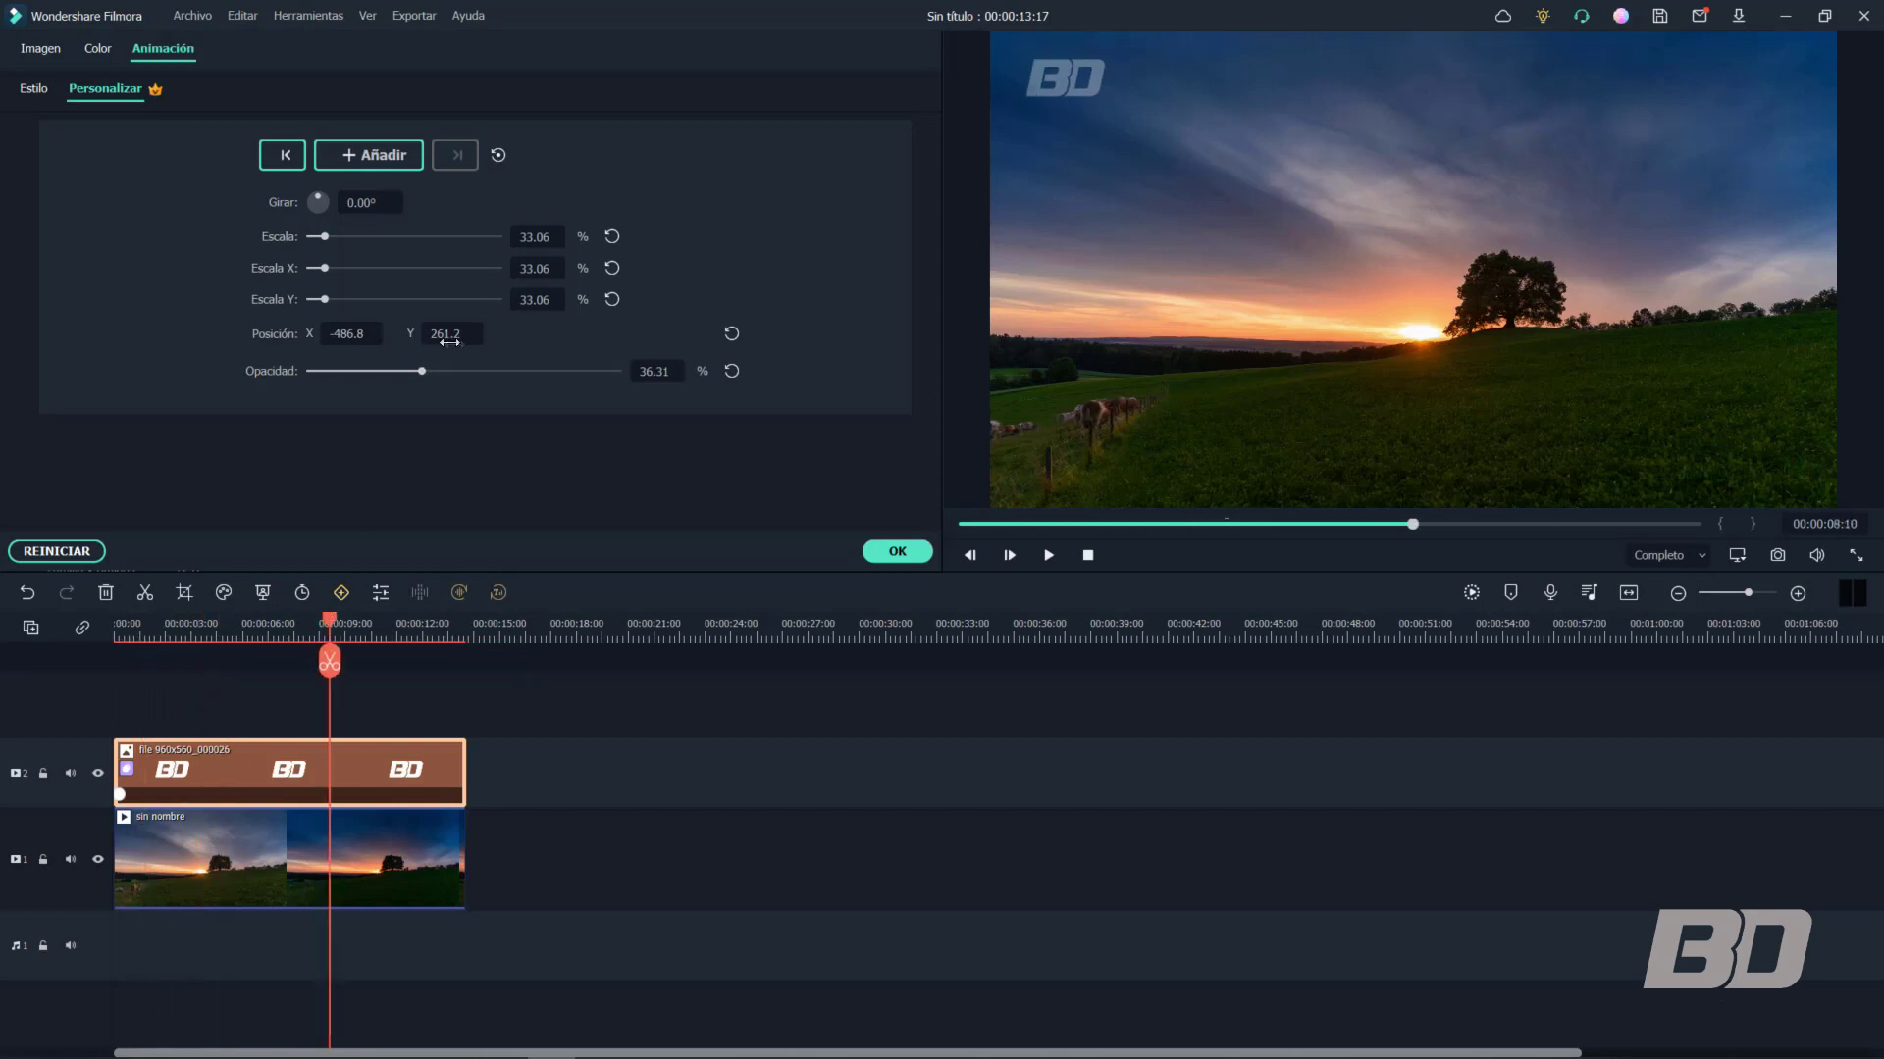
click(460, 628)
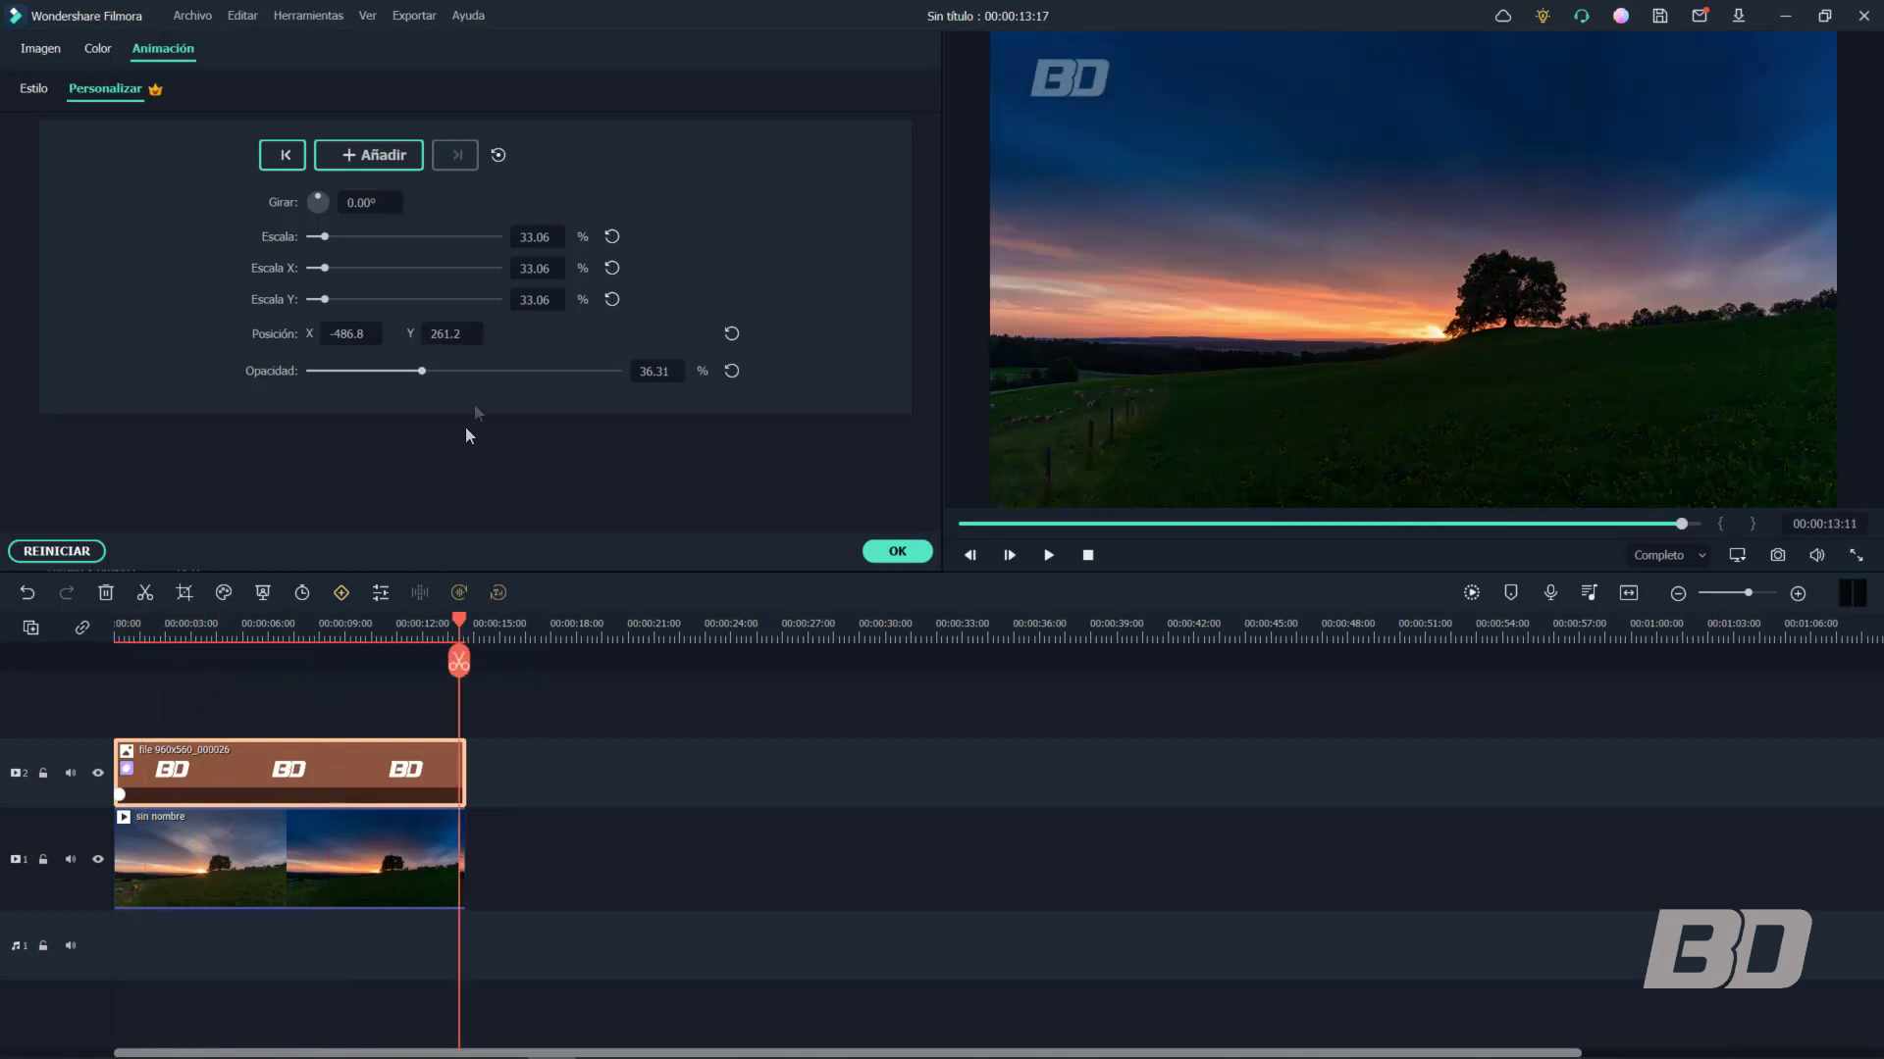
drag(460, 628, 120, 686)
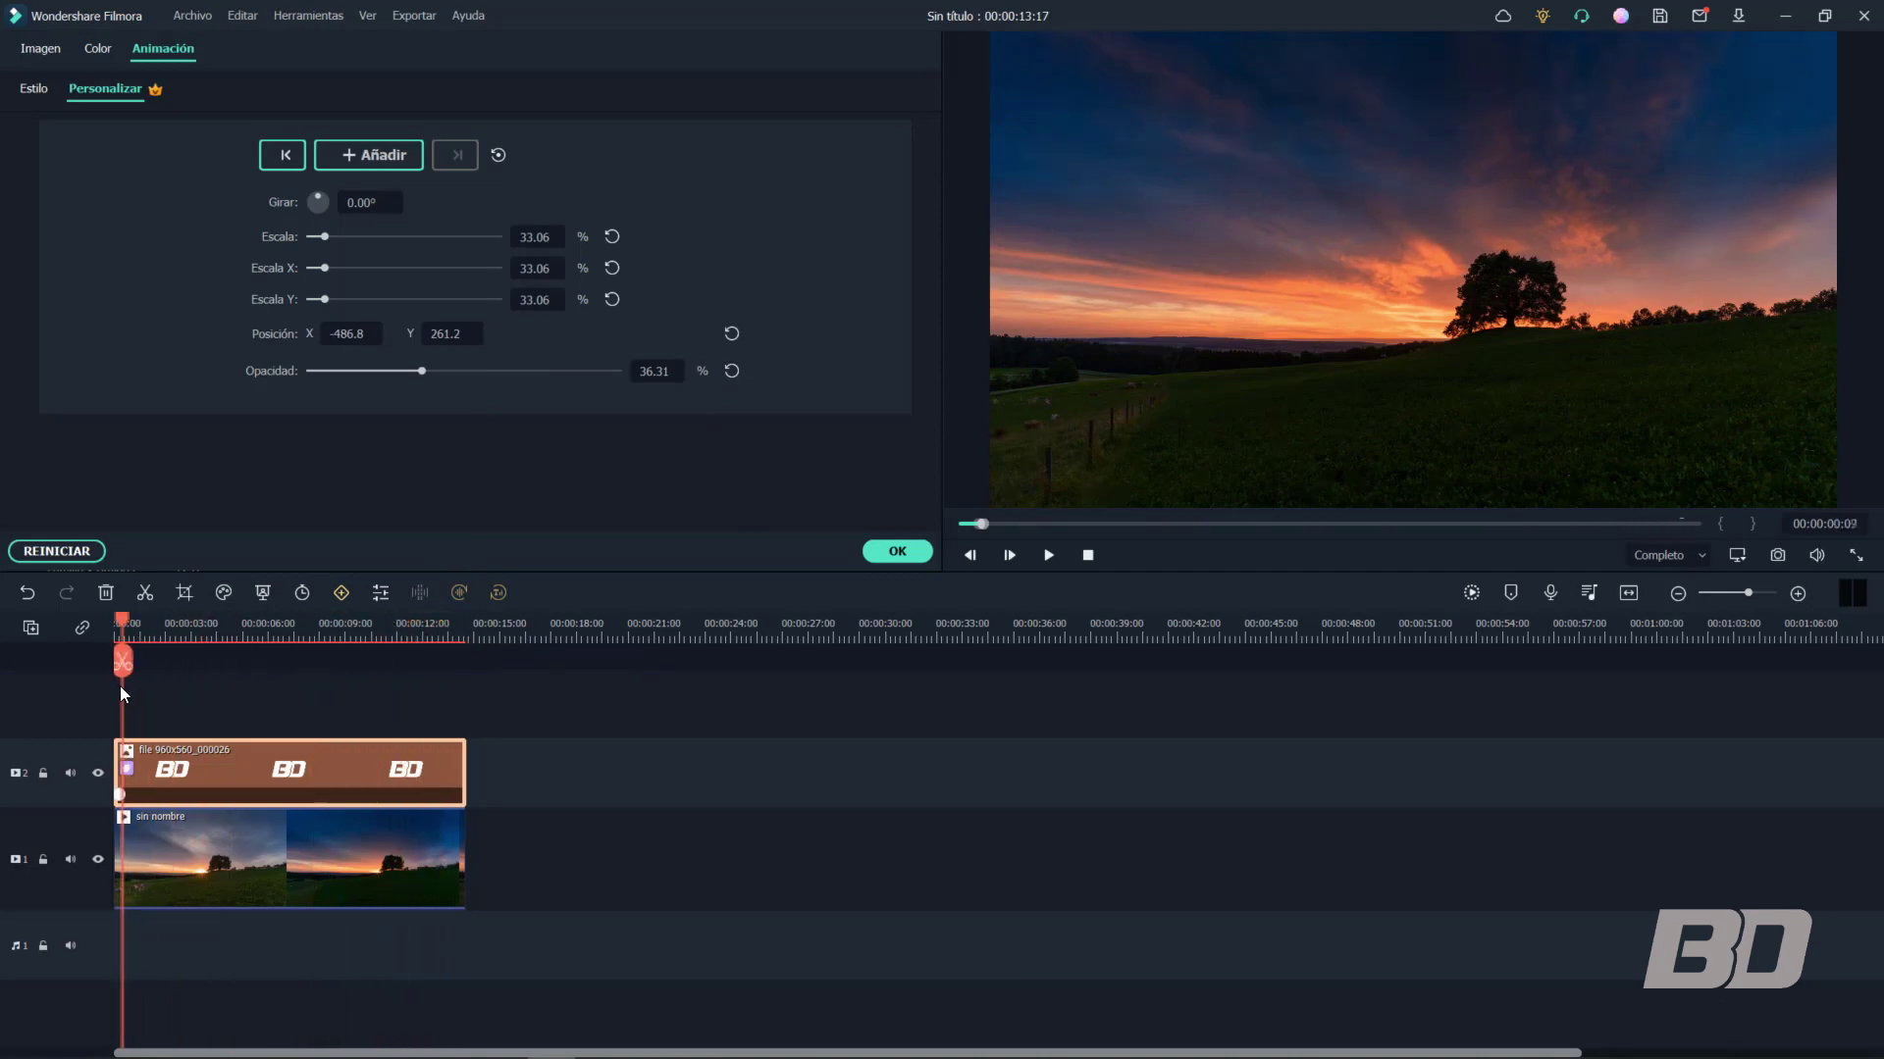
Apply the logo's custom animation settings and play back the watermarked sunset video from the start
drag(424, 371, 465, 371)
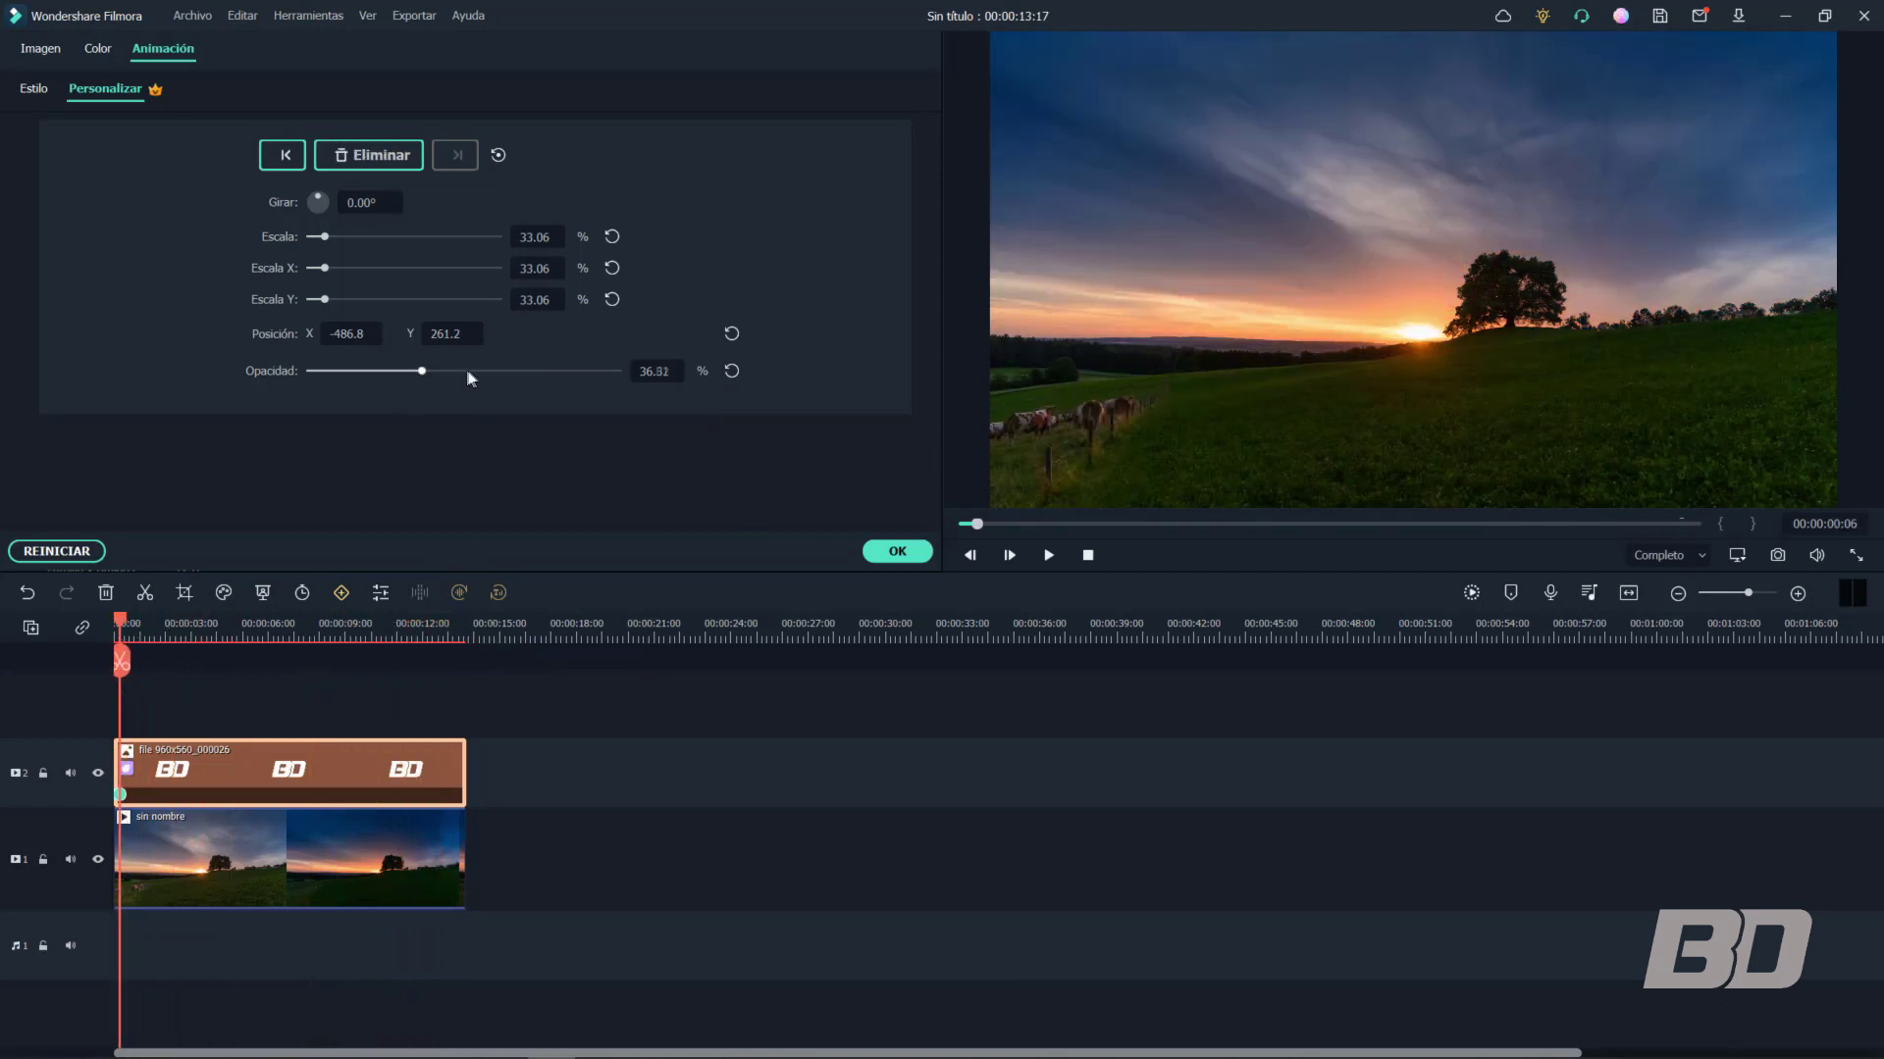
click(901, 551)
click(1040, 555)
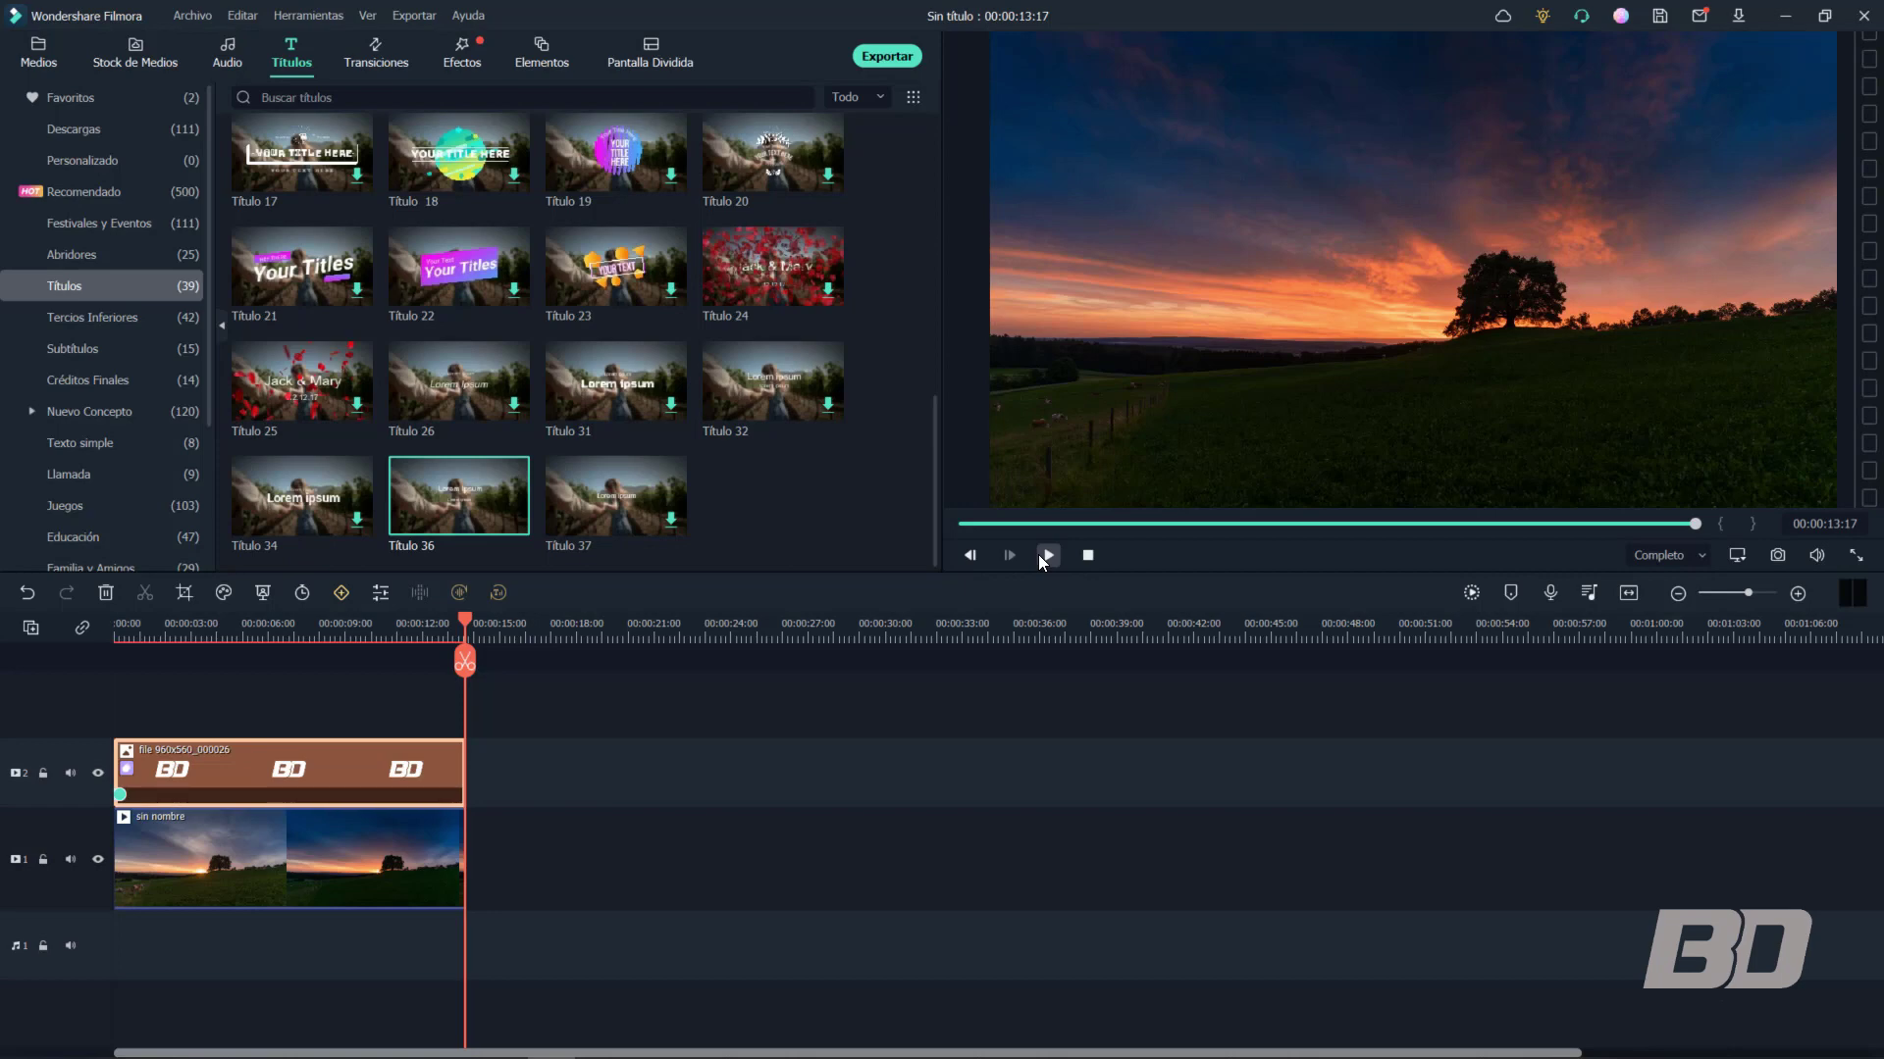
click(116, 640)
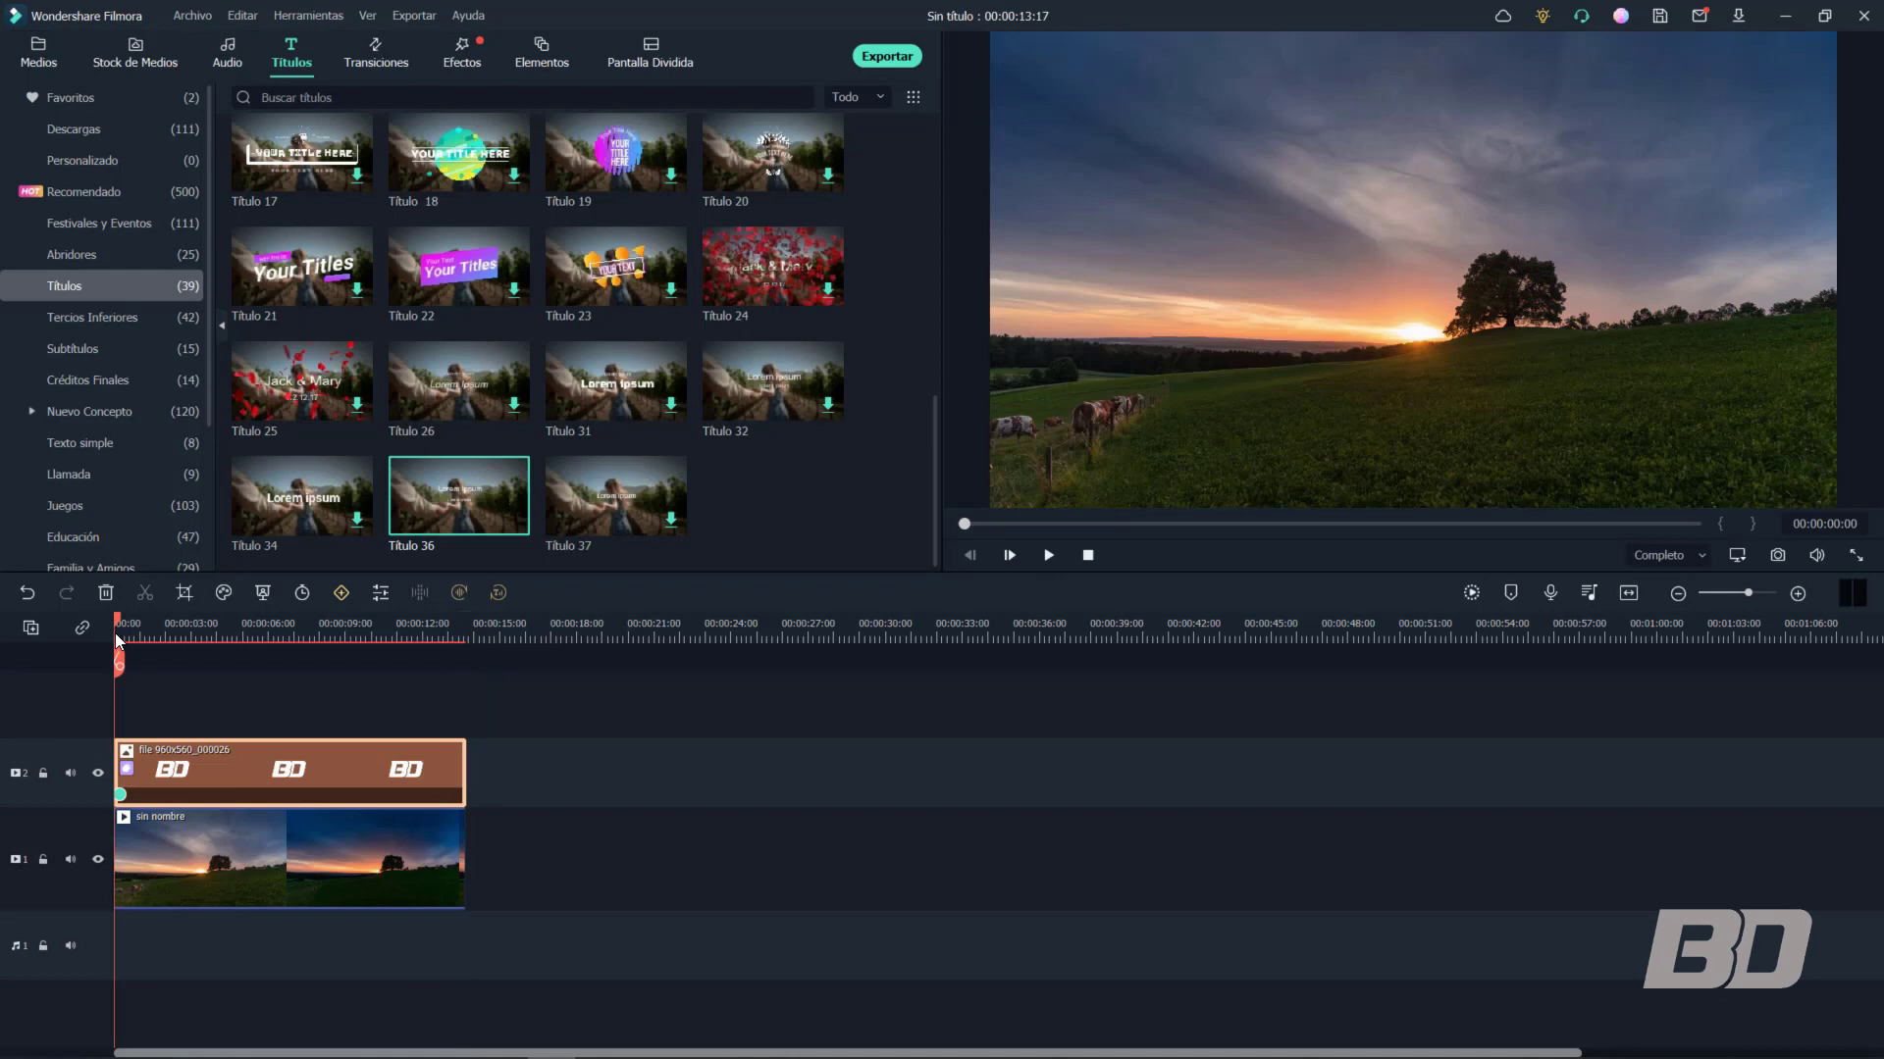
key(space)
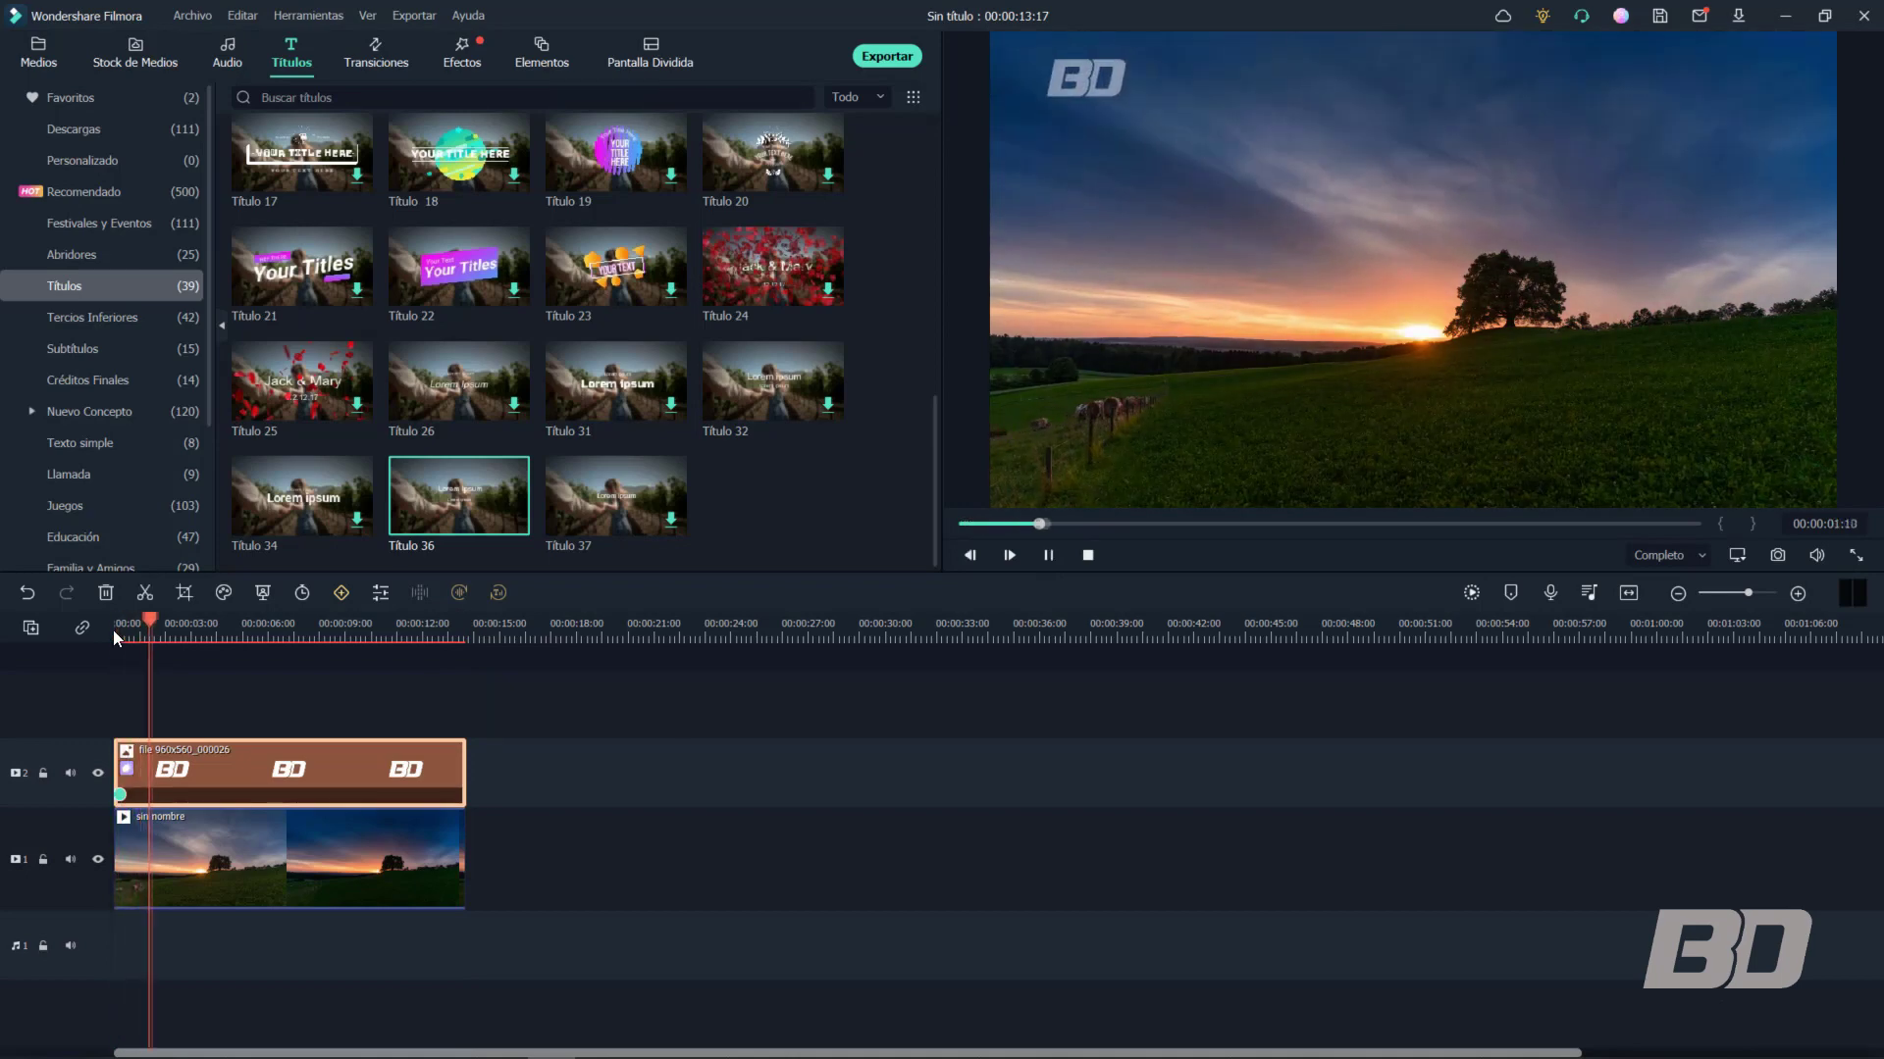